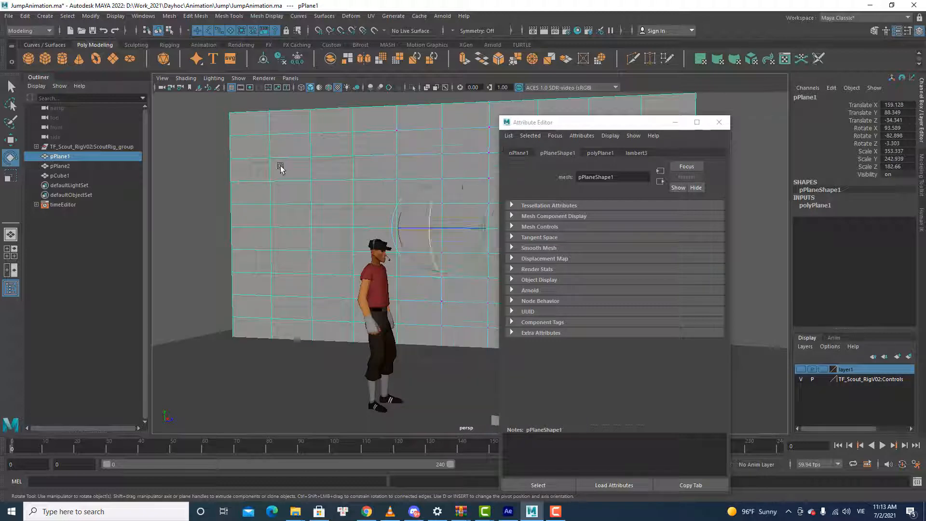
Step: Connect a File texture to the color of the lambert3 material on the wall plane pPlane1
left_click(319, 172)
right_click_drag(458, 135, 468, 130)
left_click(638, 150)
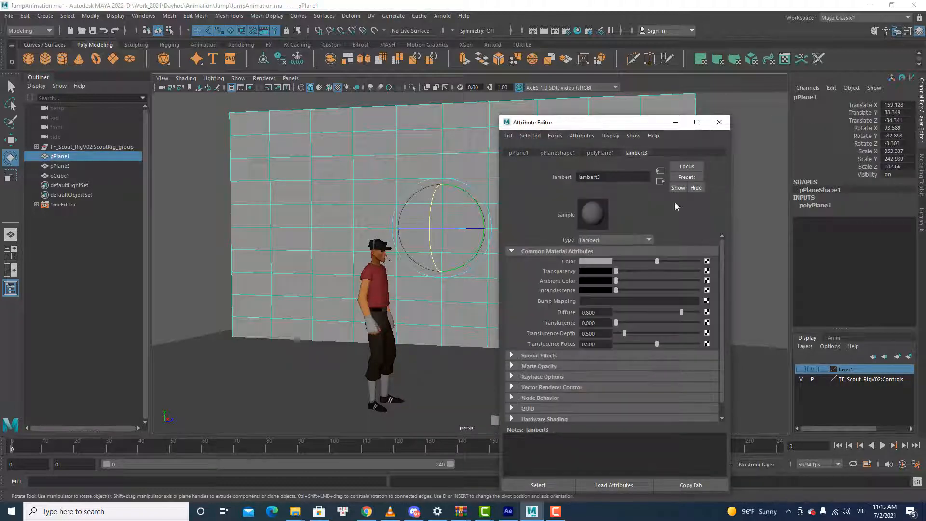
left_click(707, 262)
left_click(399, 251)
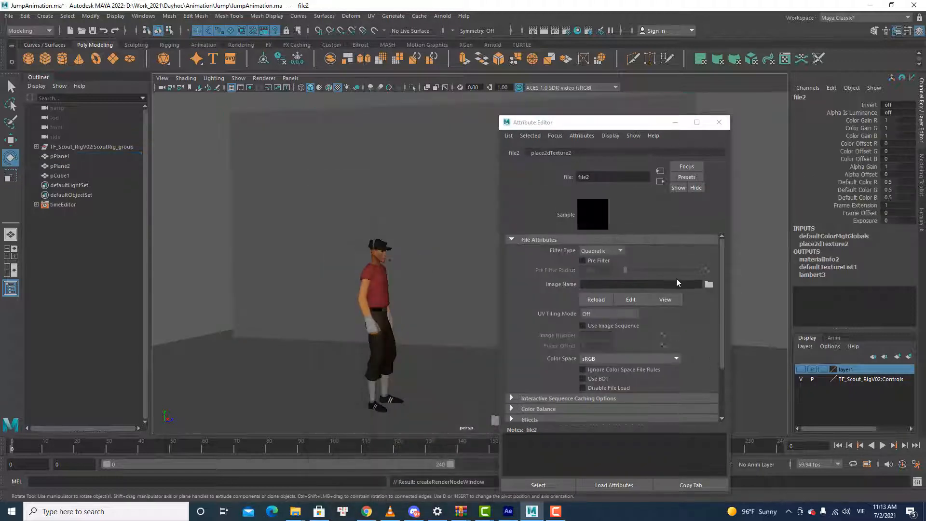
Step: Load Jumps.00000.jpg from D:\Work_2021\Dayhoc\Animation\Jump as the file texture's image
left_click(708, 285)
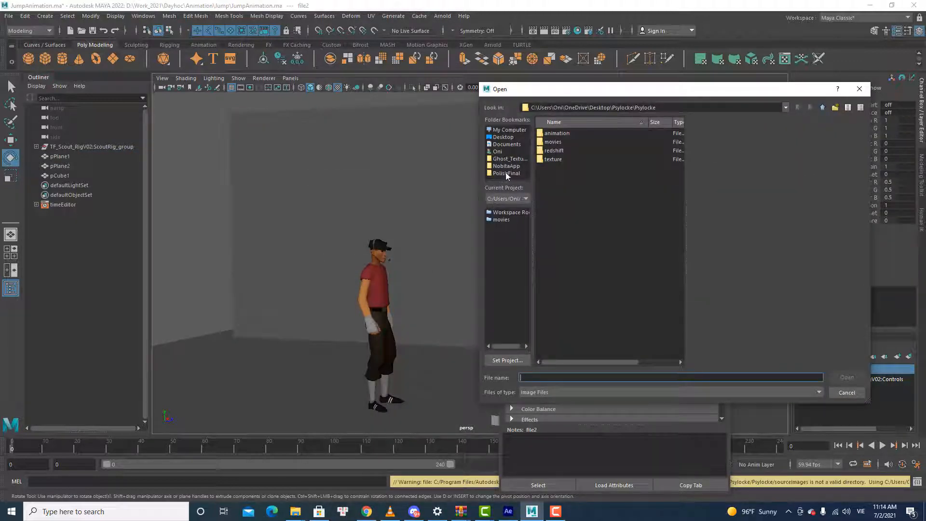
left_click(503, 138)
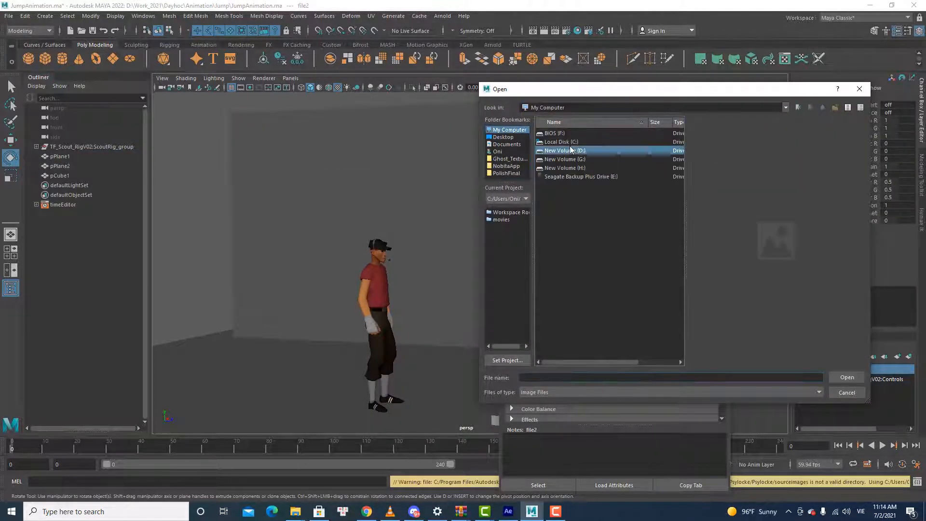
double_click(569, 146)
double_click(562, 194)
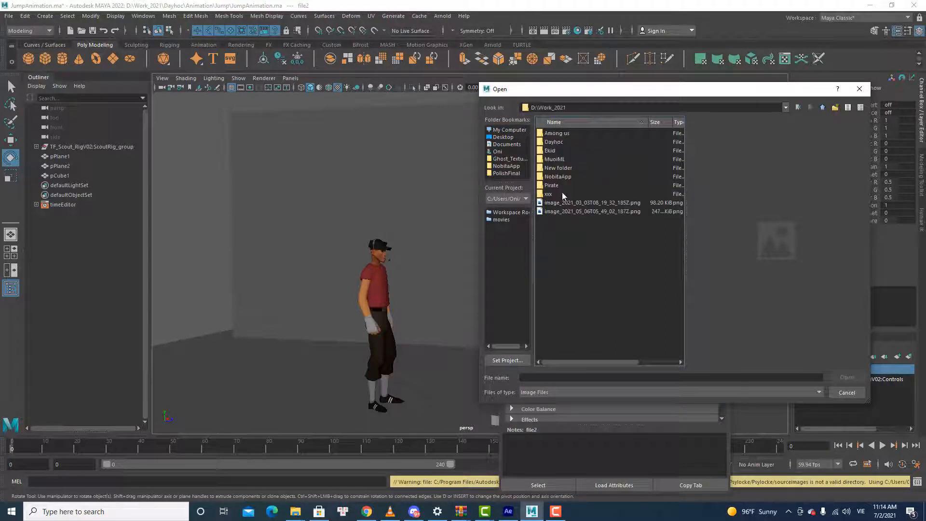
double_click(560, 142)
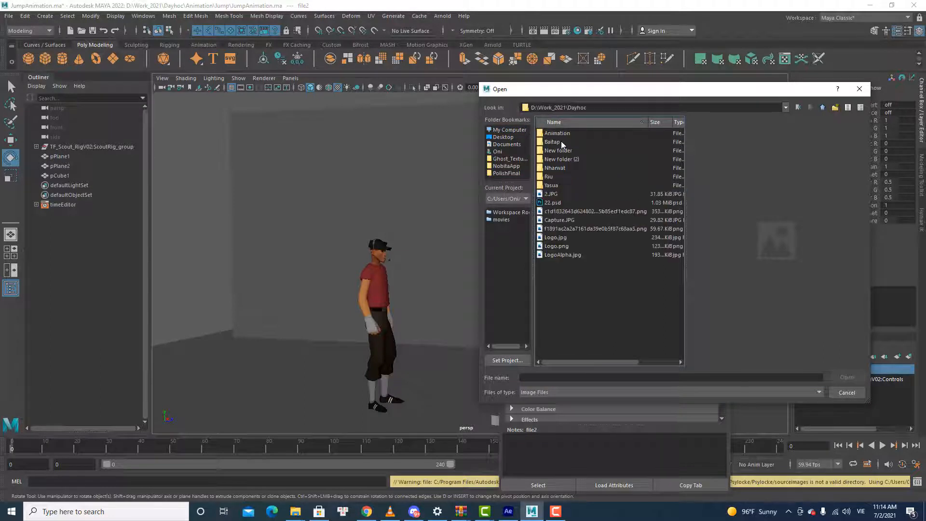
double_click(562, 135)
double_click(562, 150)
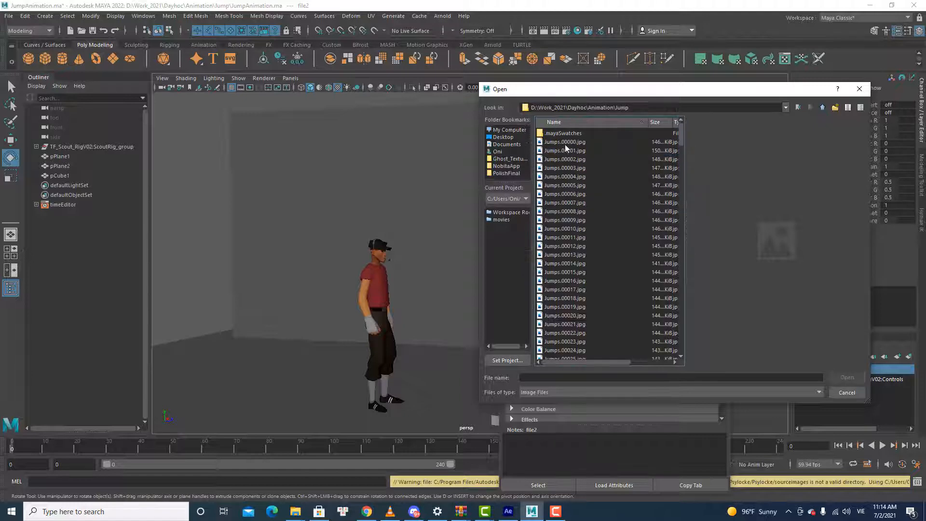
left_click(569, 143)
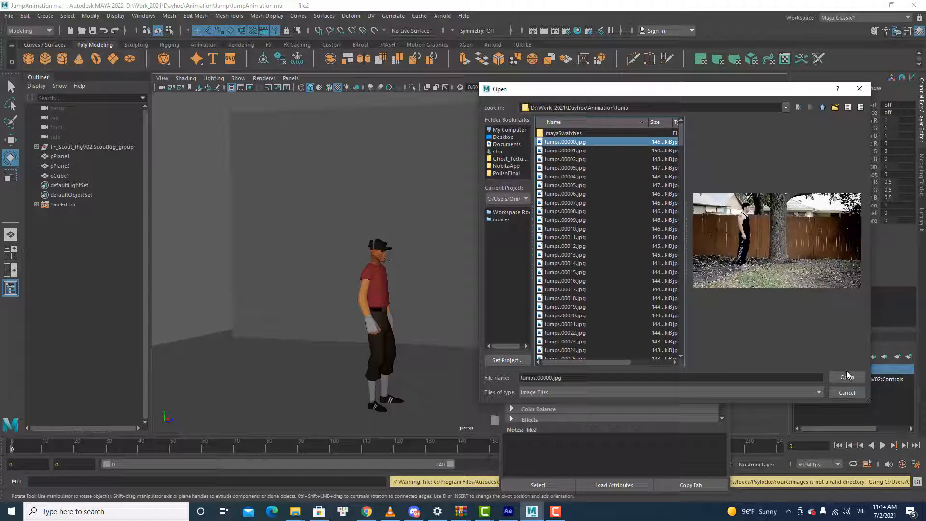
left_click(846, 374)
Step: Test the timeline playback, then enable Use Image Sequence on the wall plane's file texture
key("alt+v")
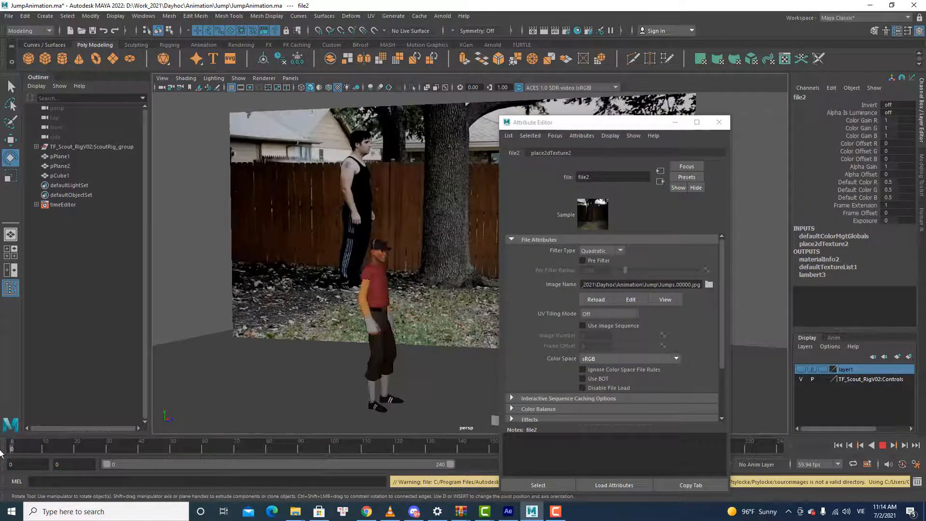
key("alt+v")
left_click(302, 174)
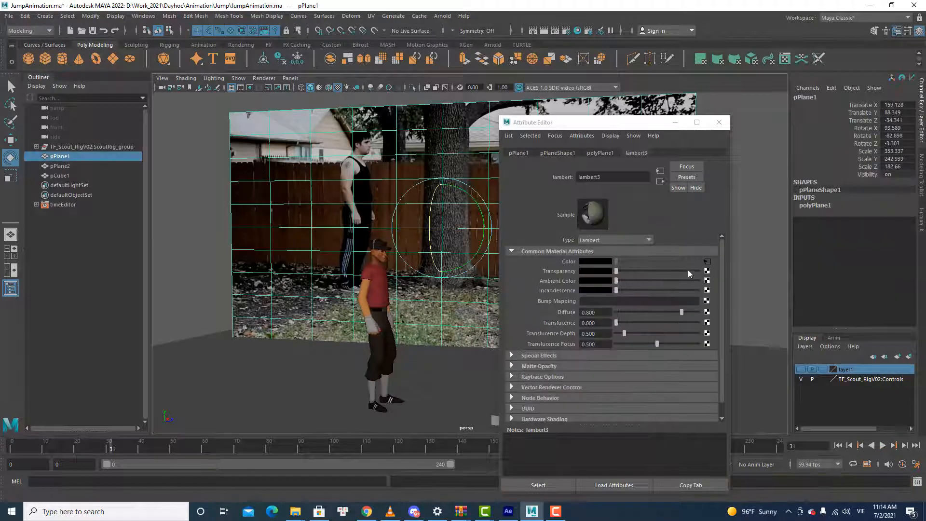
left_click(707, 262)
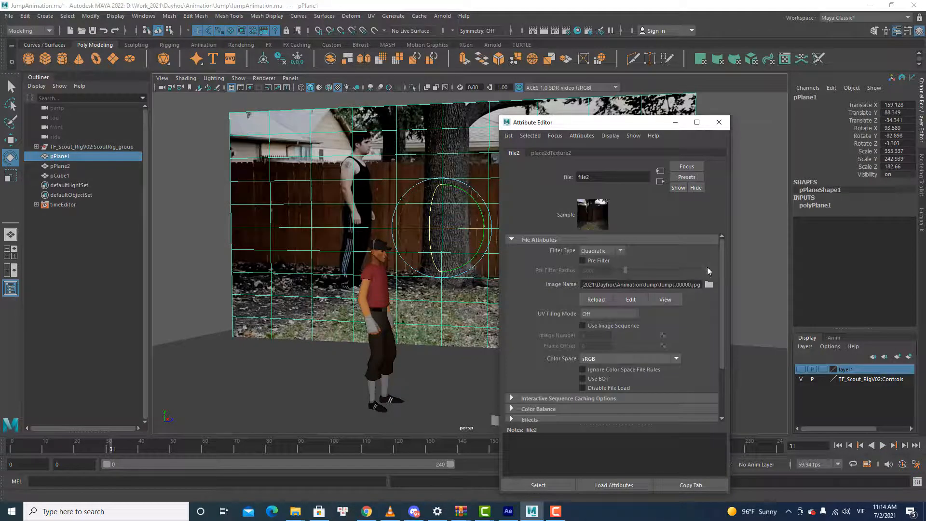
left_click(612, 325)
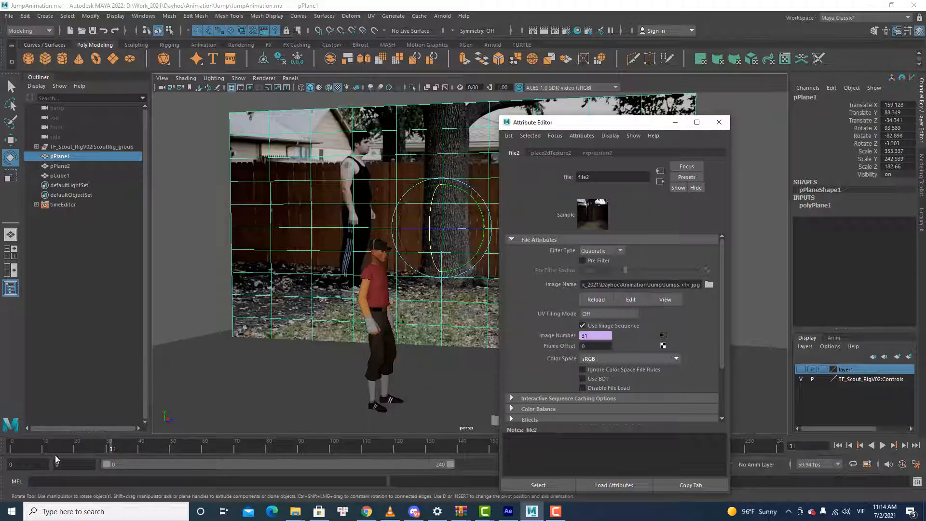
Step: Play the timeline from frame 0 to check the footage on the wall plane, then close the Attribute Editor
left_click(13, 449)
key("alt+v")
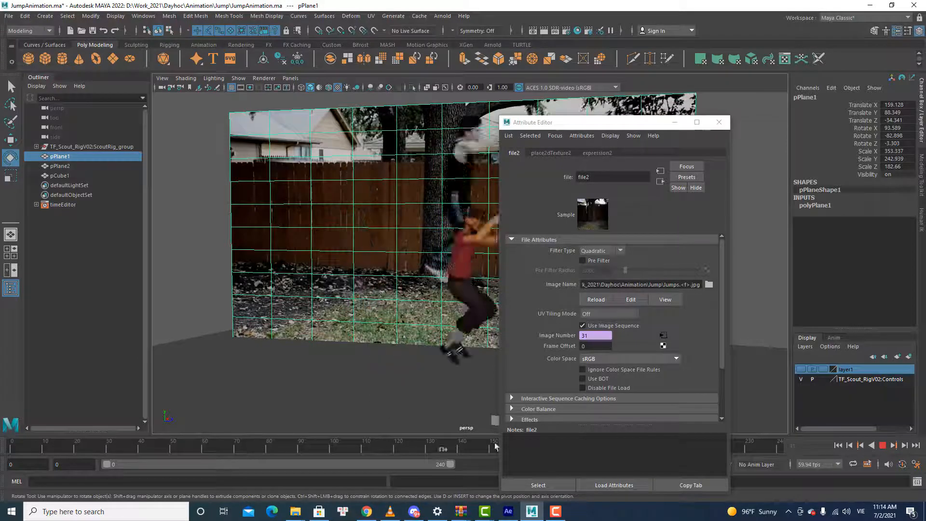
left_click(702, 447)
left_click(719, 122)
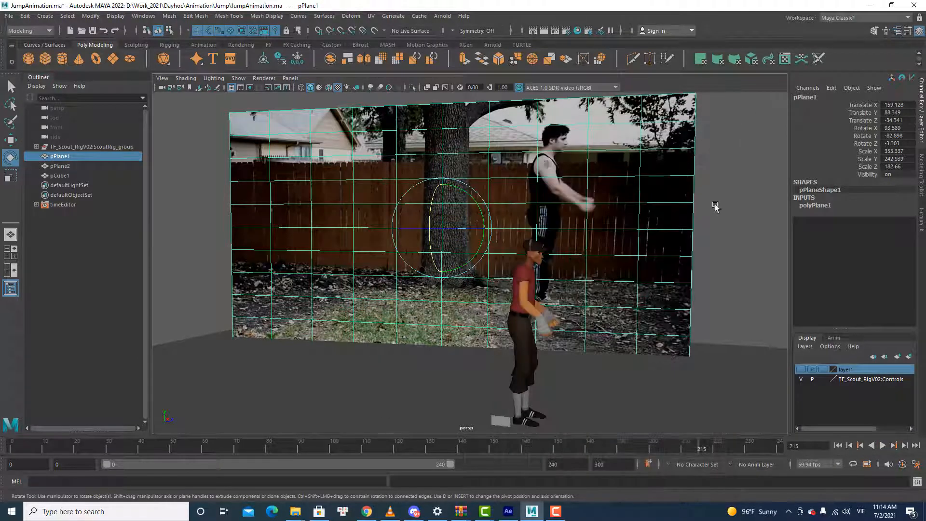
Step: Choose 59.94 fps as the scene's frame rate and return to frame 0
left_click(823, 461)
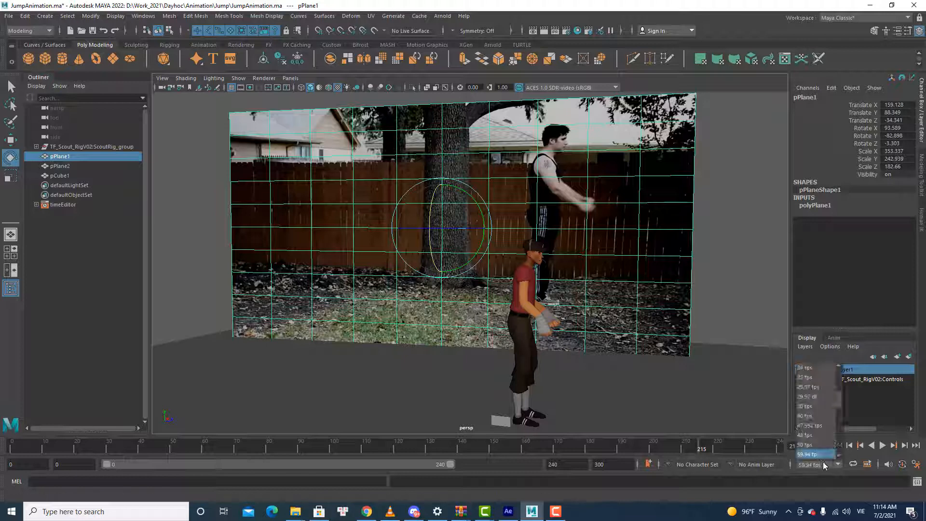
left_click(813, 456)
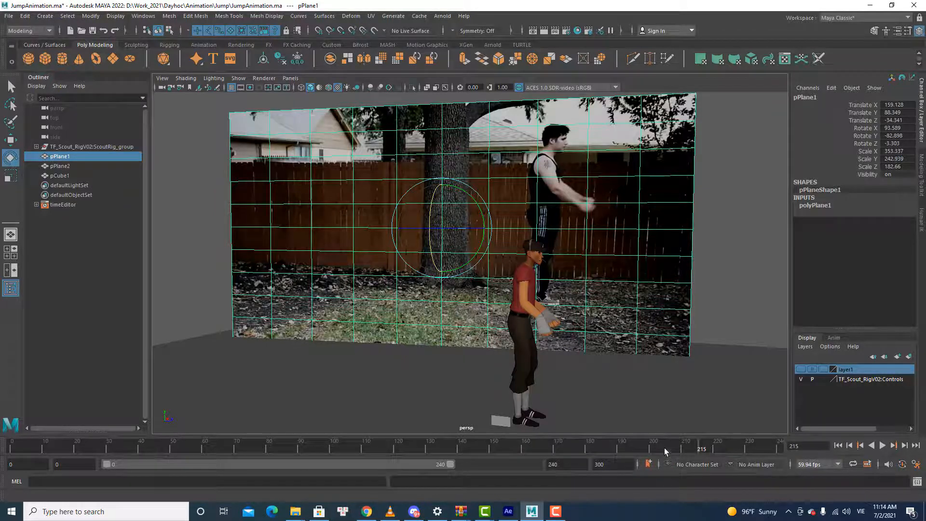
left_click_drag(664, 447, 12, 449)
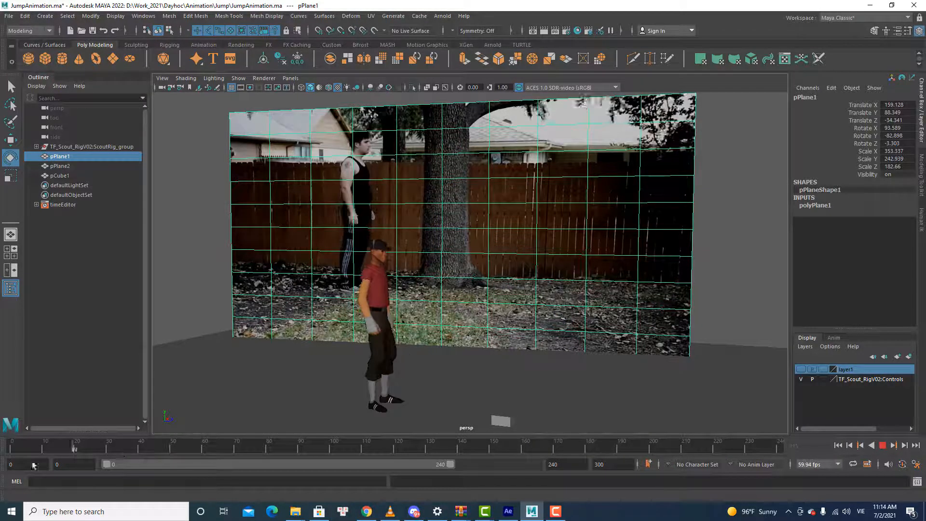
Step: Display the character rig's control curves in the perspective viewport
left_click(239, 78)
left_click(251, 138)
left_click_drag(284, 198, 553, 467)
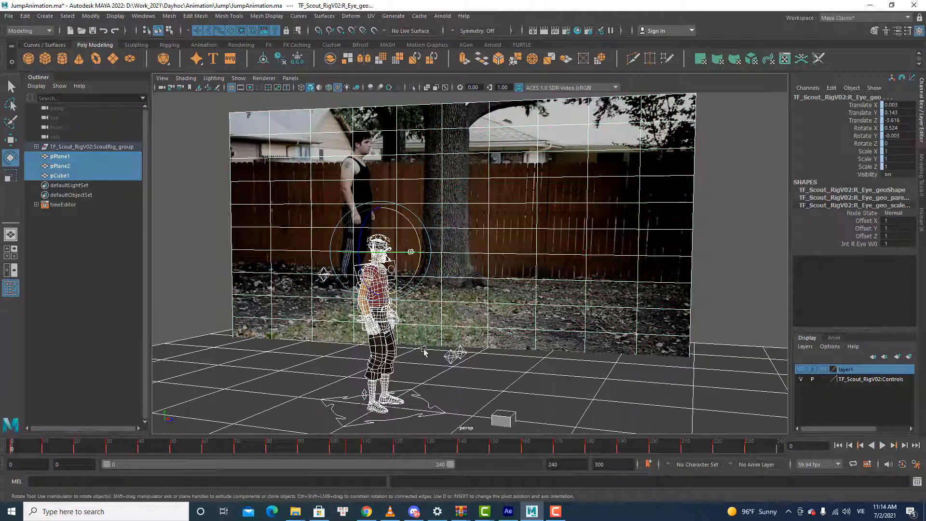
left_click(540, 162)
Step: Restrict the selection mask to curves and select all of the character's rig controls
scroll(270, 292, "up", 4)
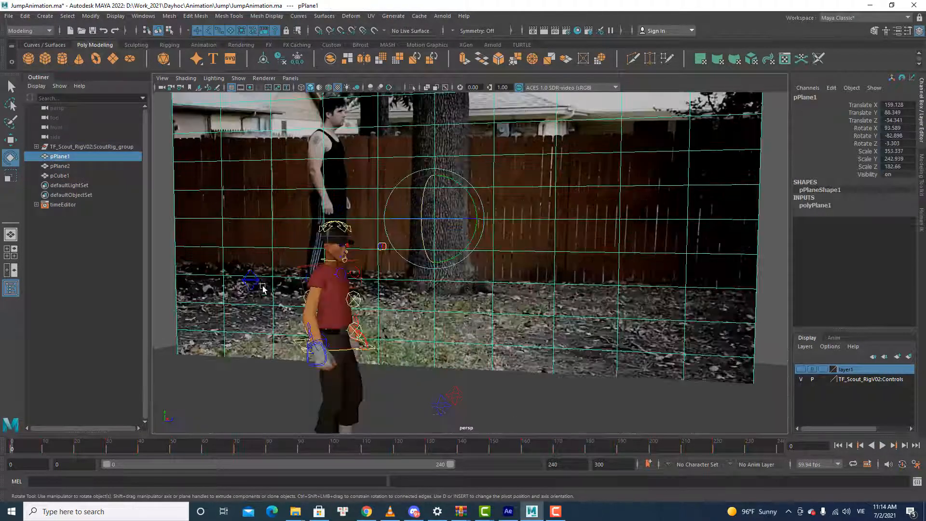
left_click_drag(260, 287, 355, 292, "alt")
middle_click_drag(354, 293, 424, 314, "alt")
left_click_drag(424, 314, 399, 311, "alt")
scroll(399, 310, "down", 2)
middle_click_drag(399, 310, 401, 337, "alt")
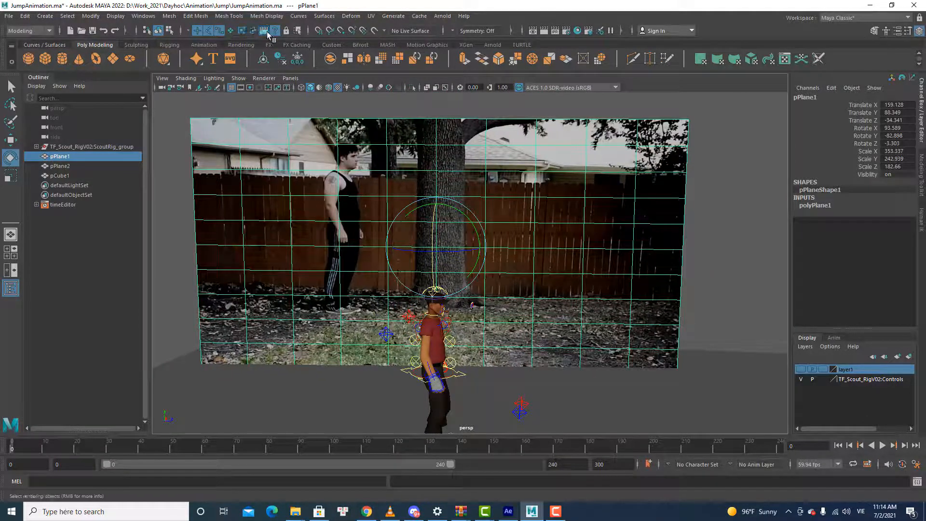
left_click(199, 32)
left_click(336, 234)
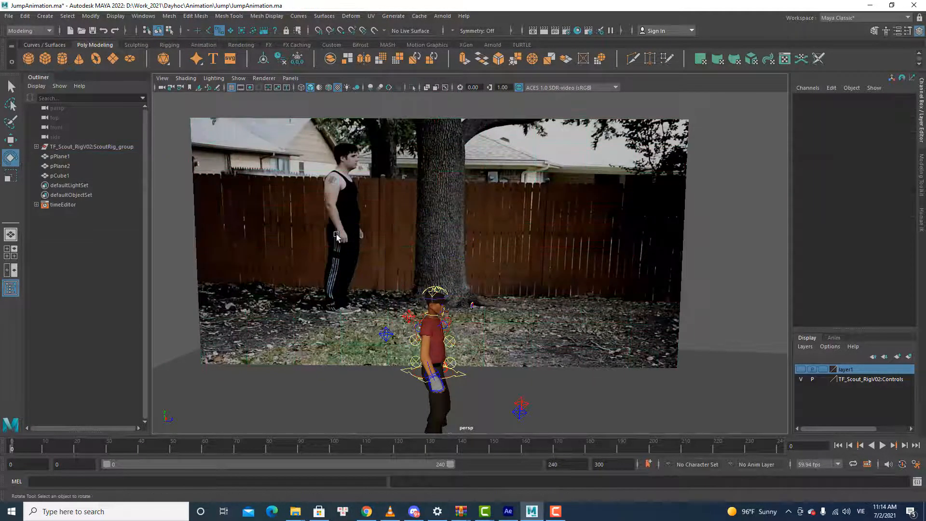
left_click_drag(337, 234, 620, 433)
middle_click_drag(551, 359, 534, 328, "alt")
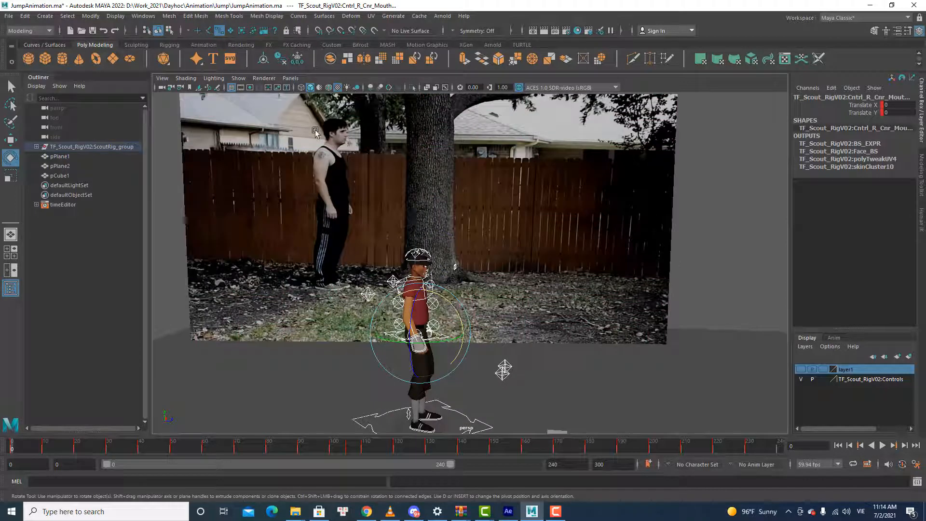
Step: Play the jump from frame 0, pausing at frames 80 and 120 to compare the character's poses with the reference footage
key("alt+v")
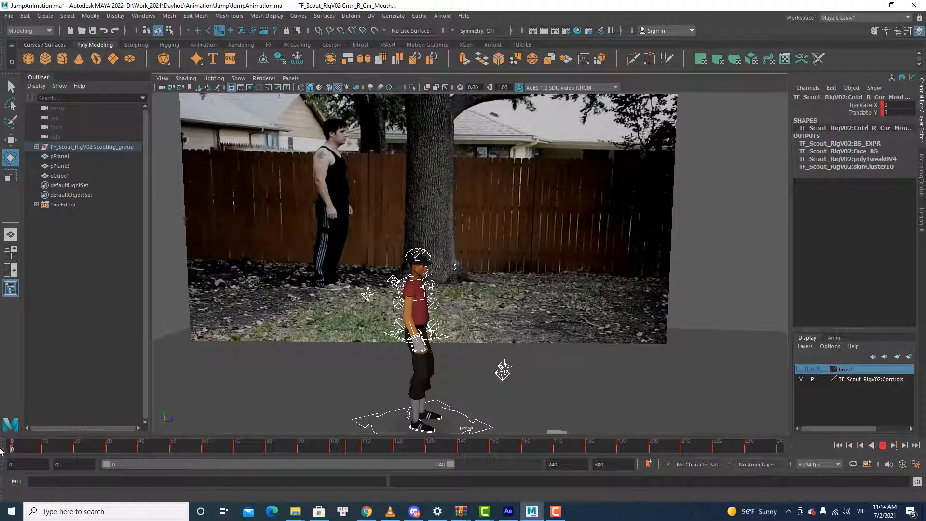
key("alt+v")
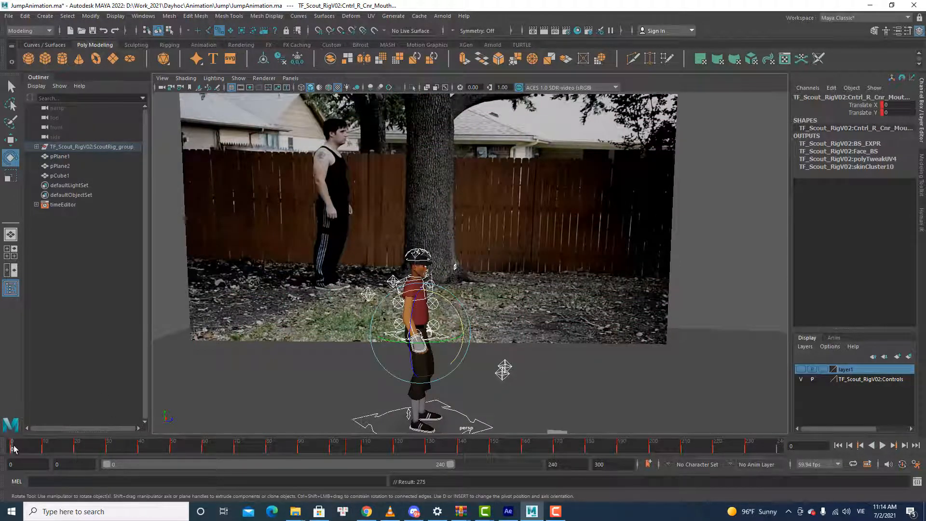
key("alt+v")
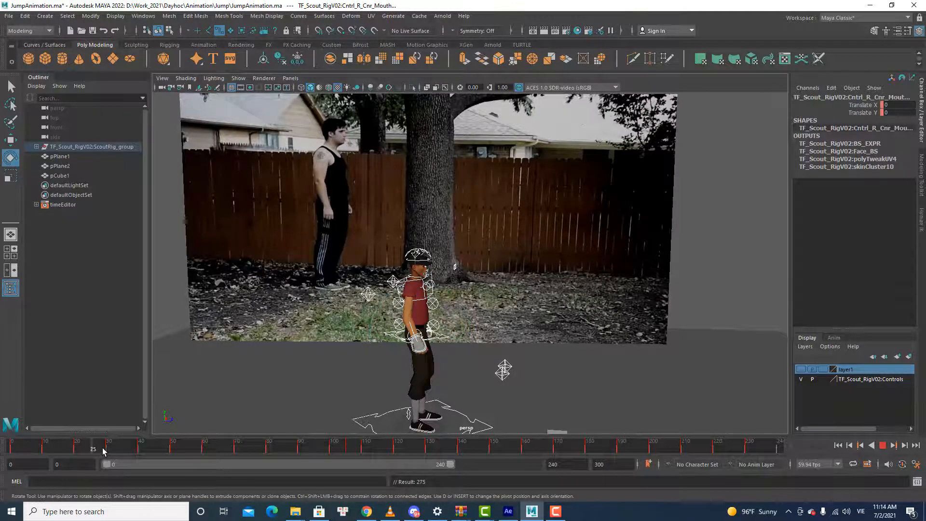
key("alt+v")
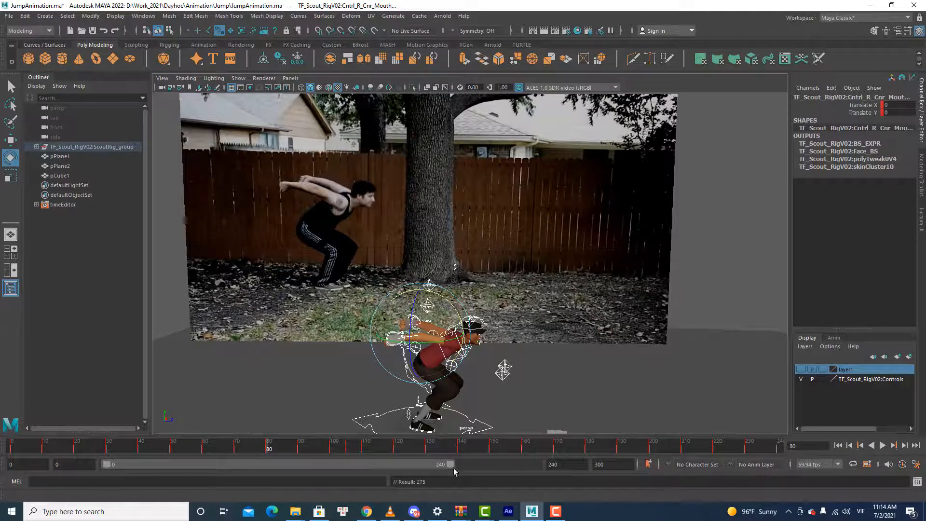
key("alt+v")
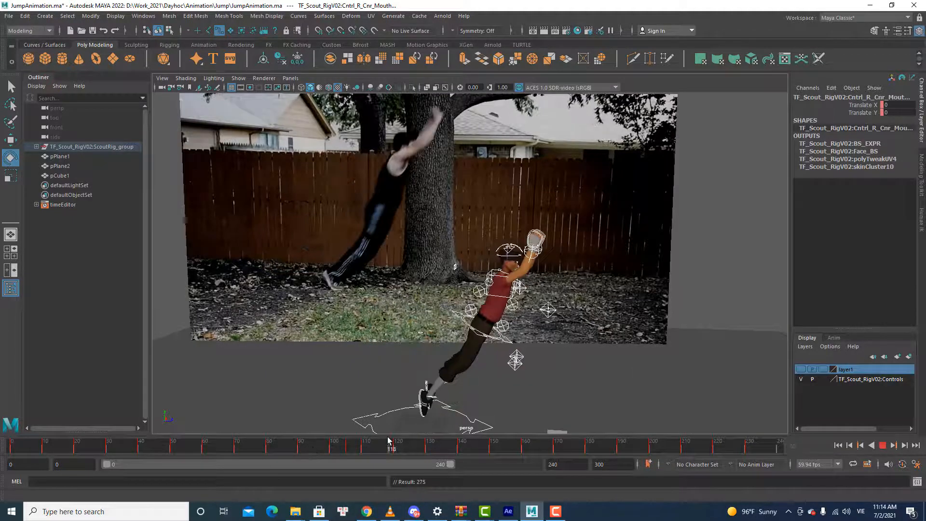
key("alt+v")
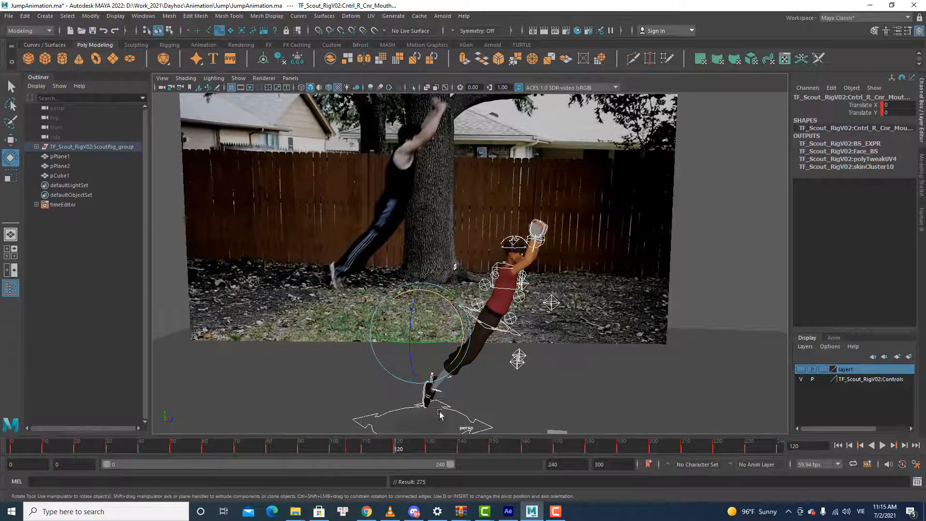
key("alt+v")
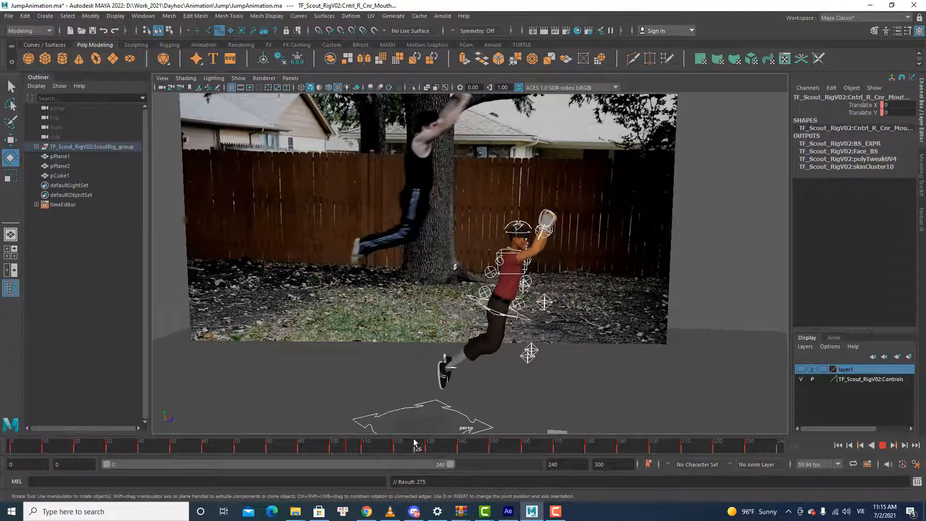
Step: Scrub through the landing around frame 160 and on past frame 200, then replay the animation against the reference footage
mouse_move(441, 441)
left_mouse_down()
mouse_move(541, 443)
mouse_move(522, 447)
left_mouse_up()
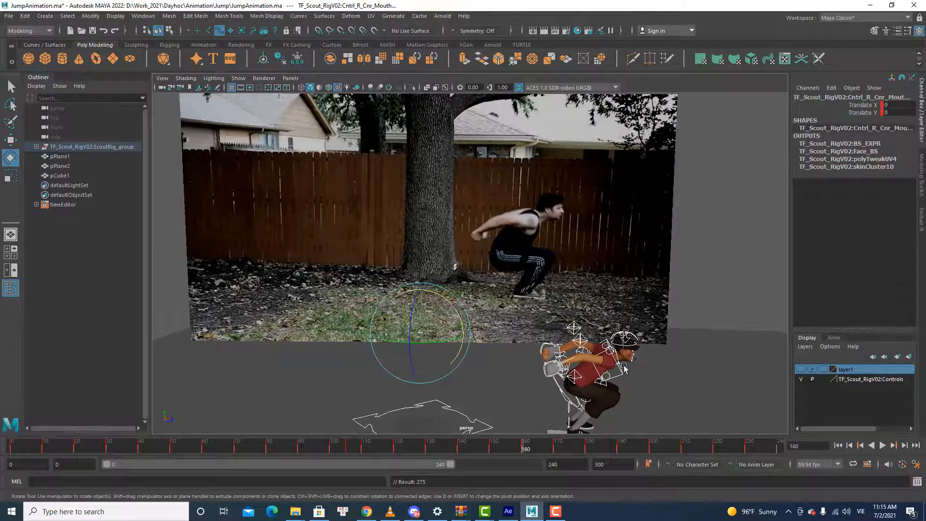
left_click_drag(623, 369, 616, 364, "alt")
middle_click_drag(617, 364, 570, 352, "alt")
left_click_drag(525, 446, 687, 449)
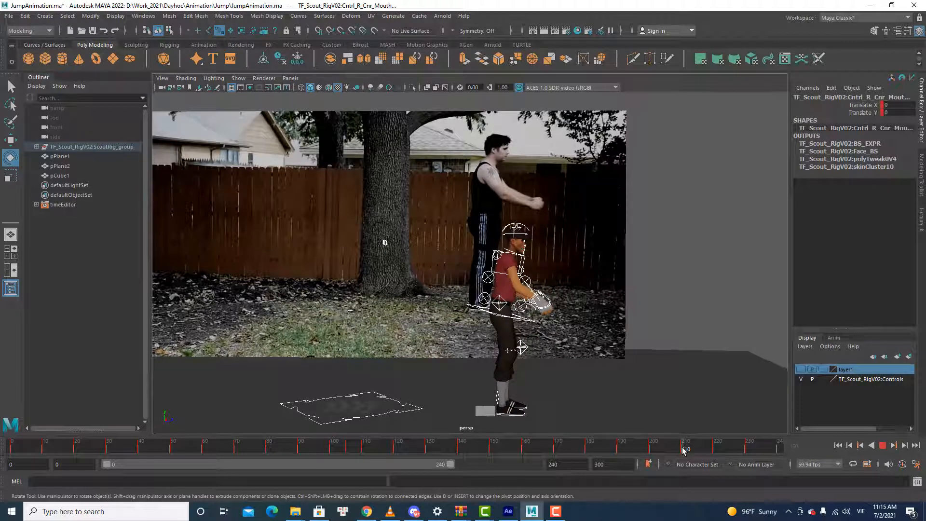
key("alt+v")
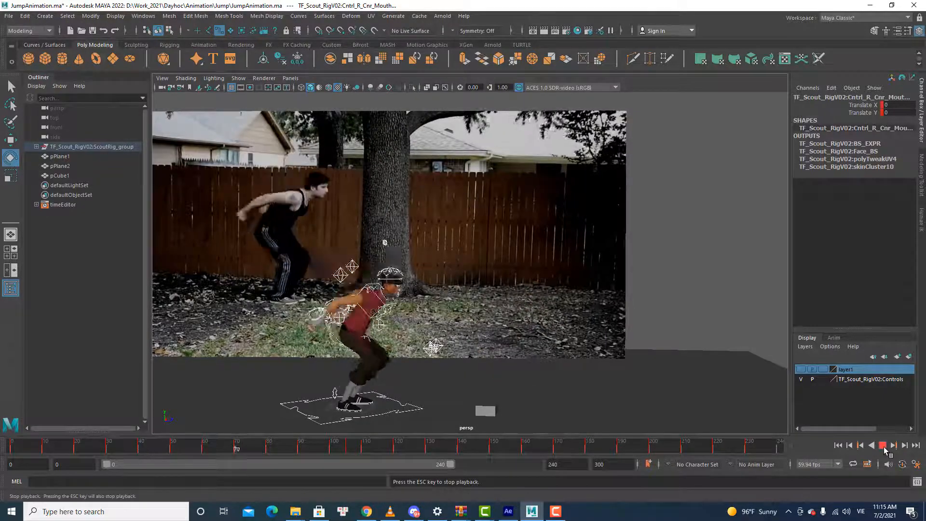
left_click(882, 446)
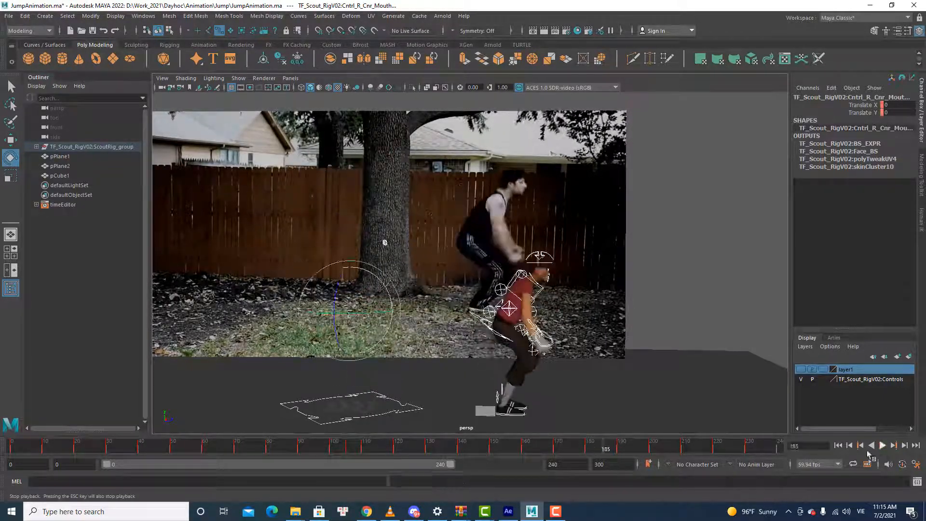
Step: At frame 150, rotate the character's Cntrl_COG control to a Rotate X of about 20.8 degrees
mouse_move(384, 453)
left_mouse_down()
mouse_move(516, 456)
mouse_move(469, 457)
mouse_move(489, 457)
left_mouse_up()
key("q")
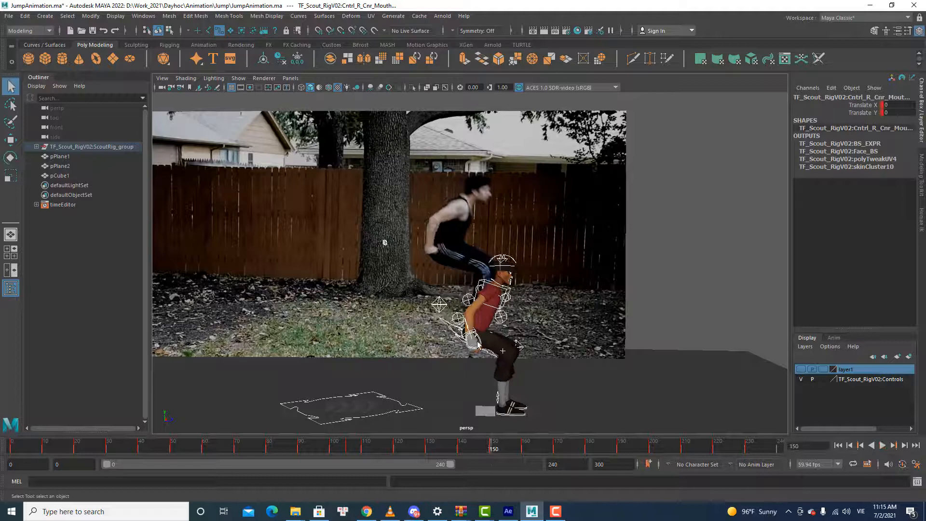
left_click(453, 333)
key("e")
left_click_drag(493, 313, 494, 307)
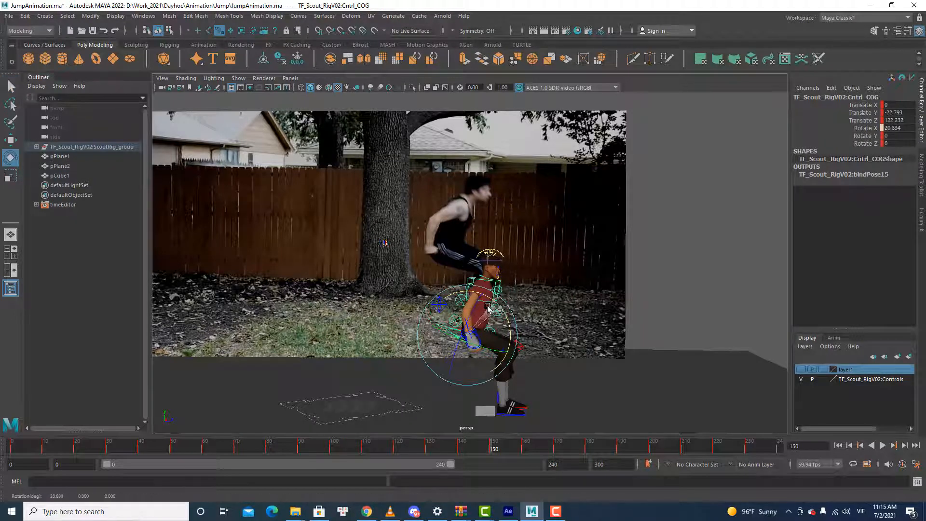
Step: Move Cntrl_COG to about Translate Y -27.8, Z 118.1 at frame 150 and about Translate Y 36.6, Z 98.2 at frame 140
key("w")
left_click_drag(504, 347, 505, 351)
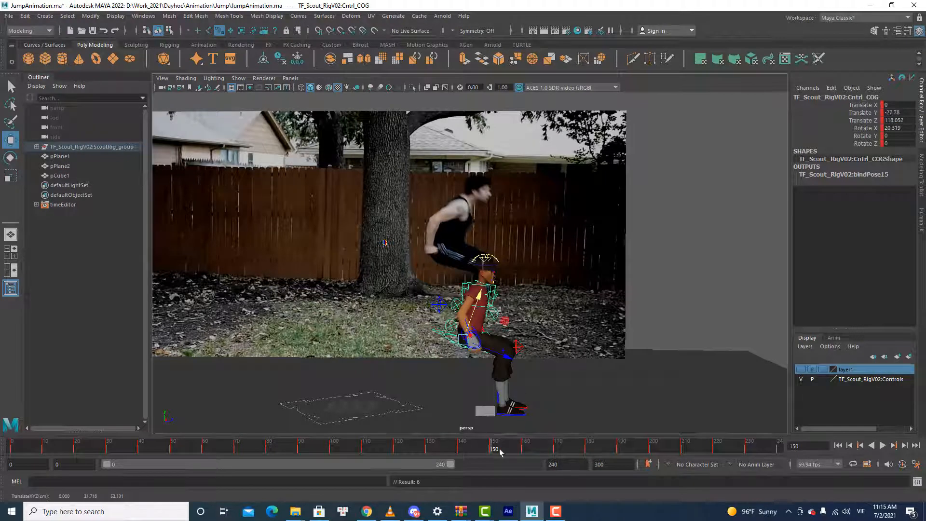
left_click_drag(500, 451, 459, 448)
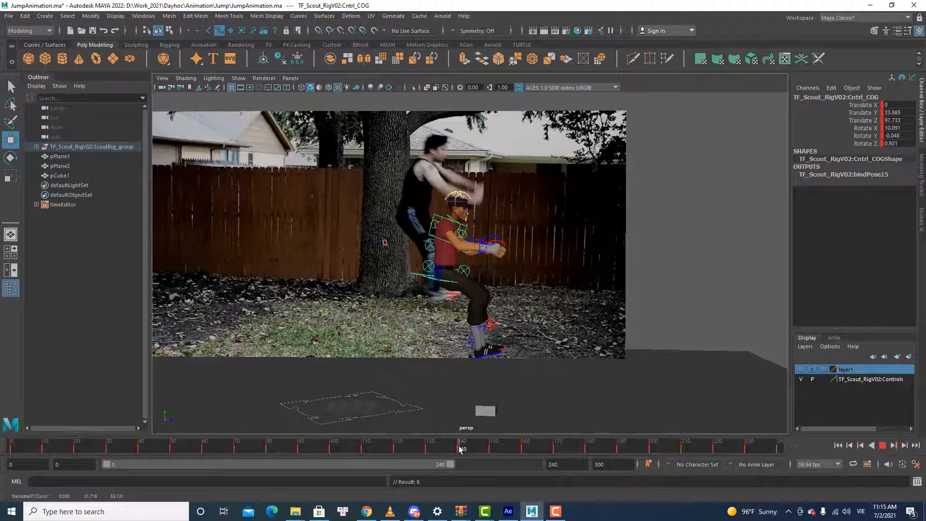
left_click_drag(454, 254, 448, 242)
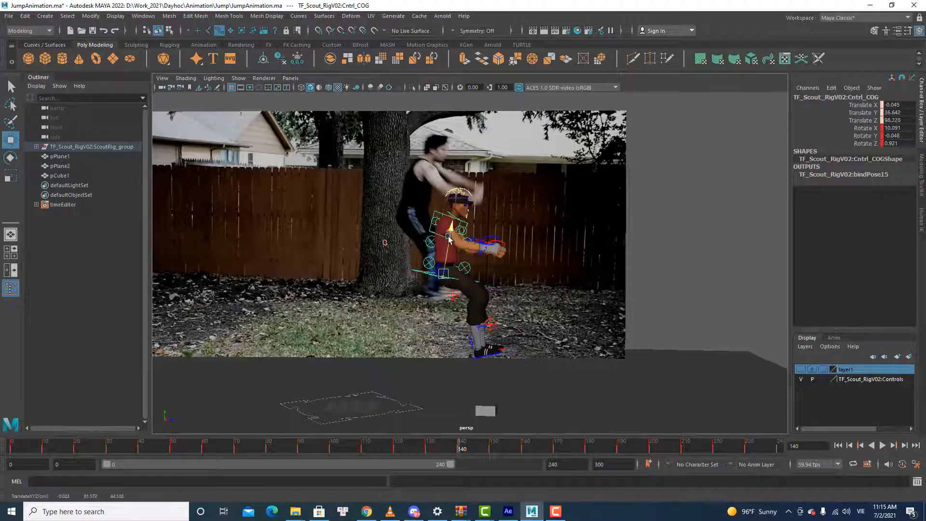
Step: At frame 150, move Cntrl_COG to about Translate Y -29.1, Translate Z 121.6 and tilt it slightly further forward
left_click_drag(464, 448, 495, 452)
key("e")
key("w")
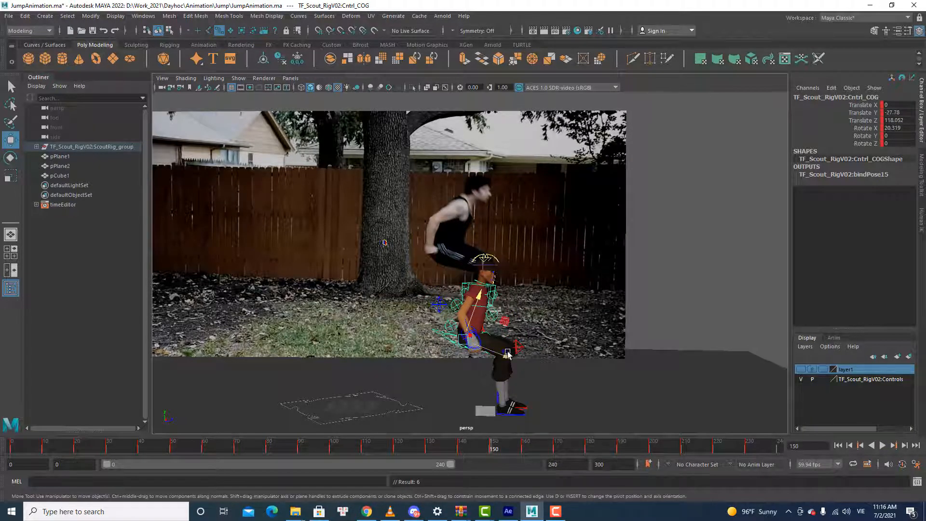
left_click_drag(508, 356, 511, 357)
key("e")
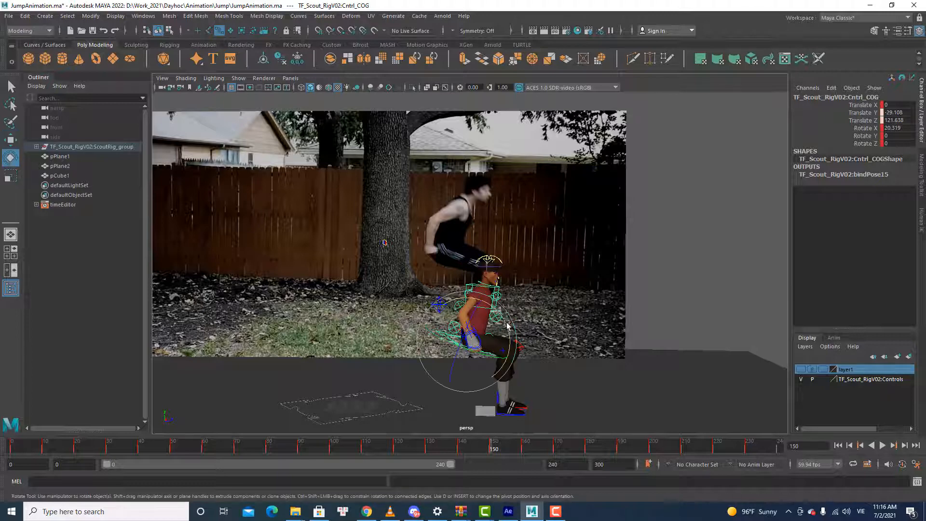
left_click_drag(506, 325, 509, 332)
Step: Rotate the Cntrl_Neck control at frame 150 to a Rotate Z of about -11.6 degrees and play the animation back
mouse_move(515, 447)
left_mouse_down()
mouse_move(562, 446)
mouse_move(450, 447)
mouse_move(525, 449)
left_mouse_up()
key("q")
left_click(480, 270)
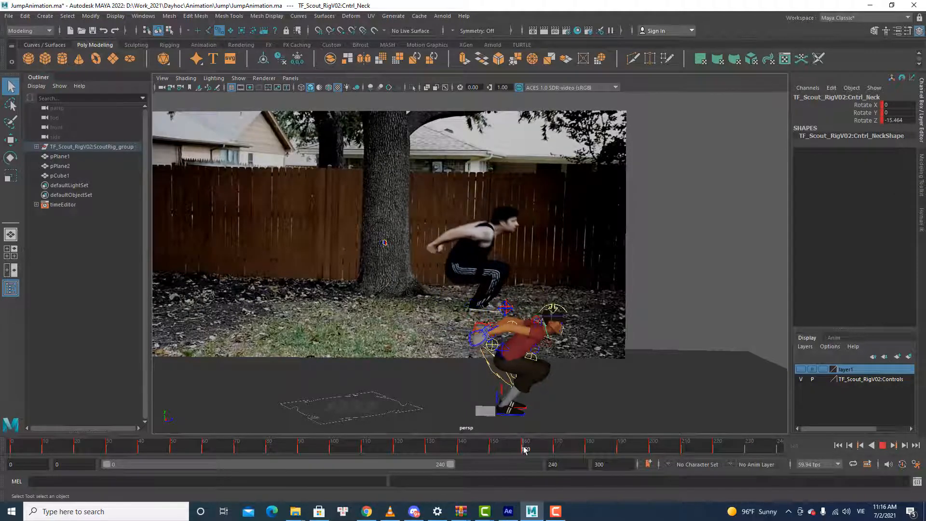
key("e")
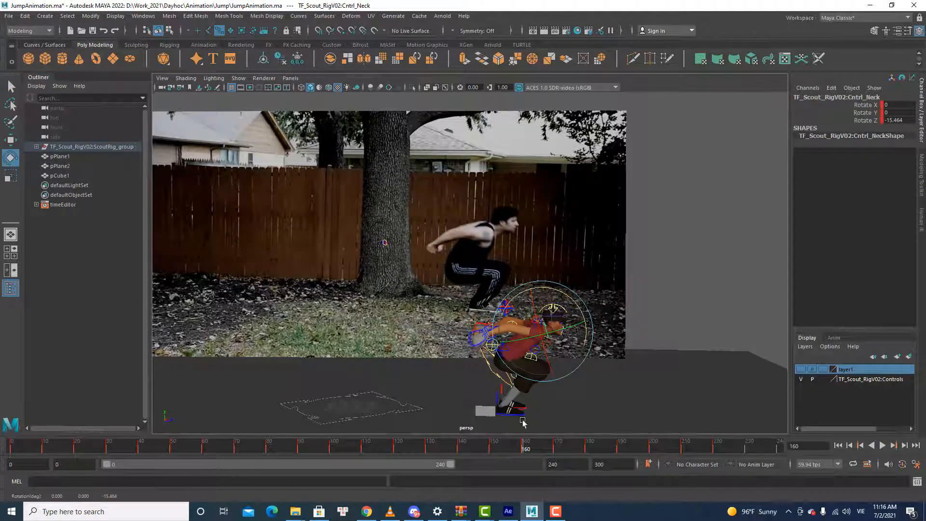
left_click(493, 446)
left_click_drag(528, 274, 533, 283)
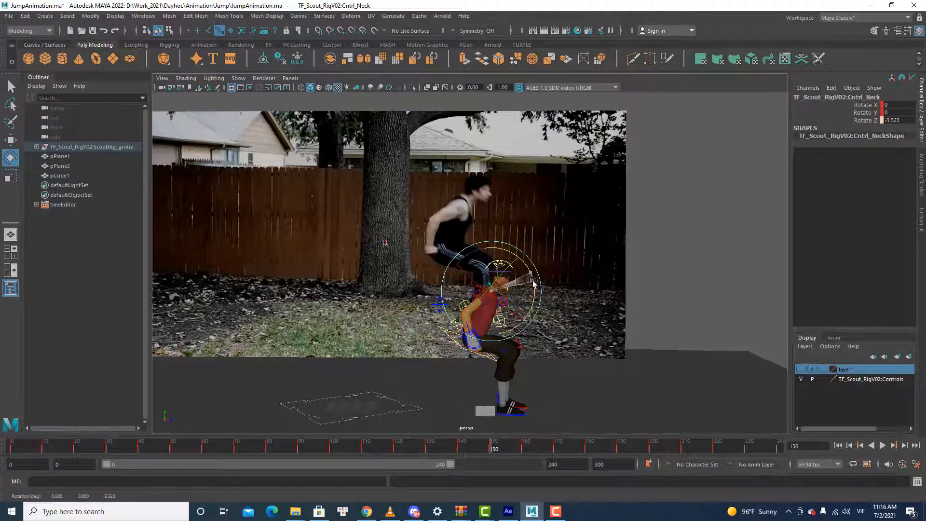
key("alt+v")
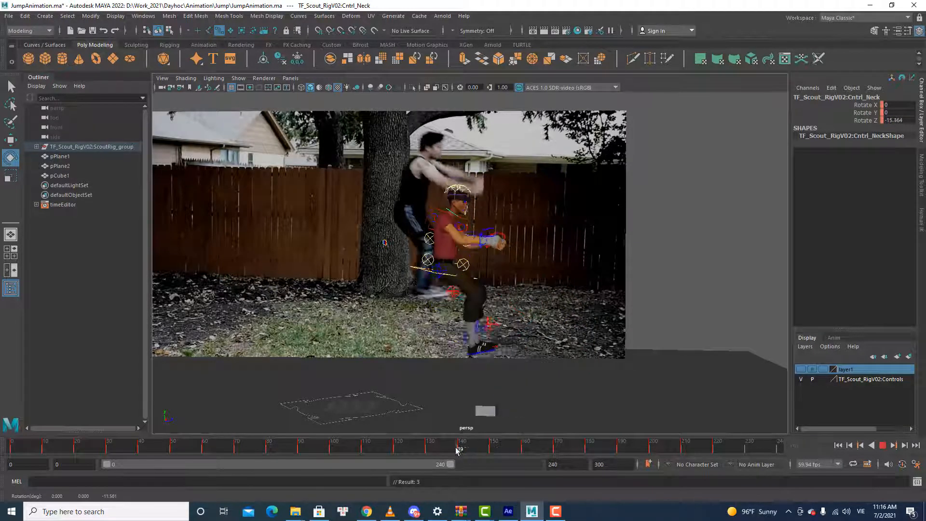
Step: Select the Cntrl_Spine_03 control and rotate it at frame 150 to a Rotate Y of about 1.3 degrees
left_click(489, 445)
left_click(499, 316)
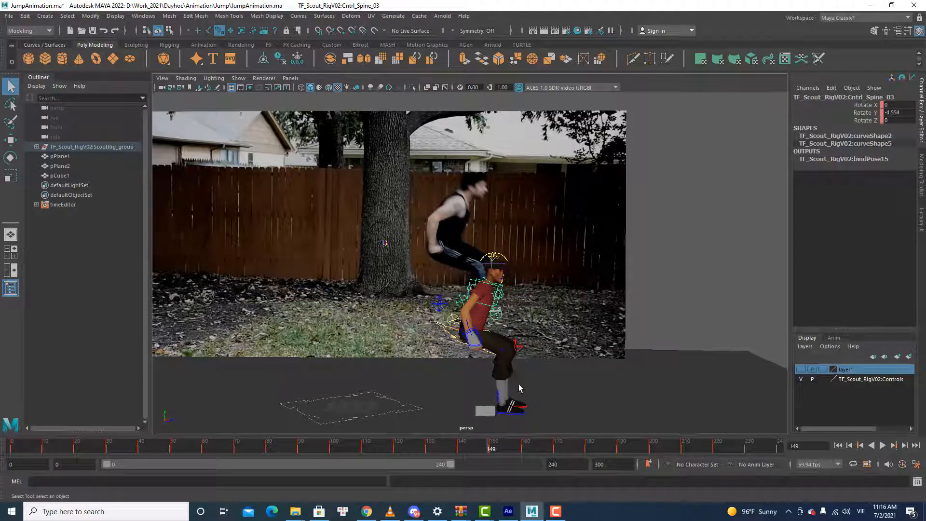
left_click(497, 449)
key("e")
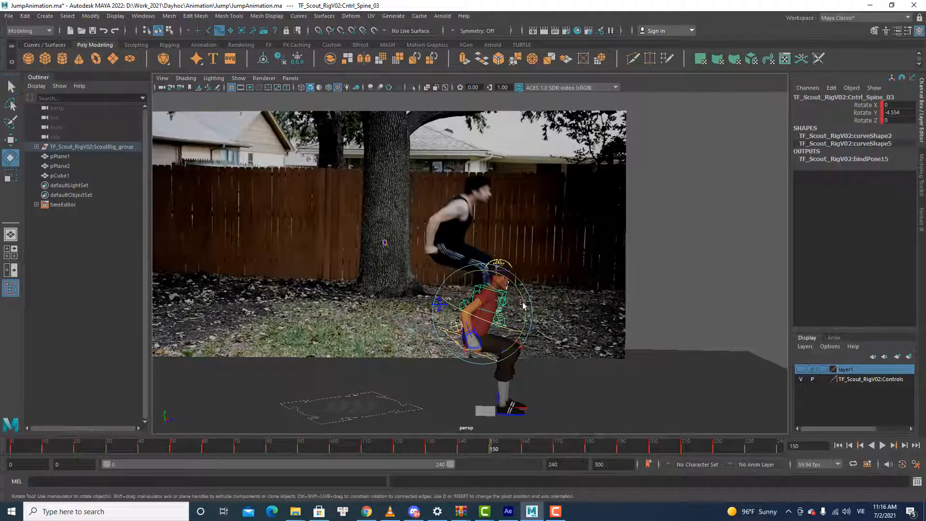
left_click_drag(523, 303, 523, 306)
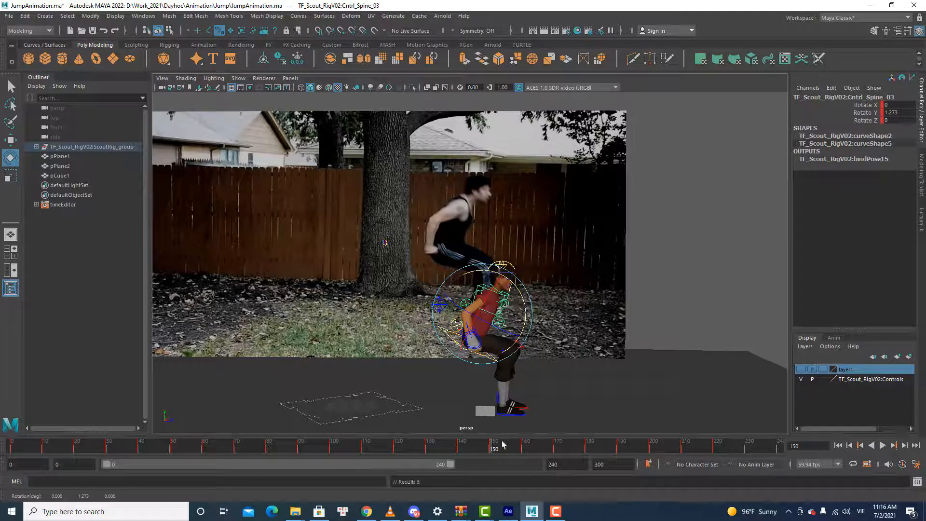
Step: At frame 130, bend Cntrl_Spine_03 back to about Rotate X 1.7, Rotate Y -15.3 degrees and play the animation
mouse_move(501, 443)
left_mouse_down()
mouse_move(528, 442)
mouse_move(368, 446)
mouse_move(428, 443)
left_mouse_up()
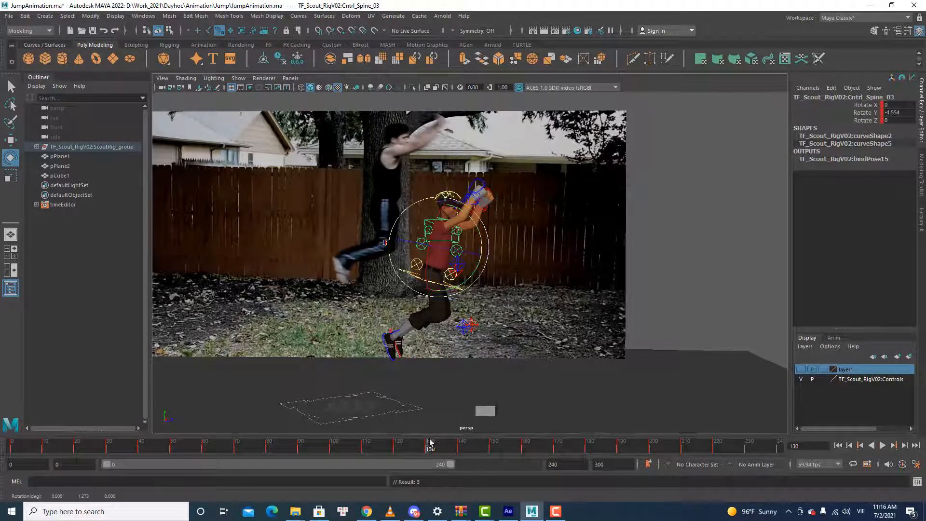
left_click_drag(481, 223, 473, 218)
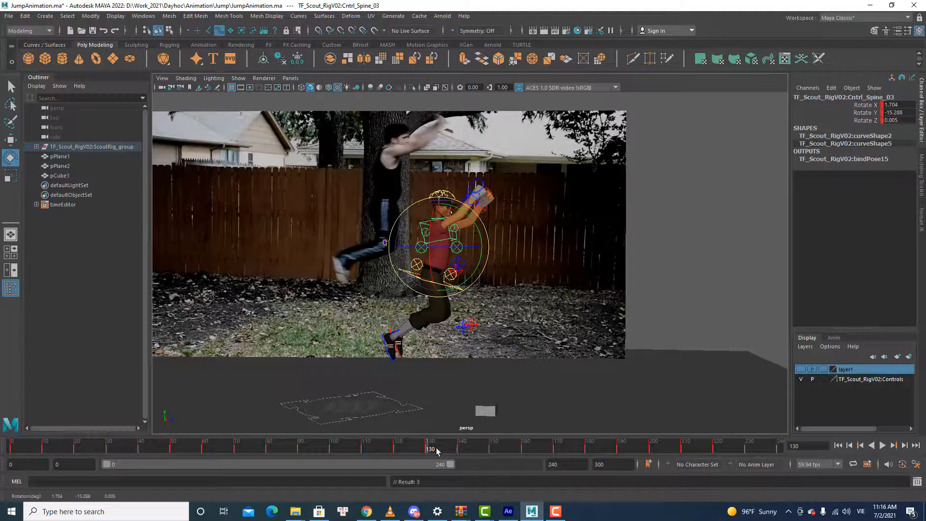
key("alt+v")
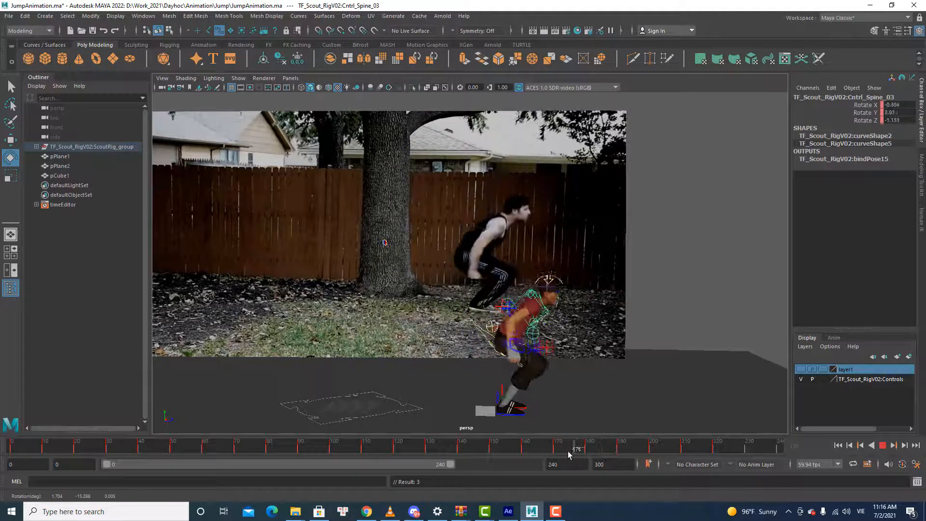
Step: Reset the Move tool to World axis orientation and move Cntrl_COG at frame 160 to a Translate Z of about 147.1
mouse_move(568, 451)
left_mouse_down()
mouse_move(464, 453)
mouse_move(536, 456)
mouse_move(491, 446)
mouse_move(548, 444)
mouse_move(523, 442)
left_mouse_up()
key("q")
left_click(509, 380)
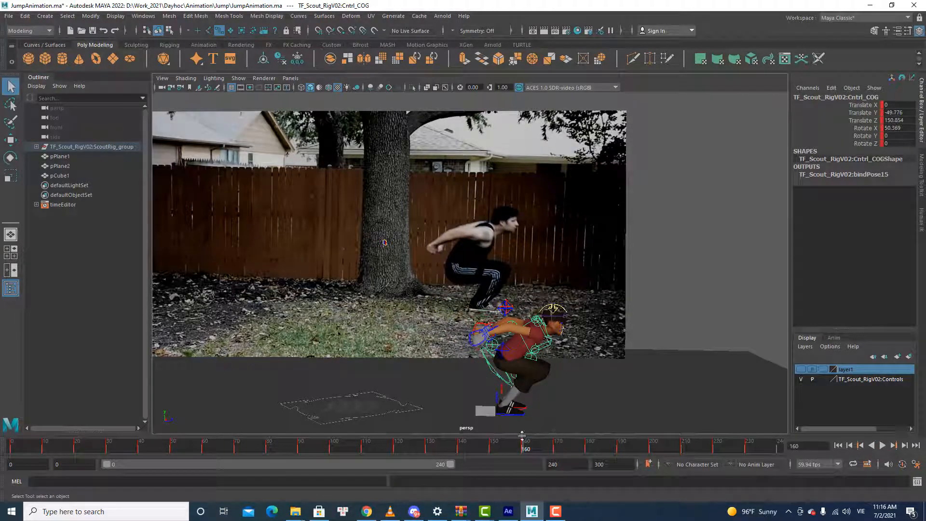
key("w")
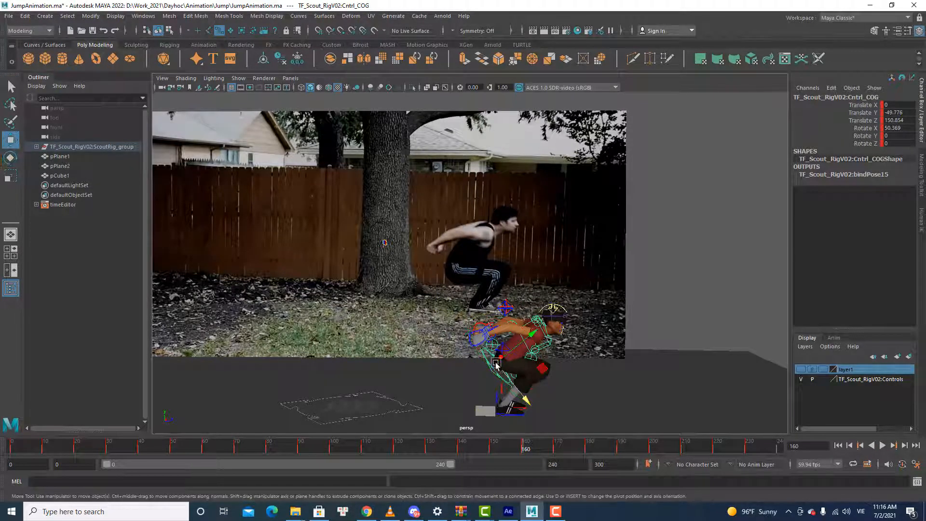
double_click(11, 140)
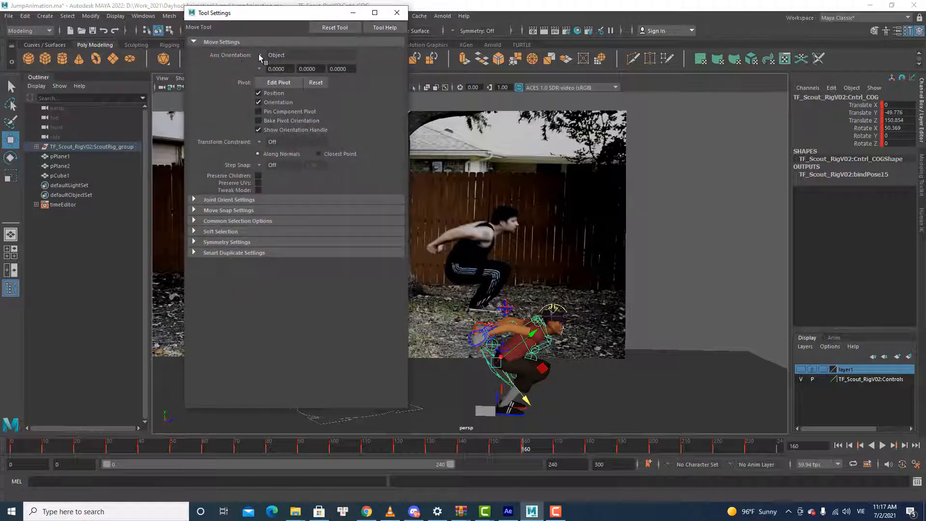
left_click(331, 32)
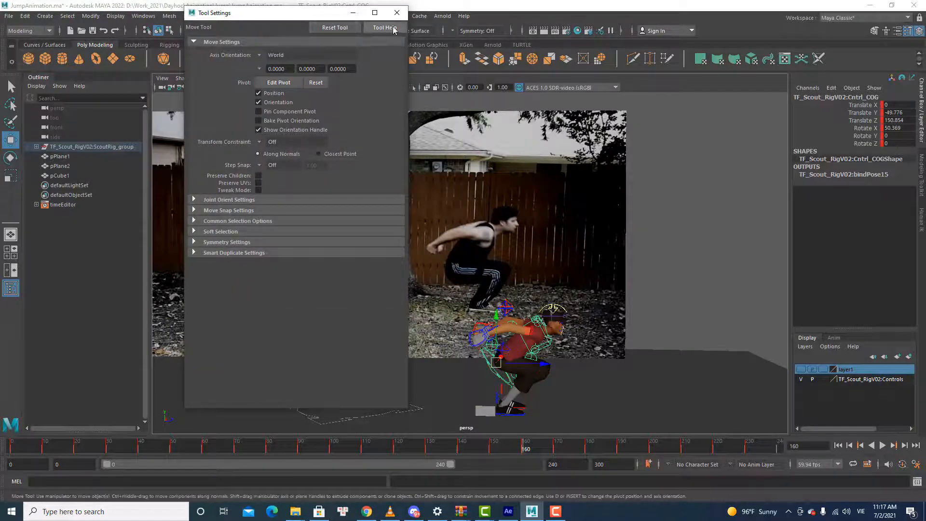
left_click(396, 14)
left_click_drag(543, 363, 539, 363)
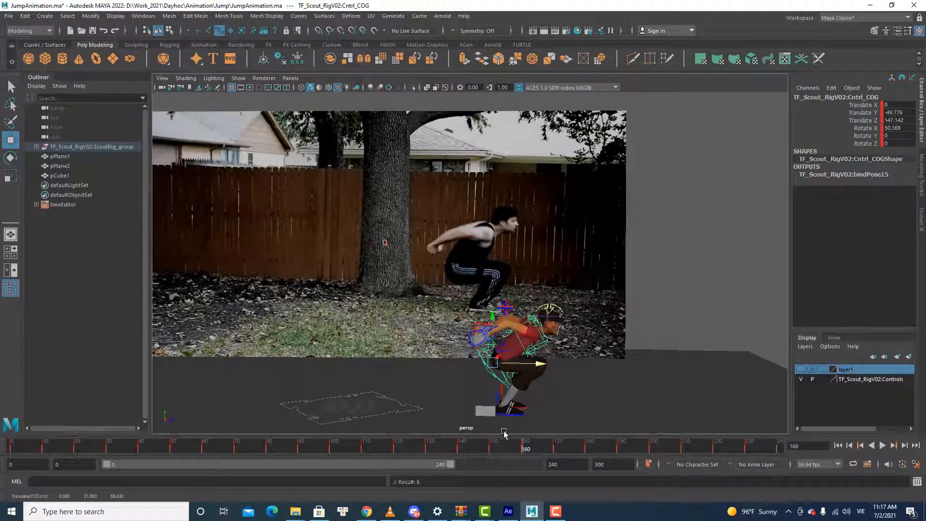
key("alt+v")
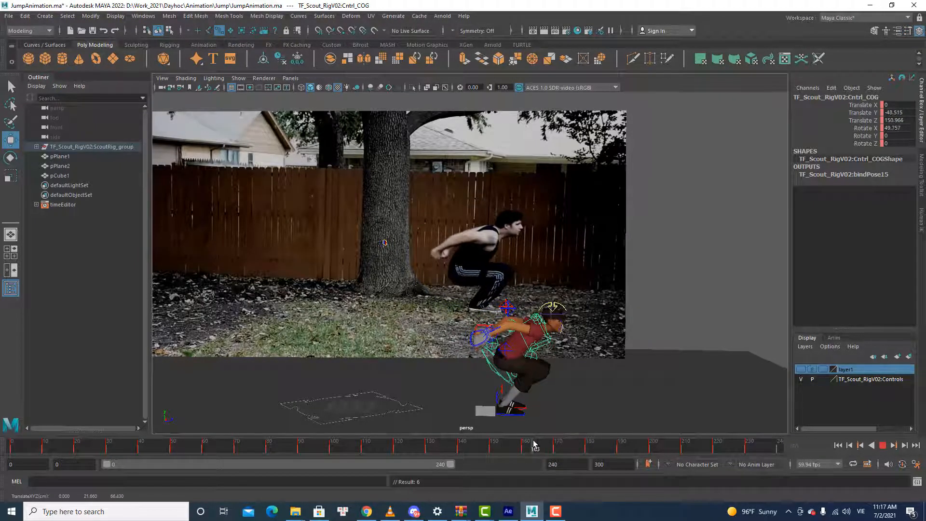
Step: At frame 160, move the left IK hand control to about Translate X -7.9, Y -64.7, Z -29.9 and key it
left_click_drag(533, 441, 524, 441)
key("q")
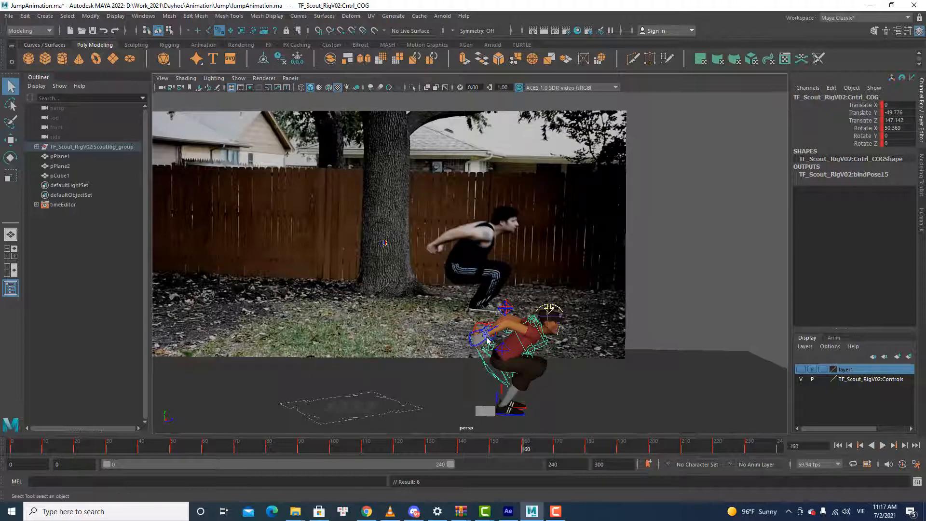
left_click(488, 341)
scroll(482, 338, "up", 3)
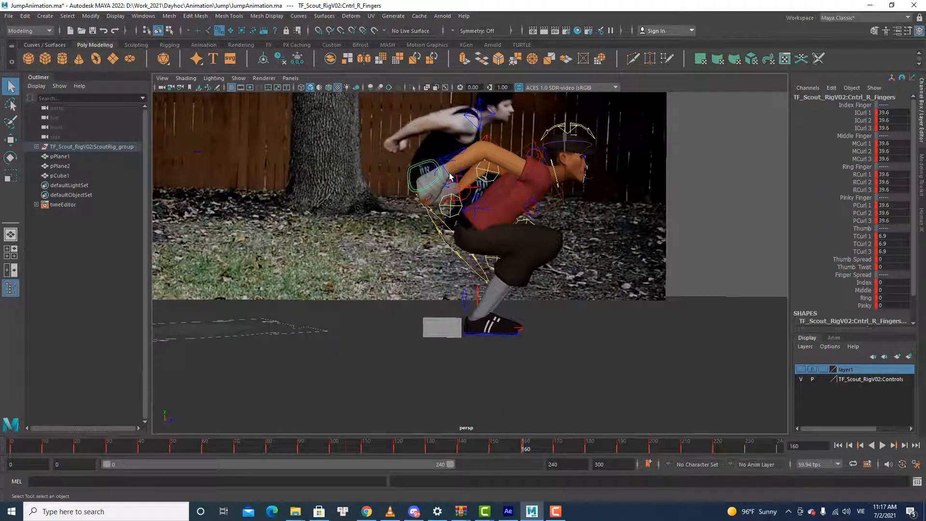
left_click(450, 177)
left_click_drag(449, 176, 433, 195, "alt")
left_click(481, 191)
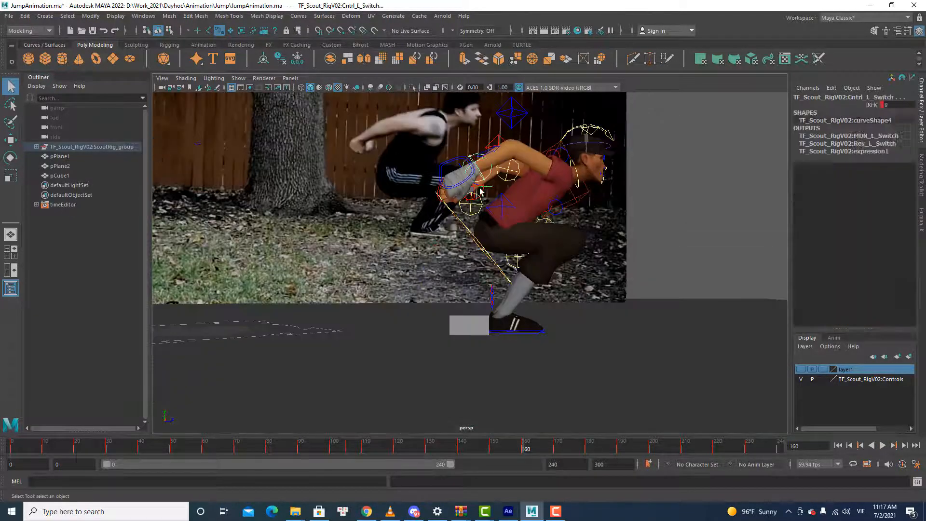
left_click(480, 191)
key("w")
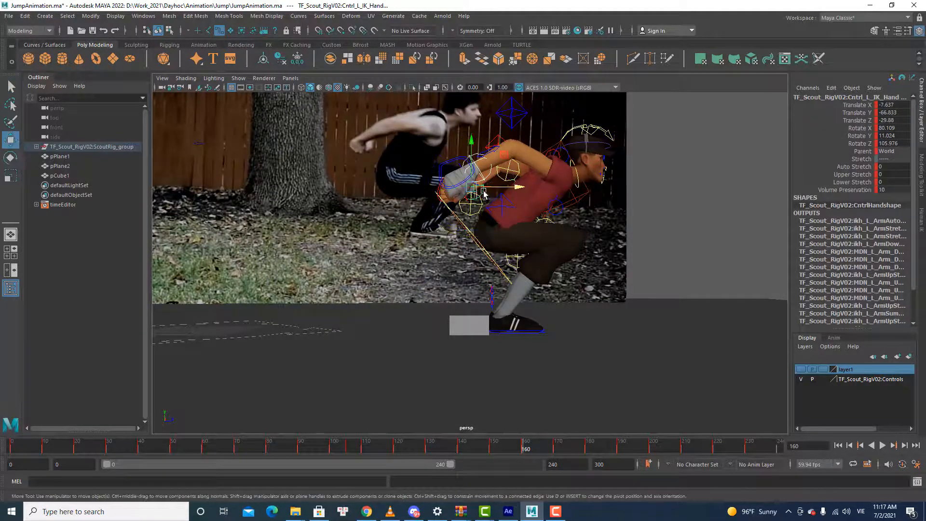
left_click_drag(488, 187, 481, 188)
scroll(493, 195, "down", 4)
key("s")
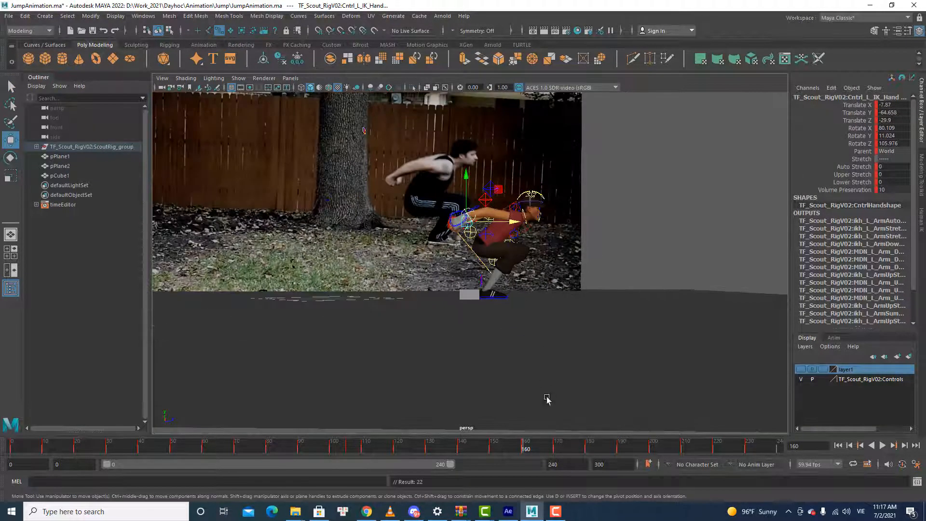
Step: Nudge the left IK hand control at frame 170 and move it at frame 160 to a Translate Y of about -64.4
left_click_drag(529, 449, 555, 443)
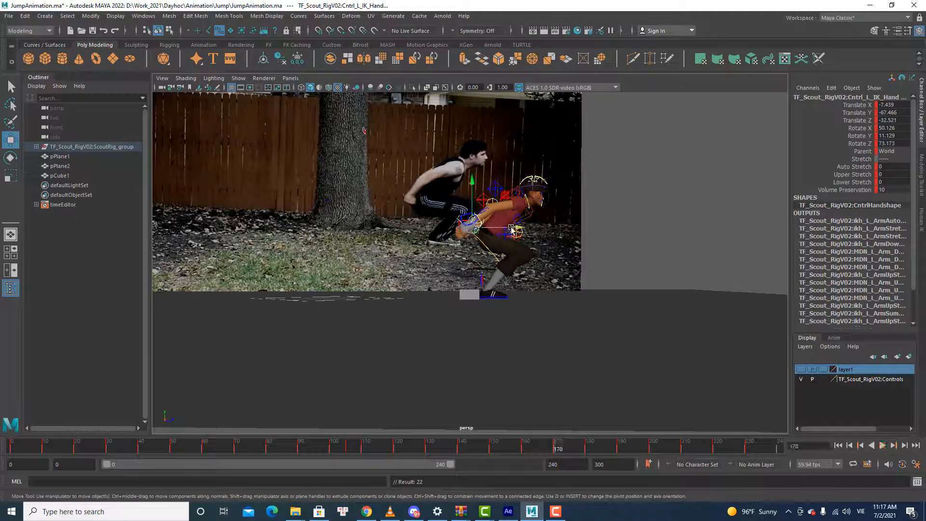
left_click_drag(512, 230, 514, 233)
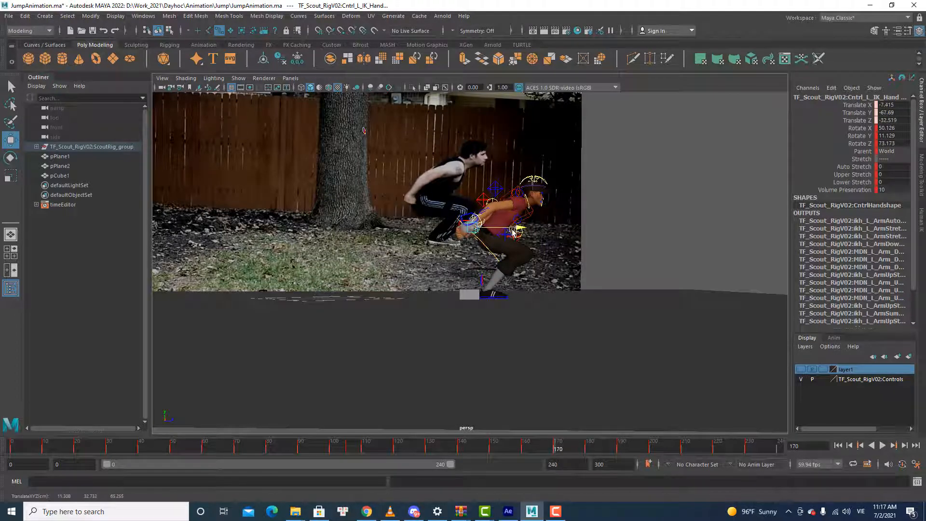
left_click_drag(542, 441, 523, 448)
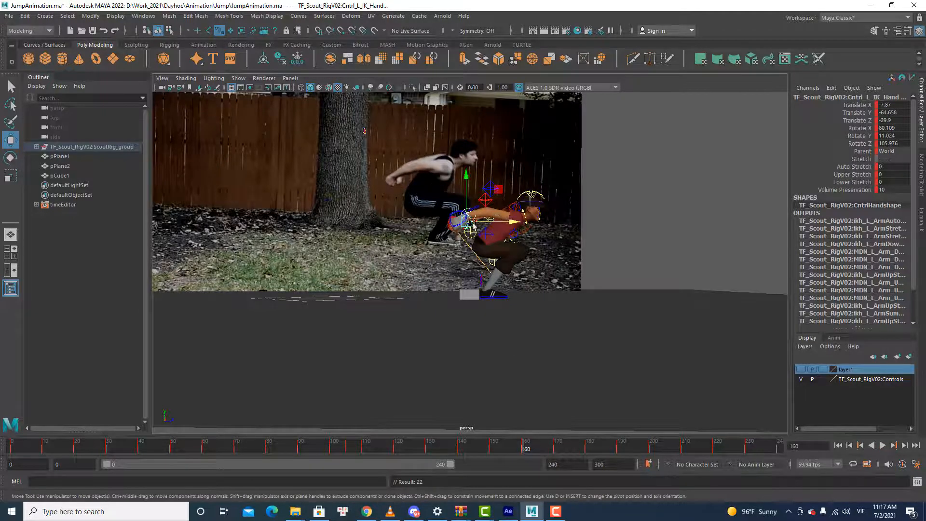
left_click_drag(499, 221, 498, 225)
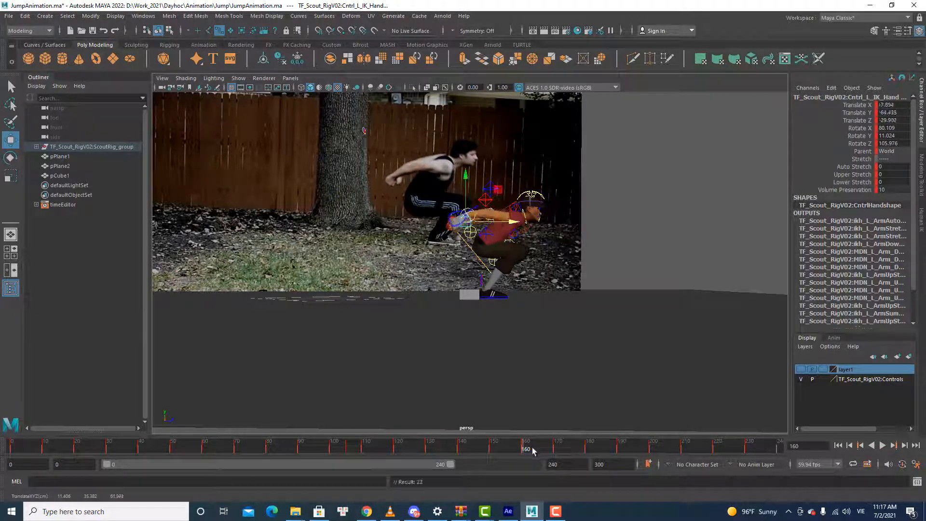
Step: Try lowering the left IK hand control toward the hips at frame 165 and play the animation back
left_click_drag(532, 448, 538, 446)
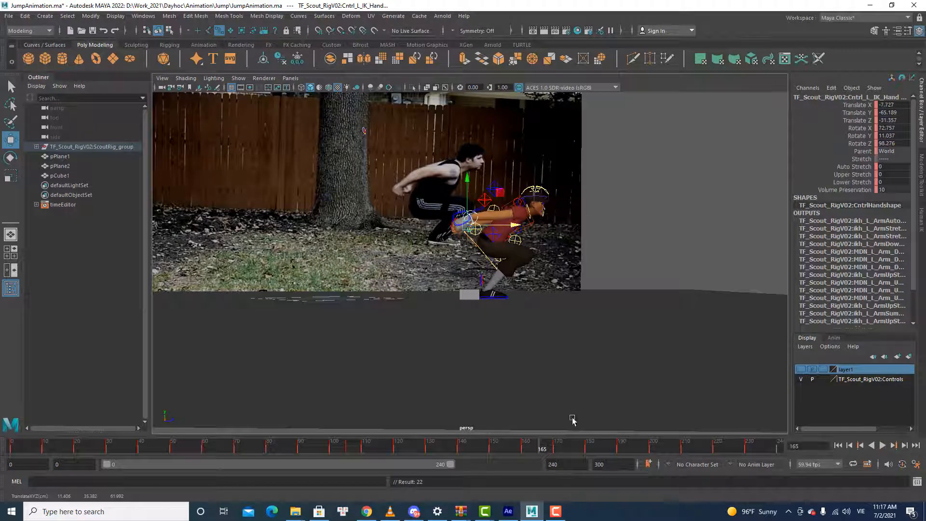
left_click_drag(467, 196, 503, 234)
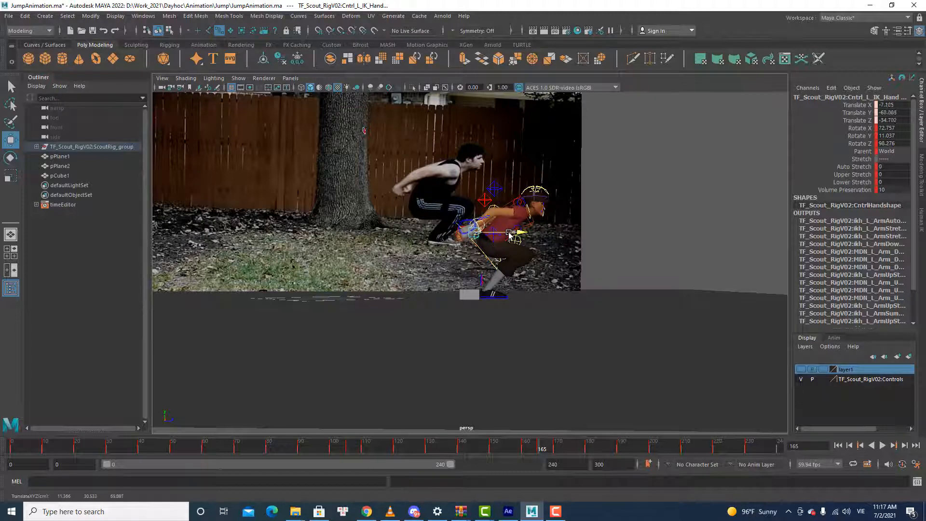
key("alt+v")
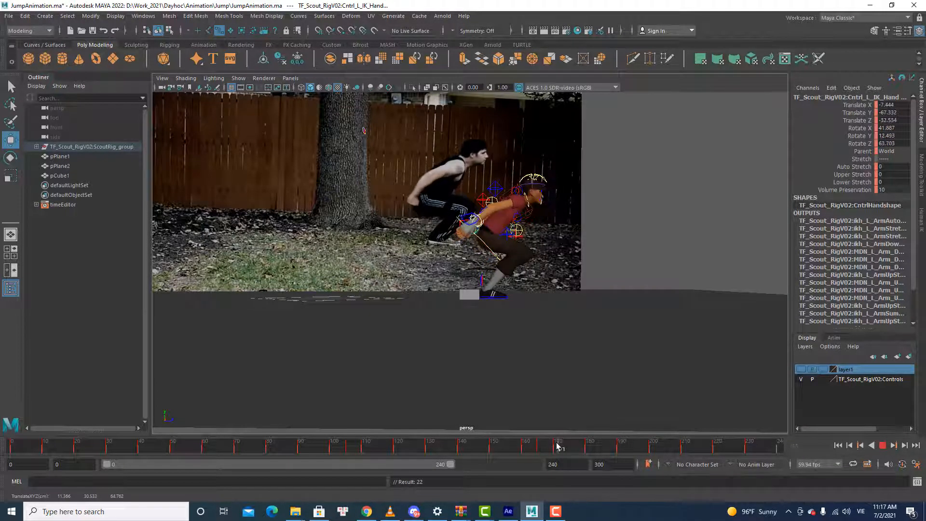
Step: Delete the left IK hand control's key at frame 165
right_click(556, 446)
left_click(541, 447)
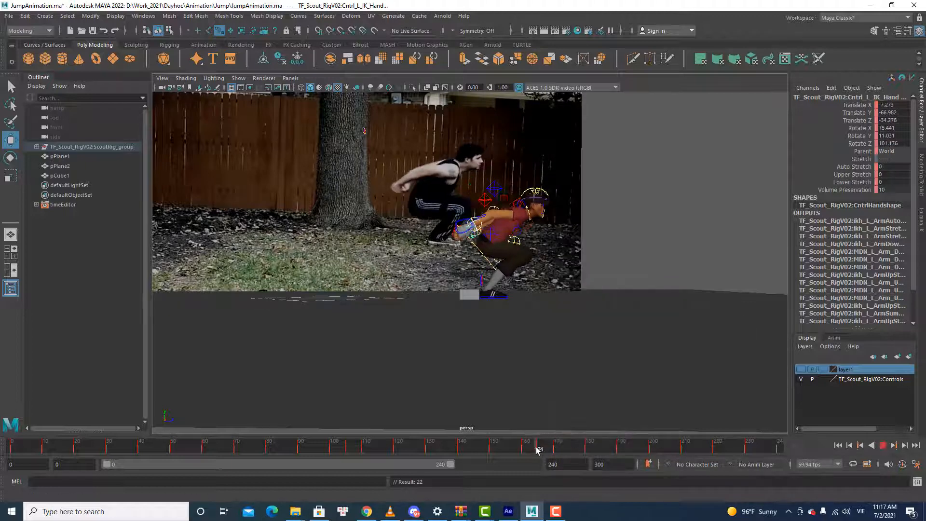
right_click(540, 442)
left_click(560, 294)
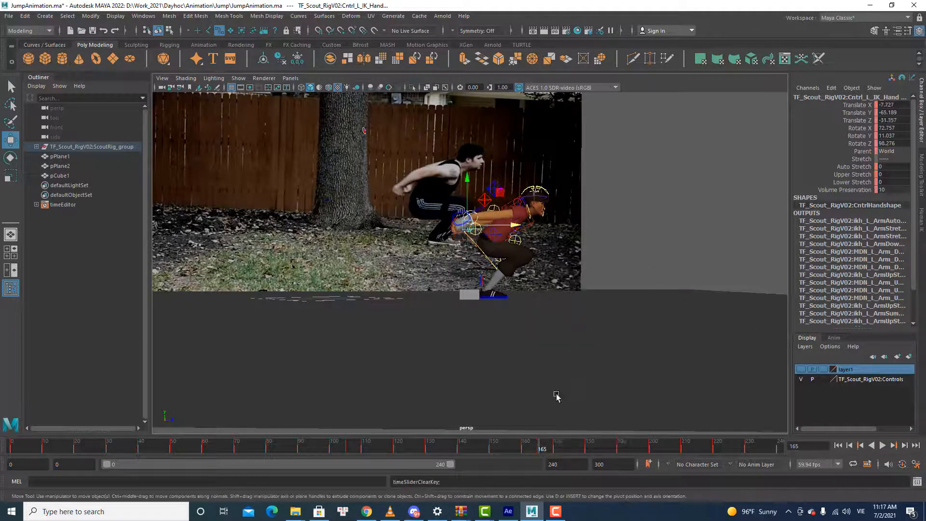
Step: At frame 150, move the left IK hand control slightly backward behind the hips and play the animation back
key("alt+v")
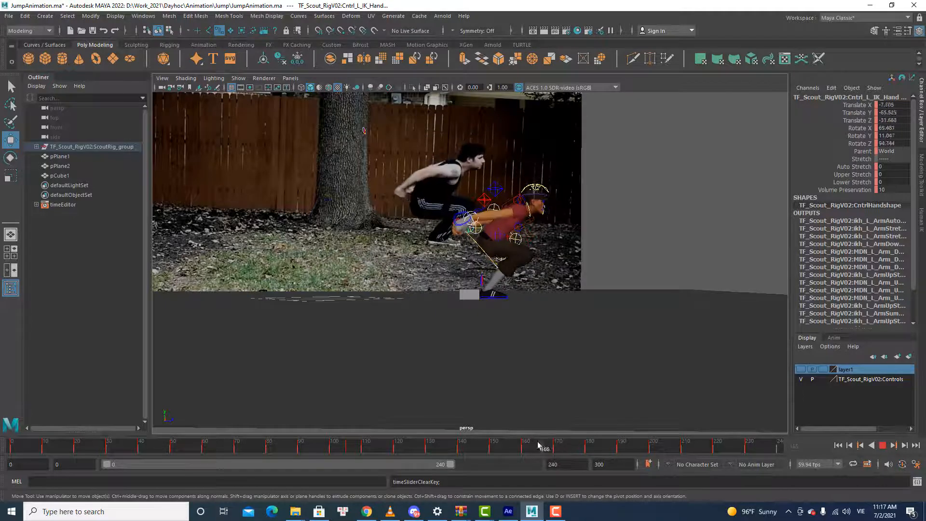
left_click_drag(533, 447, 490, 450)
scroll(474, 290, "up", 3)
middle_click_drag(483, 226, 496, 306, "alt")
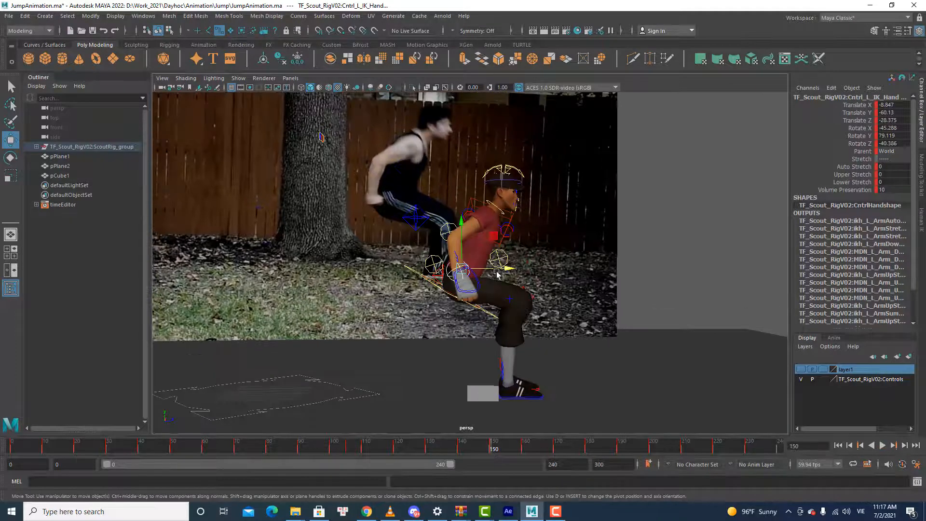
left_click_drag(497, 270, 492, 272)
key("alt+v")
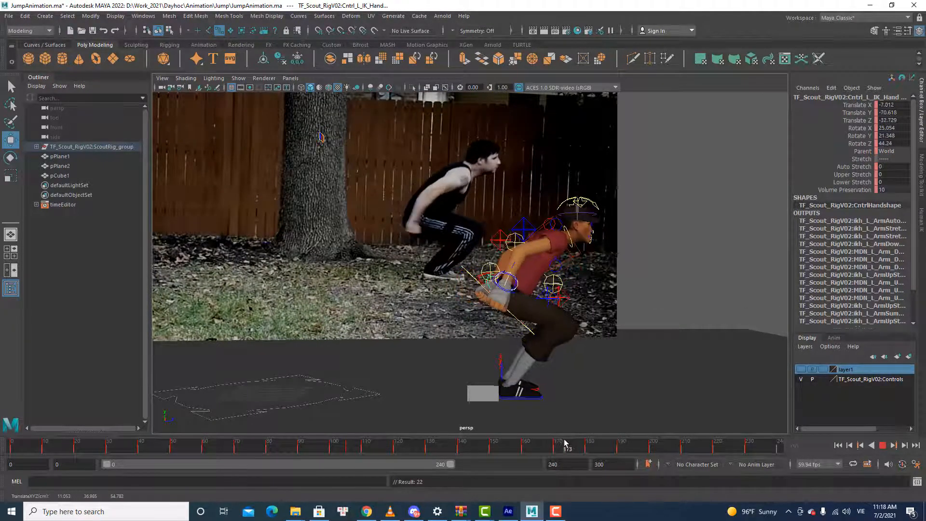
Step: Delete the left IK hand control's key at frame 170 and reposition it to about Translate Y -70.5, Z -35.2
left_click_drag(566, 442, 555, 446)
right_click_drag(555, 445, 588, 299)
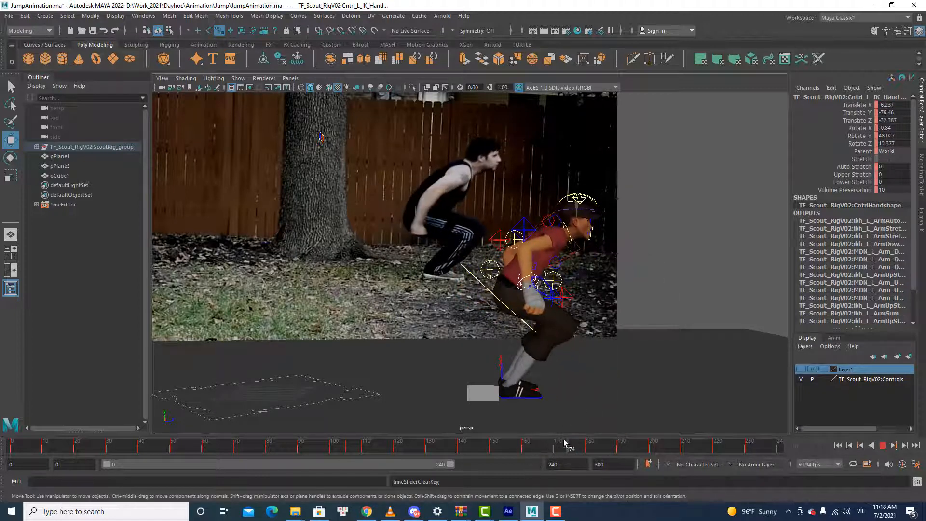
left_click_drag(503, 271, 502, 266)
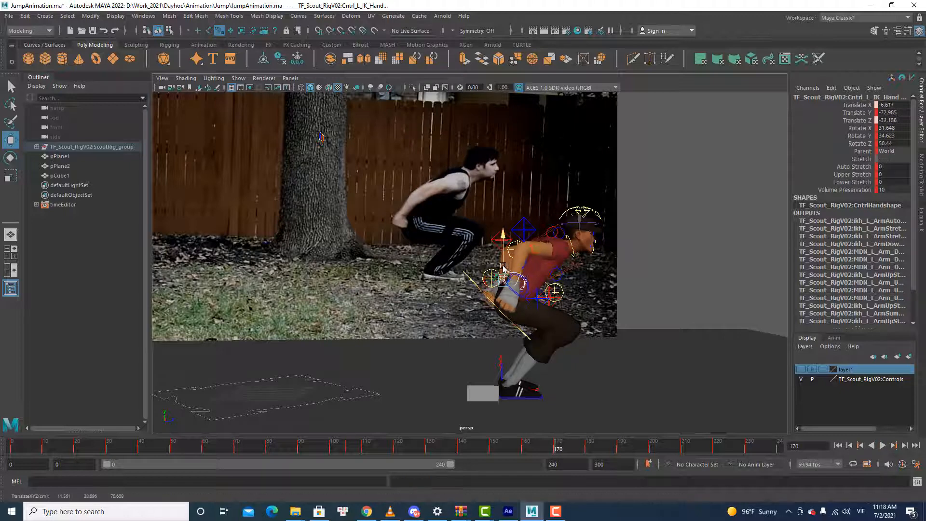
left_click_drag(547, 296, 537, 291)
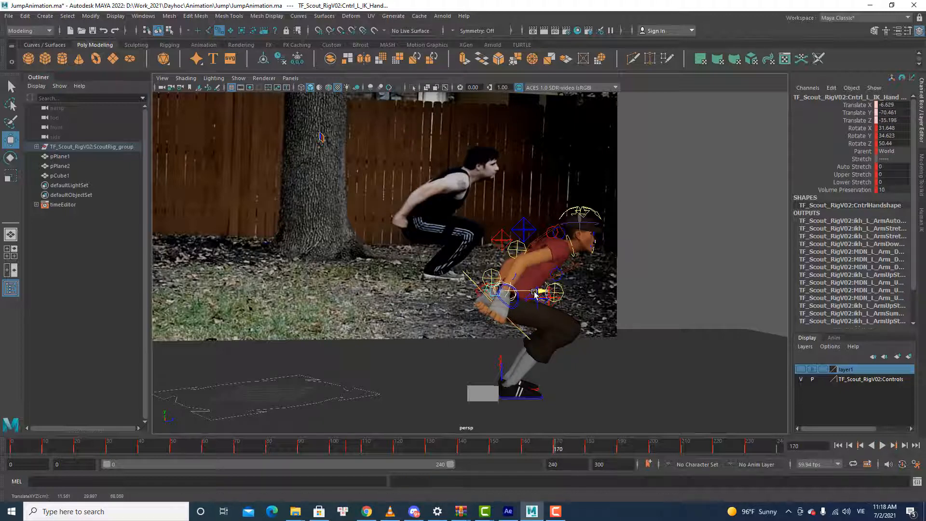
key("alt+v")
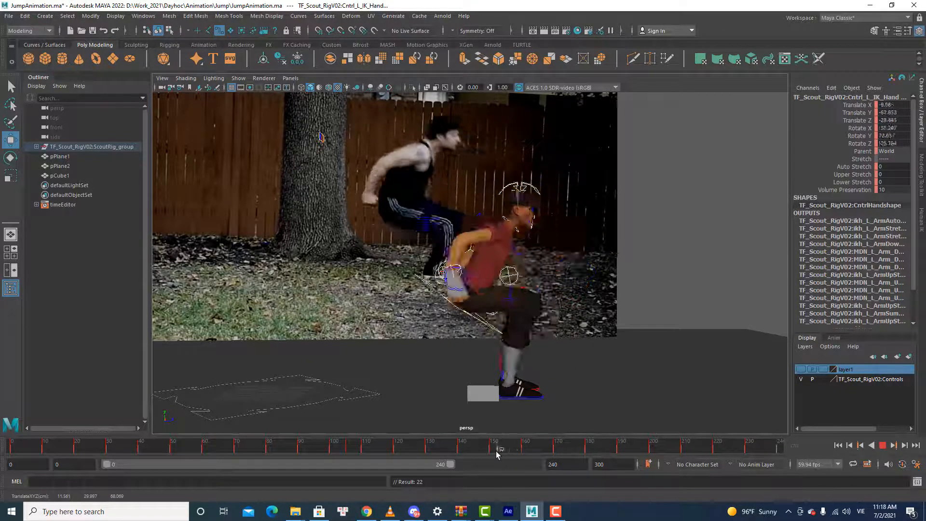
Step: Hide the NURBS curves in the viewport and review the whole jump in playback without the rig controls
left_click(848, 445)
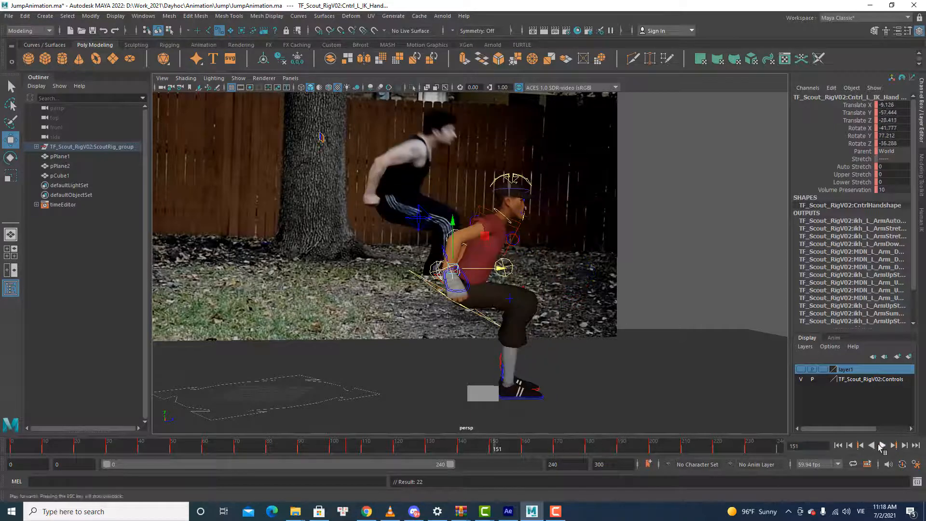
left_click(881, 446)
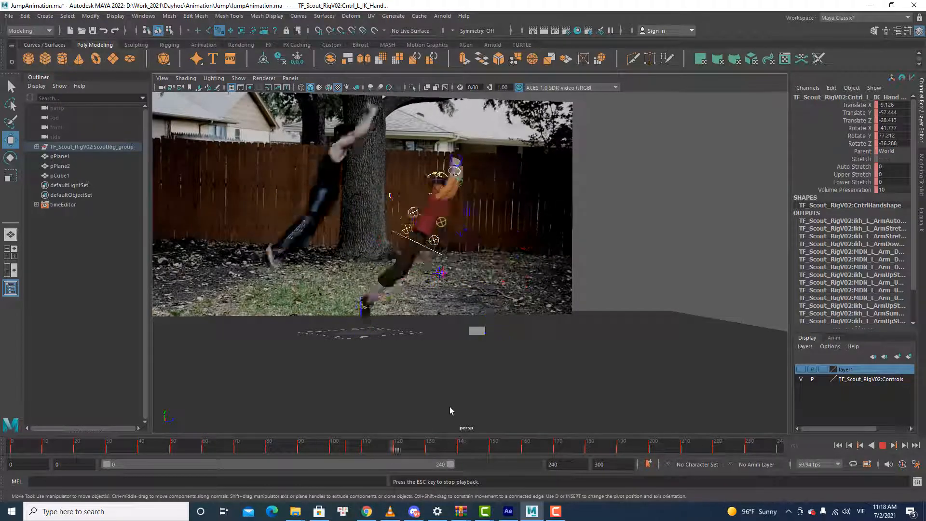
left_click(238, 79)
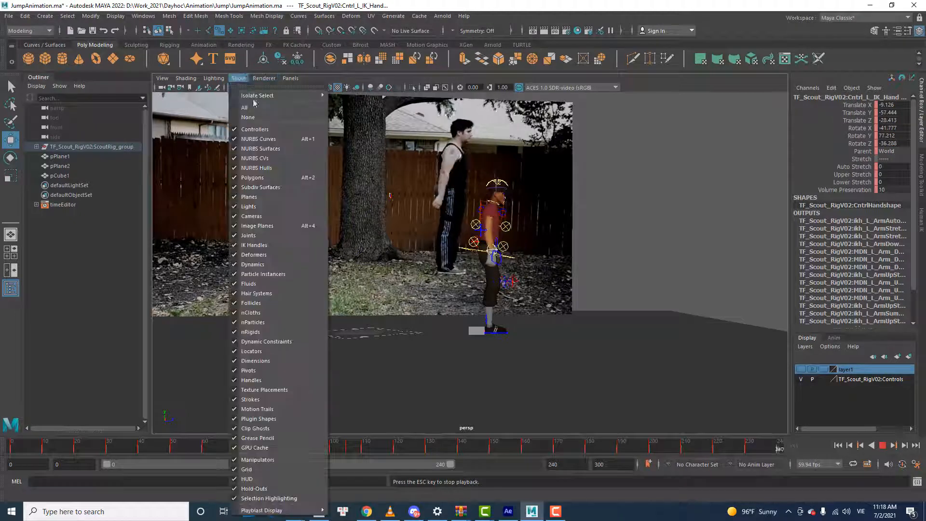
left_click(267, 139)
scroll(496, 211, "up", 2)
middle_click_drag(496, 213, 539, 229, "alt")
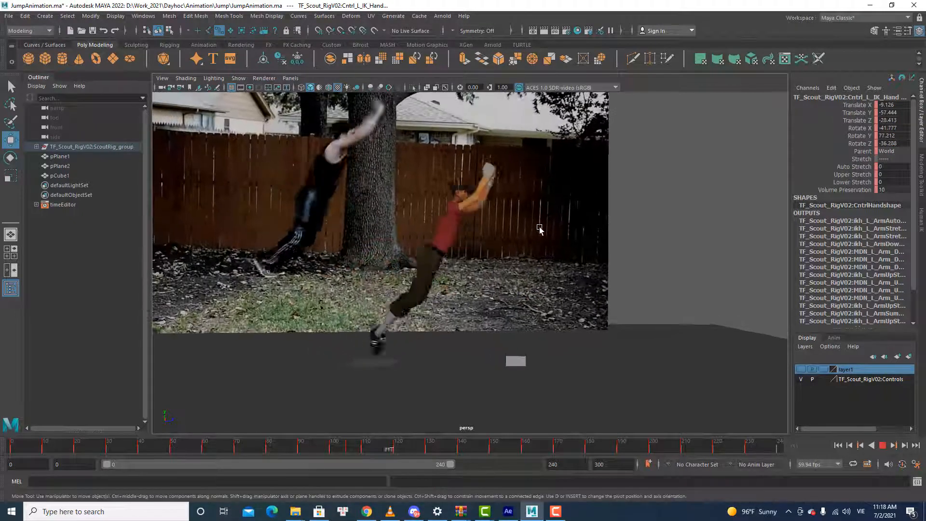
scroll(550, 202, "down", 2)
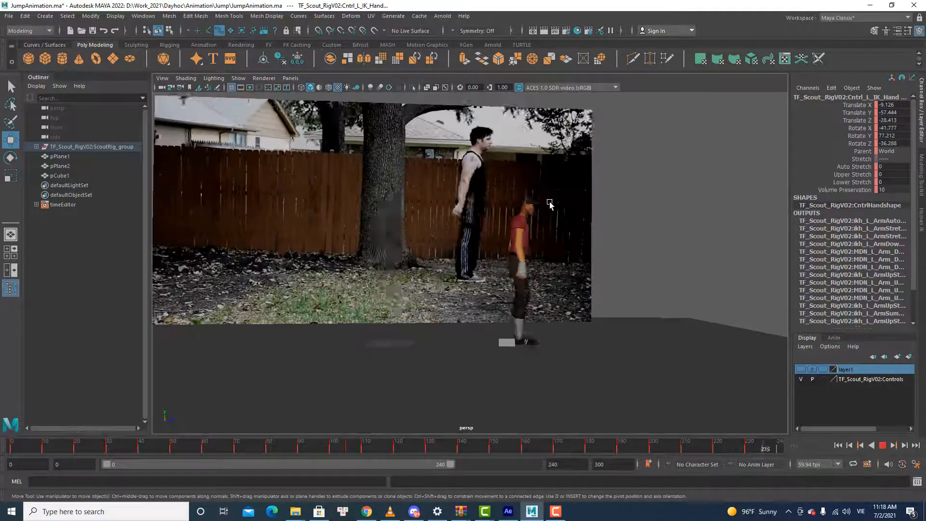
left_click(882, 445)
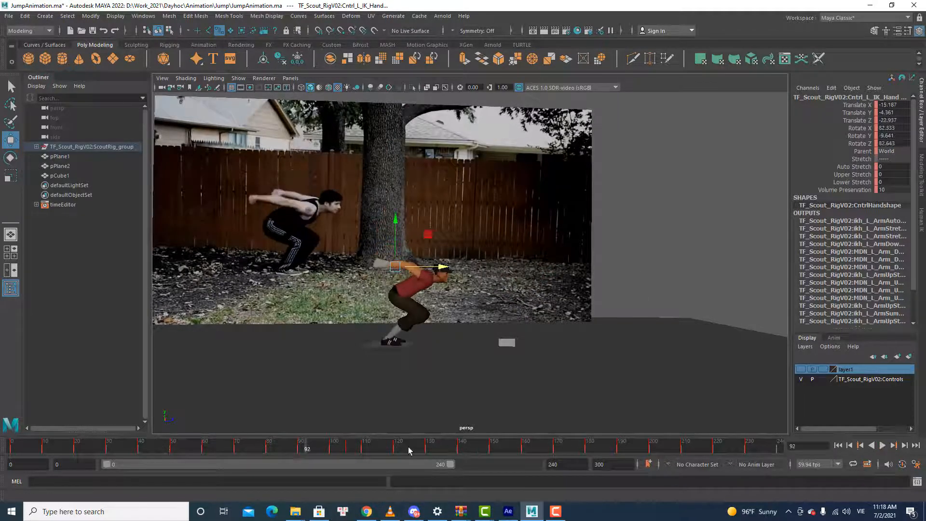
Step: Go to frame 140 and show the NURBS curves in the viewport again
left_click_drag(409, 450, 462, 448)
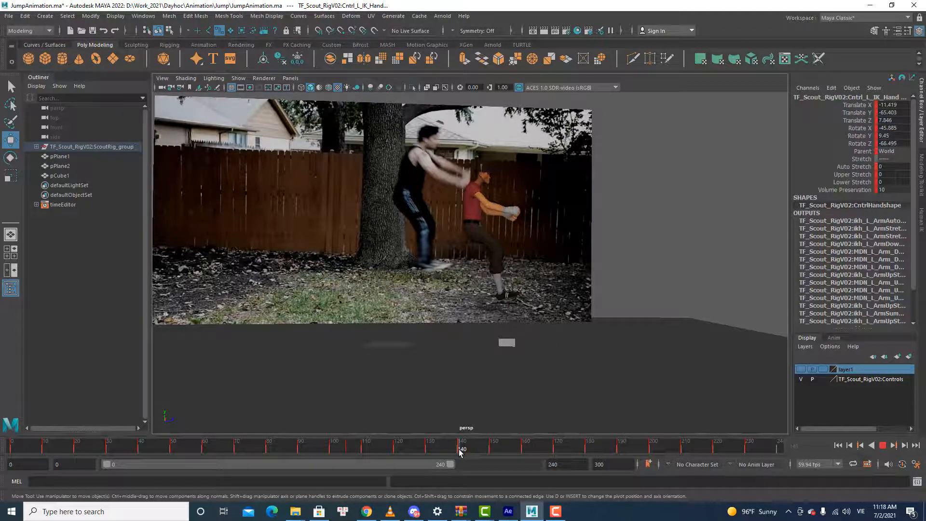
scroll(413, 198, "up", 2)
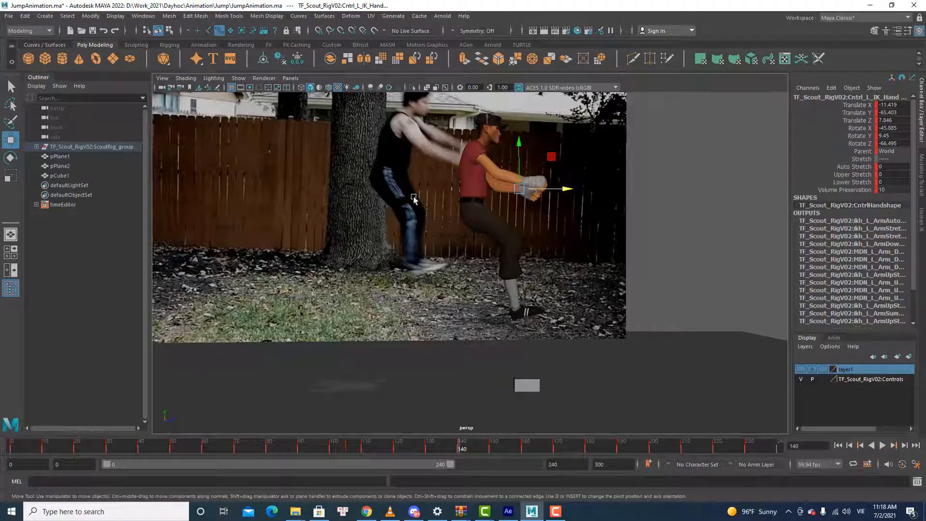
left_click(238, 77)
left_click(260, 137)
Step: Select both foot controls at frame 140, rotate them toes-up to match the landing reference, and check the motion
key("q")
left_click(532, 316)
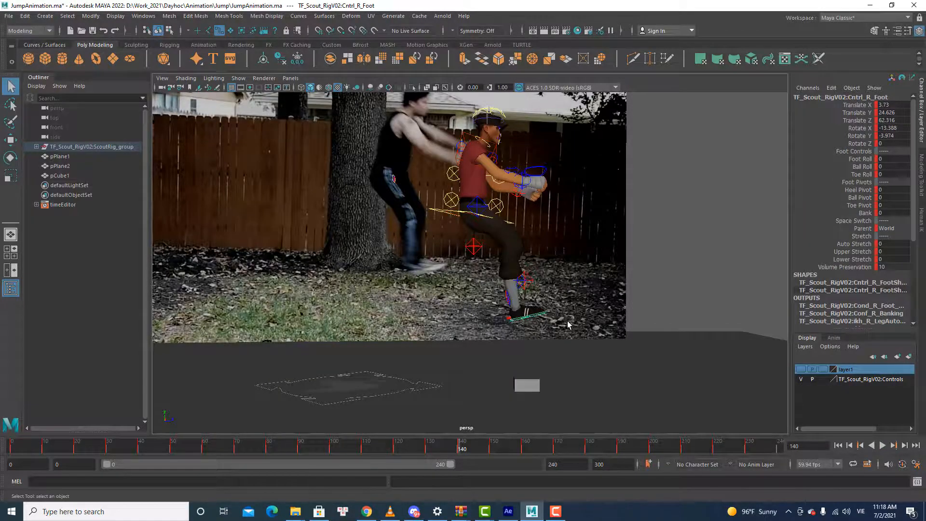
left_click_drag(567, 325, 532, 285, "alt")
left_click(474, 318, "shift")
key("w")
key("e")
key("alt+v")
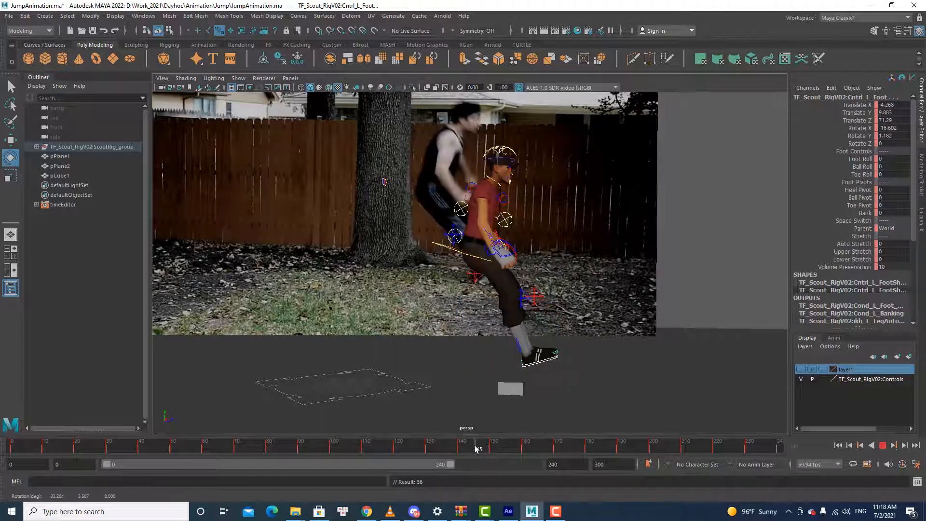
Step: At frame 145, move both foot controls down and slightly forward, the left to Translate Y 8.99, Z 71.466, and key them
key("alt+v")
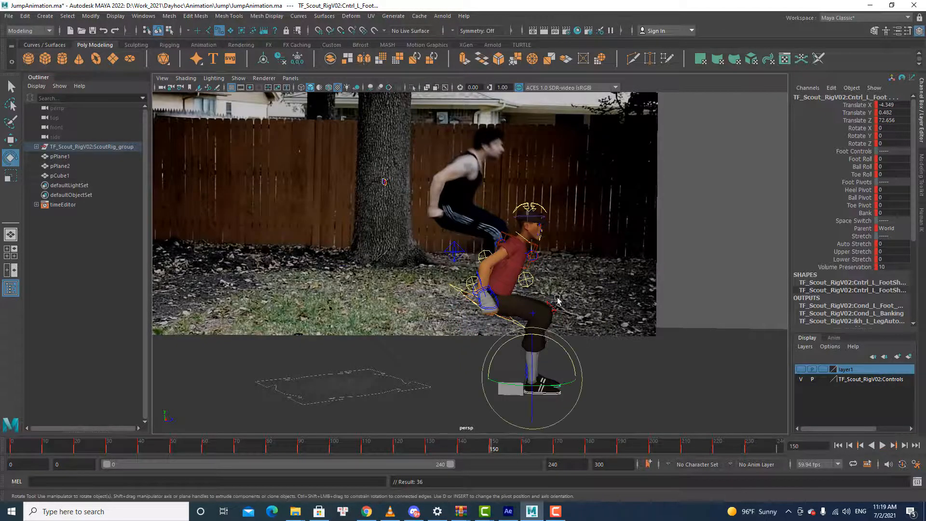
mouse_move(557, 299)
left_mouse_down("alt")
mouse_move(560, 285)
mouse_move(549, 283)
left_mouse_up("alt")
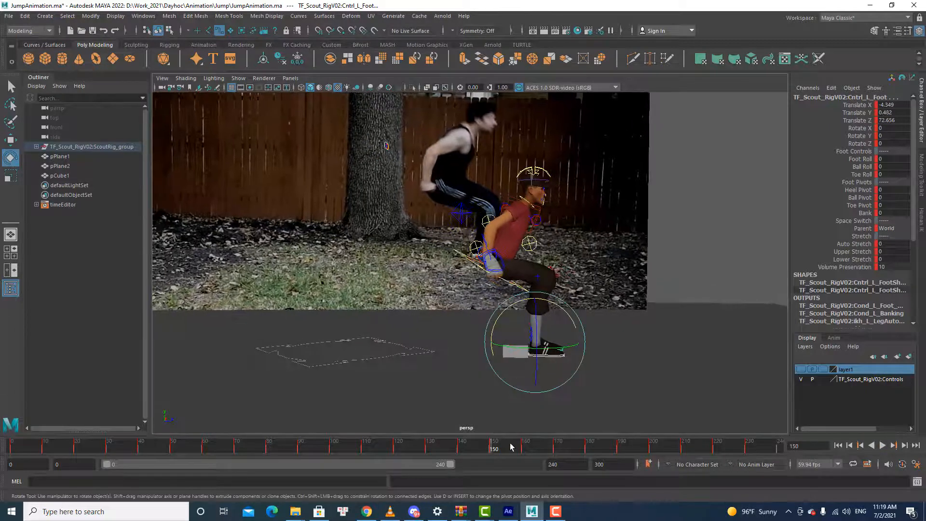
left_click_drag(511, 447, 476, 450)
key("w")
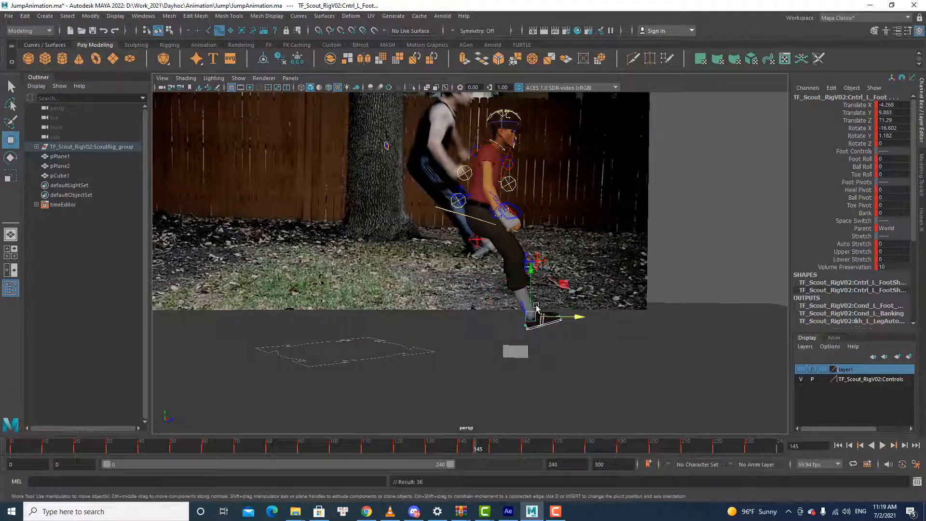
left_click_drag(532, 298, 530, 303)
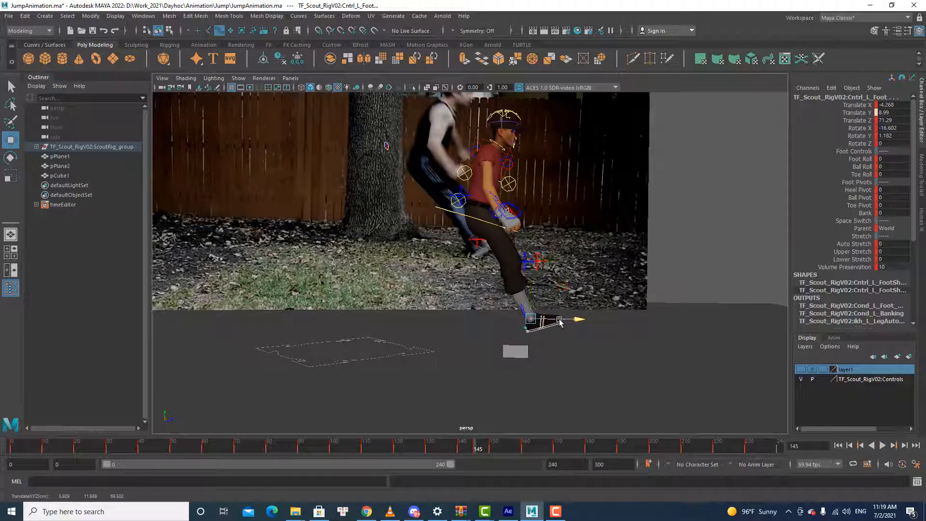
key("s")
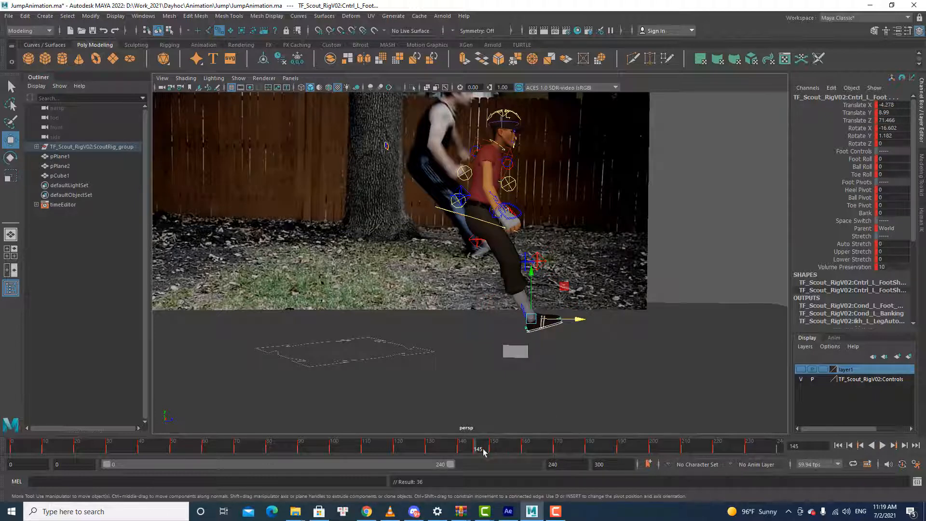
key("alt+v")
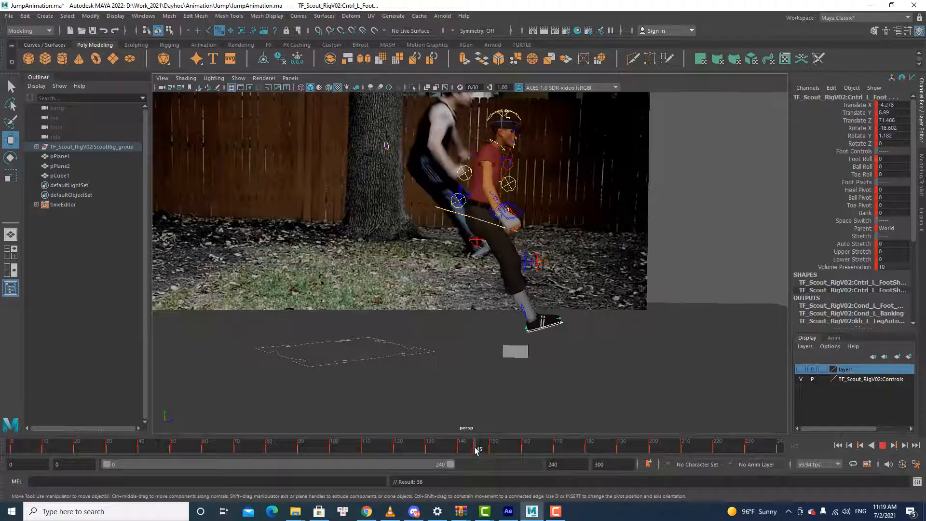
Step: Add the COG and spine controls to the foot control selection and key them at frame 145
left_click_drag(475, 450, 465, 450)
key("q")
left_click(505, 192)
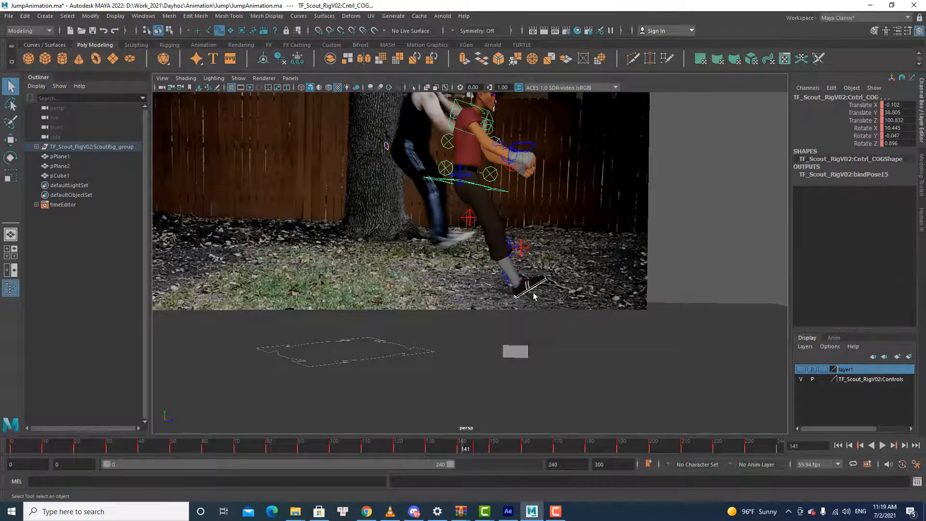
left_click_drag(533, 294, 506, 297, "alt")
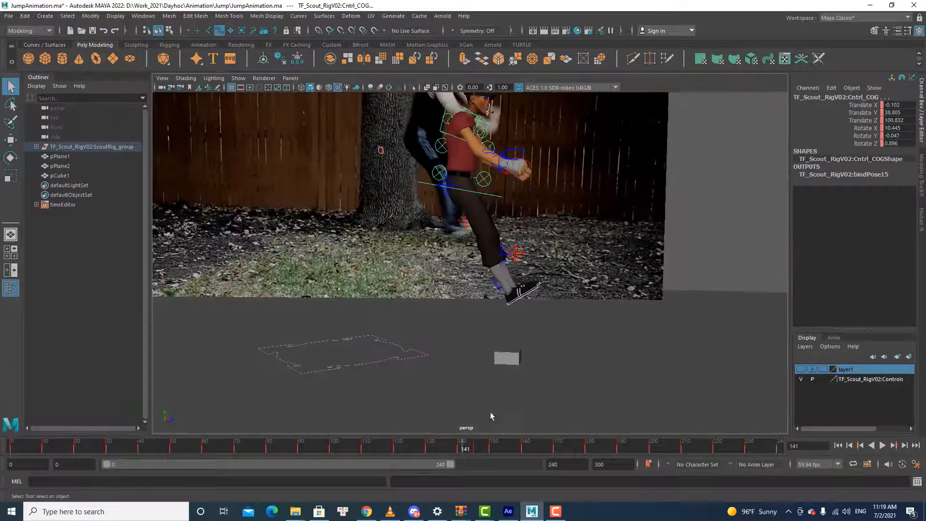
left_click_drag(464, 448, 478, 448)
left_click_drag(504, 401, 496, 398, "alt")
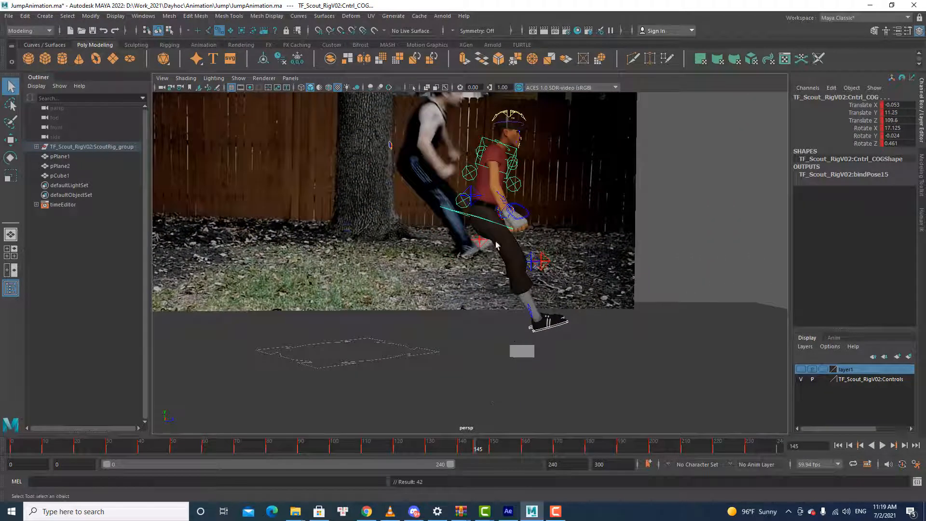
Step: Try lowering the selected COG, spine and foot controls at frame 145 to a COG Translate Y of about 1.3
key("w")
left_click_drag(481, 198, 481, 208)
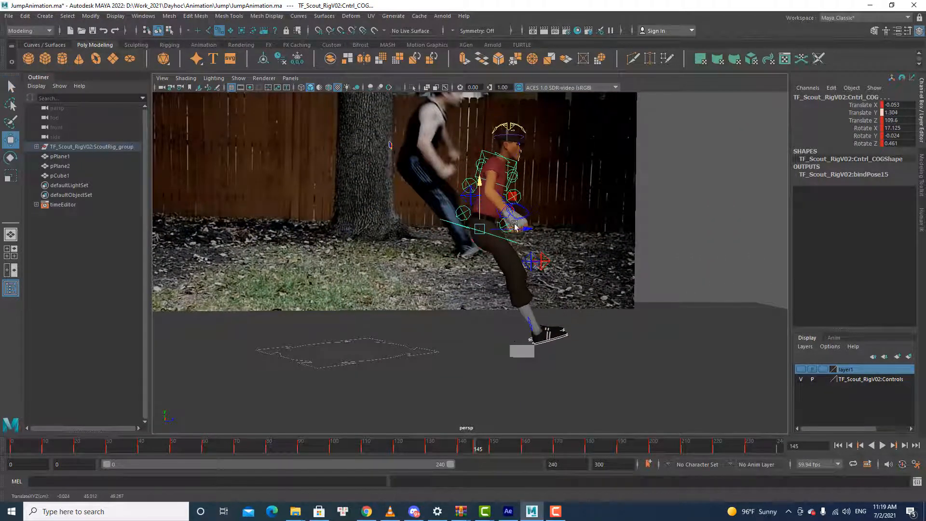
key("ctrl+z")
Step: Add both IK hand controls and the arm and leg pole vector controls to the body control selection at frame 145
key("q")
left_click(513, 226)
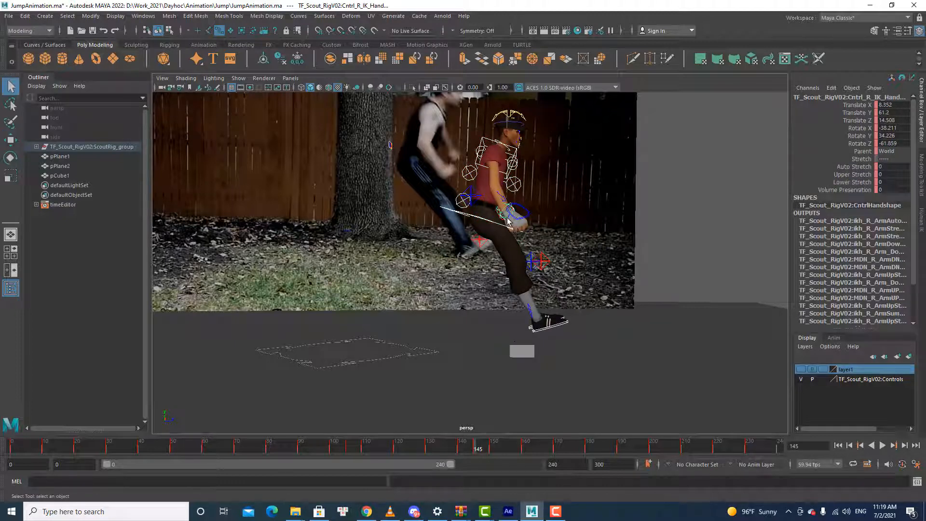
right_click_drag(507, 220, 534, 199, "alt")
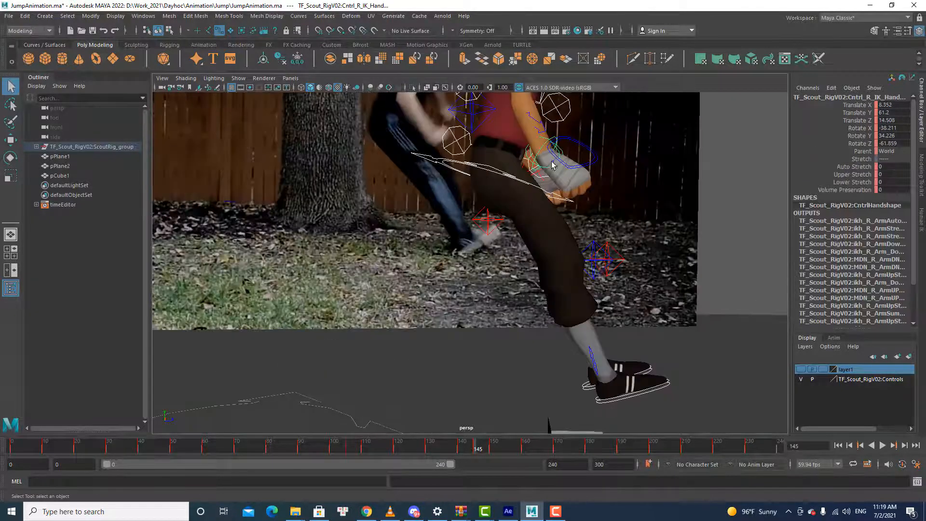
left_click(553, 158)
key("ctrl+z")
left_click(529, 177)
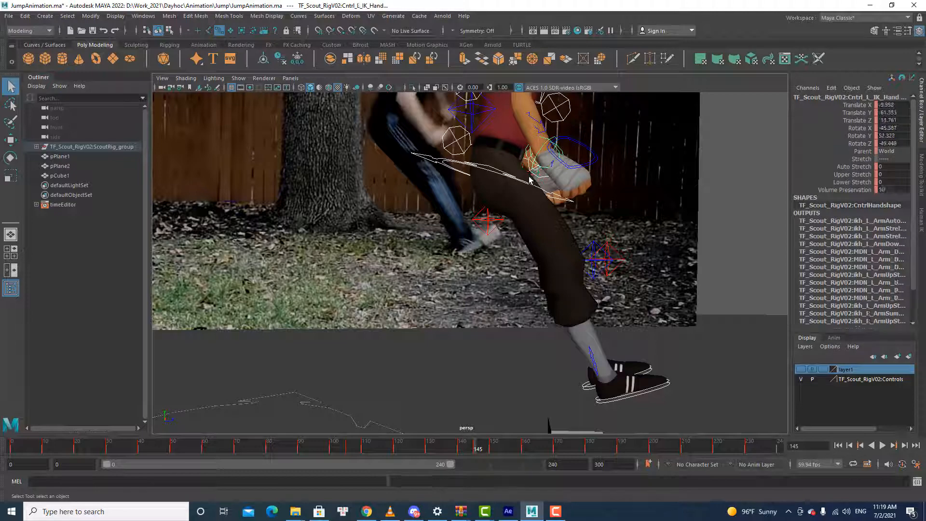
left_click(468, 118)
middle_click_drag(469, 149, 499, 275, "alt")
left_click_drag(484, 228, 532, 247, "alt")
left_click(541, 313)
left_click_drag(542, 314, 519, 320, "alt")
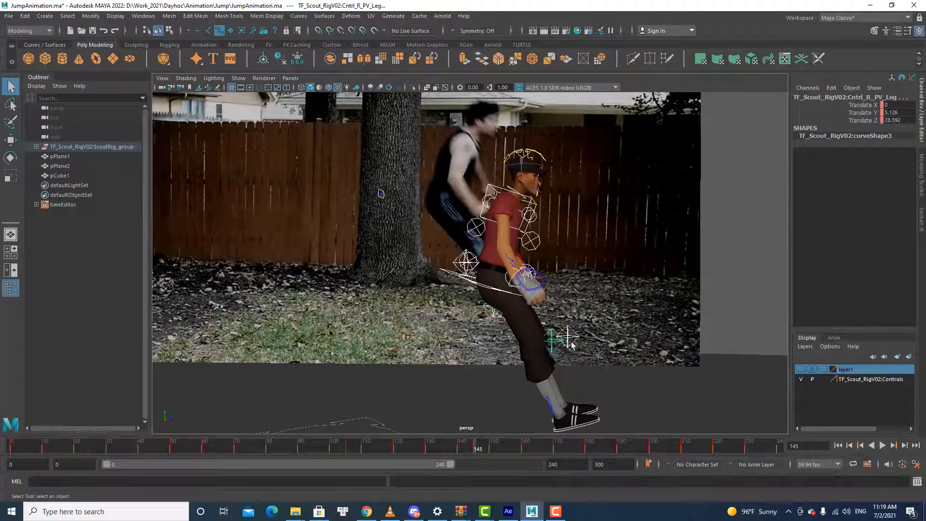
Step: Move all selected body controls down and slightly forward at frame 145, the right leg pole vector to Translate Y -1.729, Z 29.866, and key them
middle_click_drag(572, 346, 545, 320, "alt")
scroll(541, 333, "down", 2)
key("e")
key("w")
left_click_drag(515, 268, 517, 279)
left_click_drag(546, 306, 556, 331)
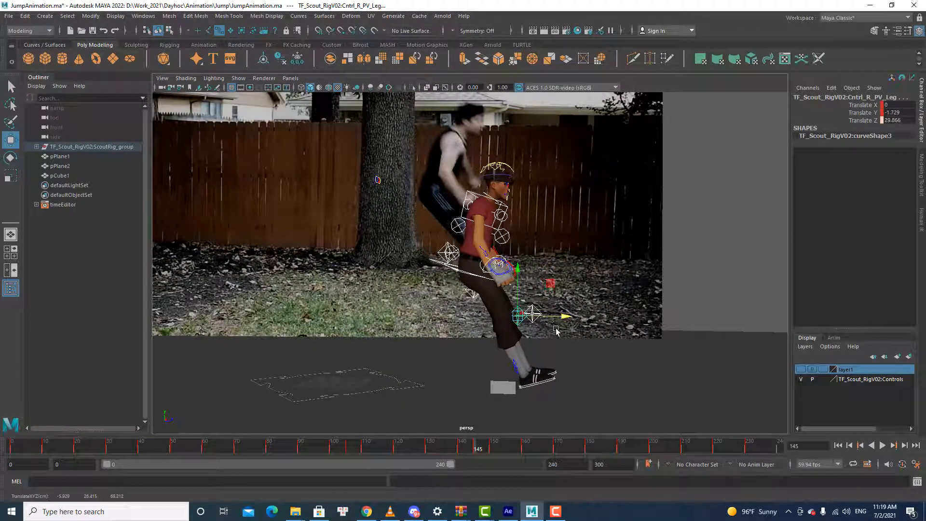
key("alt+v")
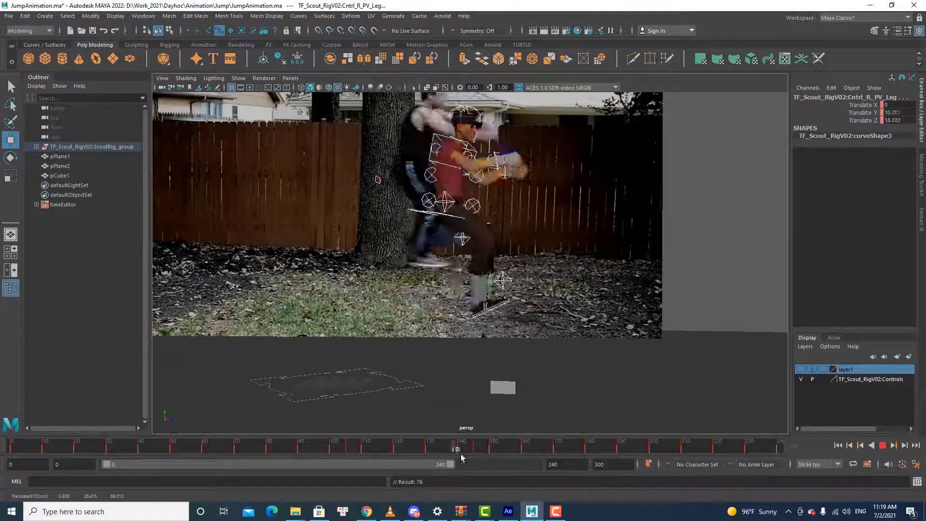
Step: Nudge the selected body controls slightly up and forward at frame 145 and review the landing motion
mouse_move(490, 454)
left_mouse_down()
mouse_move(460, 463)
mouse_move(475, 460)
left_mouse_up()
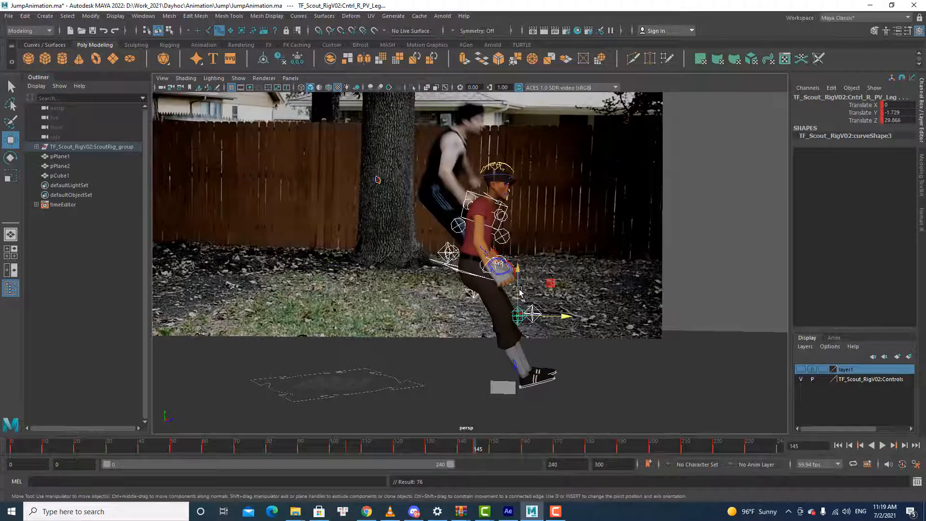
left_click_drag(519, 291, 517, 283)
left_click_drag(548, 315, 557, 318)
key("alt+v")
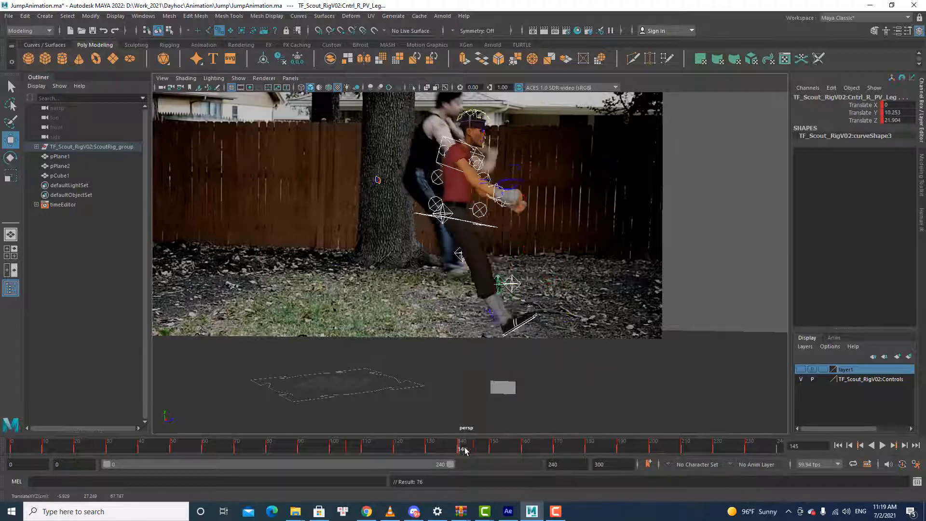
Step: Lower the left foot control slightly and move it forward at frame 140 to Translate Y 21.605, Z 64.421, and key it
left_click(462, 449)
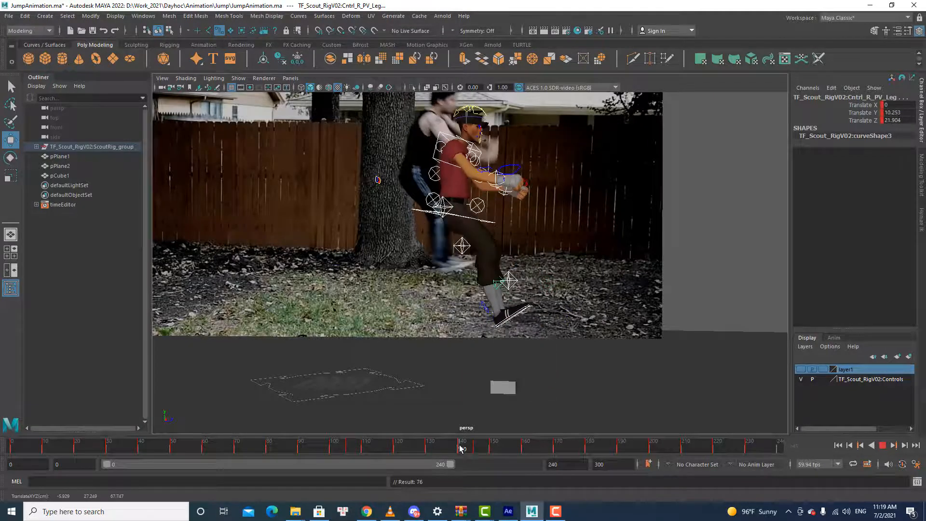
key("q")
left_click(526, 318)
left_click(526, 311)
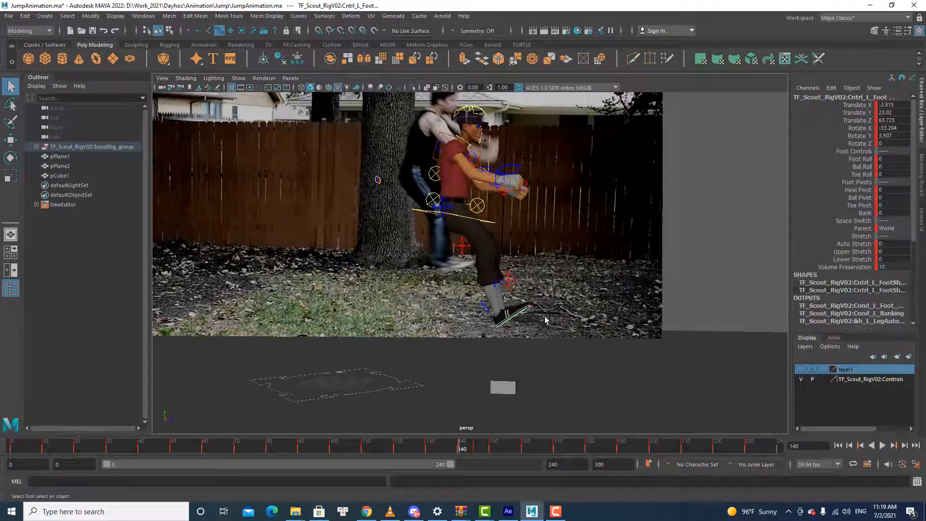
key("w")
left_click_drag(505, 292, 505, 295)
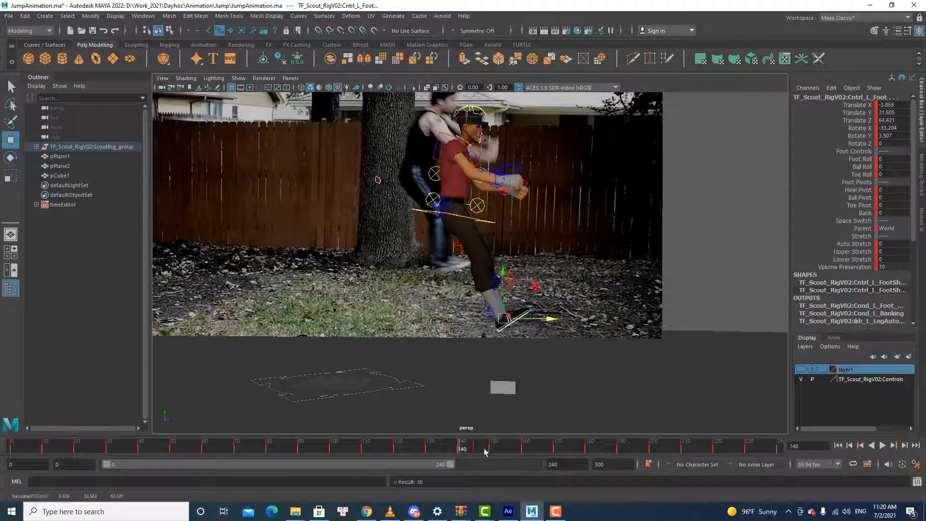
key("alt+v")
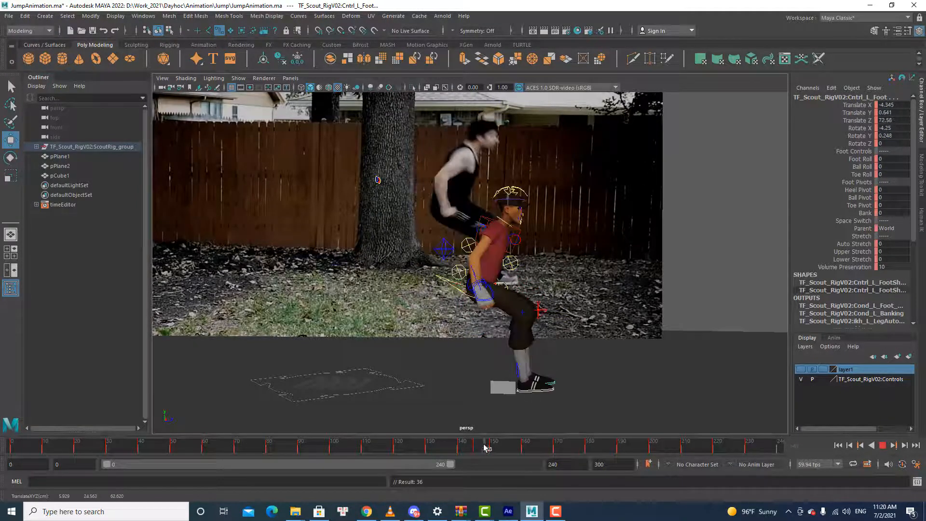
Step: Rotate the left foot control toe-up at frame 145 to a Rotate X of about -30, key it and review the landing
left_click_drag(483, 448, 474, 449)
key("e")
key("w")
left_click_drag(522, 333, 538, 328)
key("e")
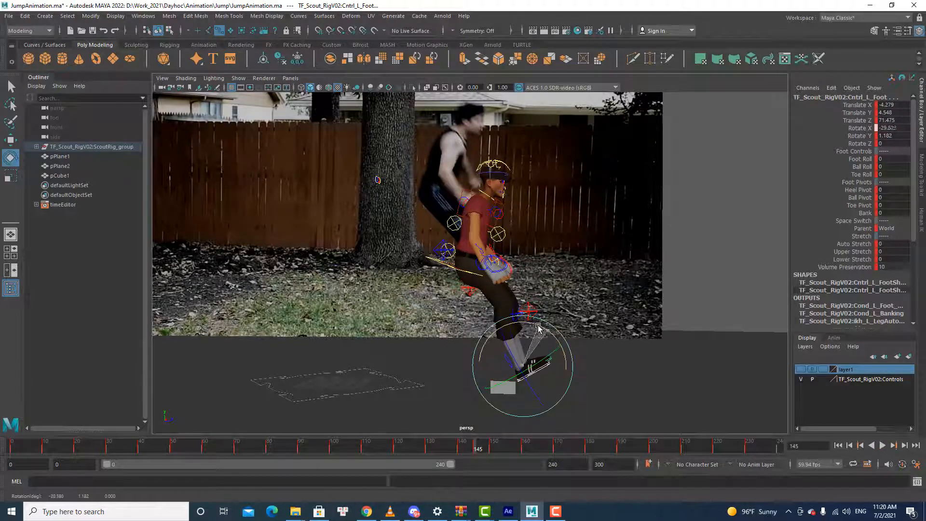
key("alt+v")
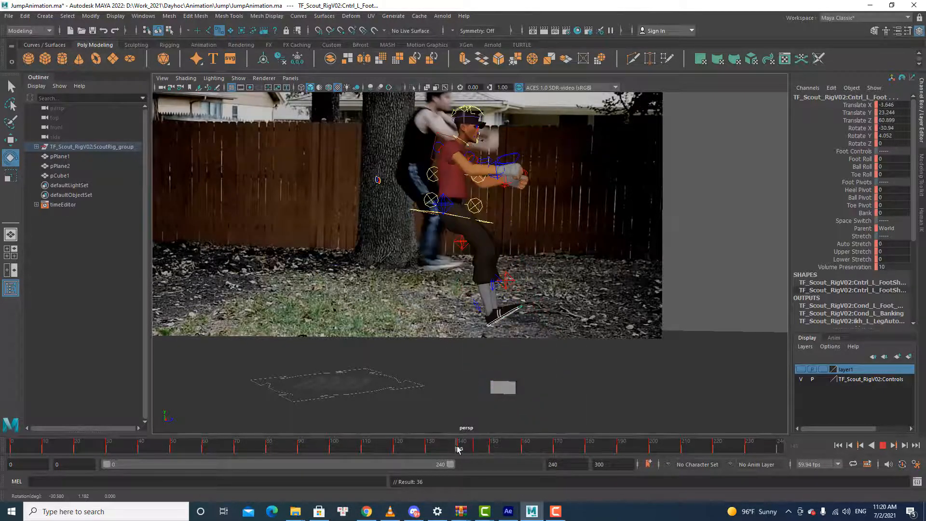
key("alt+v")
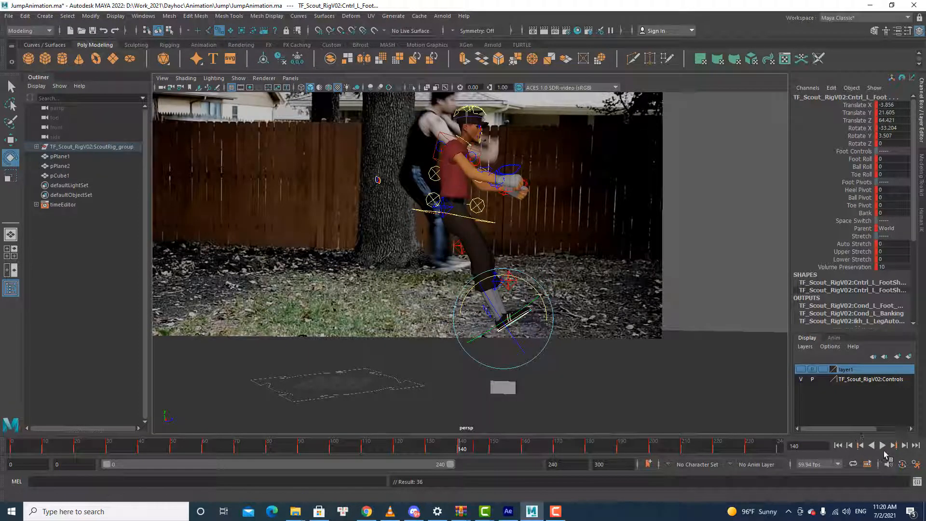
Step: Hide the NURBS curves in the viewport and play back the whole jump beside the video reference
left_click(883, 447)
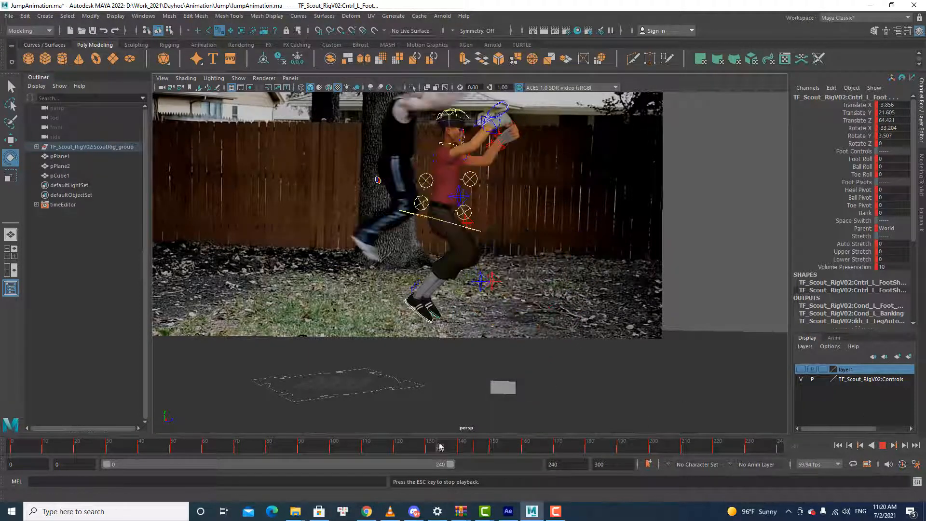
scroll(550, 388, "down", 4)
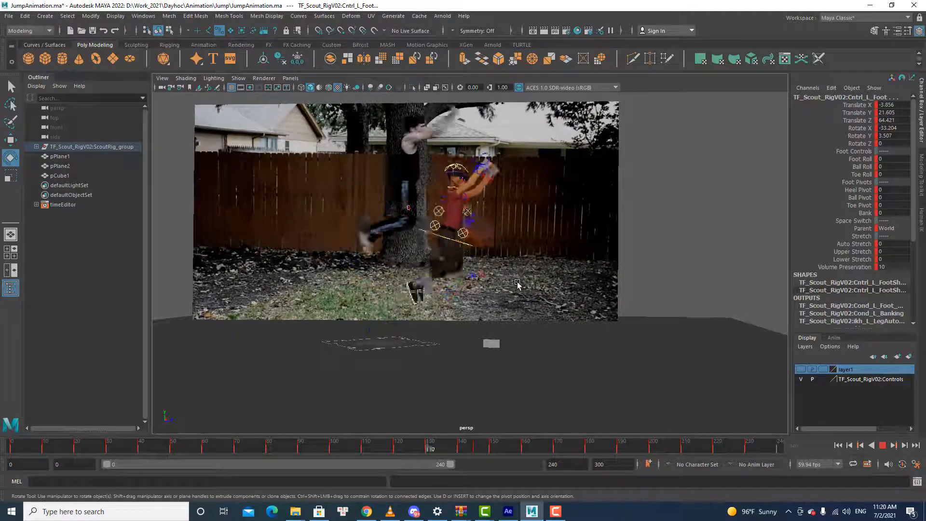
left_click(238, 78)
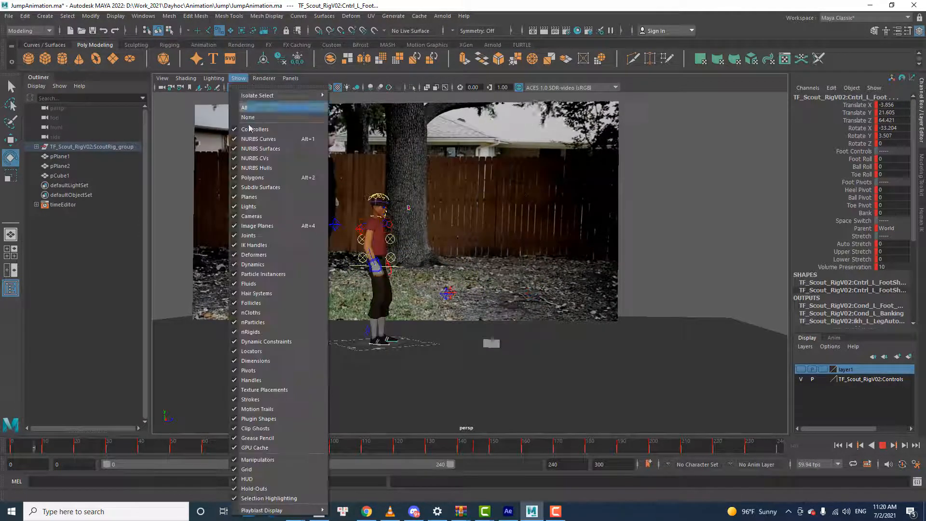
left_click(252, 139)
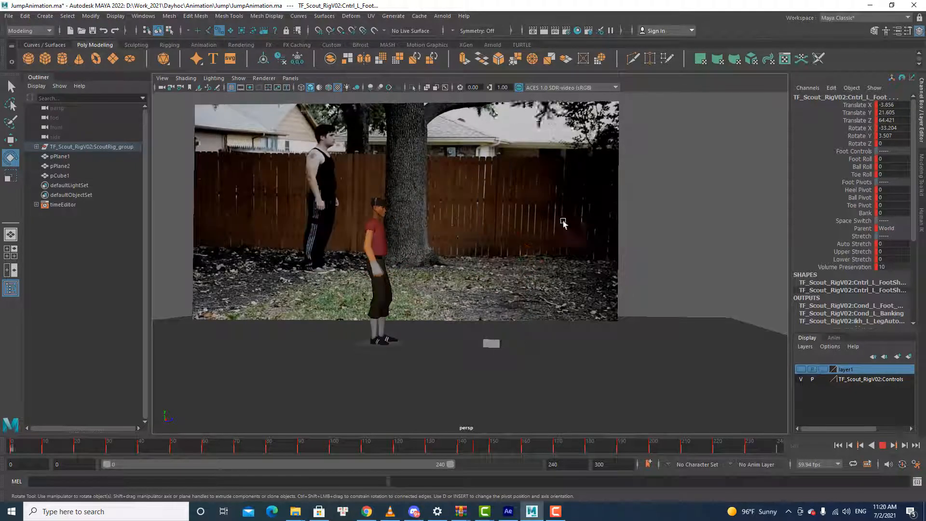
left_click(883, 445)
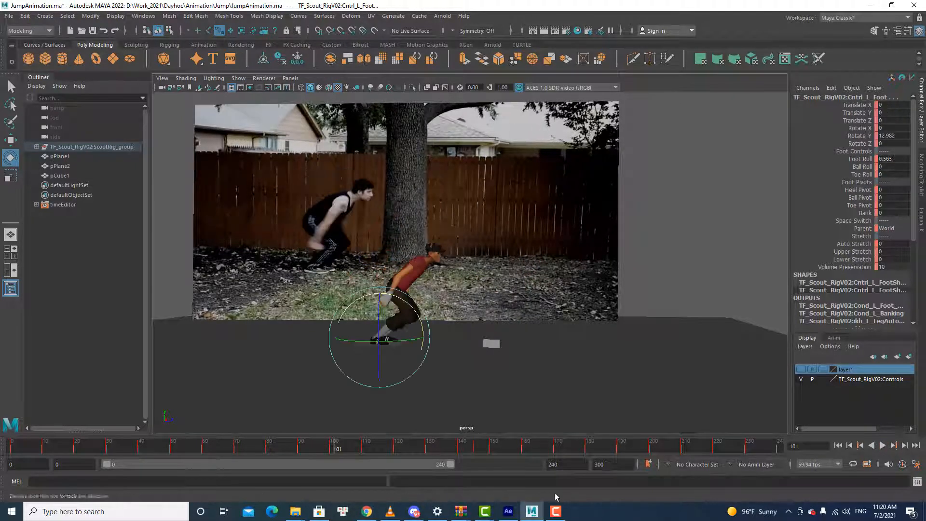
Step: Switch to Discord and look through the participants of the study room voice channel
left_click(556, 511)
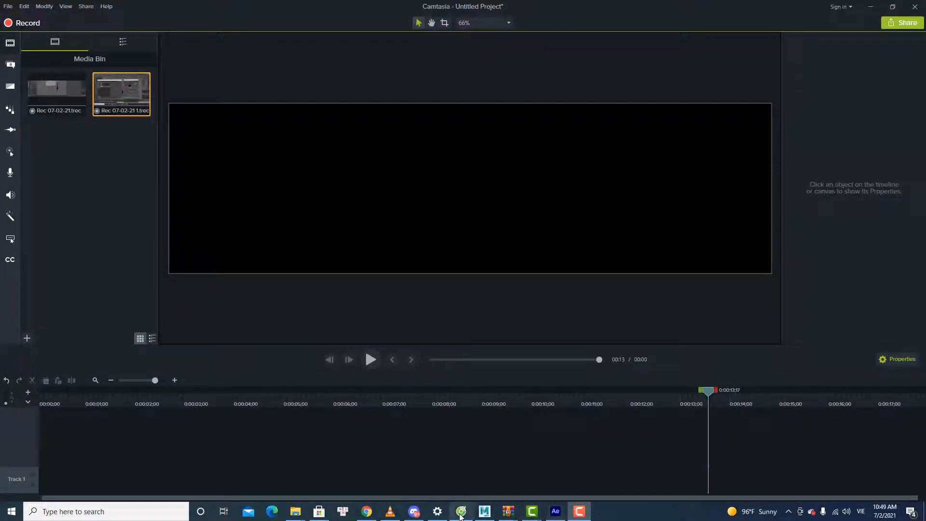
left_click(419, 515)
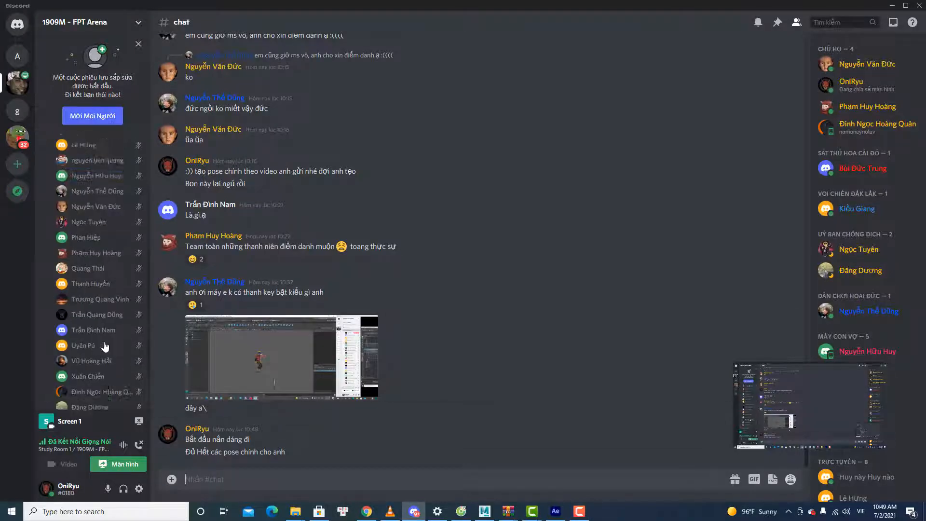
scroll(100, 339, "up", 3)
scroll(99, 338, "down", 1)
scroll(99, 340, "down", 4)
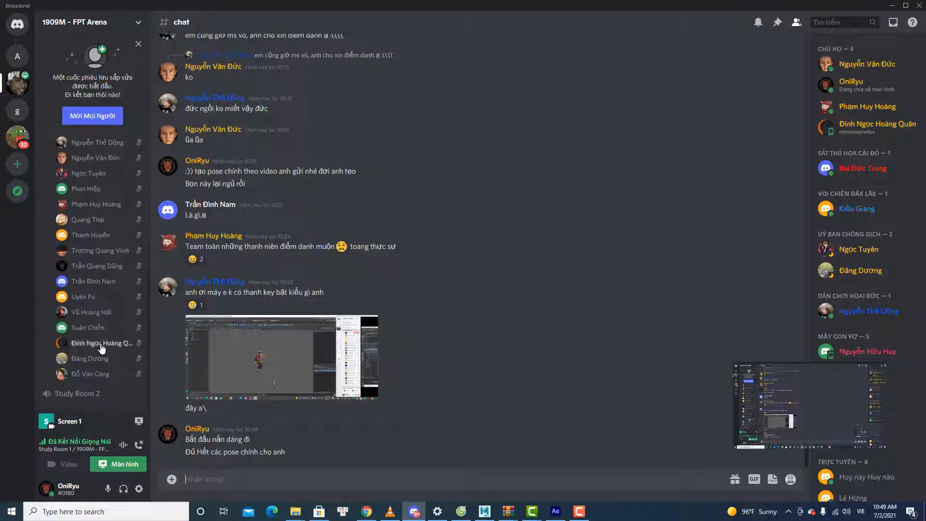
Step: Switch back to Maya and select all of the Scout rig's controls in the viewport
left_click(487, 516)
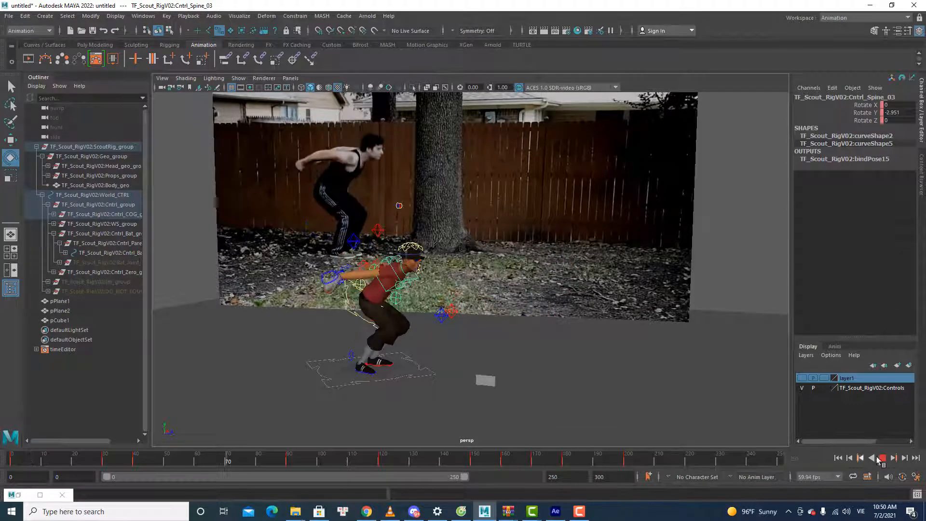
left_click(879, 458)
left_click_drag(575, 324, 578, 309, "alt")
key("q")
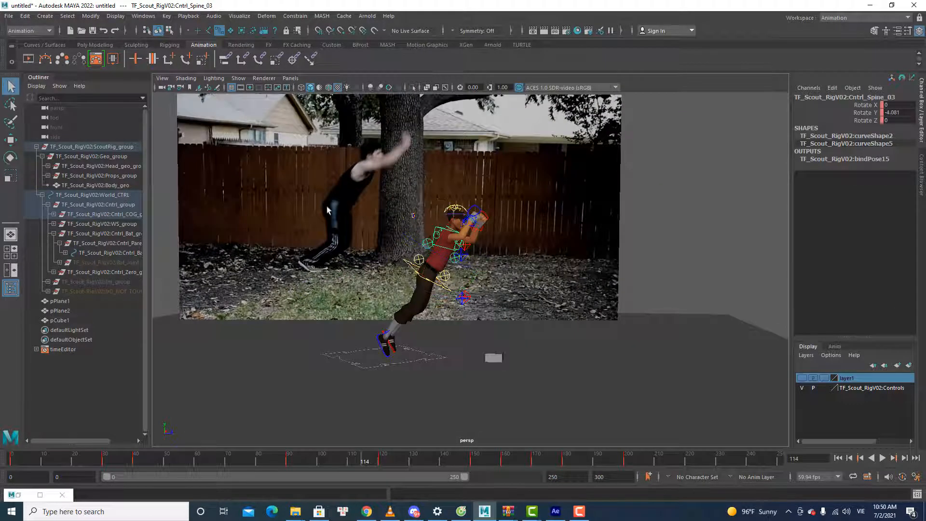
left_click_drag(327, 207, 608, 401)
left_click_drag(527, 369, 536, 373, "alt")
key("alt+v")
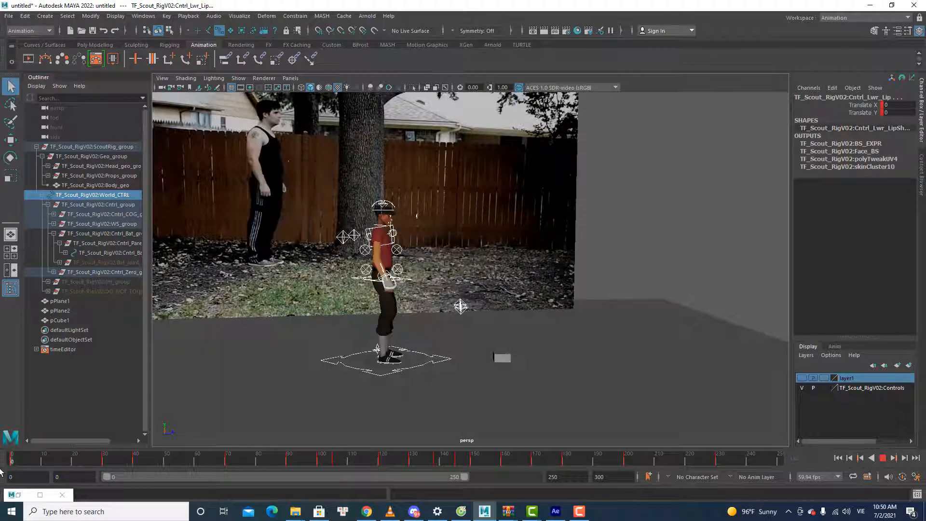
Step: Examine the jump from the crouch at frame 90 through the landing, comparing the rig's poses with the video reference
left_click(288, 462)
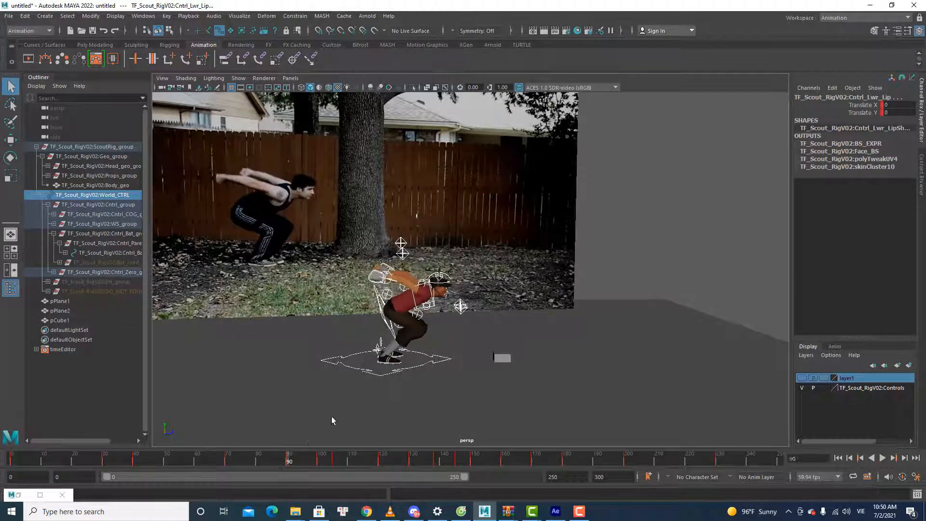
middle_click_drag(426, 312, 447, 302, "alt")
scroll(447, 302, "up", 3)
left_click_drag(446, 301, 459, 295, "alt")
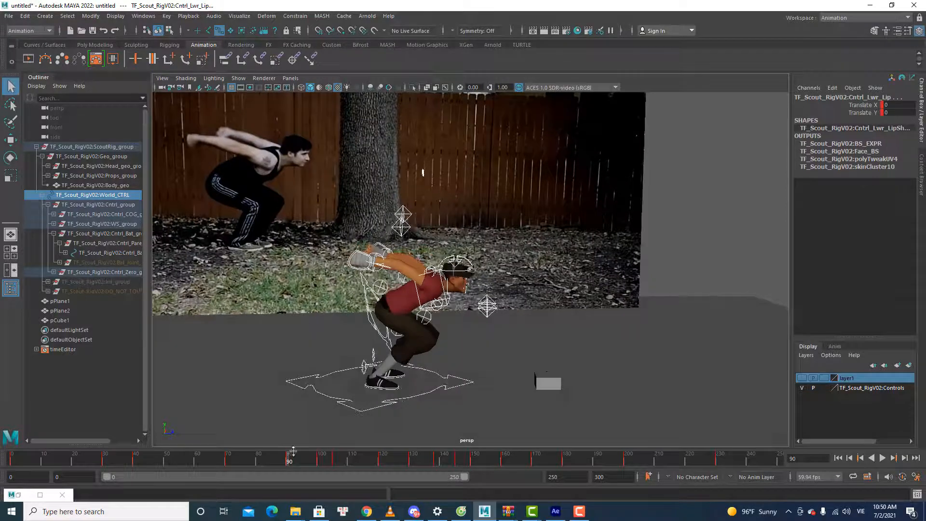
left_click_drag(282, 460, 1, 472)
key("alt+v")
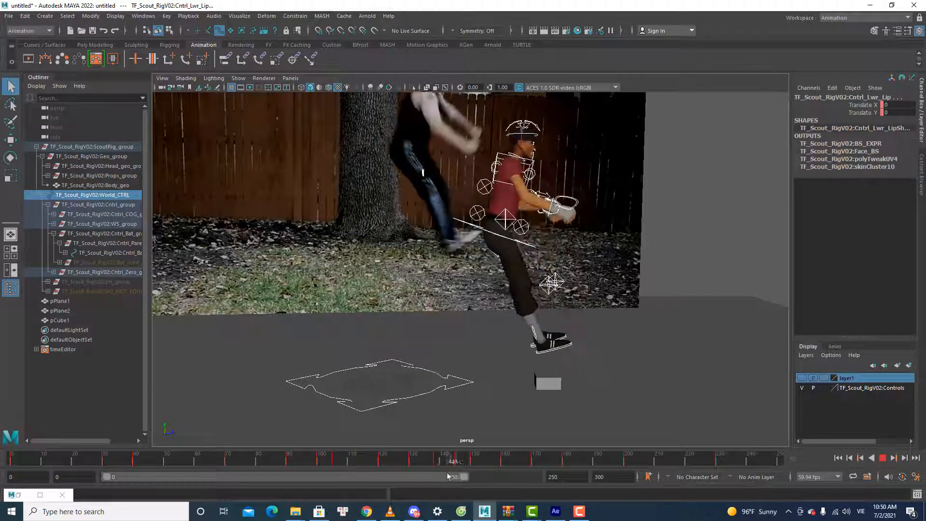
key("alt+v")
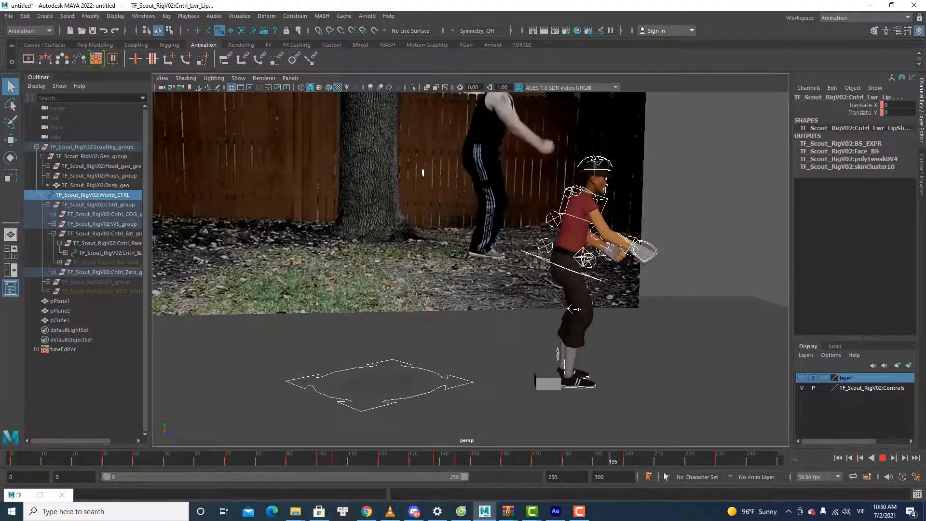
left_click_drag(58, 458, 0, 455)
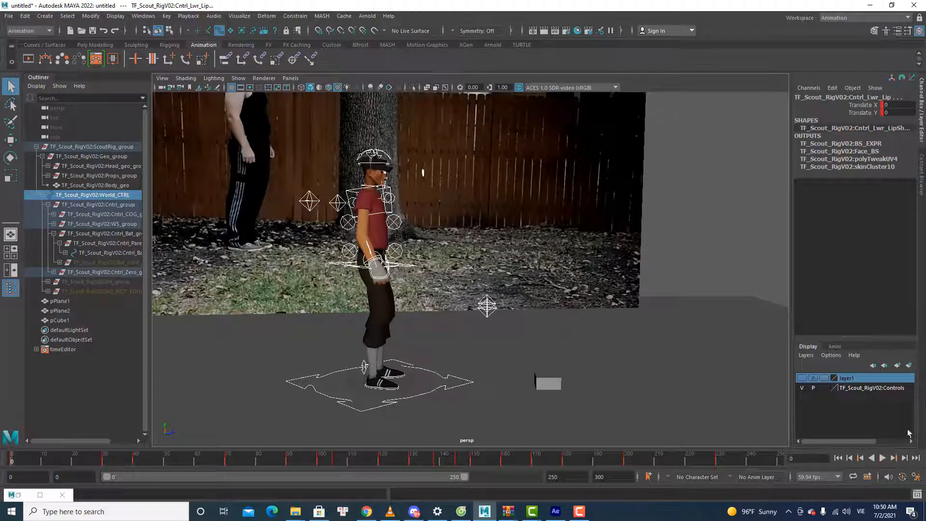
left_click(886, 457)
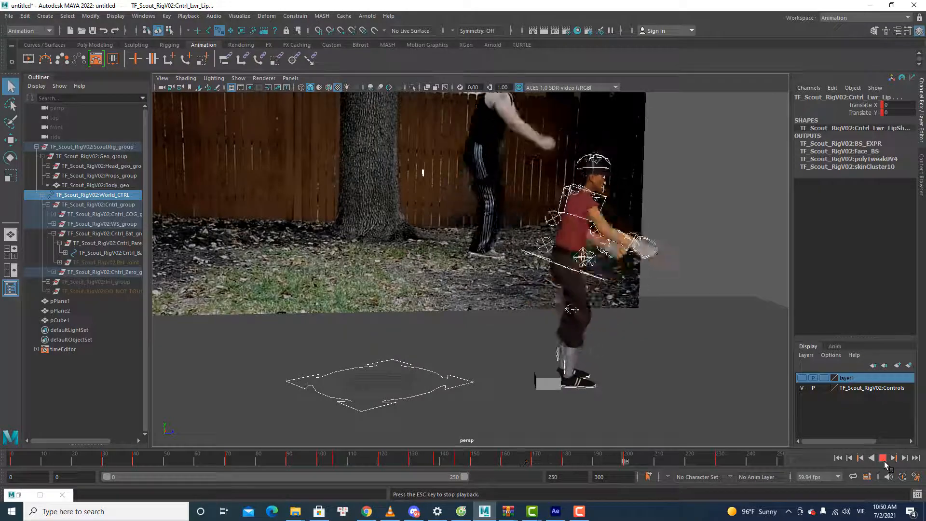
mouse_move(432, 460)
left_mouse_down()
mouse_move(514, 462)
mouse_move(423, 468)
mouse_move(515, 461)
mouse_move(424, 465)
left_mouse_up()
left_click(414, 511)
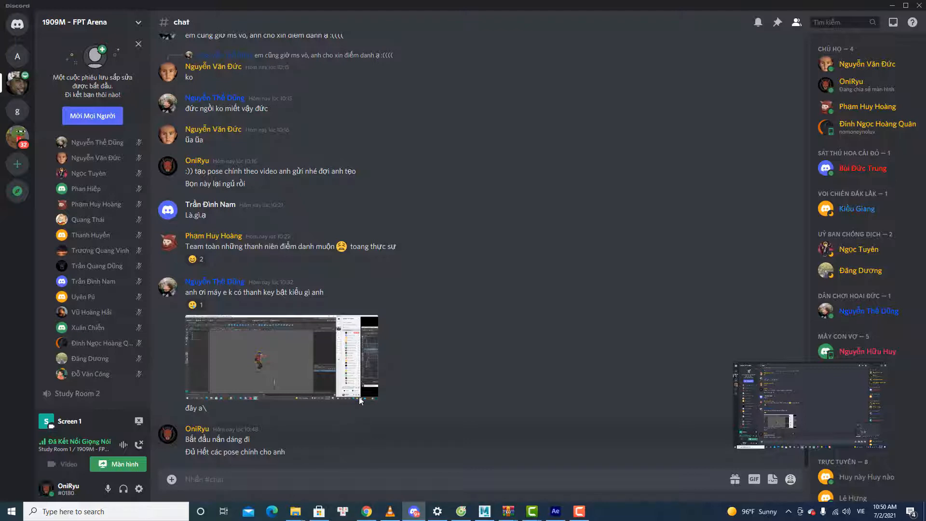
left_click(579, 513)
left_click(578, 514)
left_click(485, 512)
Step: Key all selected rig controls at the ten-frame marks from frame 10 to frame 60
scroll(482, 270, "down", 4)
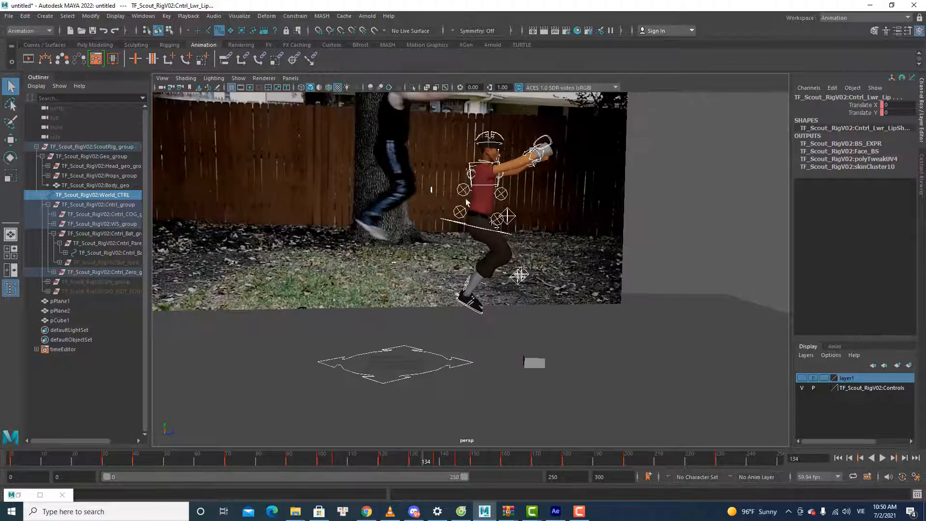
left_click(58, 460)
key("alt+v")
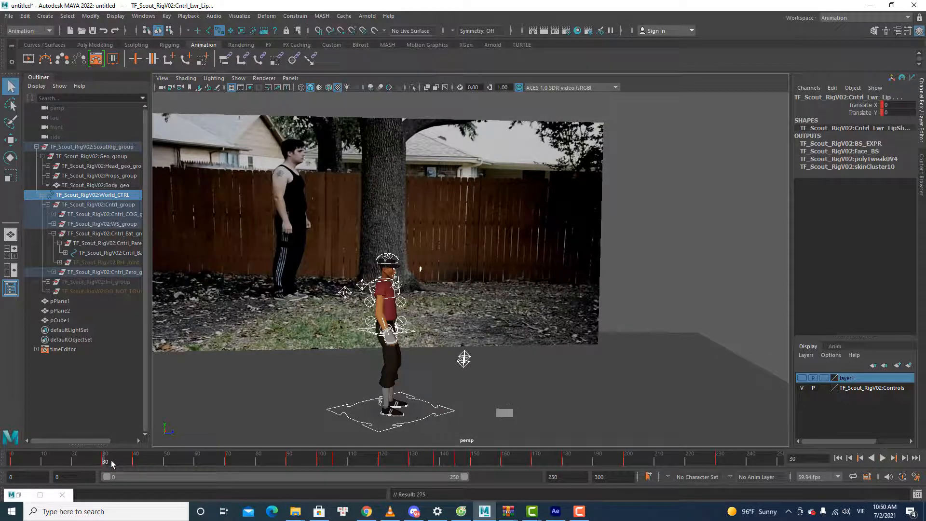
left_click_drag(49, 463, 43, 461)
left_click(73, 462)
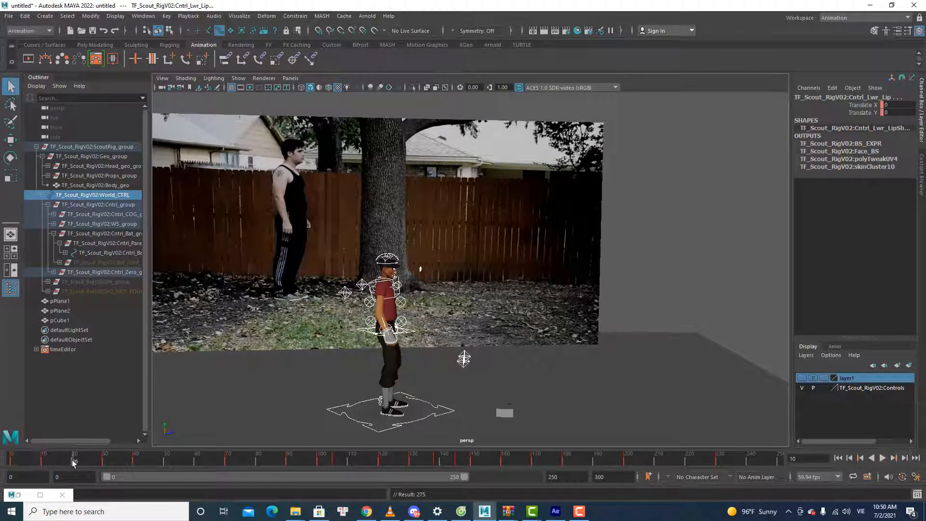
left_click(166, 461)
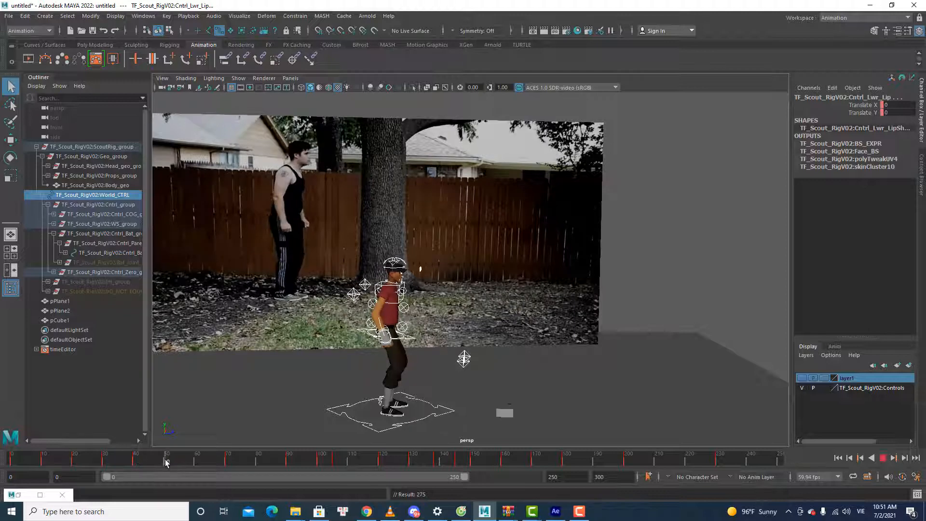
left_click(196, 462)
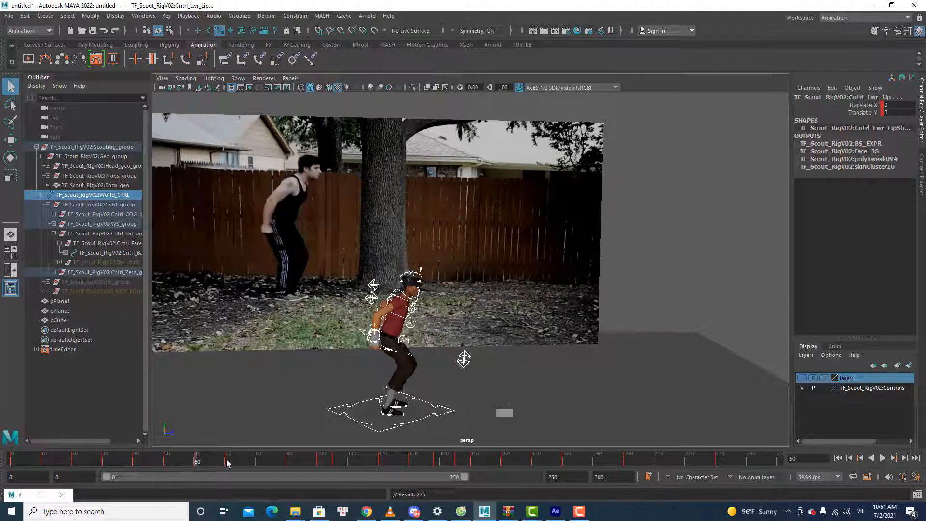
Step: Key all selected rig controls at every tenth frame from 70 to 120
left_click(227, 462)
left_click(257, 462)
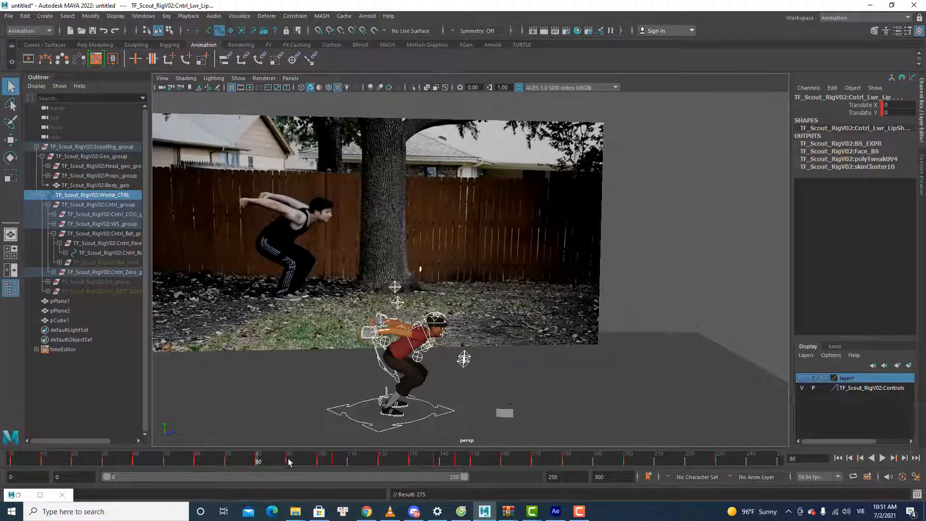
left_click(289, 462)
left_click(349, 462)
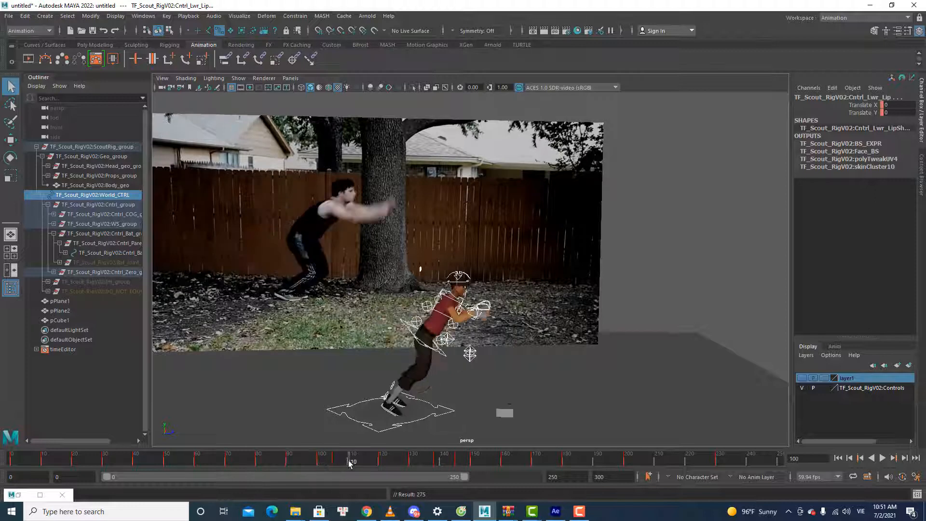
left_click(383, 463)
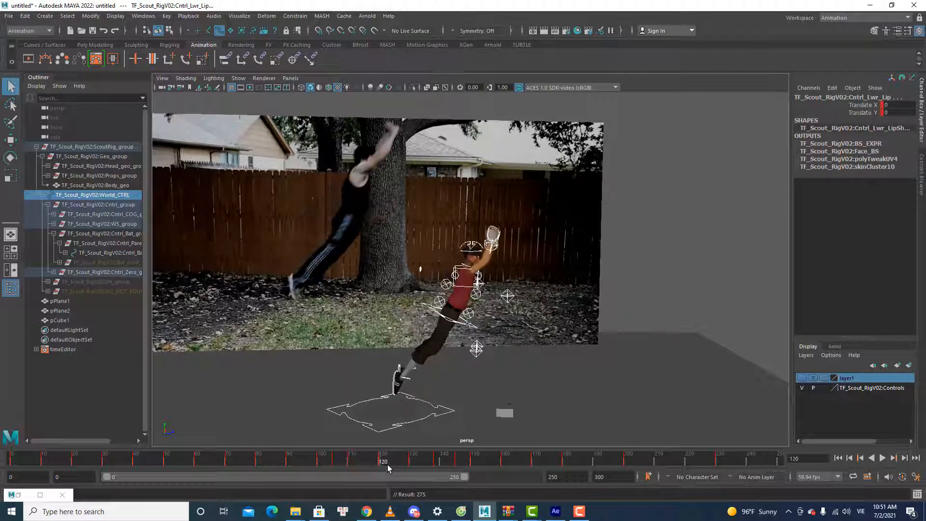
Step: Key all selected rig controls at frames 130 and 140, and delete the off-interval key at frame 138
left_click(413, 463)
left_click(440, 464)
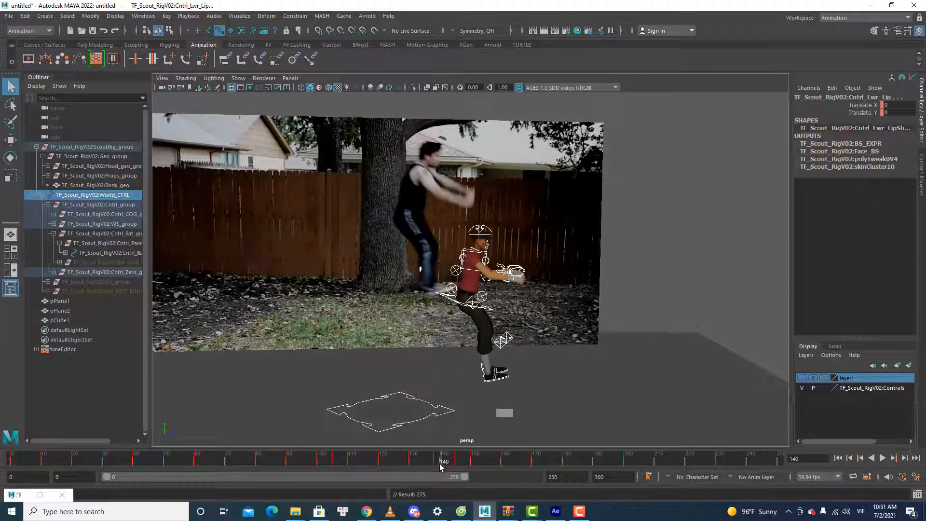
right_click(436, 463)
left_click(453, 312)
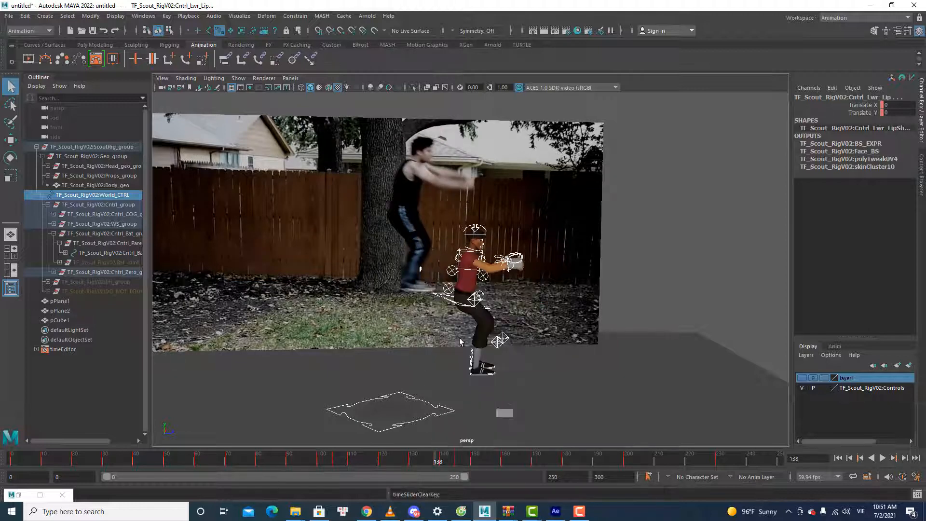
Step: Key all selected rig controls at the remaining ten-frame marks between frames 150 and 220
key("alt+v")
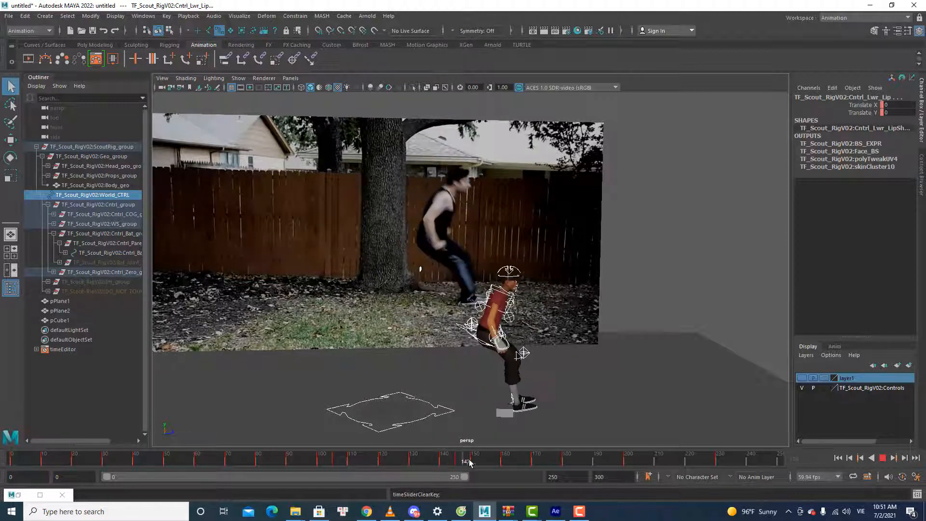
left_click(504, 462)
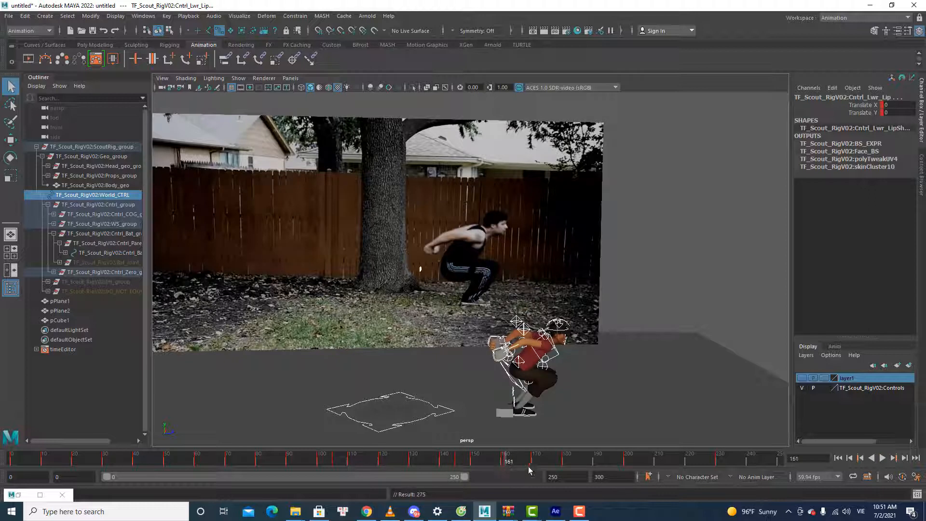
key("alt+v")
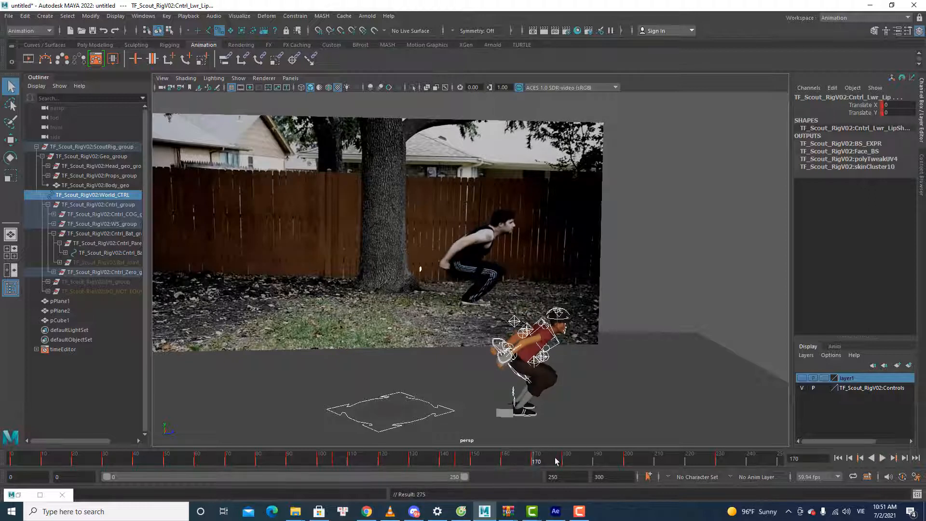
left_click(564, 462)
key("alt+v")
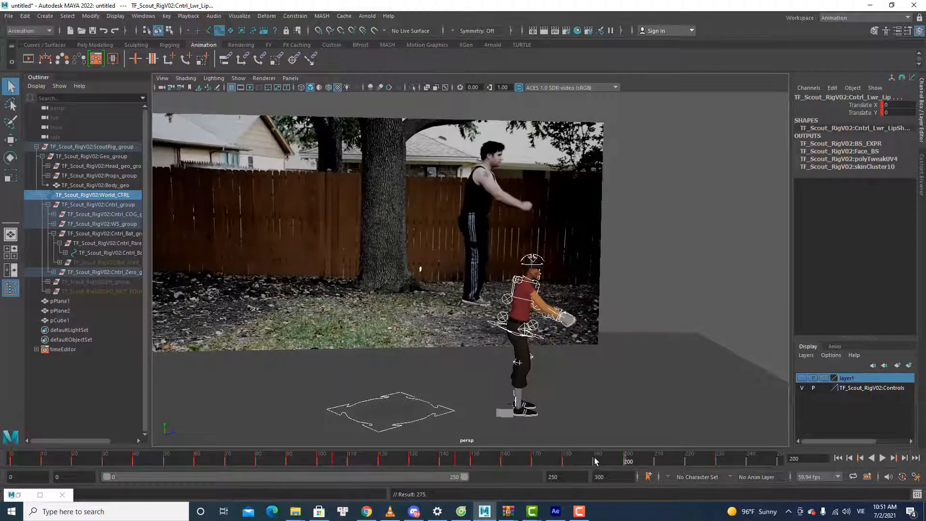
left_click(657, 462)
left_click(689, 461)
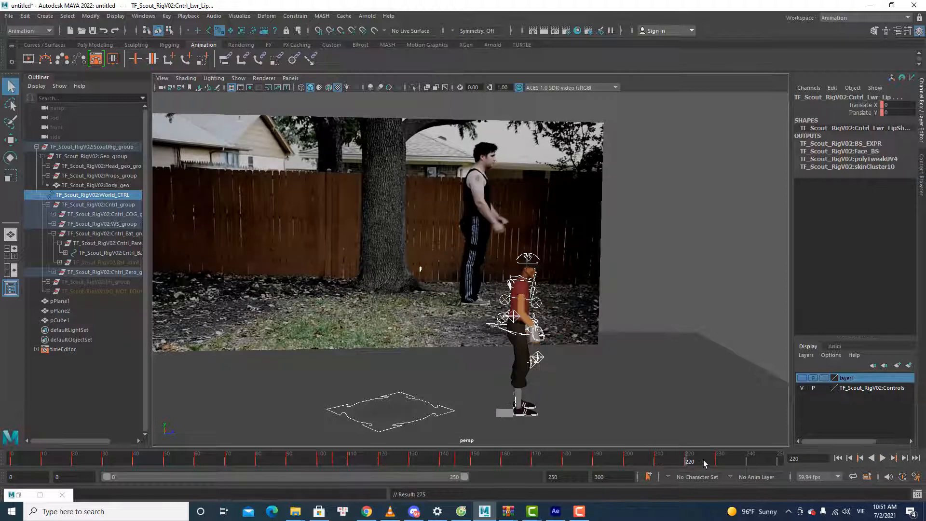
key("alt+v")
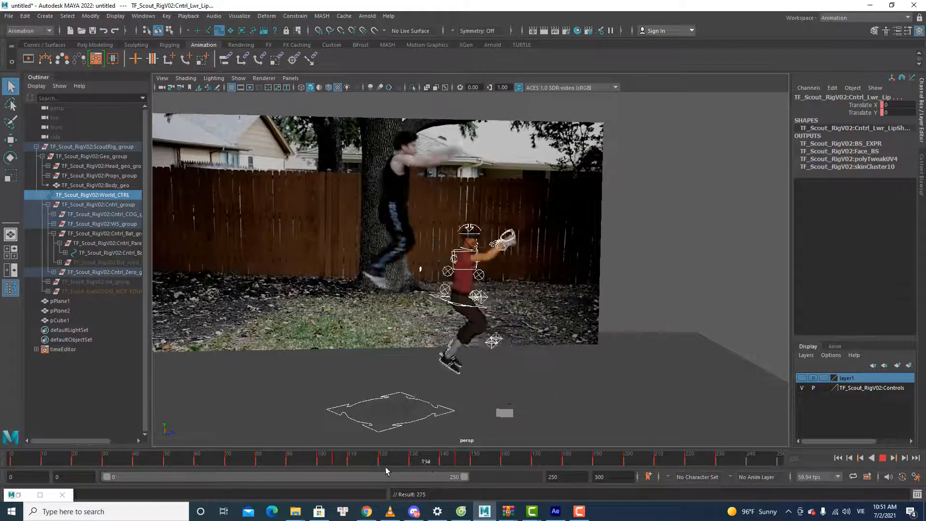
Step: Delete the off-interval keys at frames 145 and 105
right_click(454, 466)
left_click(490, 350)
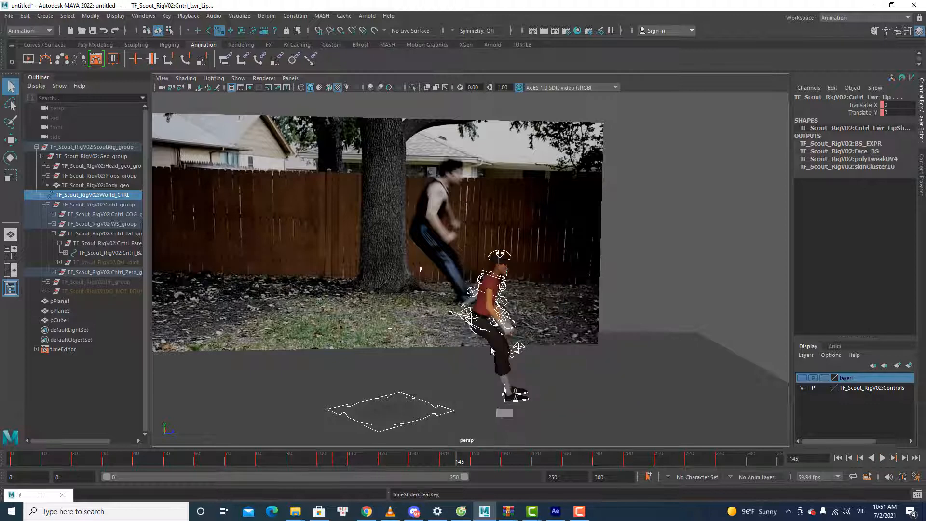
left_click(337, 458)
right_click(339, 457)
left_click(377, 305)
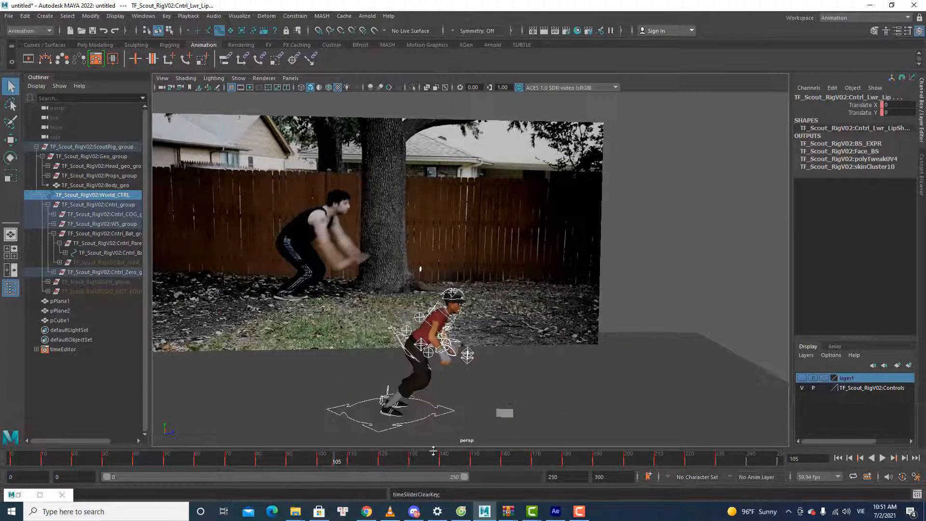
Step: Review the whole jump against the video reference, checking the rig's motion from a slightly different camera angle
key("alt+v")
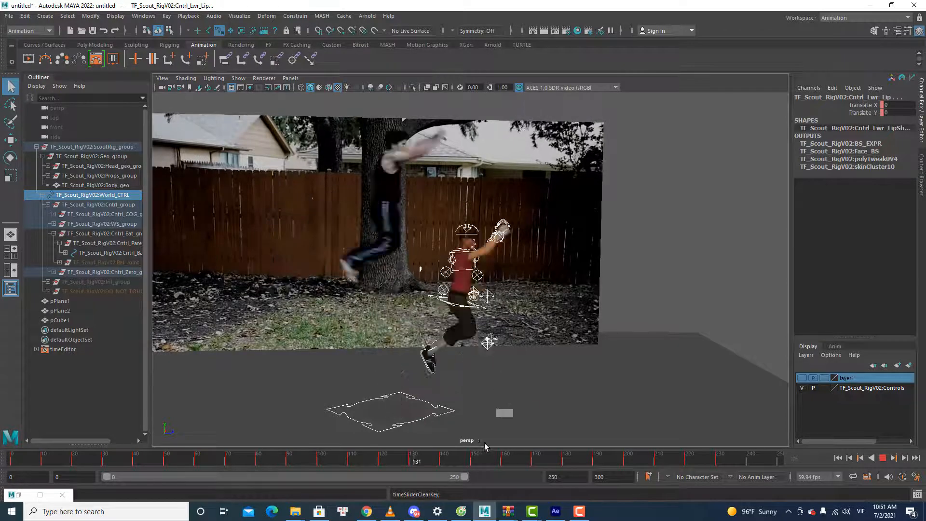
left_click_drag(573, 463, 28, 463)
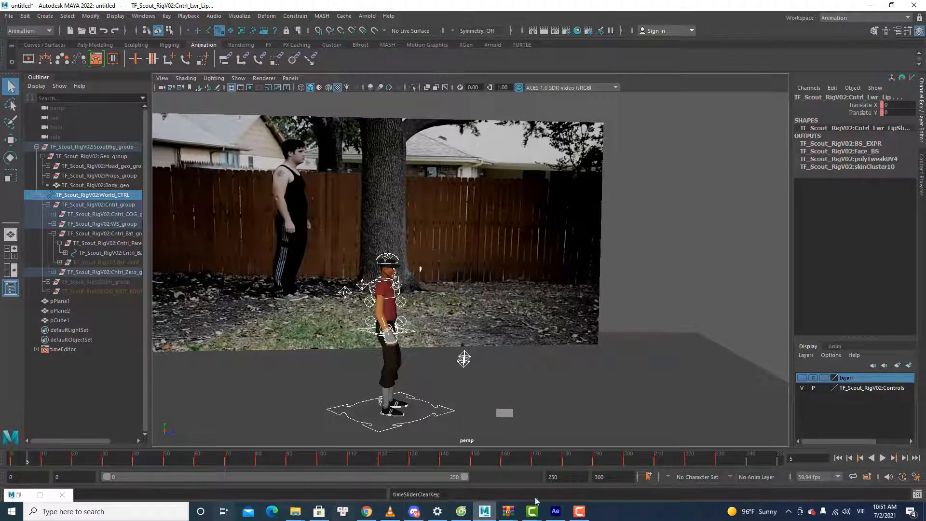
left_click(579, 511)
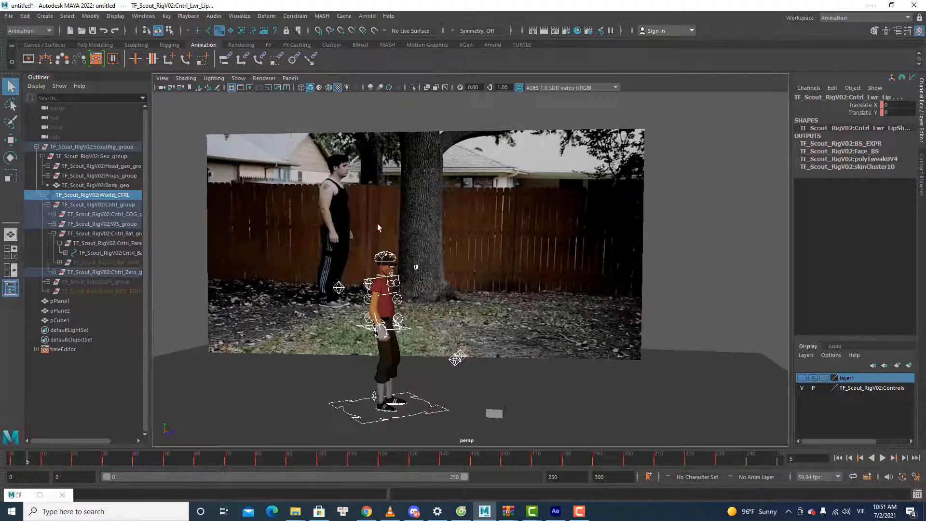
middle_click_drag(377, 227, 389, 249, "alt")
left_click_drag(389, 249, 416, 239, "alt")
key("alt+v")
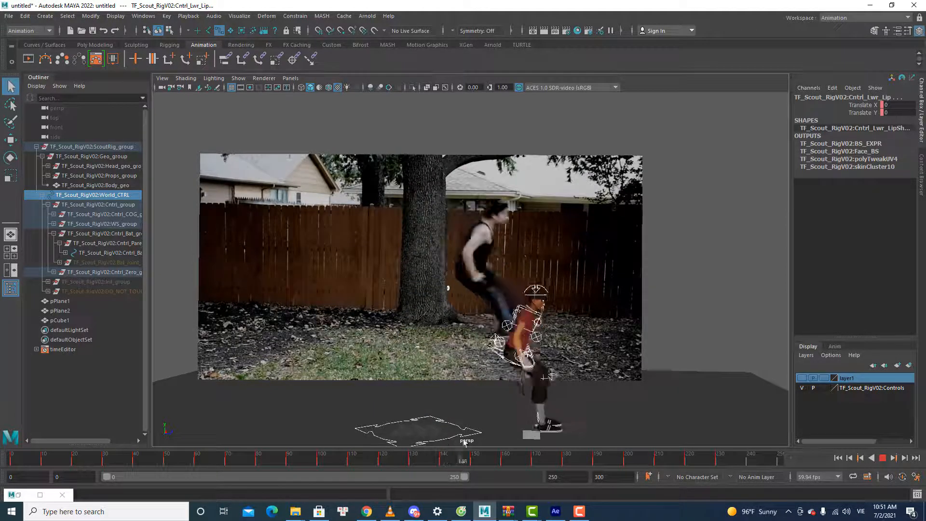
Step: At frame 120, shift the COG control slightly forward to Translate Z 72.426
mouse_move(457, 441)
left_mouse_down()
mouse_move(391, 451)
mouse_move(463, 456)
mouse_move(347, 458)
mouse_move(412, 457)
mouse_move(381, 459)
left_mouse_up()
left_click(507, 328)
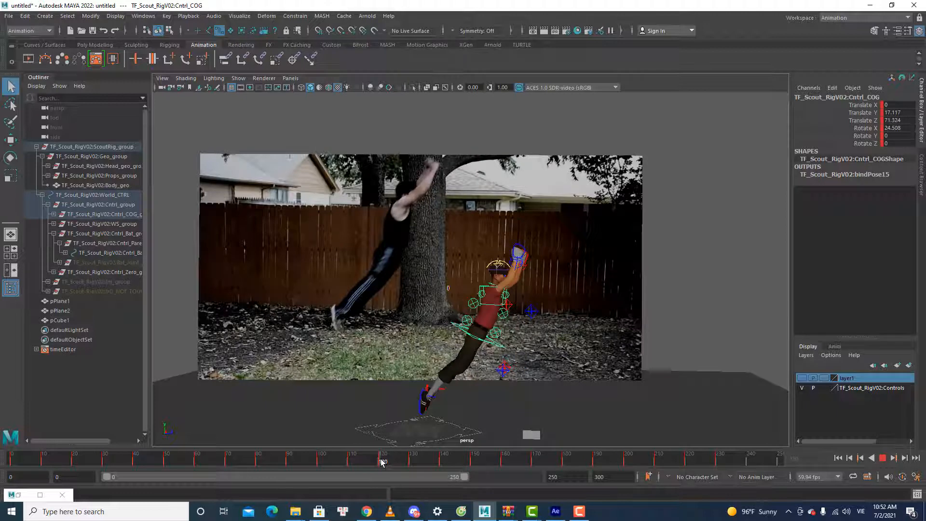
key("e")
key("w")
left_click_drag(507, 333, 512, 335)
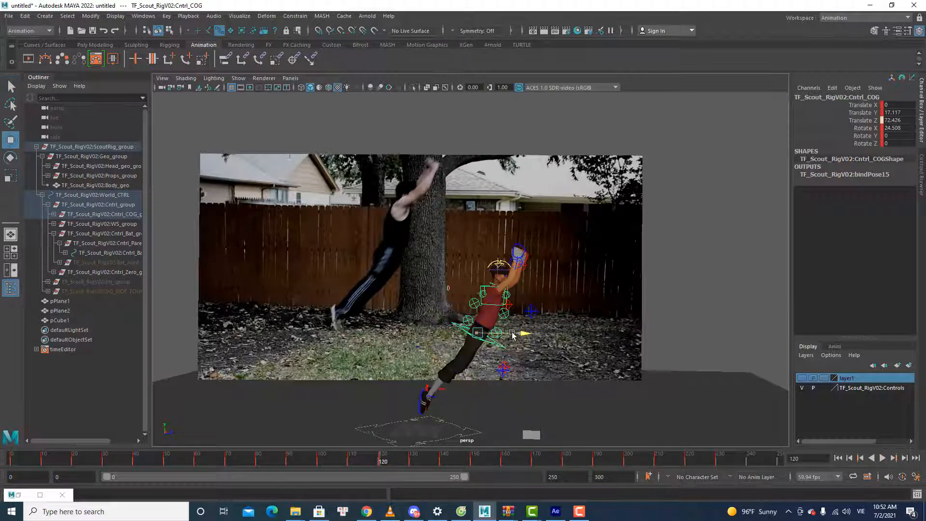
Step: Rotate the COG control to Rotate X 17.537 at frame 130 and 10.091 at frame 140, keying the adjusted poses
left_click_drag(391, 458, 413, 459)
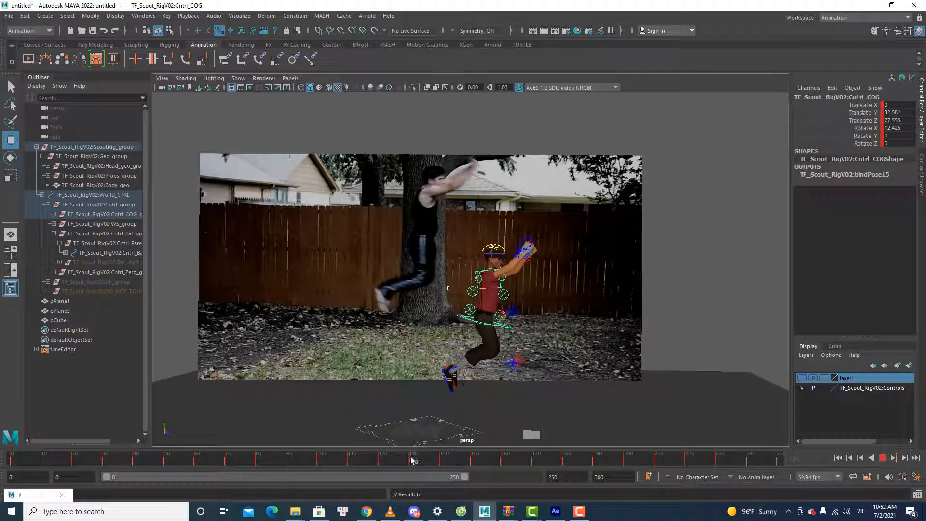
key("e")
left_click_drag(518, 298, 520, 305)
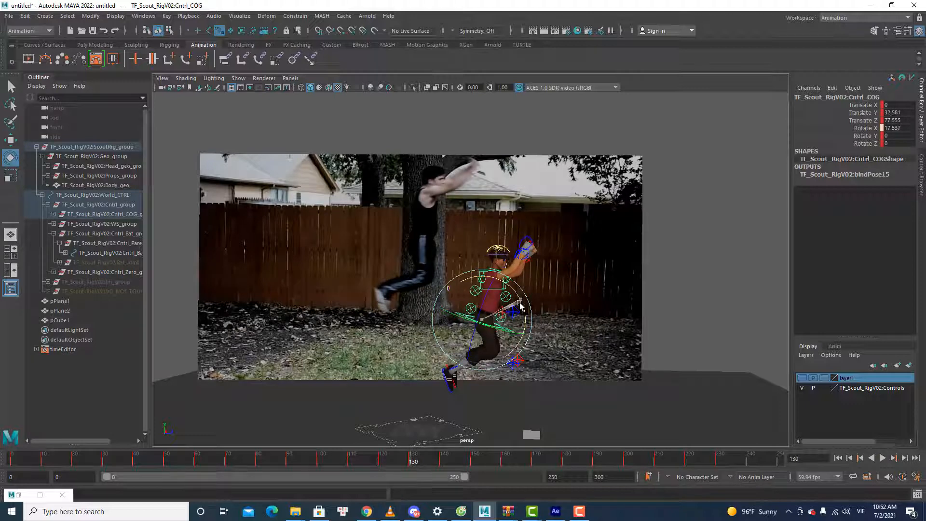
left_click_drag(419, 462, 443, 461)
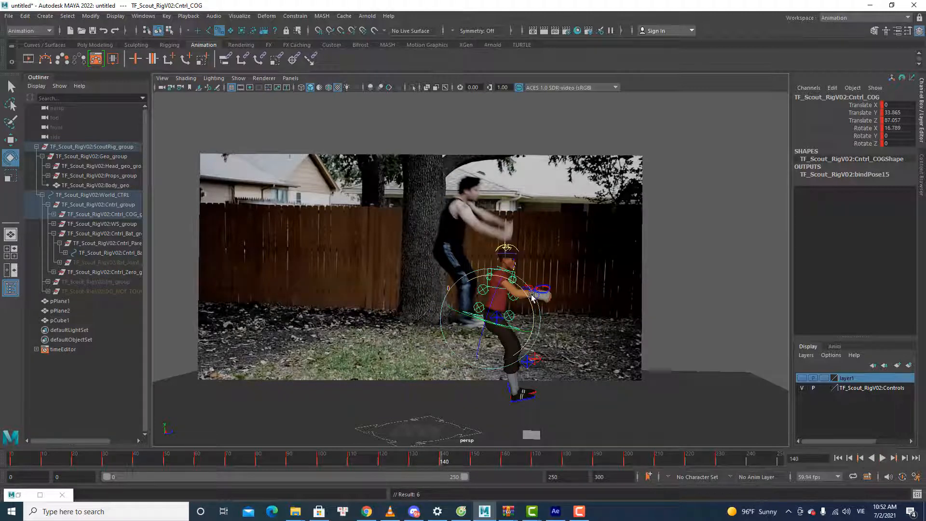
left_click_drag(532, 296, 526, 294)
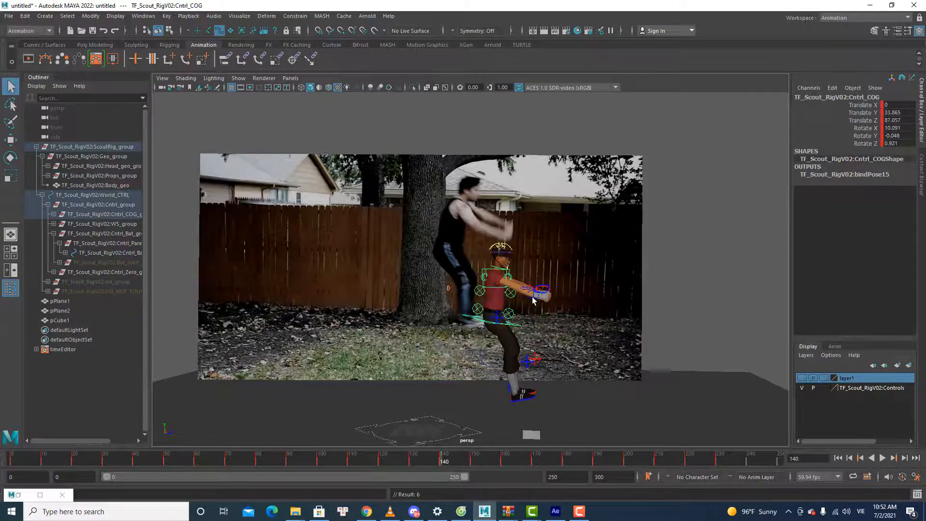
Step: At frame 140, pull the IK hand controls slightly back toward the body
left_click(532, 296)
right_click_drag(531, 297, 613, 311, "alt")
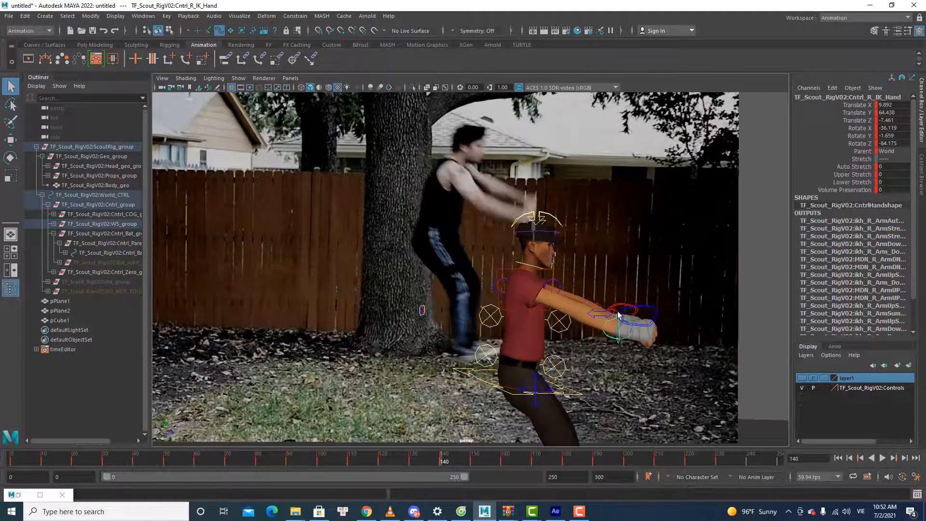
left_click(618, 316)
key("e")
key("w")
left_click_drag(651, 320, 642, 322)
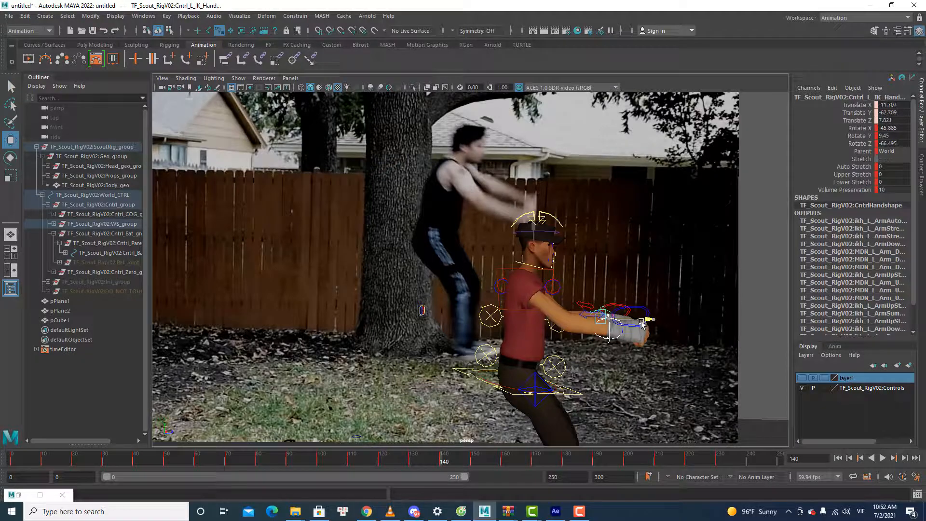
Step: Examine the landing from frame 150 to 245, and play back the full jump against the video reference
left_click_drag(443, 462, 475, 461)
middle_click_drag(500, 329, 499, 287, "alt")
scroll(521, 313, "down", 2)
left_click_drag(470, 462, 475, 461)
middle_click_drag(540, 369, 513, 302, "alt")
key("q")
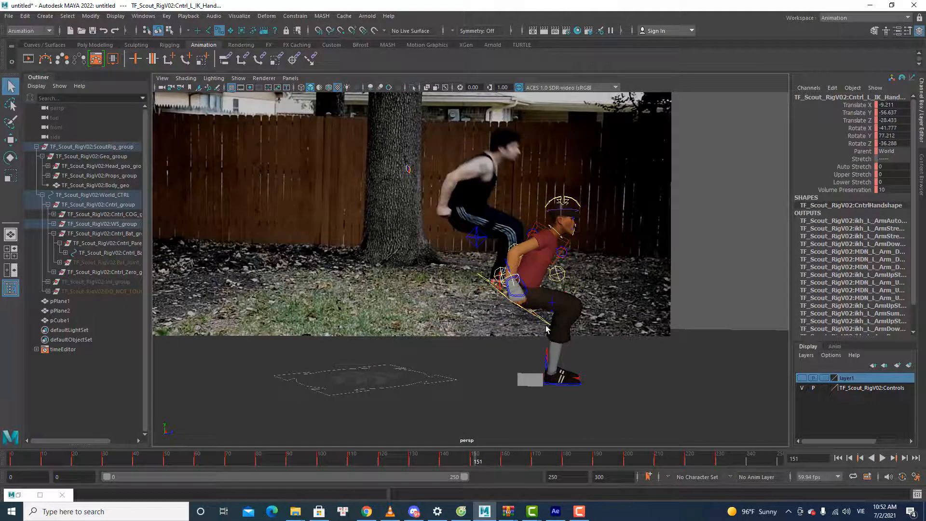
left_click_drag(473, 460, 766, 459)
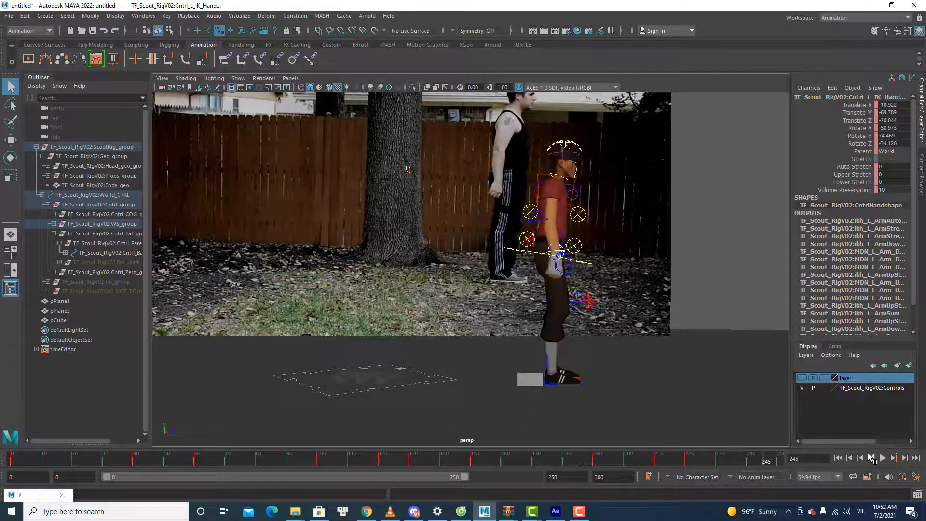
left_click(882, 458)
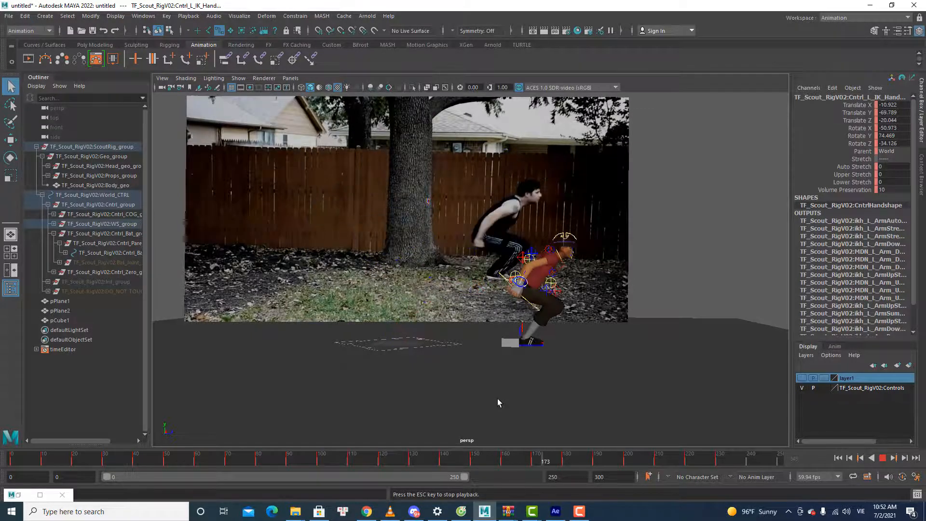
left_click_drag(359, 458, 466, 444)
left_click_drag(393, 446, 435, 445)
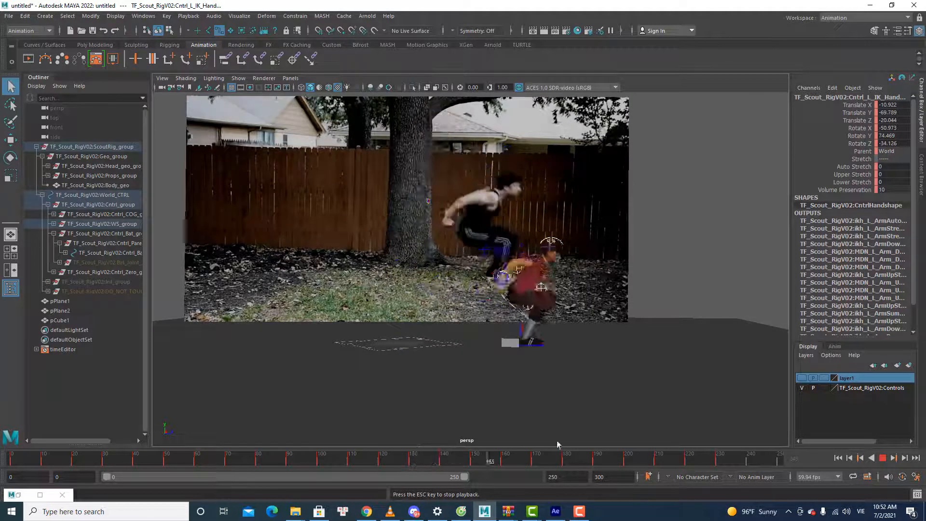
left_click(884, 458)
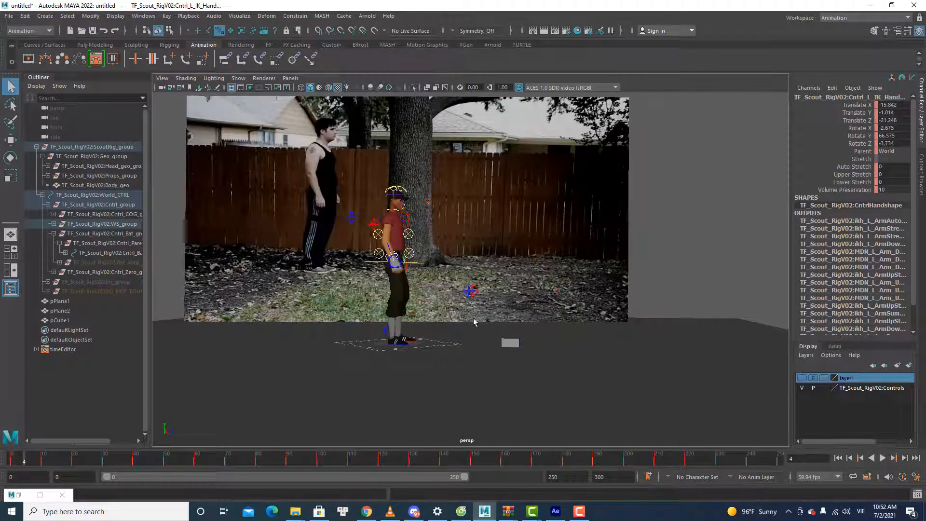
Step: Select the rig's COG, foot and IK hand controls together with the arm and leg pole vectors
left_click(419, 273)
scroll(420, 269, "up", 3)
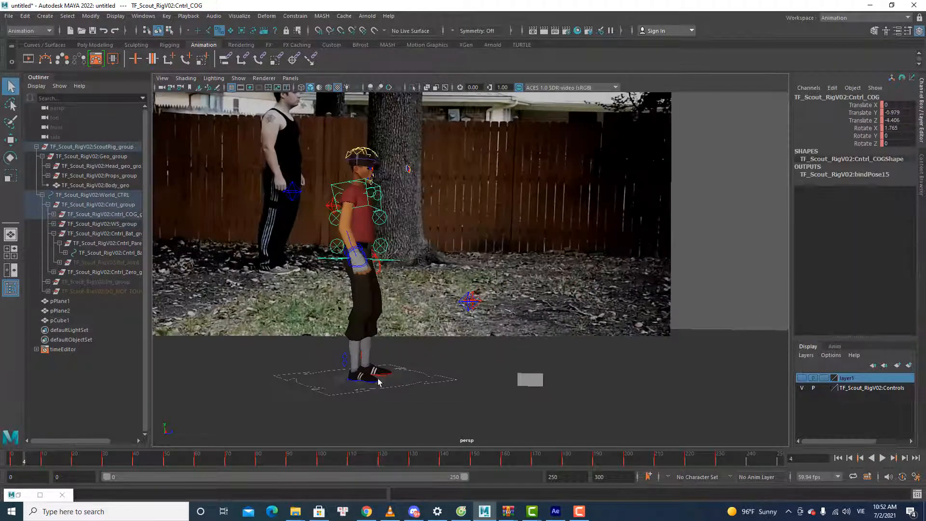
left_click(382, 381)
left_click(386, 380)
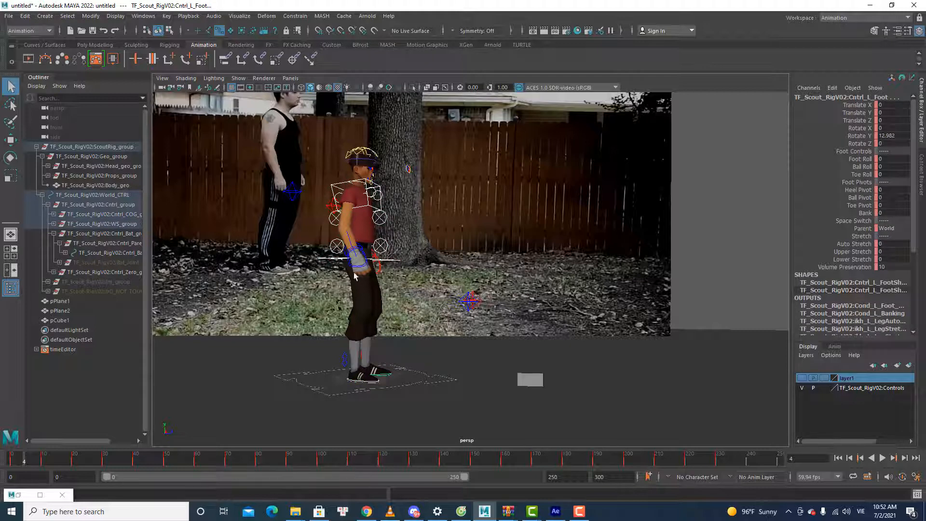
left_click_drag(340, 259, 358, 261, "alt")
left_click(367, 252)
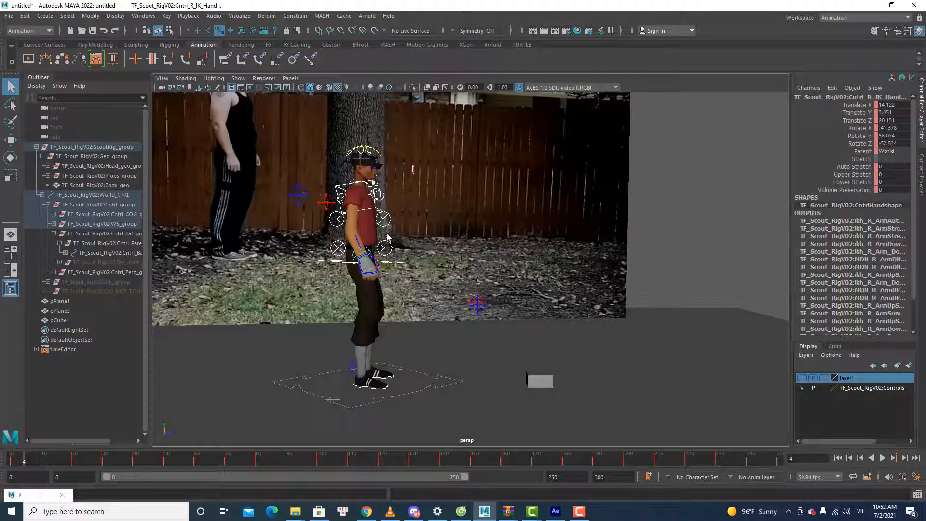
left_click(328, 205)
left_click(297, 198, "shift")
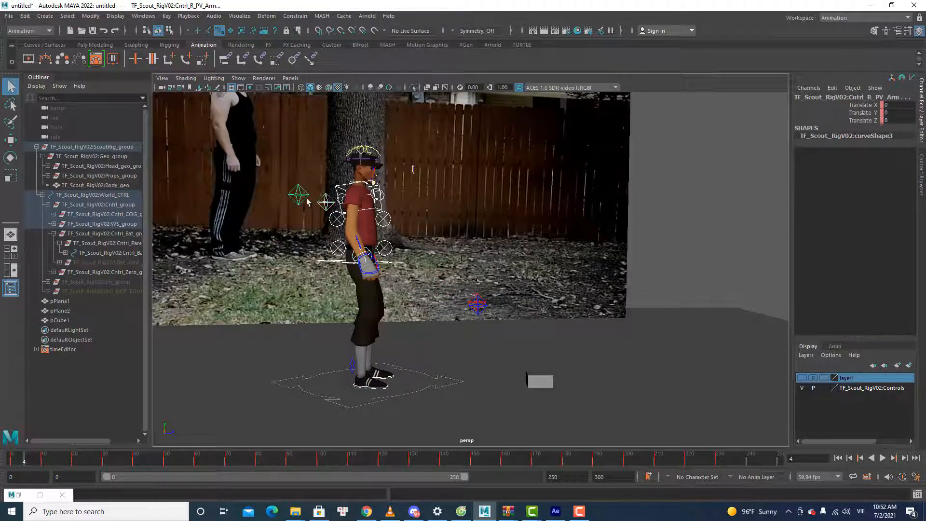
left_click_drag(374, 273, 410, 279, "alt")
left_click(479, 300)
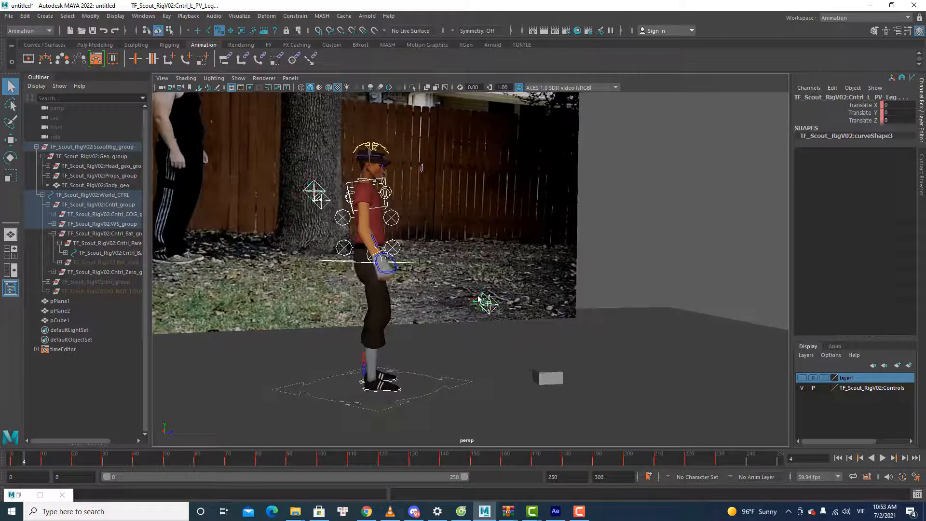
Step: Open the Graph Editor, isolate one foot control's Translate Z curve and select its landing keys
left_click(143, 16)
mouse_move(244, 70)
left_click(272, 70)
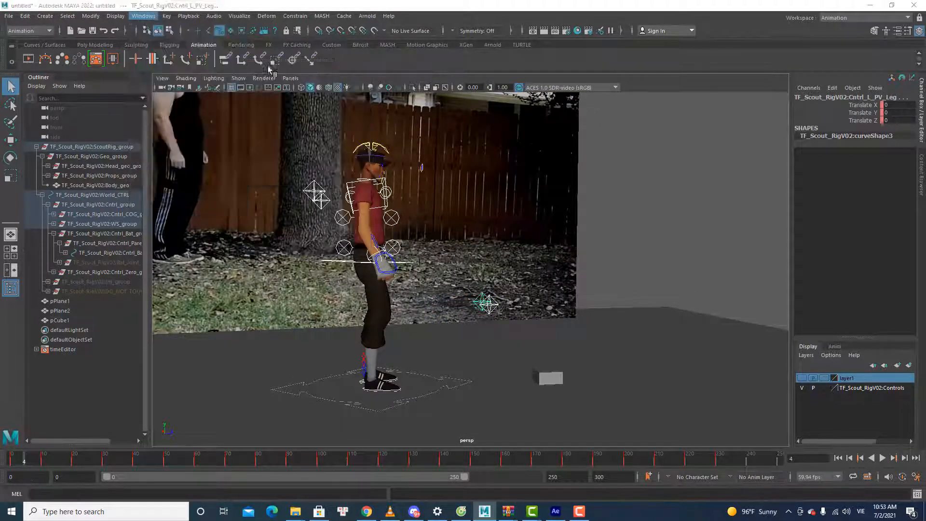
left_click(51, 323)
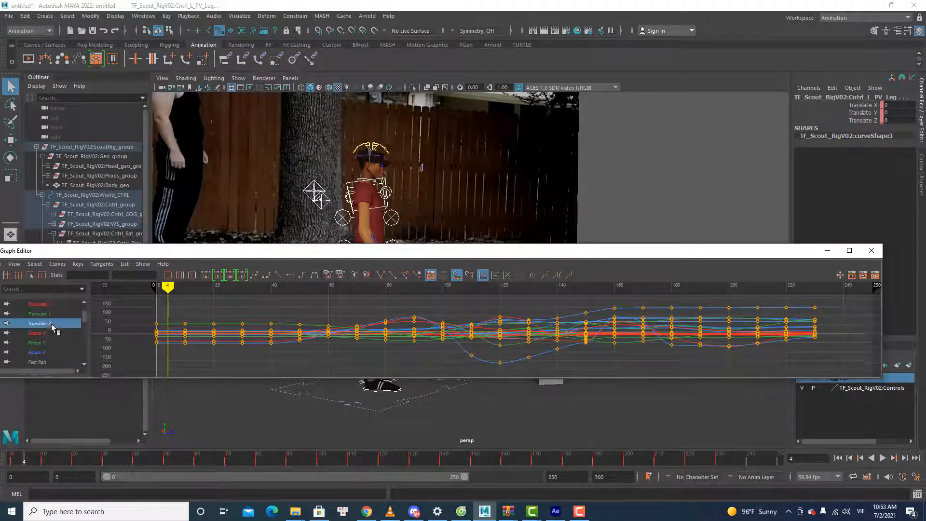
scroll(554, 325, "down", 5)
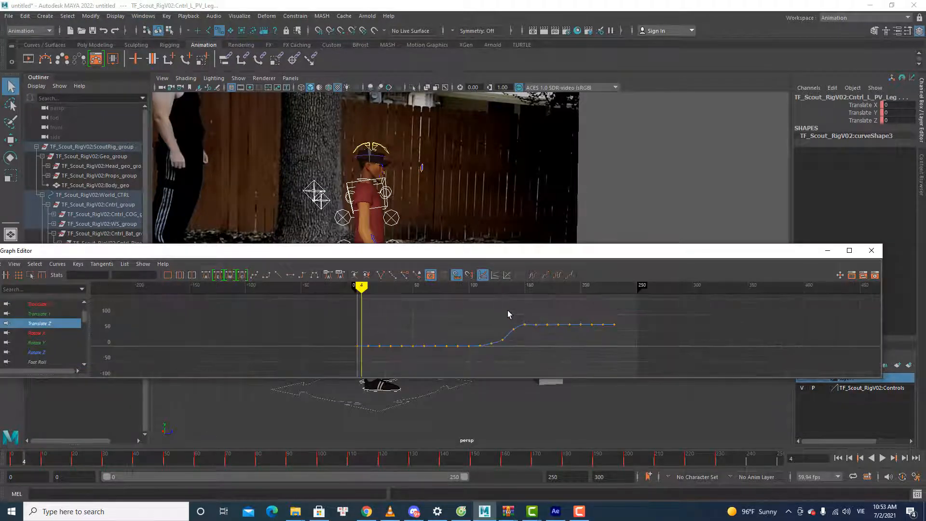
left_click_drag(508, 314, 661, 337)
scroll(482, 345, "down", 5)
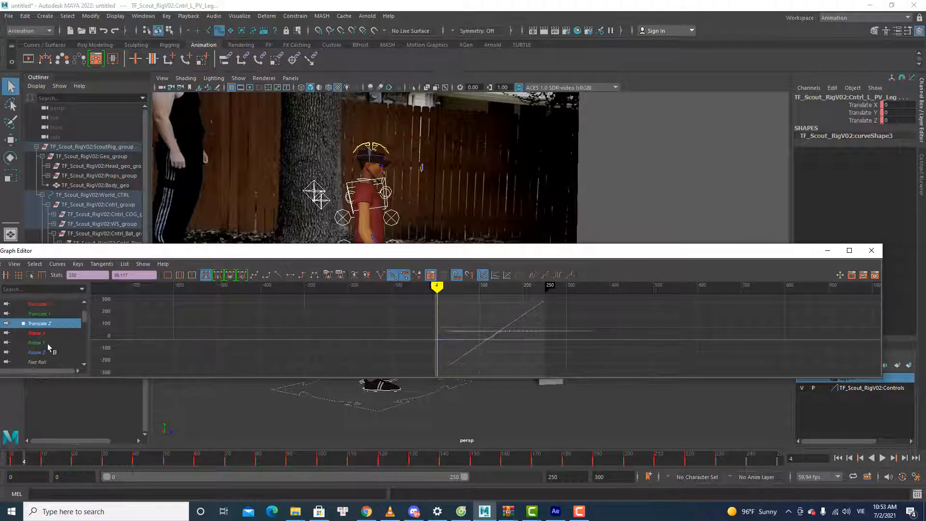
Step: Display all curves of the selected controls together, from the COG through the left leg pole vector
left_click_drag(138, 250, 223, 154)
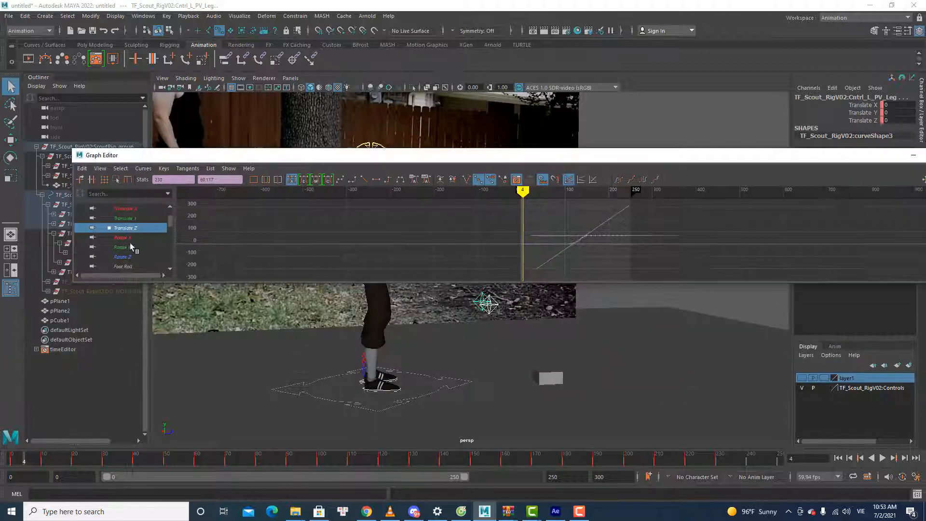
scroll(130, 246, "down", 6)
scroll(131, 247, "down", 1)
scroll(137, 249, "up", 10)
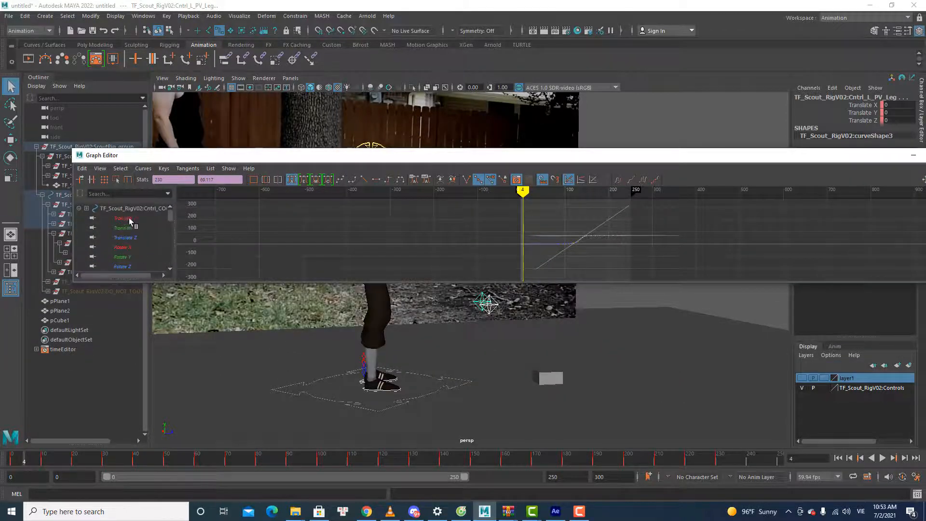
left_click(134, 208)
scroll(134, 246, "down", 10)
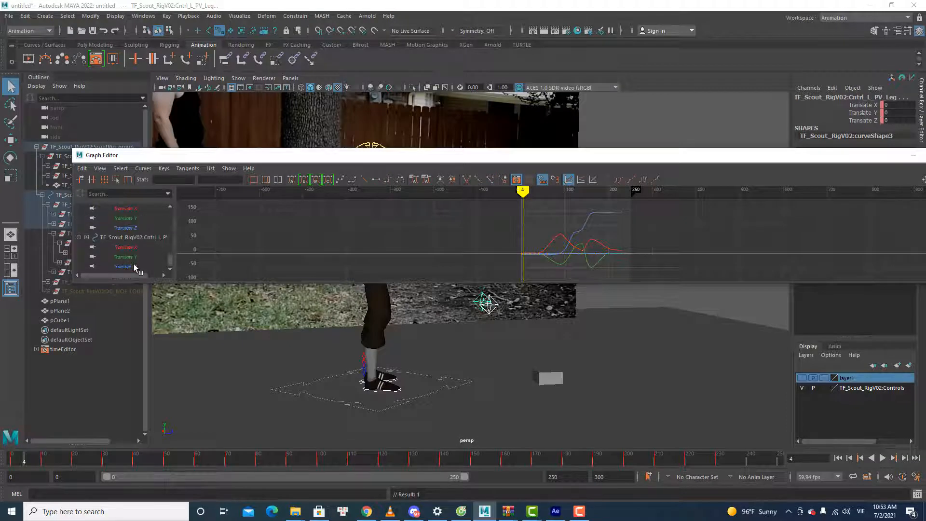
left_click(134, 265, "shift")
key("f")
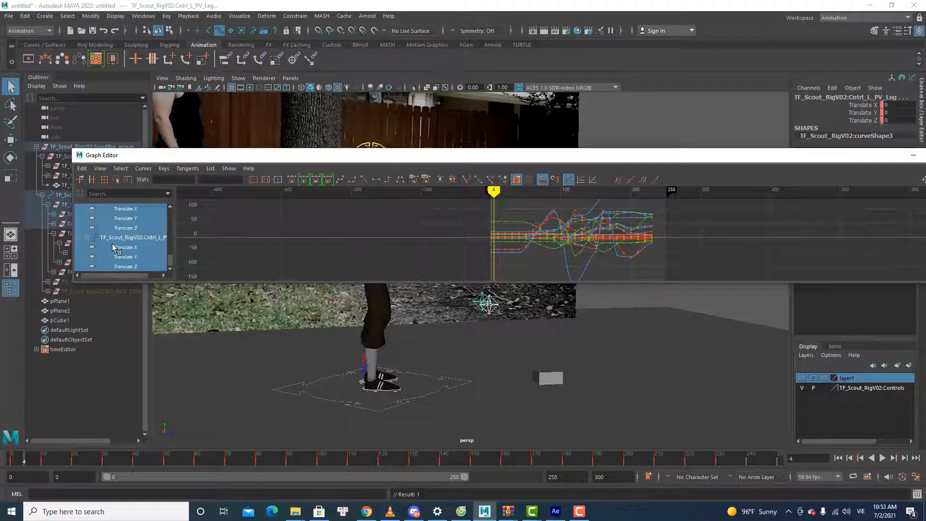
Step: Isolate the Translate Z curves of the COG and both foot controls in the Graph Editor
scroll(120, 248, "up", 10)
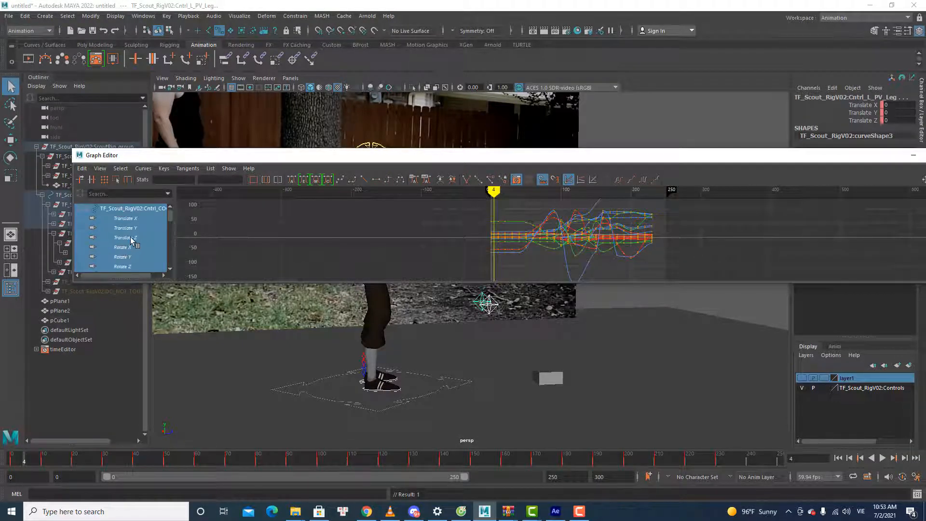
left_click(130, 237)
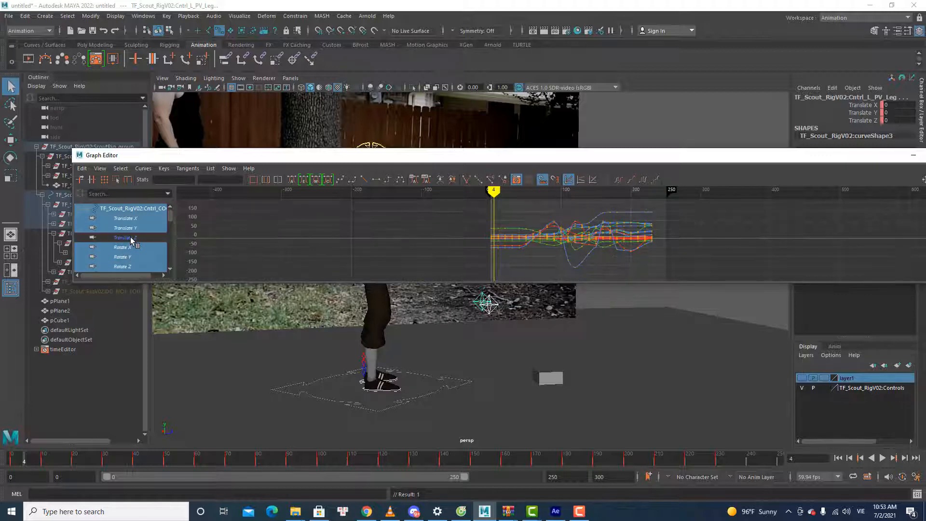
key("f")
scroll(133, 243, "down", 4)
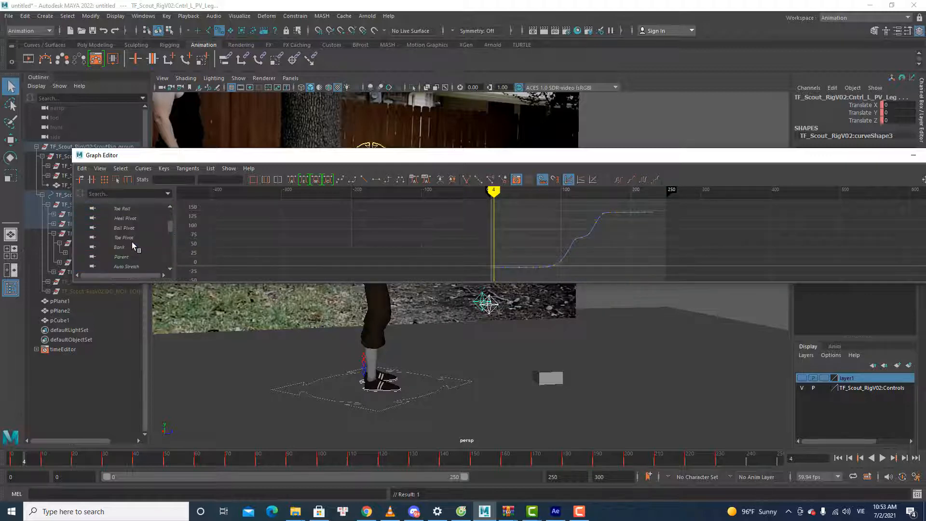
scroll(134, 239, "up", 1)
scroll(136, 211, "down", 3)
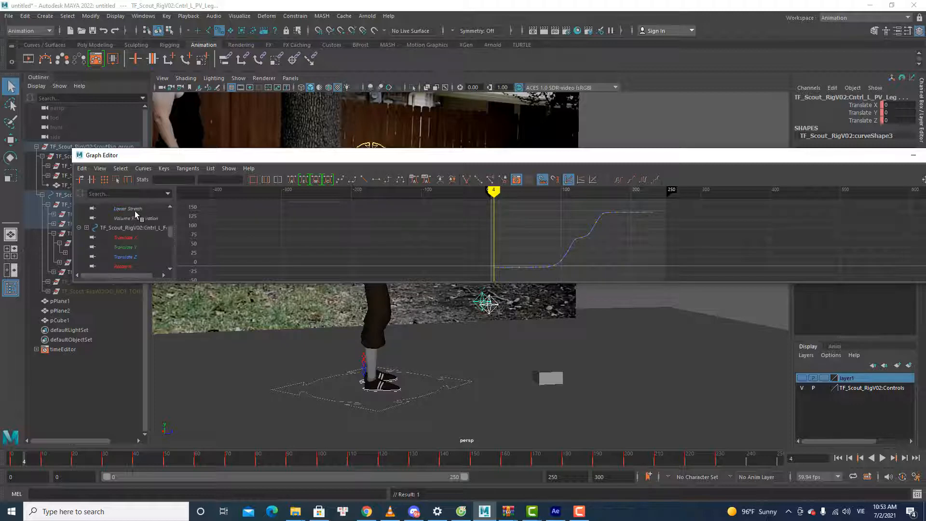
scroll(136, 259, "down", 4)
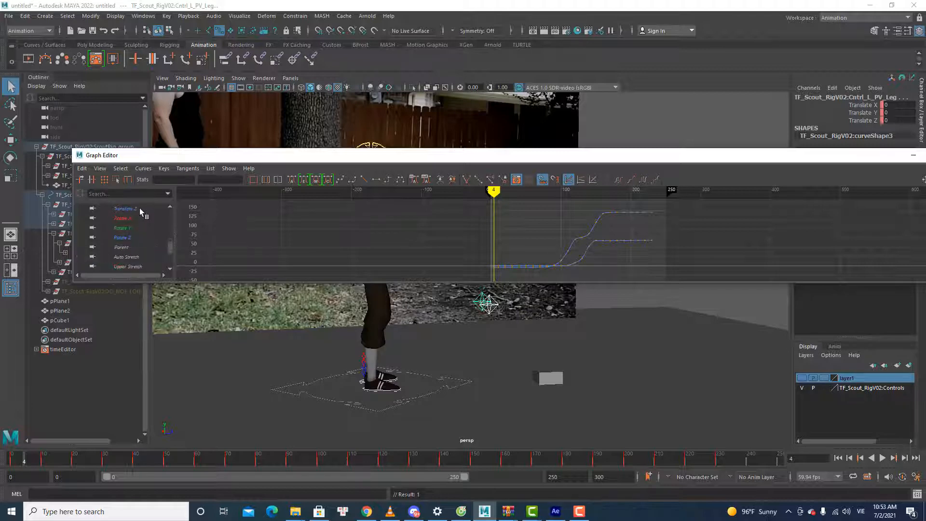
Step: Add the Translate Z curves of the IK hands and the arm and leg pole vectors to the isolated set
scroll(139, 242, "down", 2)
scroll(139, 242, "down", 2)
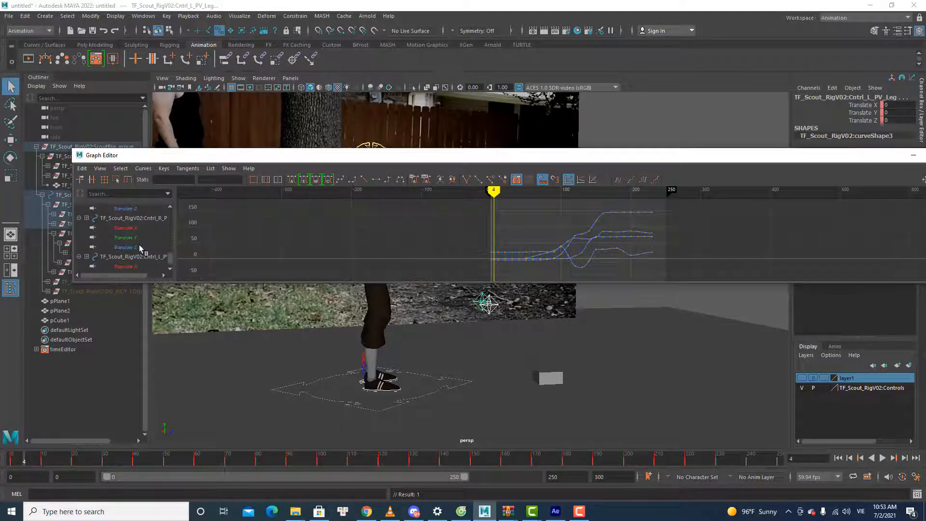
left_click(140, 247)
scroll(135, 248, "down", 1)
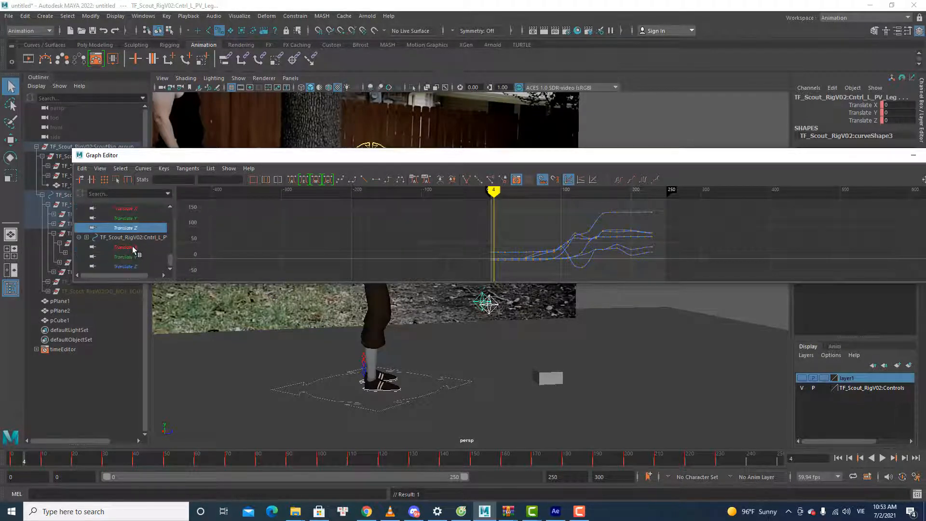
left_click(131, 266, "ctrl")
scroll(140, 252, "down", 4)
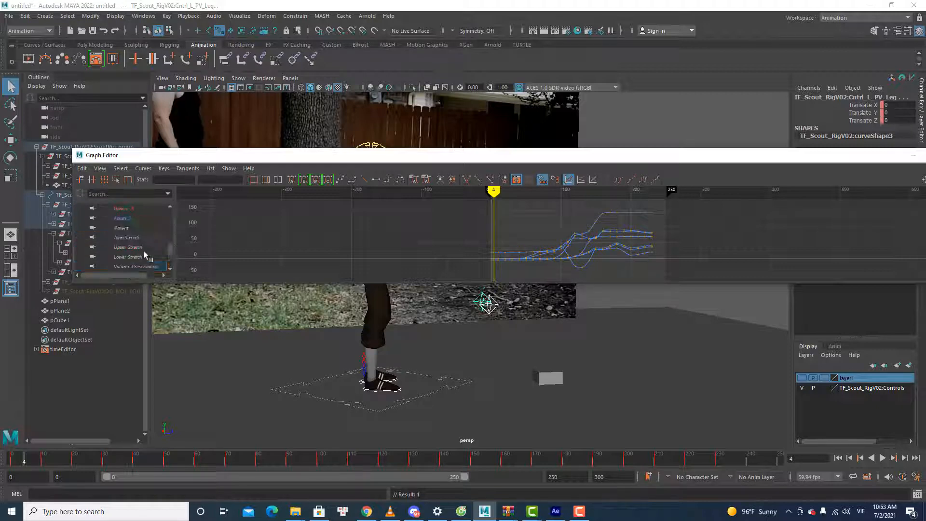
scroll(143, 246, "up", 3)
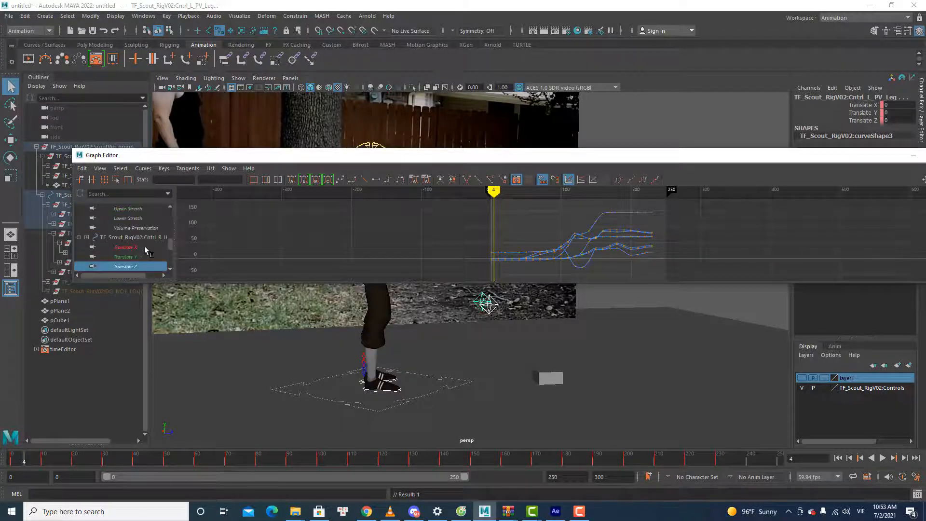
scroll(143, 246, "down", 3)
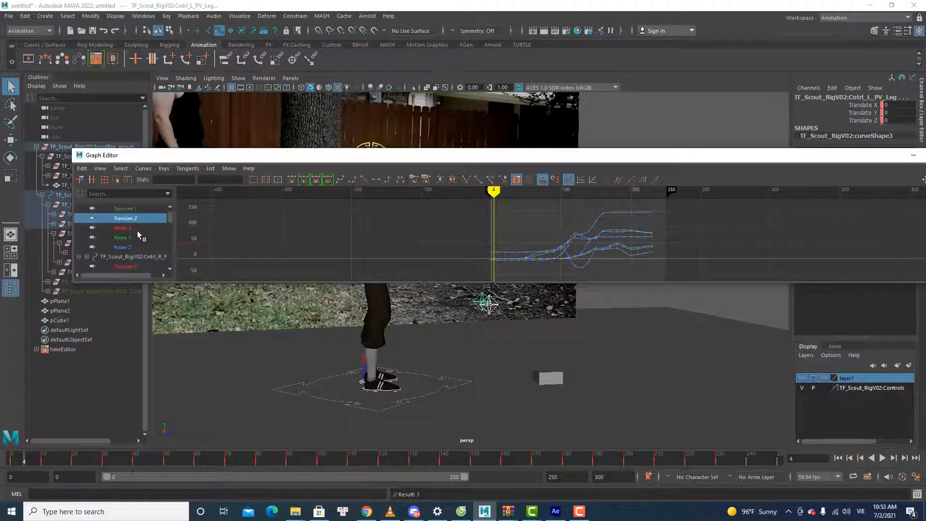
scroll(137, 233, "up", 2)
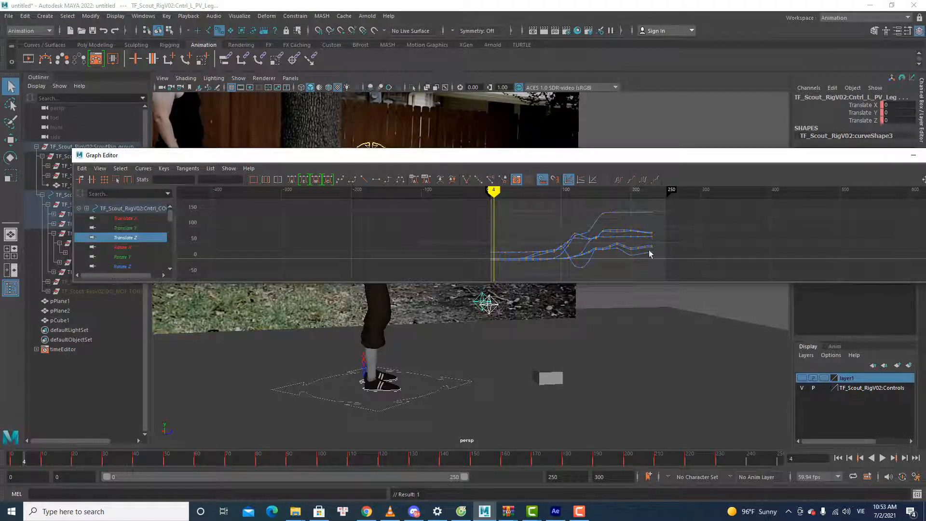
Step: Try to shift all Translate Z keys from frame 160 onward about 4 frames later in the enlarged Graph Editor
left_click_drag(673, 266, 606, 211)
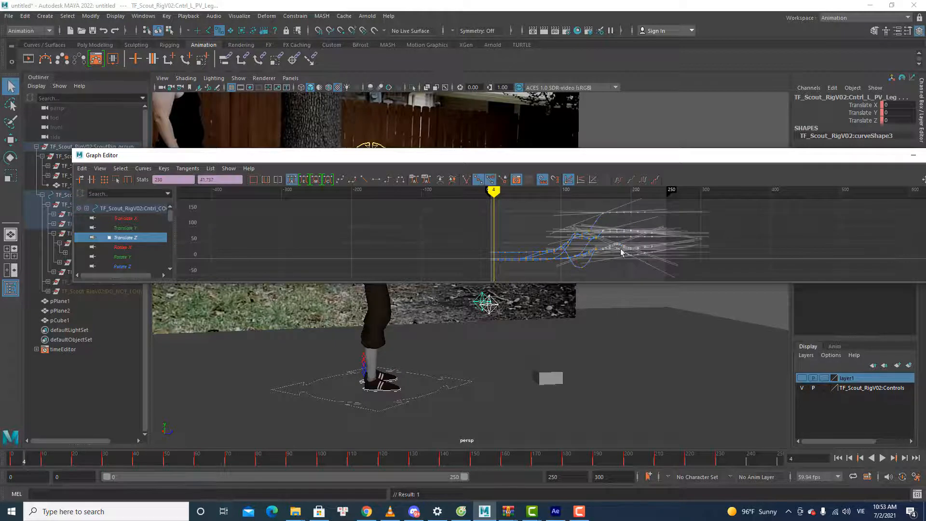
mouse_move(474, 451)
left_mouse_down()
mouse_move(376, 456)
mouse_move(461, 458)
left_mouse_up()
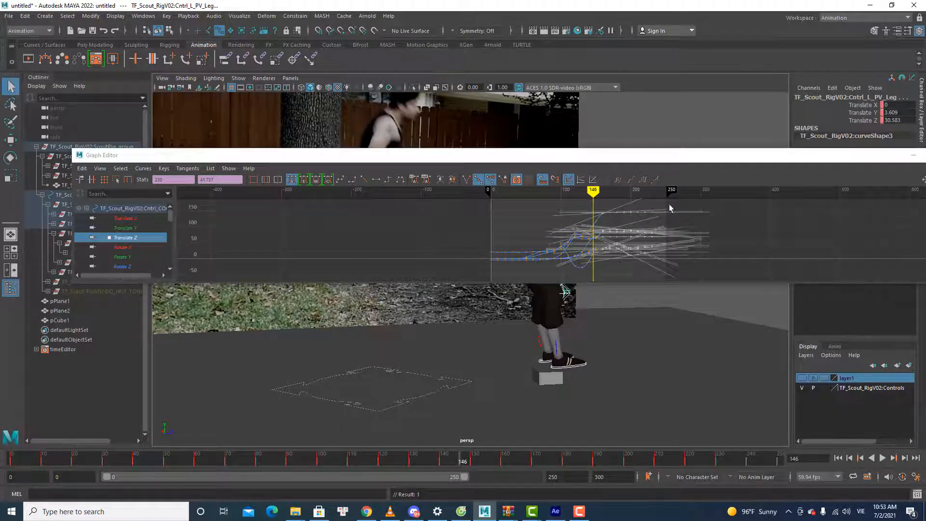
double_click(675, 161)
scroll(580, 244, "up", 5)
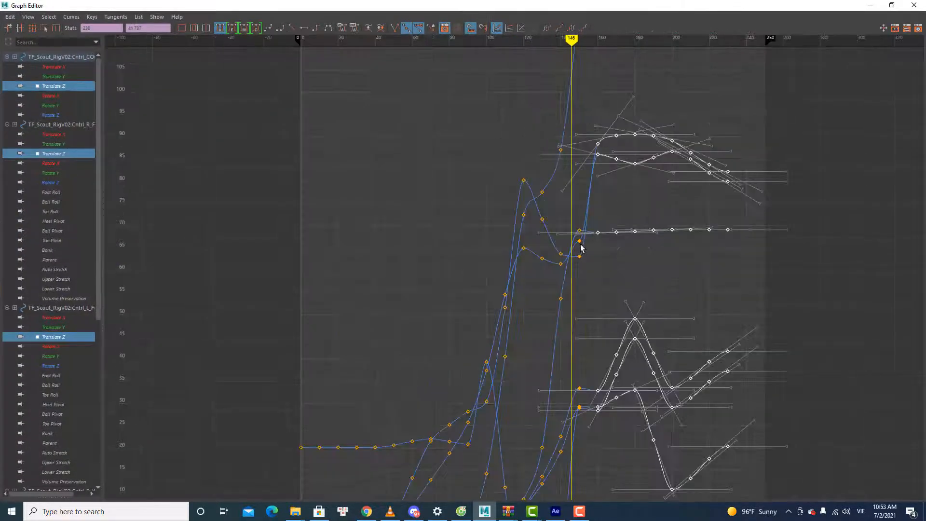
scroll(594, 258, "down", 6)
scroll(571, 256, "up", 2)
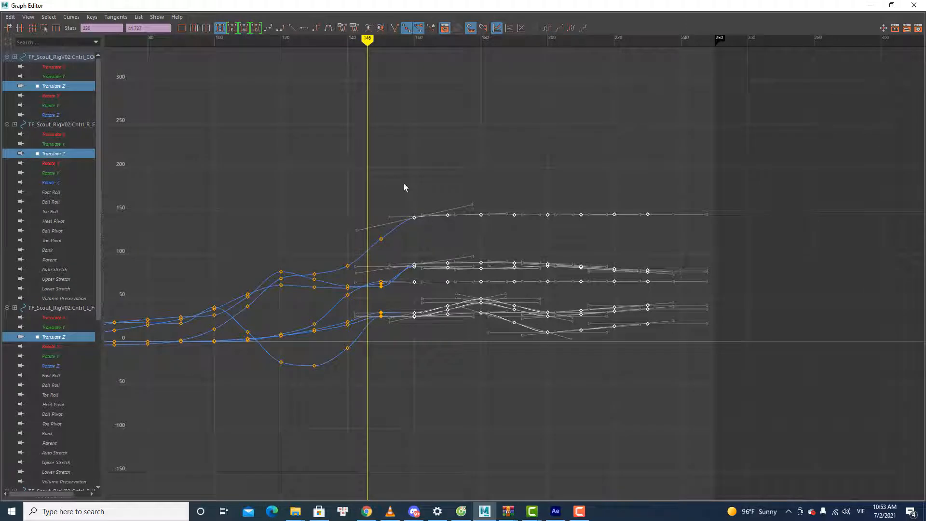
left_click_drag(389, 130, 755, 419)
mouse_move(577, 381)
middle_mouse_down("shift")
mouse_move(606, 385)
mouse_move(590, 387)
middle_mouse_up("shift")
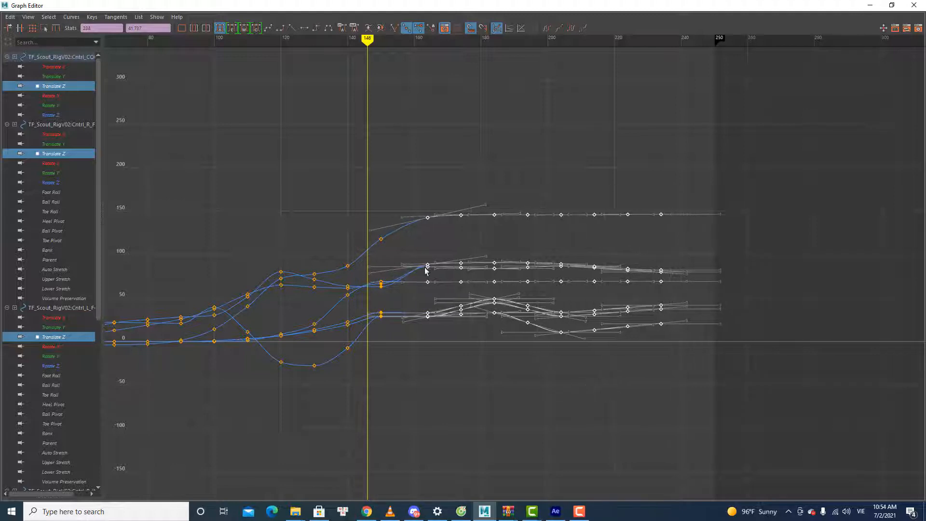
Step: Try deleting the Translate Z keys at frame 150, and scrub the landing to check the motion
left_click_drag(397, 302, 395, 343)
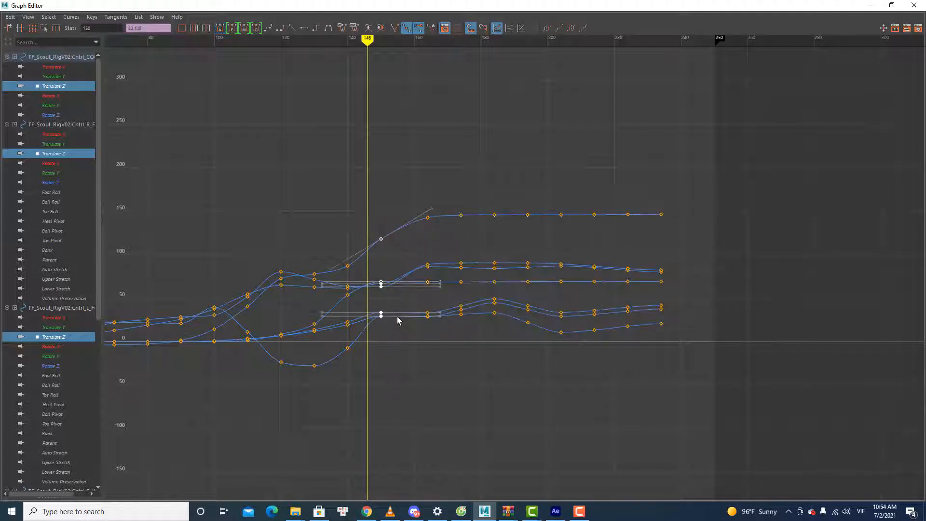
key("Delete")
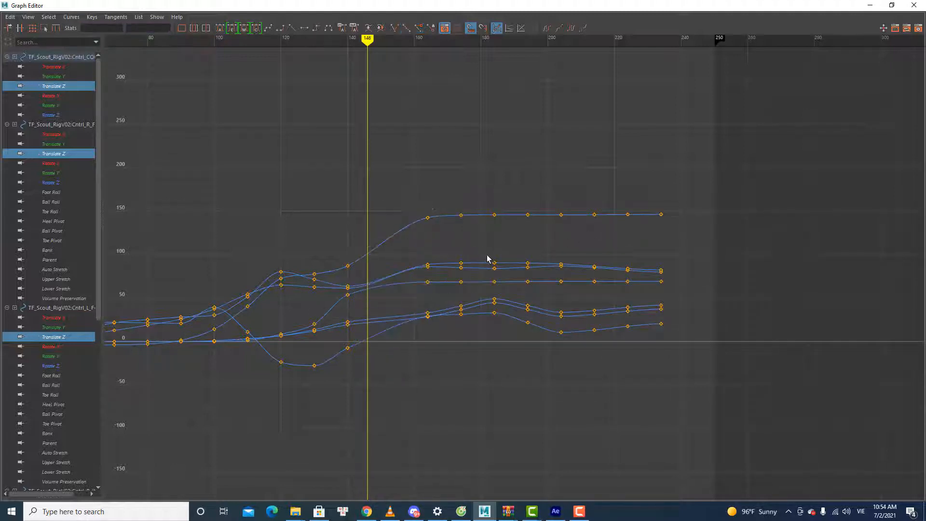
left_click_drag(818, 5, 759, 64)
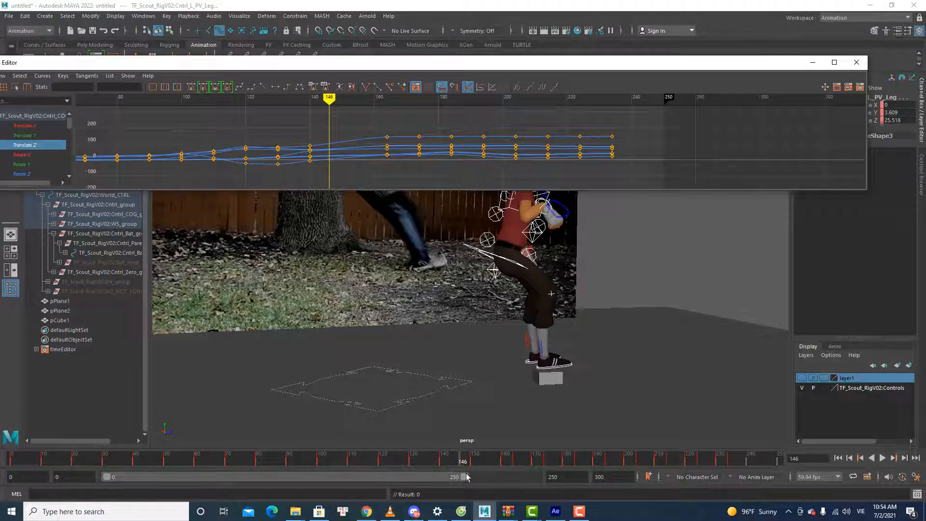
left_click_drag(421, 460, 486, 461)
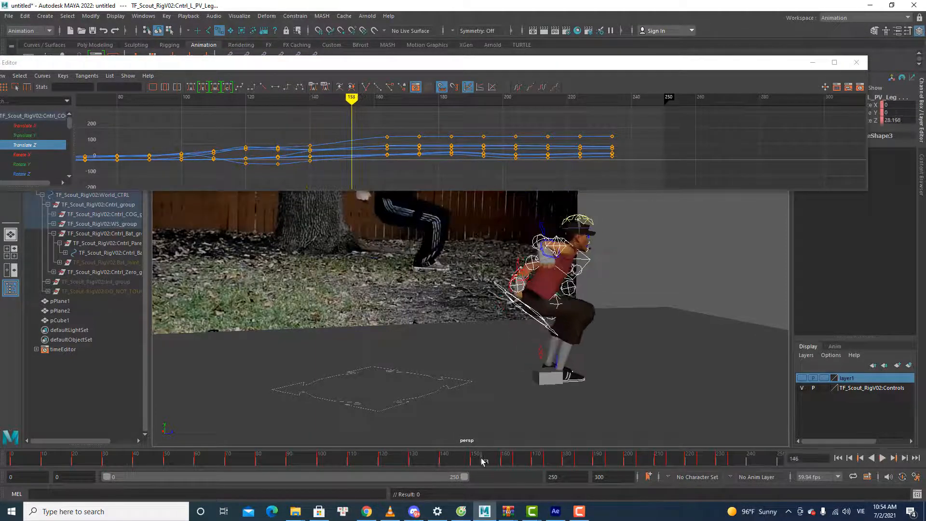
Step: Undo the deletion of the frame 150 keys and the time shift of the following Translate Z keys
key("ctrl+z")
key("ctrl+z")
key("ctrl+z")
key("ctrl+z")
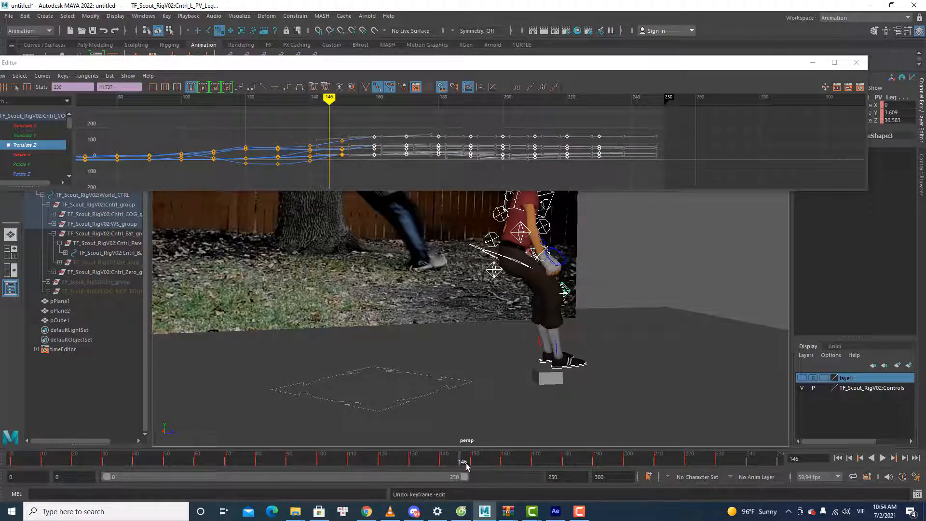
Step: At frame 130, select the Translate Z keys and try moving the controls about 1.74 forward in Z
left_click_drag(468, 464, 471, 463)
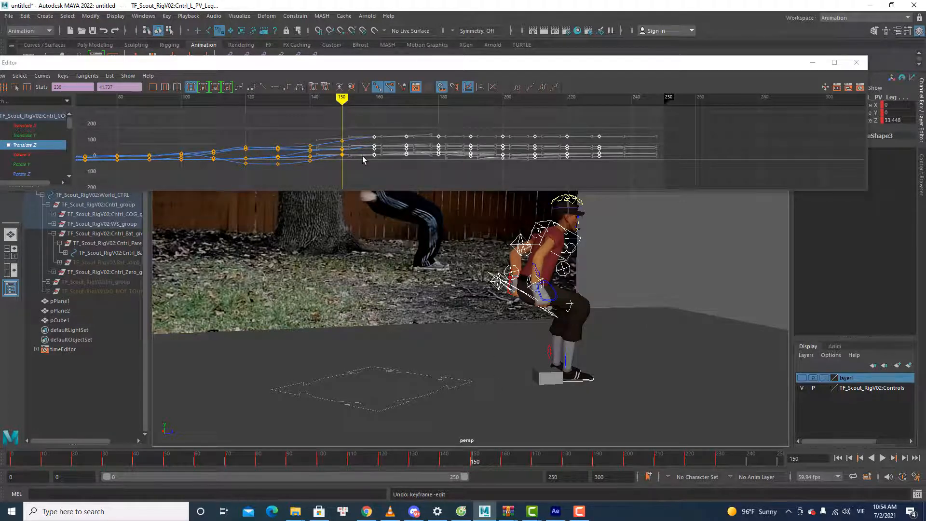
mouse_move(472, 461)
left_mouse_down()
mouse_move(509, 461)
mouse_move(405, 473)
mouse_move(459, 473)
mouse_move(320, 481)
mouse_move(417, 473)
mouse_move(410, 473)
left_mouse_up()
scroll(429, 333, "down", 2)
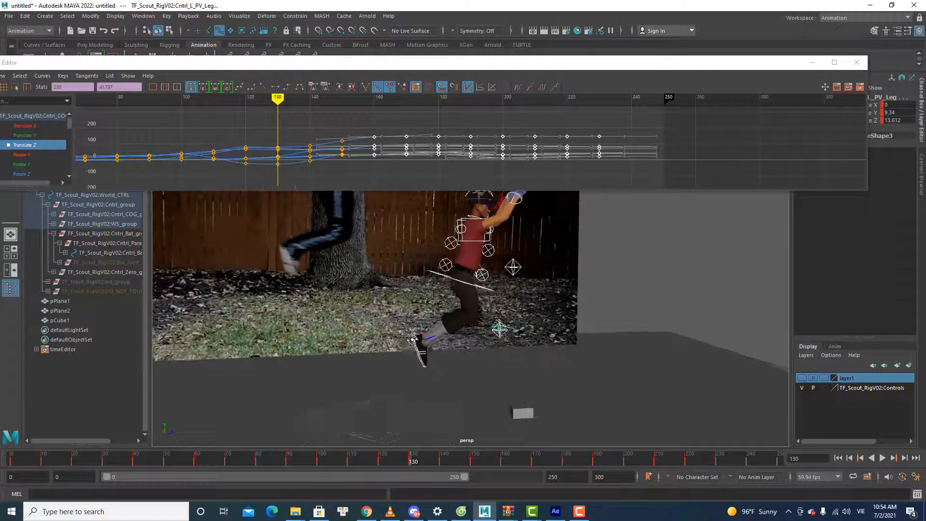
left_click_drag(429, 333, 386, 320, "alt")
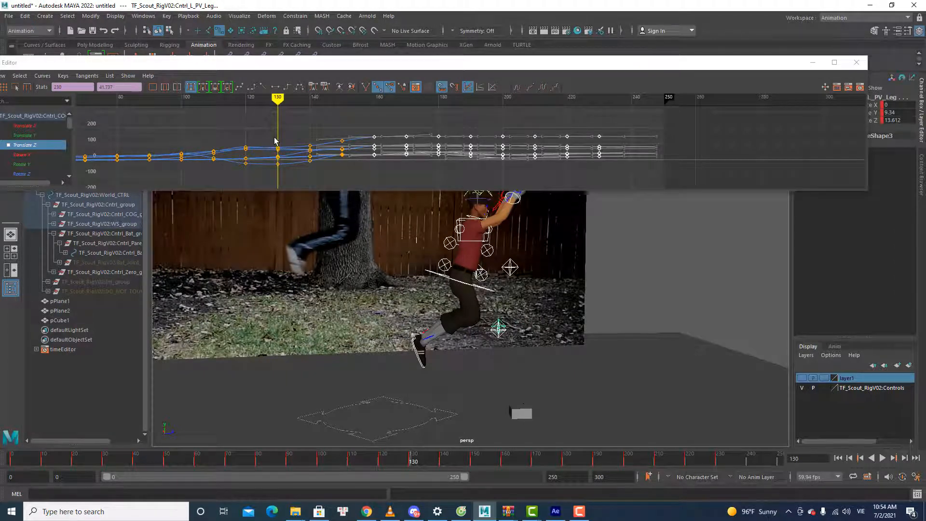
left_click_drag(274, 141, 279, 172)
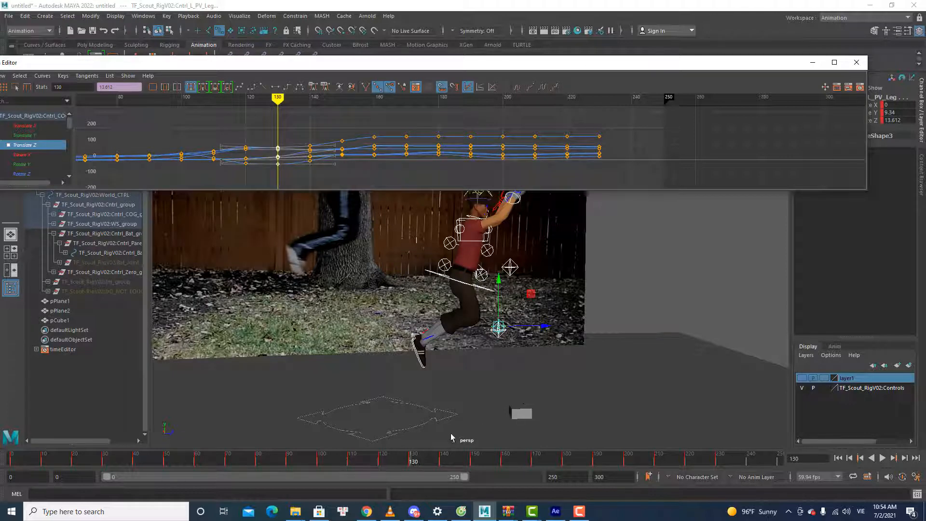
left_click_drag(542, 327, 547, 328)
key("ctrl+z")
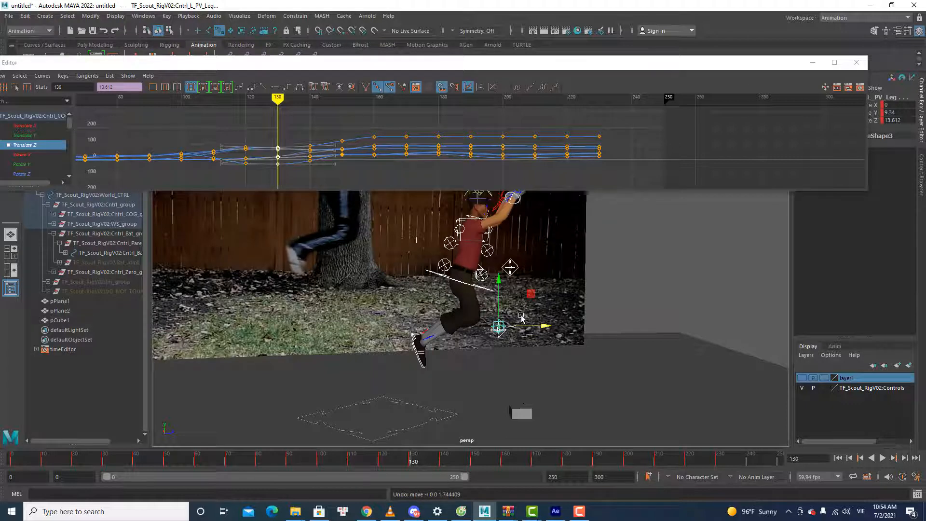
Step: Try raising and lowering the Translate Z keys from frame 130 onward, and close the Graph Editor
left_click_drag(268, 122, 631, 192)
middle_click_drag(602, 161, 600, 154, "shift")
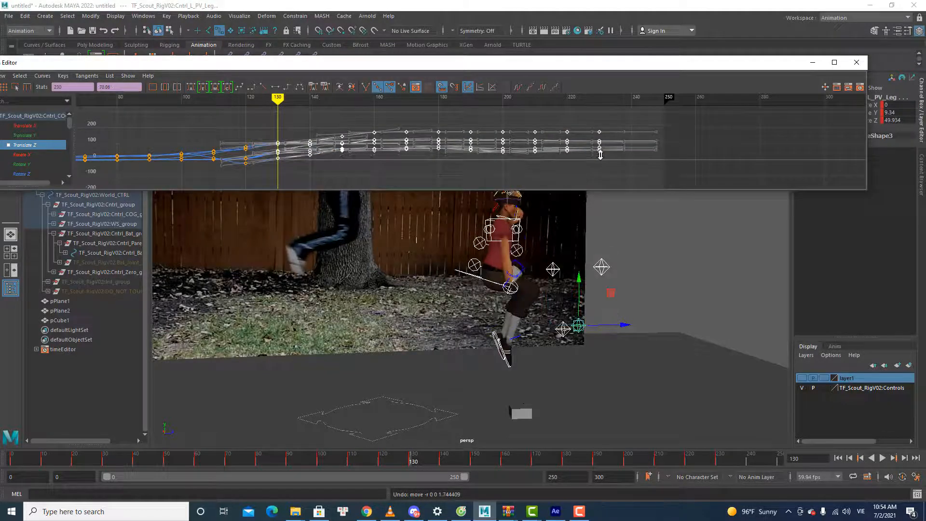
key("ctrl+z")
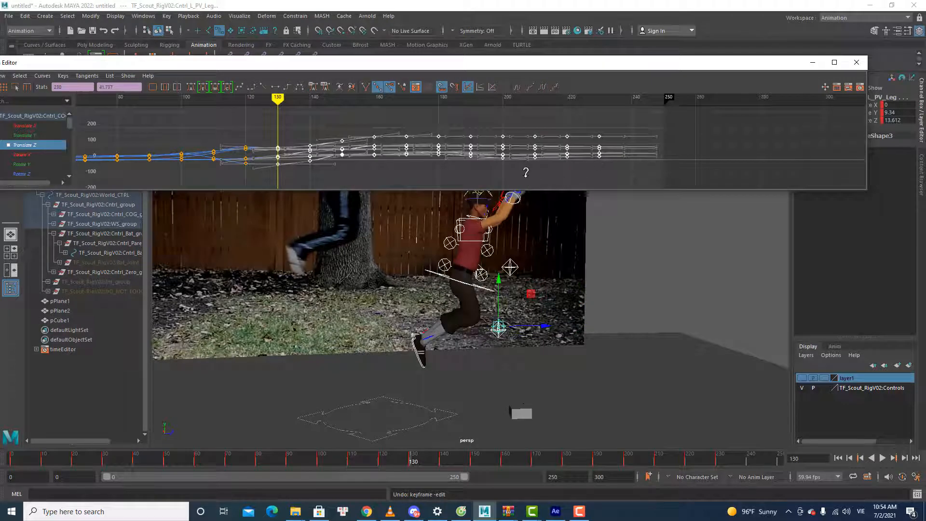
middle_click_drag(525, 172, 530, 177, "shift")
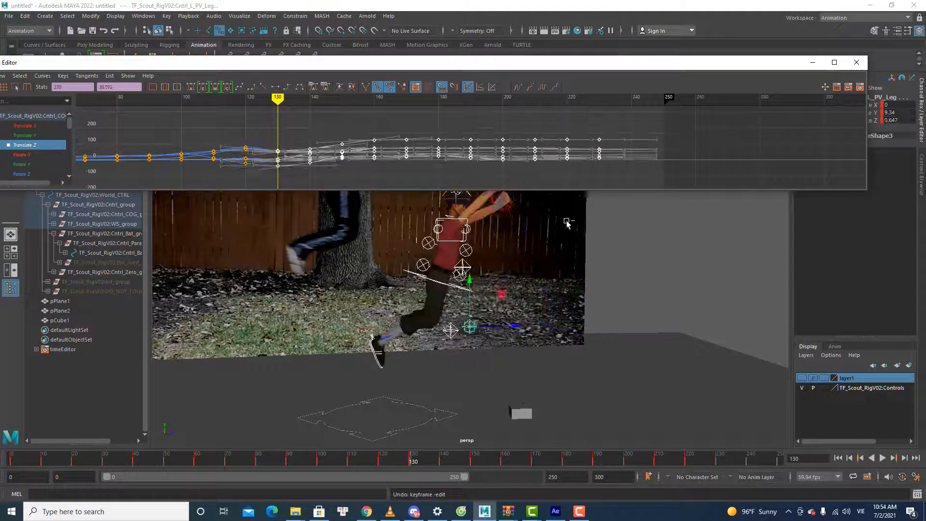
left_click(857, 62)
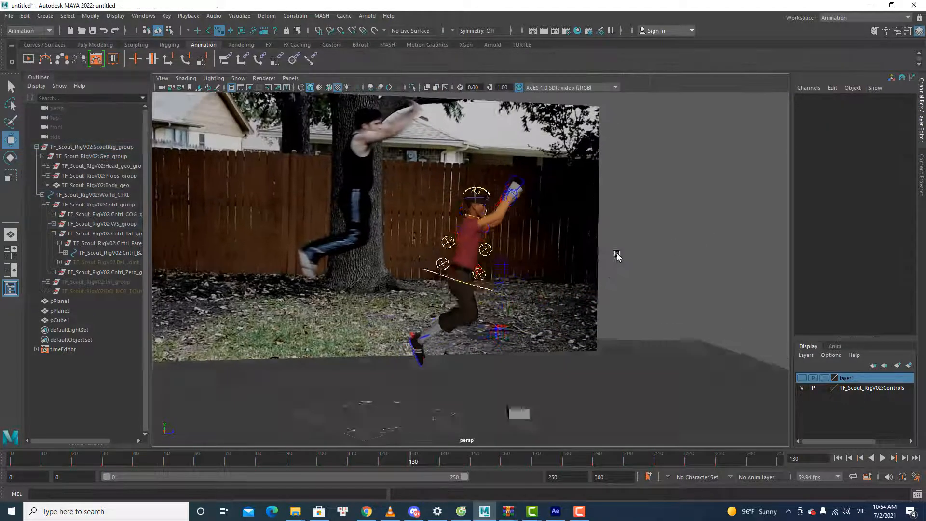
Step: Select both leg and arm pole vector controls, both IK hands, both feet and the COG control together
key("q")
left_click(497, 330)
left_click_drag(502, 328, 483, 331, "alt")
left_click(497, 328, "shift")
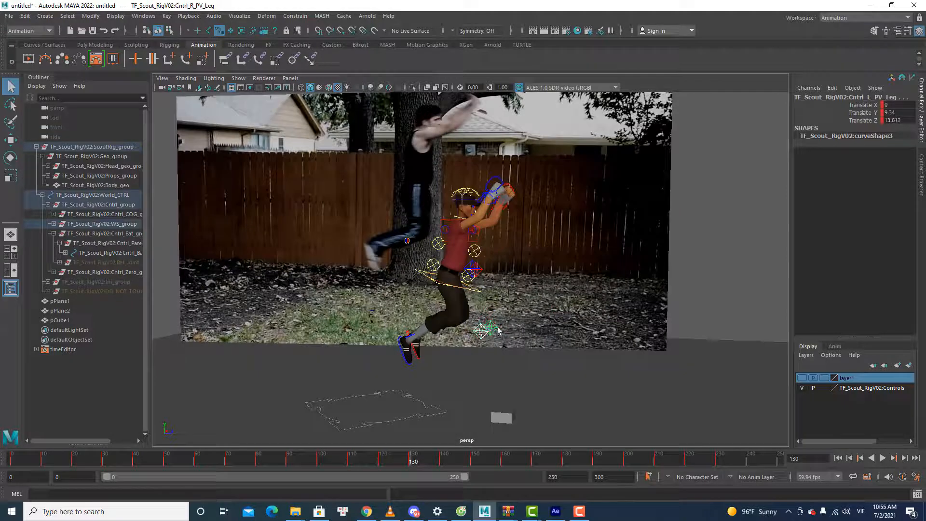
left_click(481, 269, "shift")
left_click(480, 269, "shift")
left_click(483, 273, "shift")
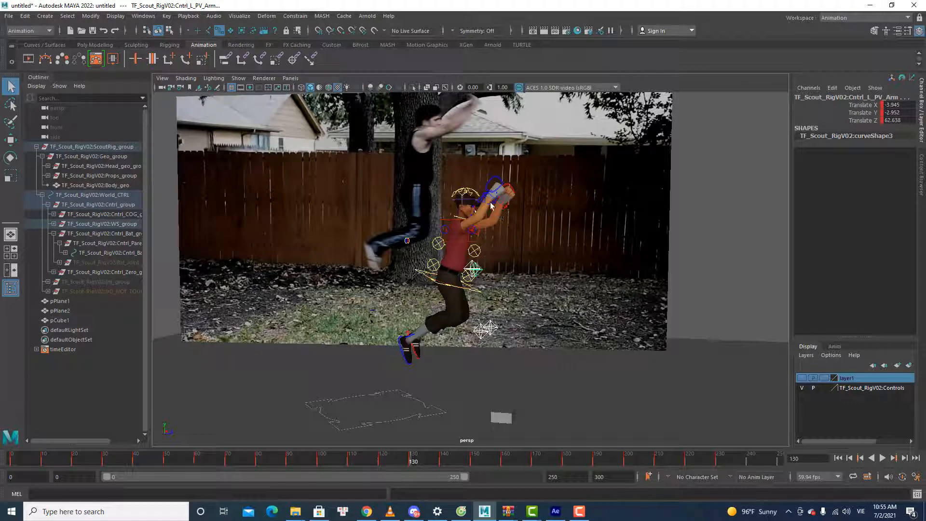
left_click(491, 203, "shift")
left_click(505, 206, "shift")
left_click_drag(420, 314, 442, 309, "alt")
left_click(409, 332, "shift")
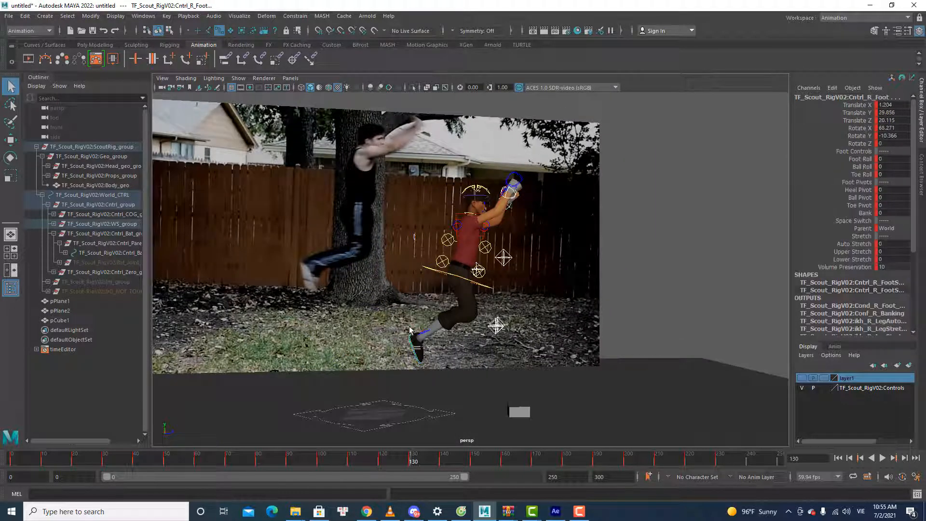
left_click(412, 340, "shift")
left_click_drag(413, 346, 472, 316, "alt")
left_click(461, 293, "shift")
Step: Shift the selected body controls slightly forward and up at frame 130 and key them
left_click_drag(339, 458, 409, 465)
key("w")
left_click_drag(502, 287, 510, 284)
key("s")
left_click_drag(465, 254, 465, 248)
Step: Move the selected controls forward at frames 140 and 150, bringing the COG's Translate Z to about 125.9 at frame 150
left_click(441, 462)
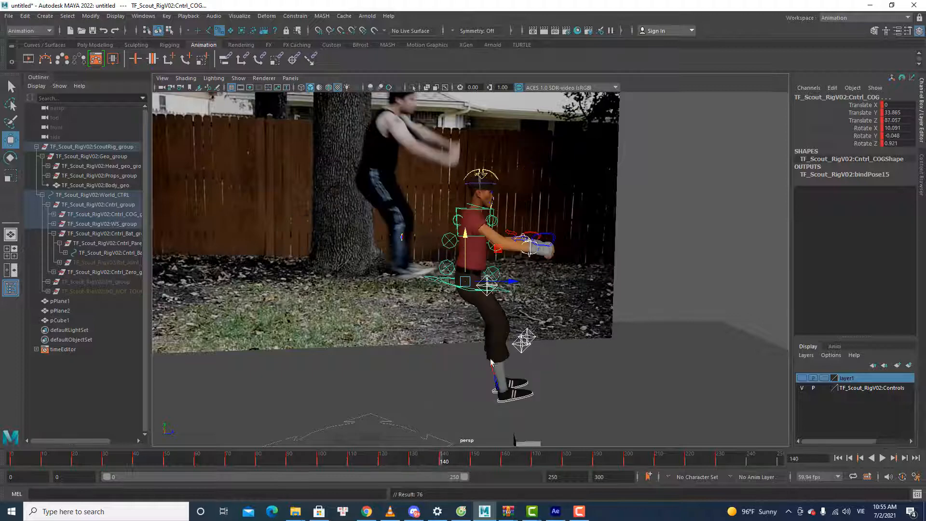
left_click_drag(500, 336, 482, 333, "alt")
scroll(489, 328, "down", 2)
left_click_drag(502, 279, 519, 280)
left_click(475, 462)
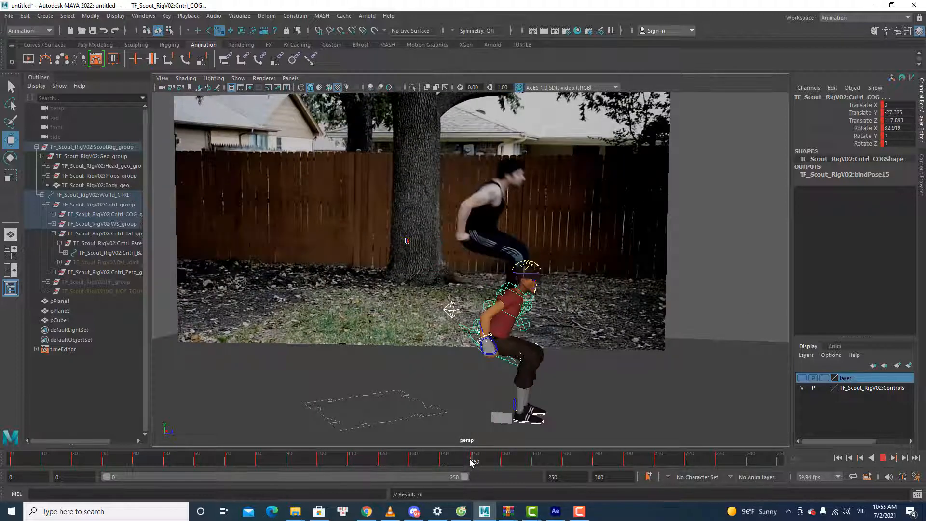
left_click_drag(539, 342, 549, 344)
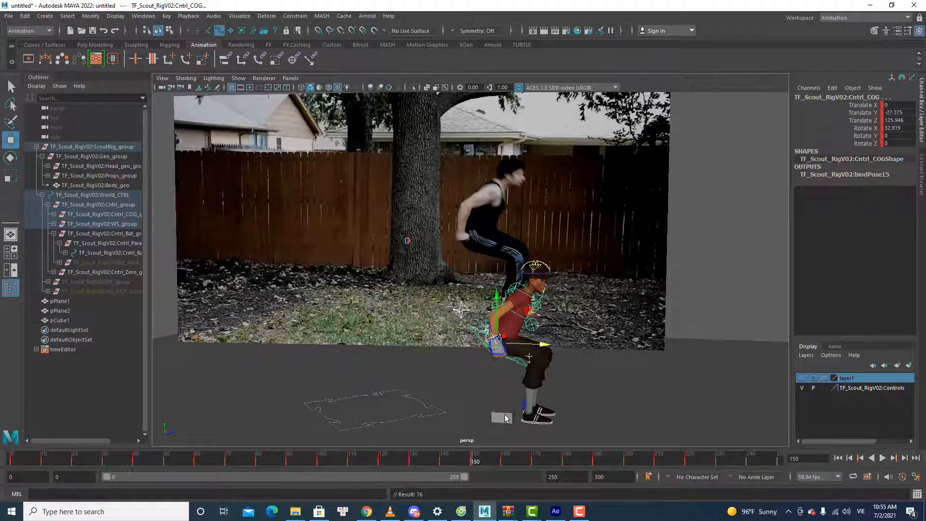
Step: Move the reference cube forward against the character's heels, to a Translate Z of about 64.4
middle_click_drag(542, 384, 548, 274, "alt")
scroll(548, 275, "up", 3)
left_click_drag(548, 274, 554, 277, "alt")
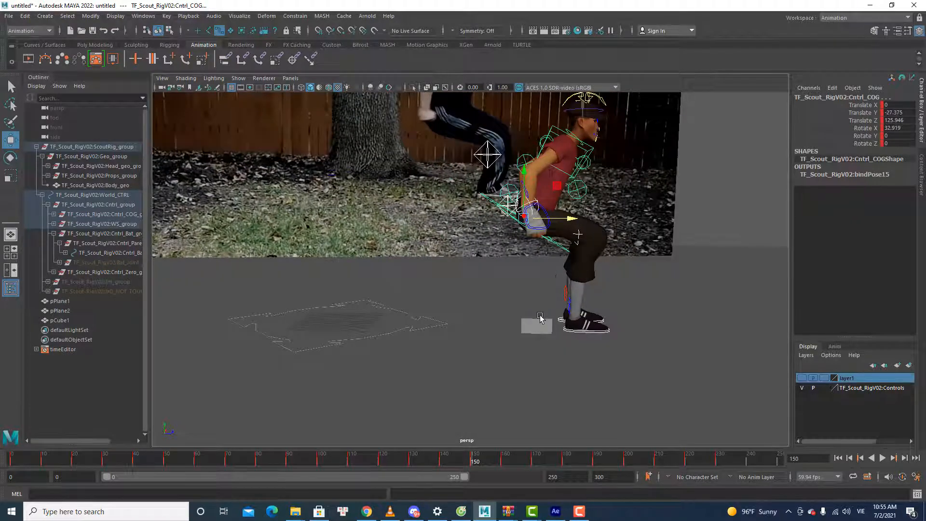
left_click(541, 315)
key("v")
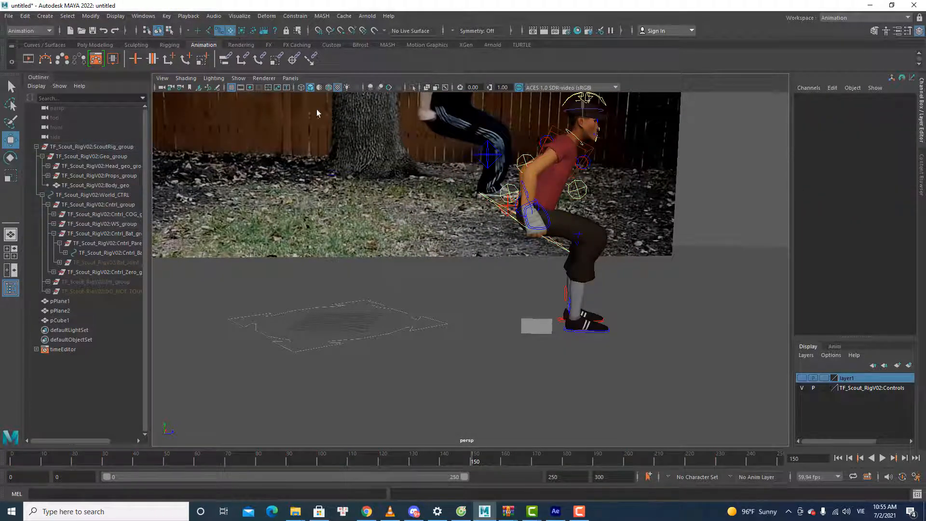
left_click(538, 314)
middle_click_drag(585, 325, 596, 334)
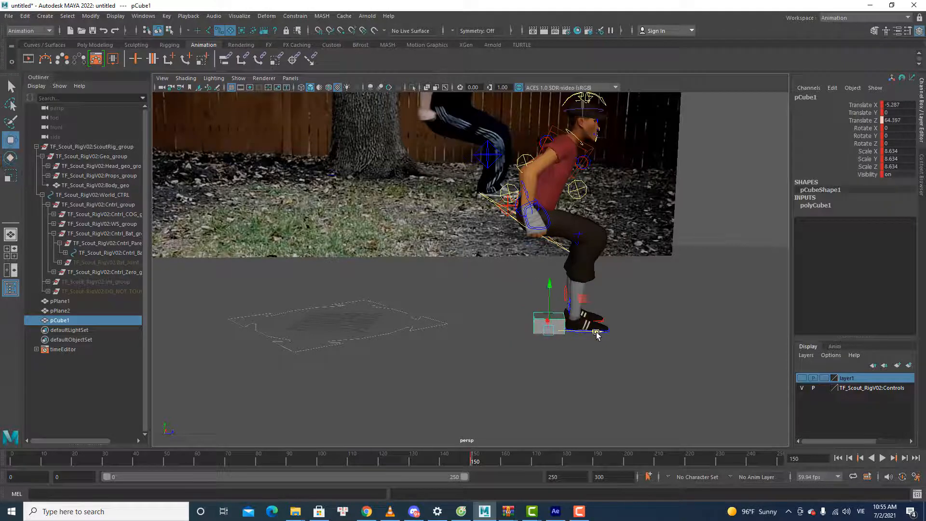
Step: Reselect the IK hands, arm pole vectors, COG, feet and leg pole vectors at frame 150
key("q")
left_click(518, 217)
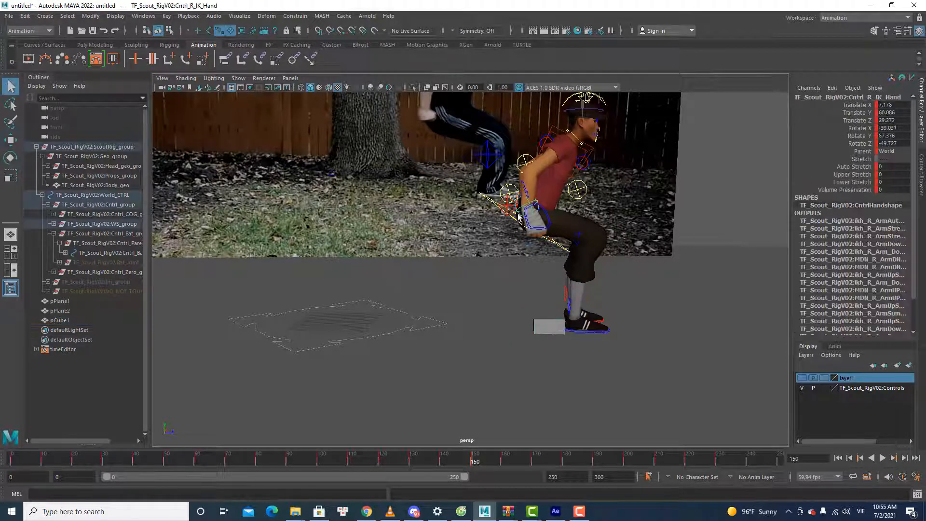
left_click(488, 155)
left_click_drag(488, 155, 559, 204, "alt")
left_click(493, 202)
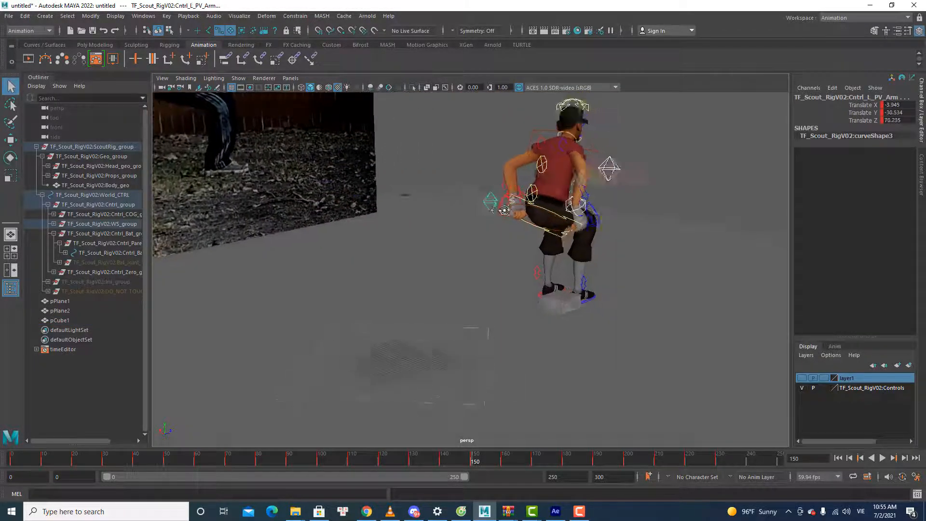
left_click_drag(489, 201, 430, 298, "alt")
left_click(451, 262)
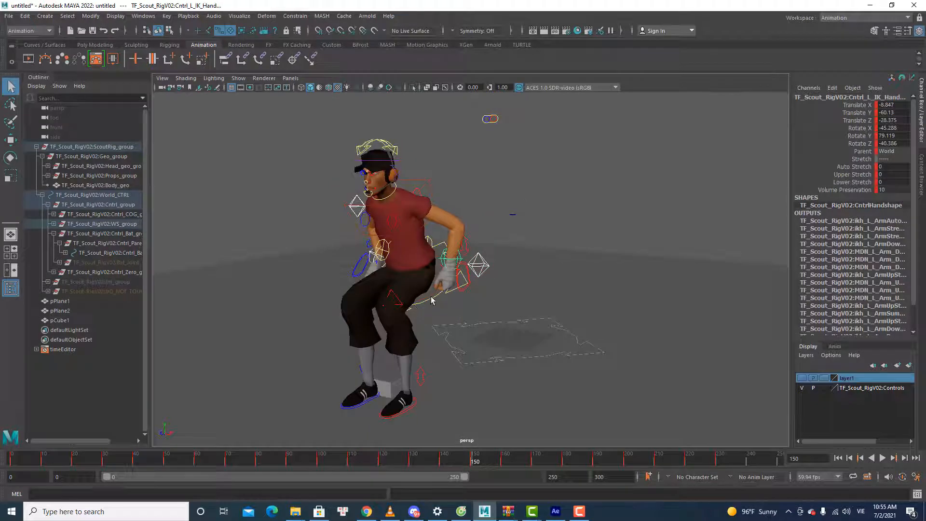
left_click(452, 294)
left_click(389, 413)
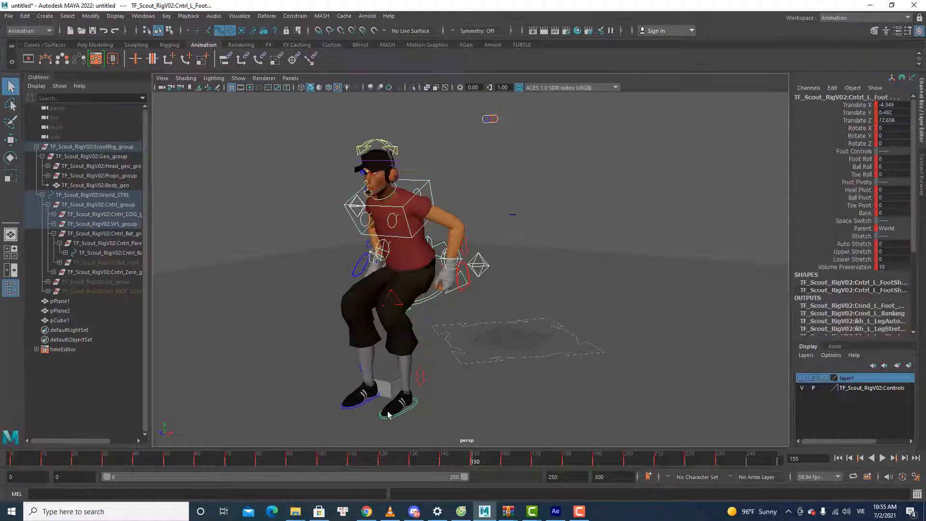
left_click_drag(372, 401, 473, 338, "alt")
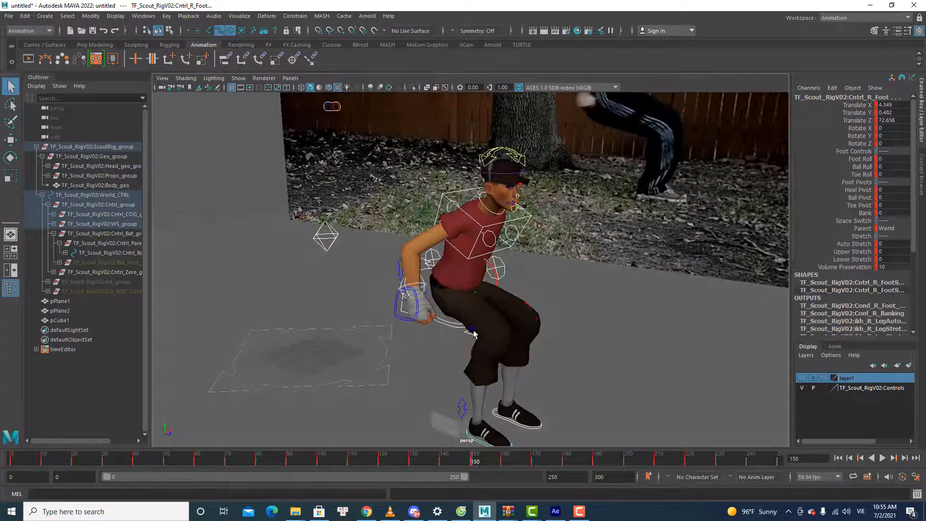
left_click(526, 308)
left_click(528, 309)
left_click_drag(529, 309, 568, 314, "alt")
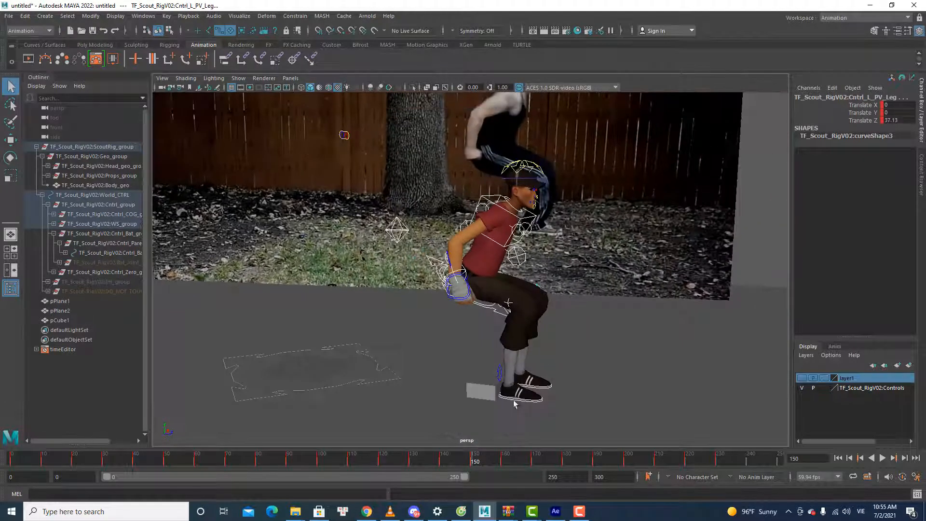
mouse_move(515, 403)
left_mouse_down("alt")
mouse_move(519, 375)
mouse_move(529, 406)
left_mouse_up("alt")
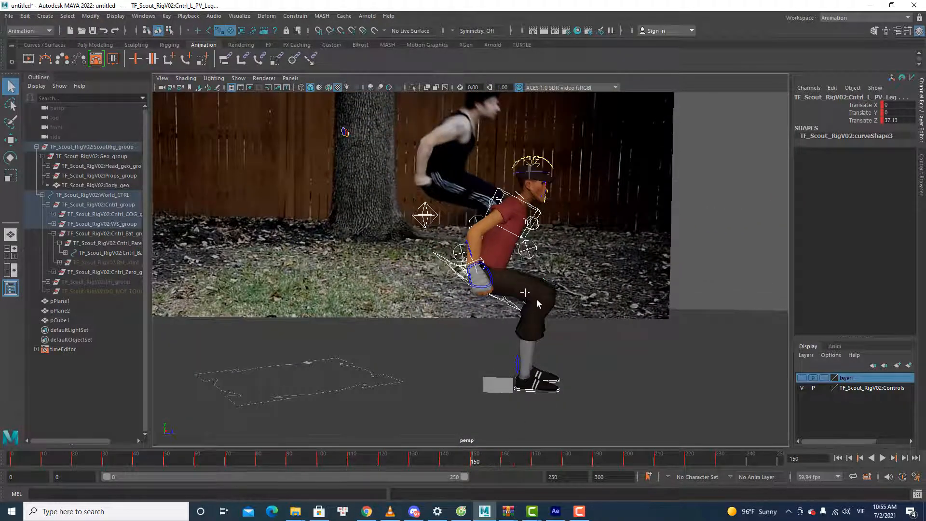
Step: Check the neighbouring frames, then reposition the reference cube against the heels at frame 150, with Translate Z about 64.5, and key it
key("w")
left_click(501, 464)
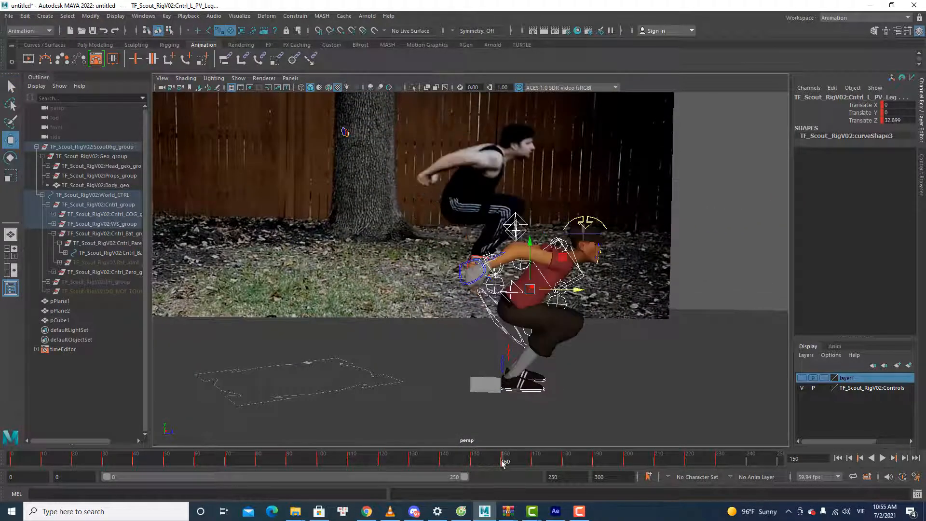
mouse_move(478, 461)
left_mouse_down()
mouse_move(424, 461)
mouse_move(473, 461)
mouse_move(461, 464)
left_mouse_up()
left_click_drag(465, 465, 472, 464)
key("q")
left_click(491, 385)
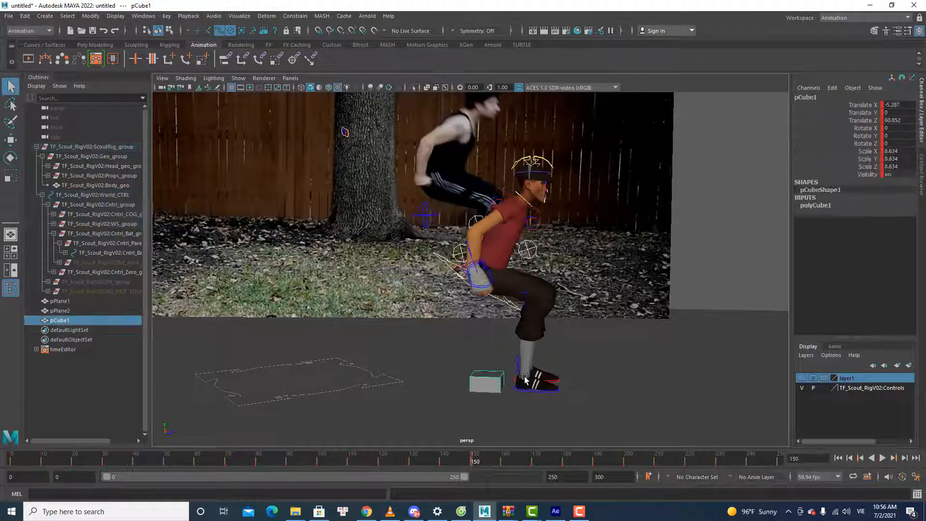
key("w")
left_click_drag(533, 392, 552, 396)
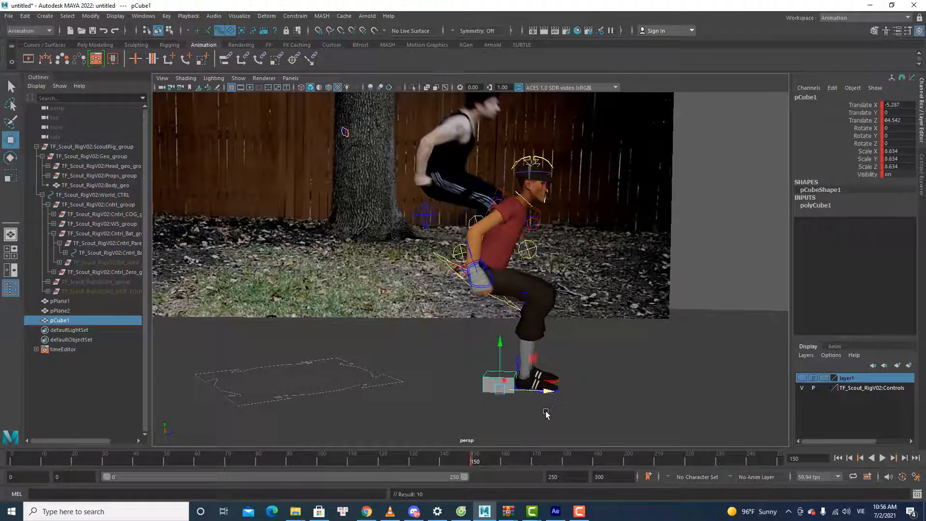
Step: Select the foot, hand, COG, arm pole vector and leg pole vector controls again, leaving the ground plane unselected
key("q")
left_click(552, 389)
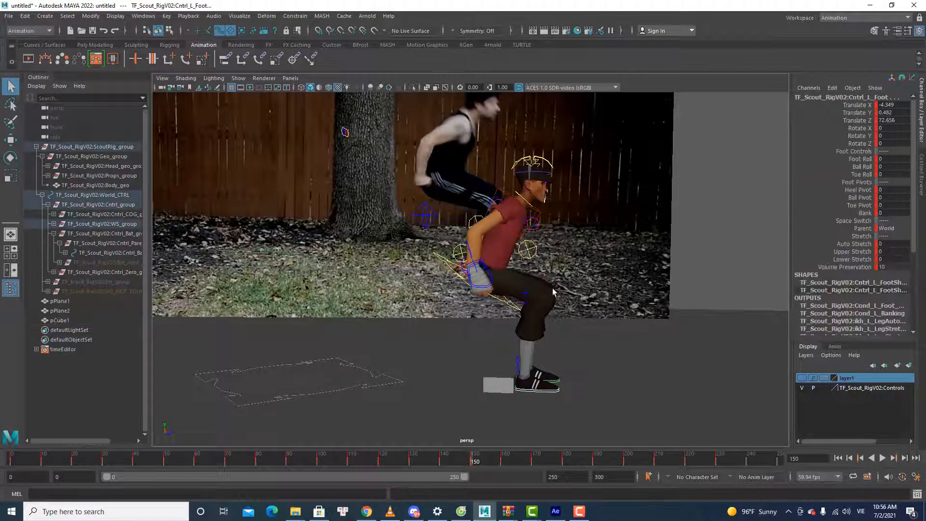
left_click(480, 261, "shift")
scroll(538, 377, "up", 4)
left_click_drag(538, 377, 513, 289, "alt")
left_click(473, 257, "shift")
left_click(398, 343)
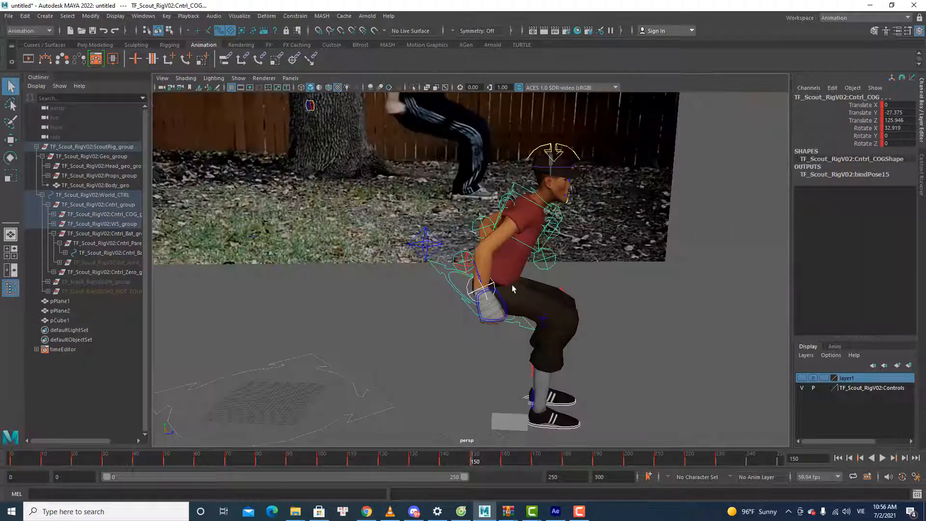
left_click(469, 268)
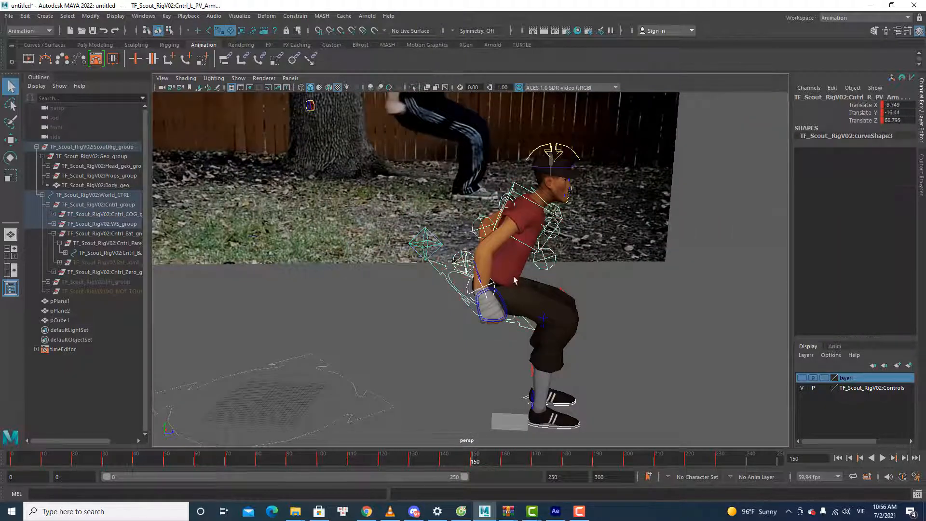
left_click(566, 292)
key("ctrl+z")
left_click(564, 290, "shift")
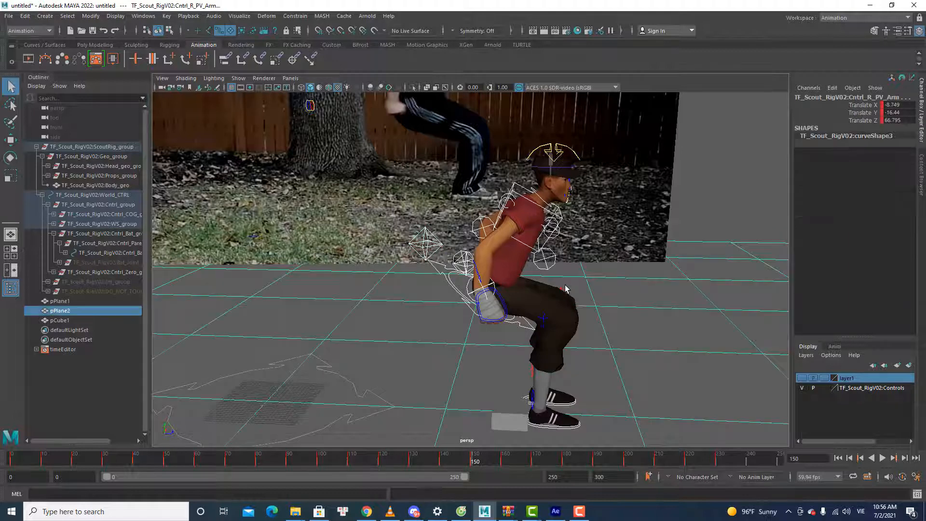
key("ctrl+z")
left_click(562, 289, "shift")
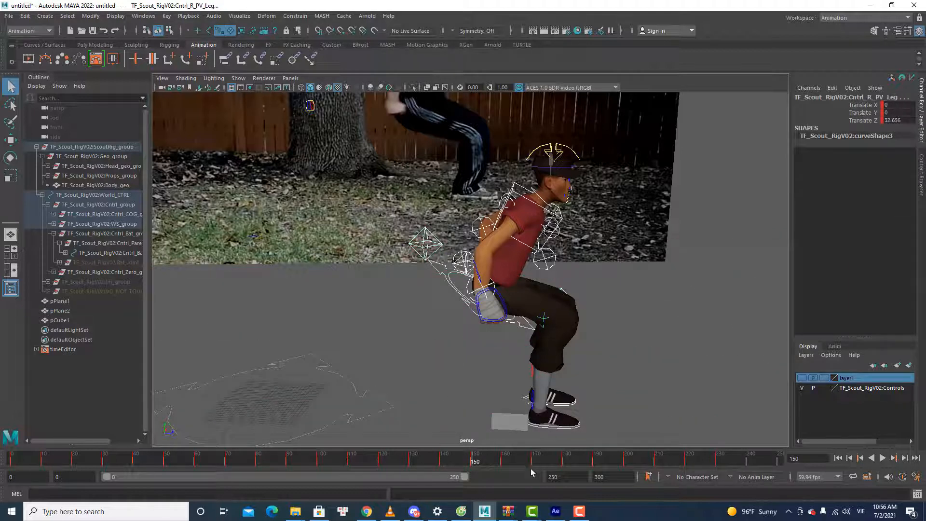
Step: Move the selected controls forward at frames 160, 170 and 180 so the heels line up with the cube, keying each pose
key("e")
key("w")
left_click_drag(535, 443, 537, 432, "alt")
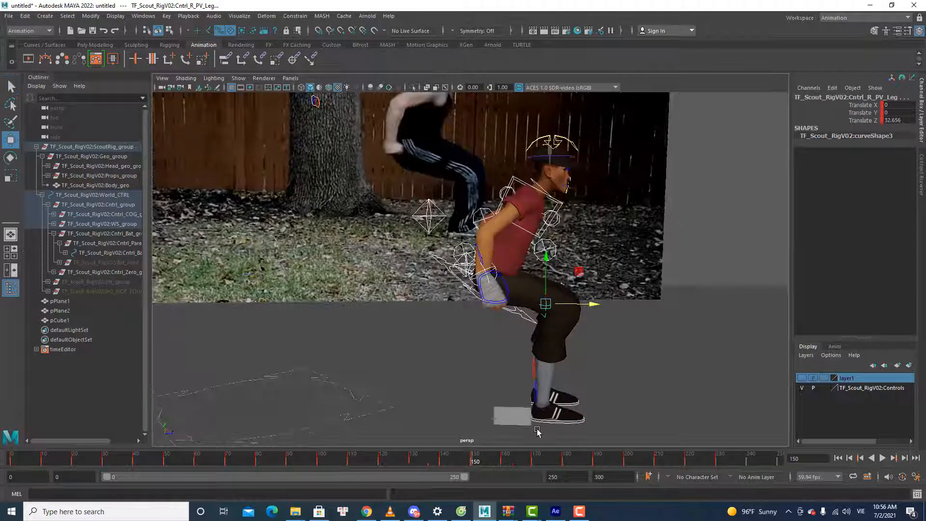
left_click(501, 458)
left_click_drag(575, 303, 624, 308)
left_click(534, 459)
left_click(565, 459)
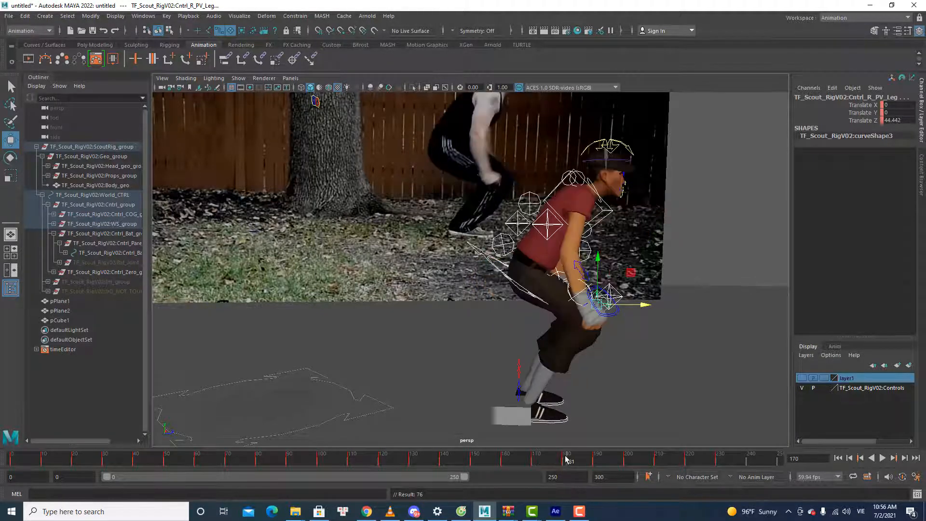
left_click_drag(643, 304, 656, 309)
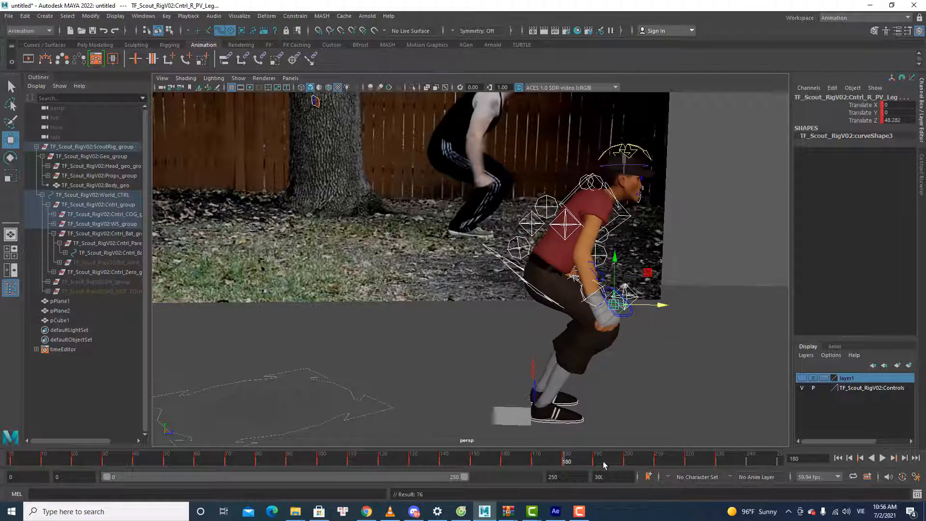
Step: Align the selected controls with the cube at frames 190 and 200 by shifting them forward
left_click_drag(598, 456, 595, 458)
left_click_drag(609, 304, 630, 305)
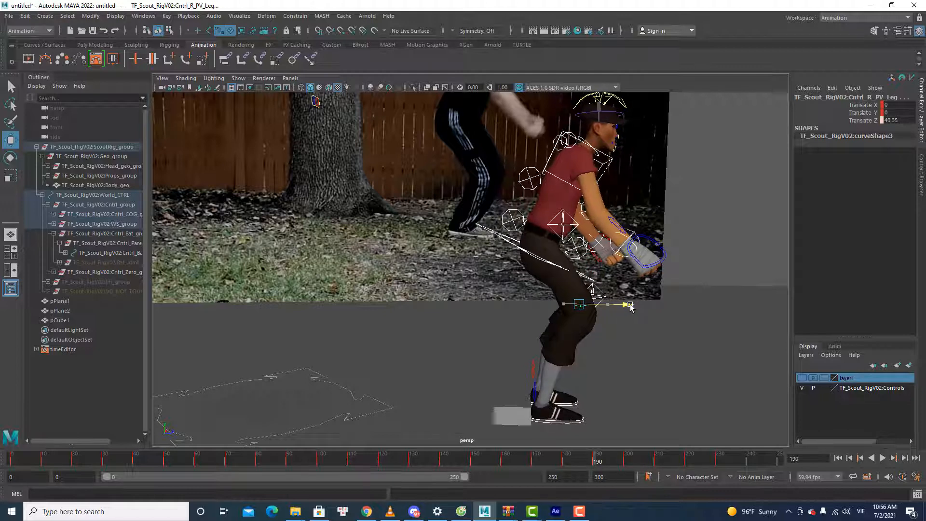
left_click(627, 457)
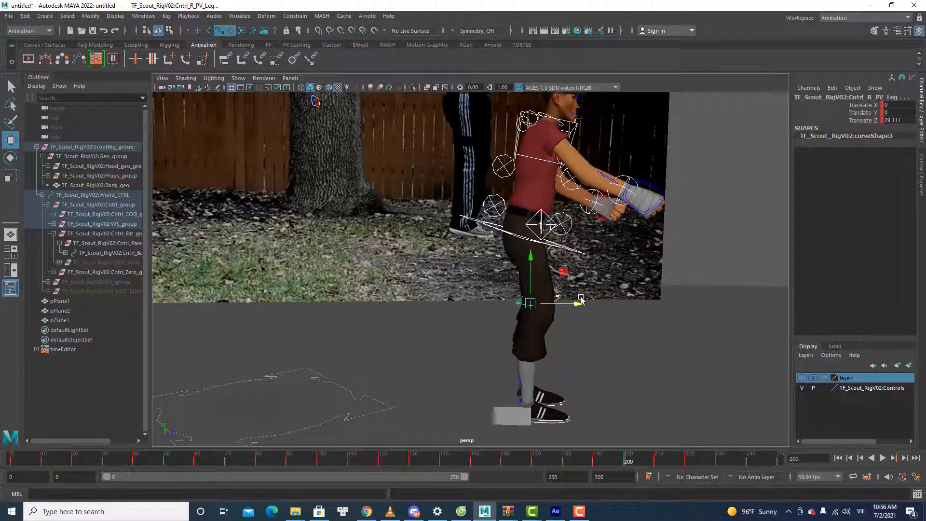
key("ctrl+z")
left_click_drag(601, 304, 590, 312)
Step: Shift the standing poses at frames 210, 220 and 230 forward so the feet stay against the cube, and key them
left_click(656, 460)
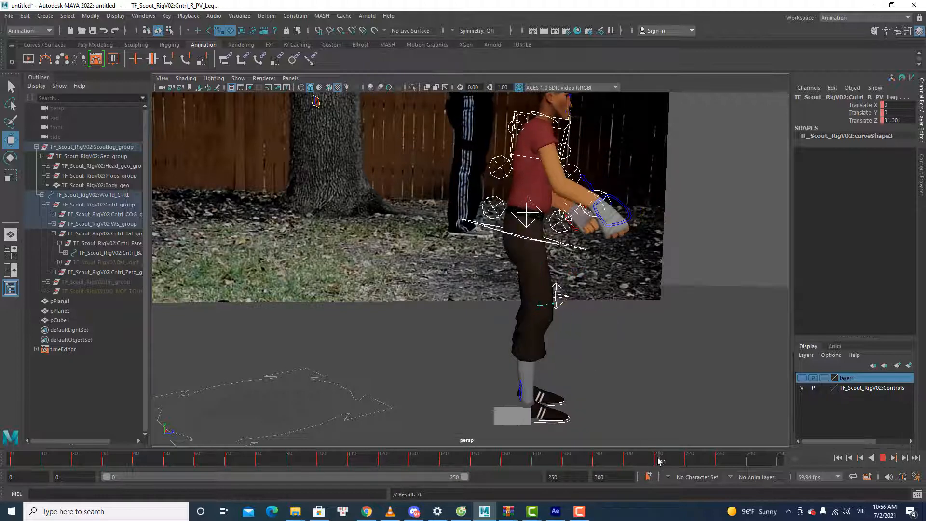
left_click_drag(594, 310, 626, 307)
left_click(688, 462)
left_click(718, 460)
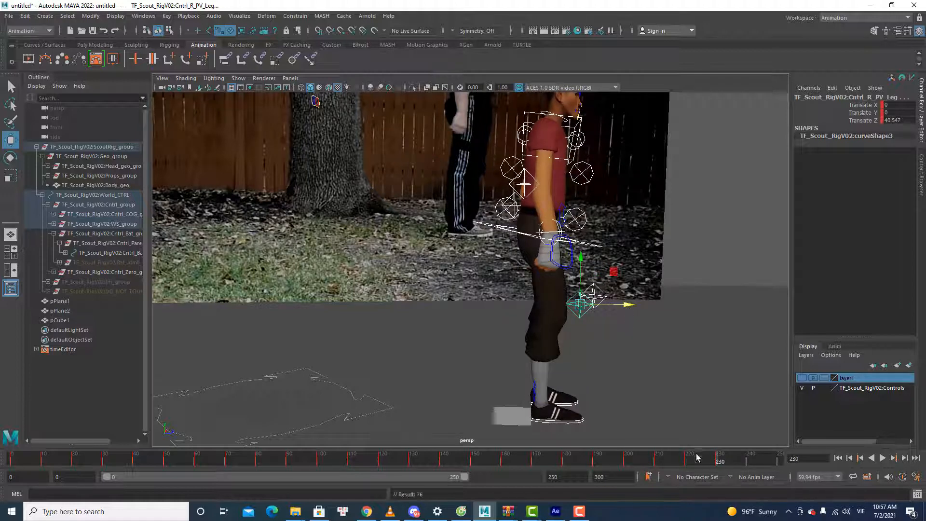
Step: Scrub back and play the animation to review the whole jump against the reference footage
left_click_drag(712, 462, 230, 457)
scroll(404, 322, "down", 3)
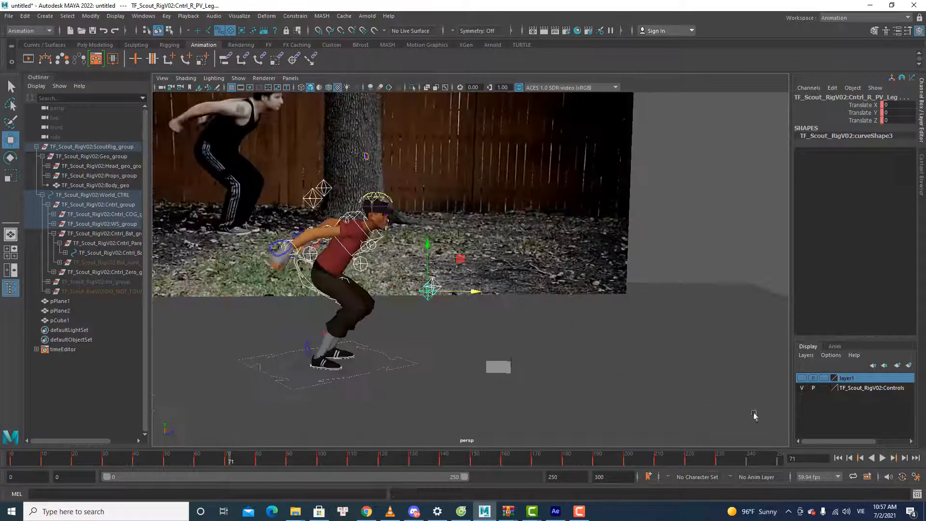
left_click(879, 457)
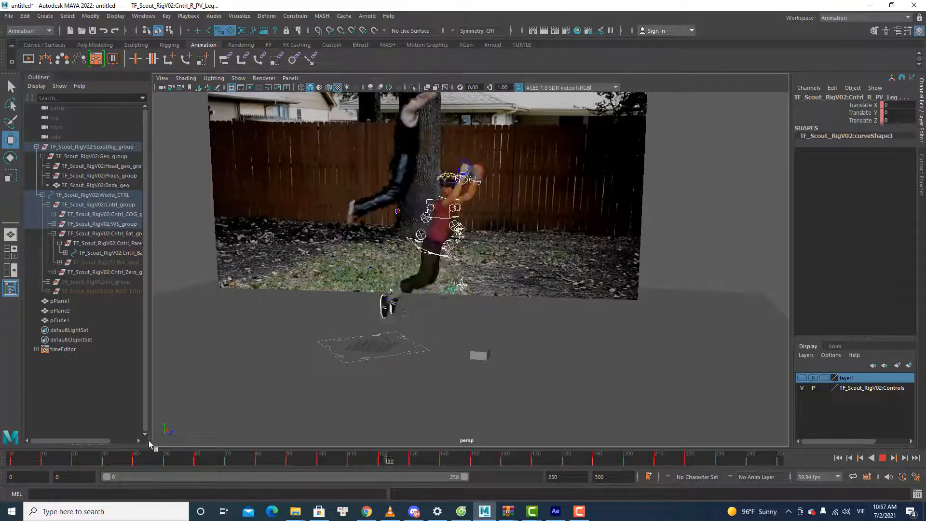
left_click(883, 458)
Step: Raise both foot controls and move them forward on the mid-air pose at frame 140, keying the pose
left_click_drag(193, 464, 444, 464)
key("q")
left_click(490, 321)
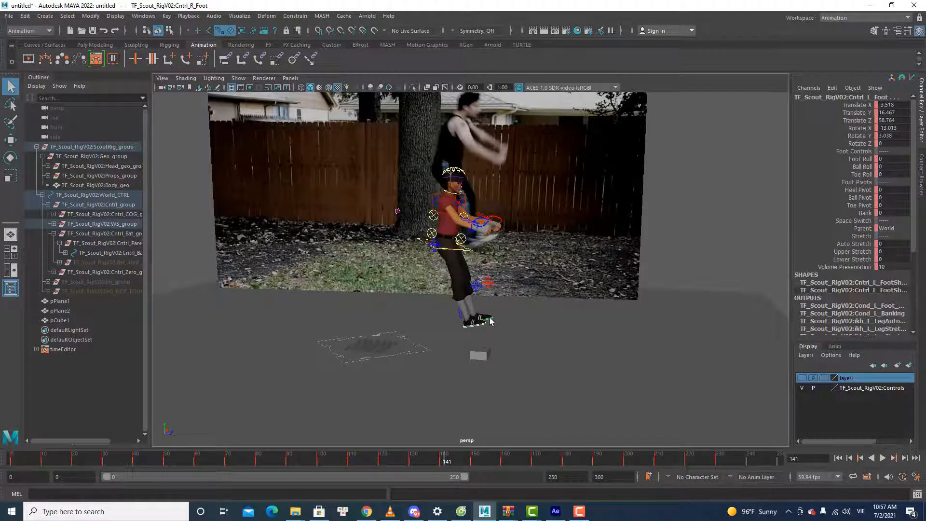
key("w")
left_click_drag(472, 273, 473, 263)
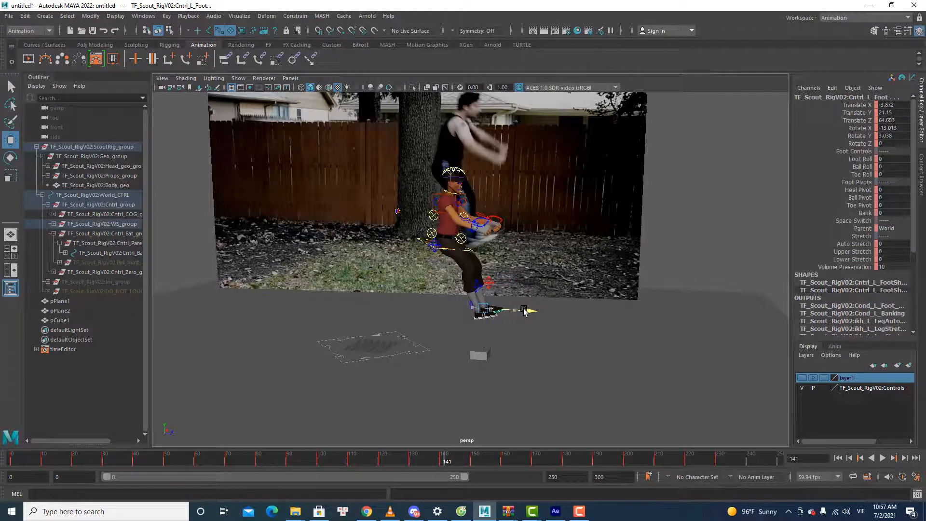
left_click_drag(448, 460, 443, 460)
key("s")
mouse_move(510, 317)
left_mouse_down()
mouse_move(495, 292)
mouse_move(524, 312)
left_mouse_up()
left_click_drag(485, 260, 485, 258)
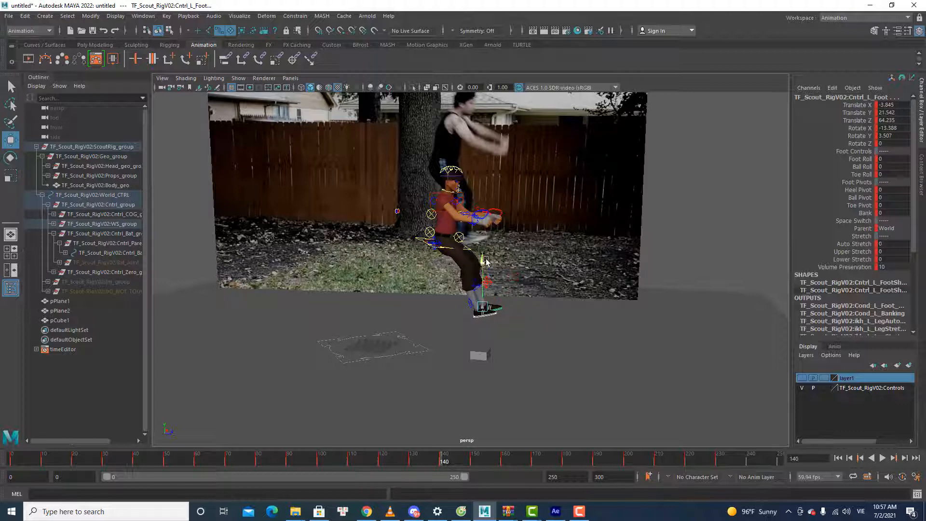
mouse_move(442, 461)
left_mouse_down()
mouse_move(471, 459)
mouse_move(443, 460)
left_mouse_up()
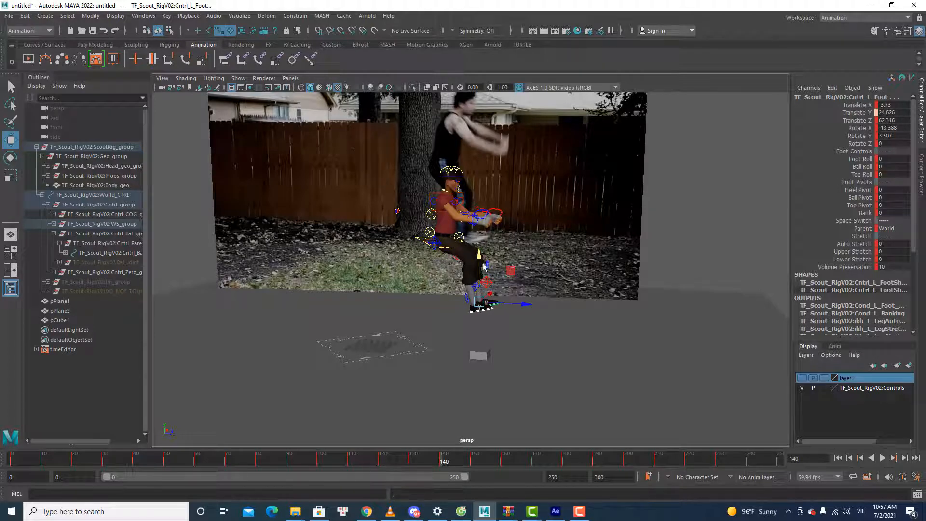
Step: Shift the COG control forward at frame 140 to bring the body over the feet
key("q")
scroll(425, 255, "up", 2)
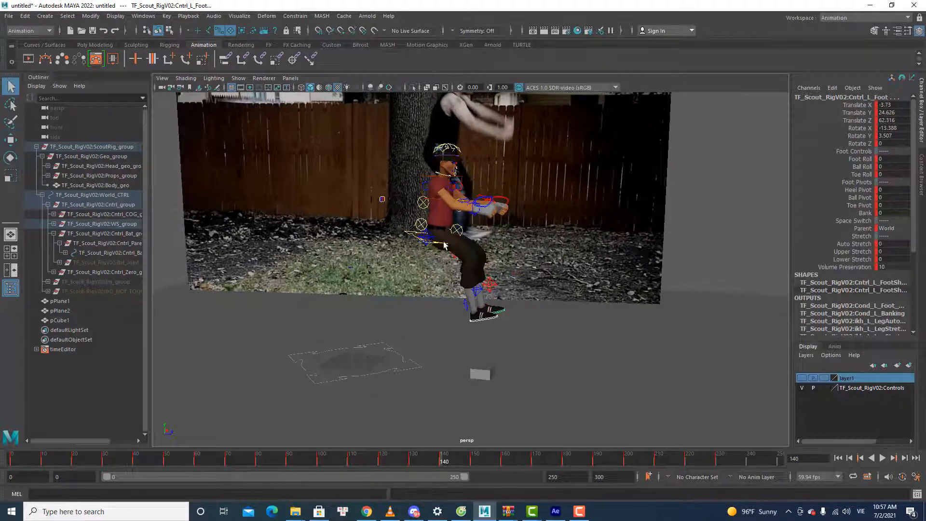
left_click(444, 245)
key("w")
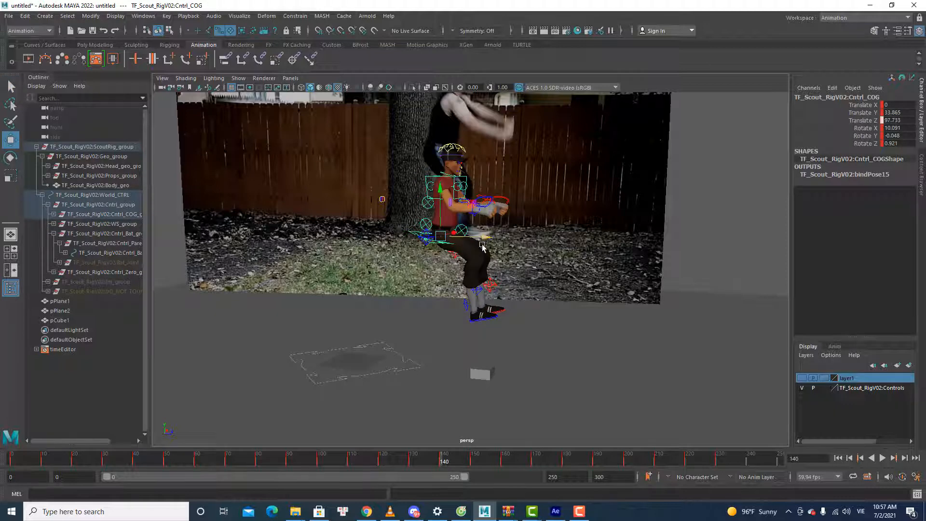
Step: Move the COG control slightly back and up on the landing pose at frame 150, scrubbing the jump to check it
key("alt+v")
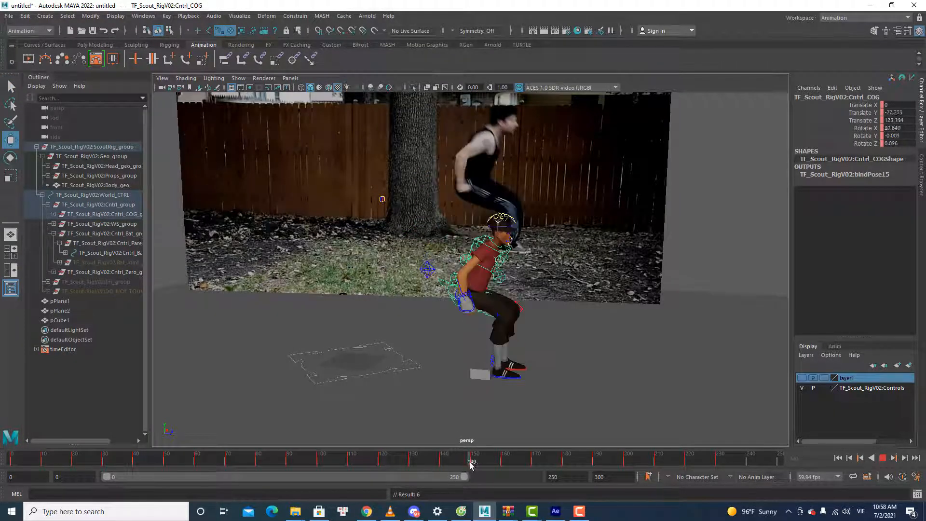
key("e")
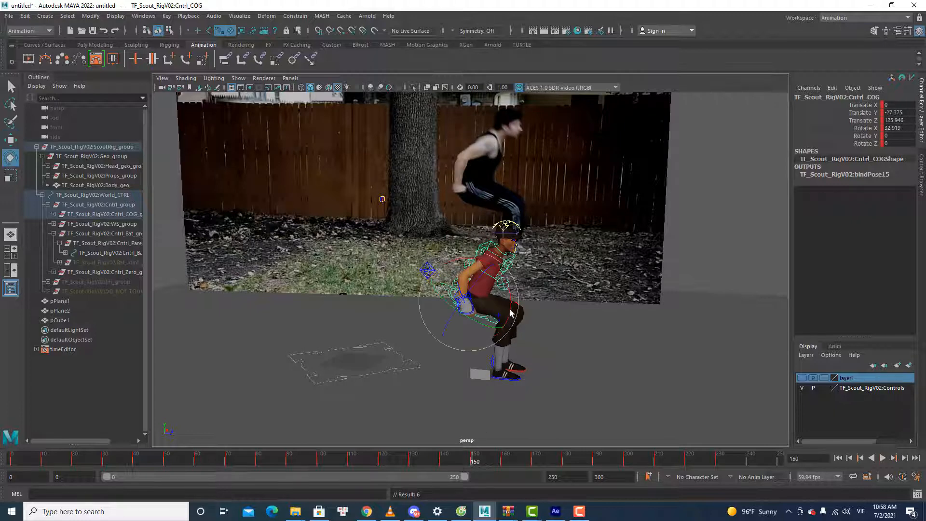
key("w")
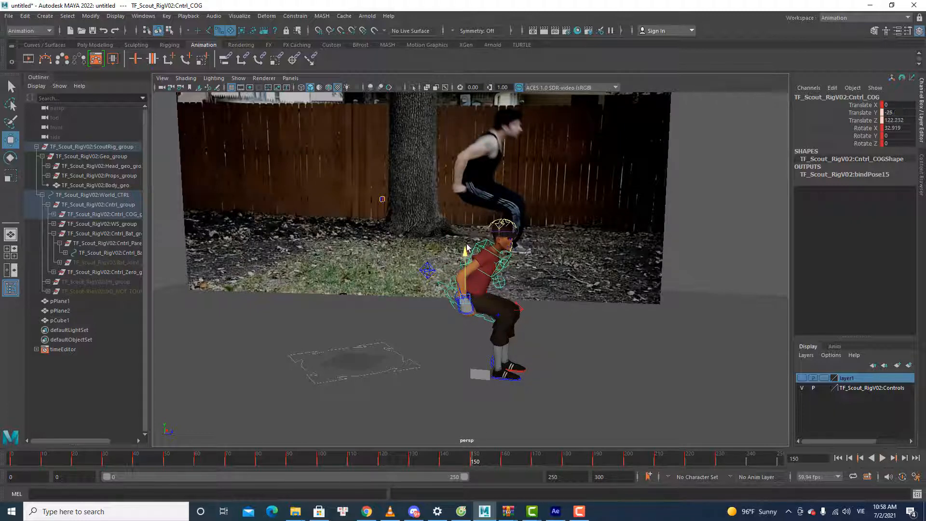
left_click_drag(473, 457, 381, 473)
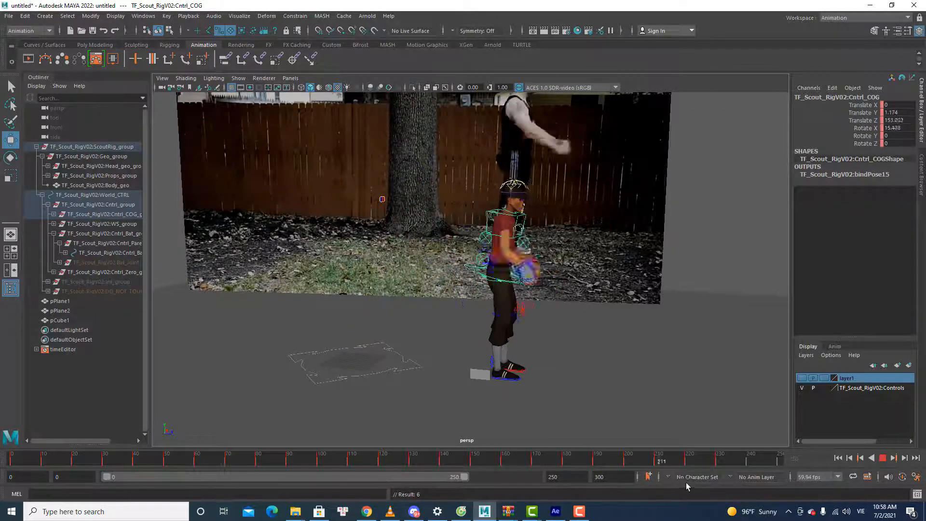
Step: Play the jump animation to review it against the reference footage, stop playback and clear the selection
left_click(883, 457)
left_click(883, 458)
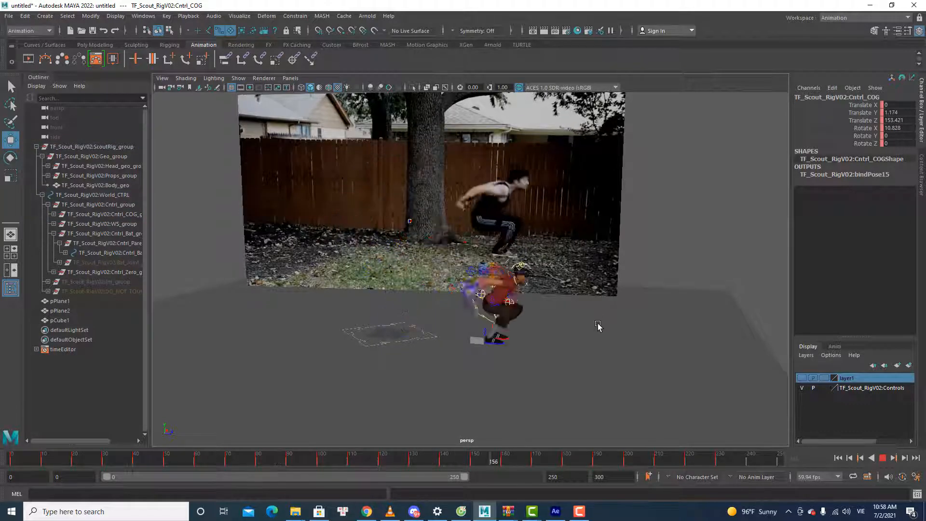
left_click(882, 457)
left_click(724, 401)
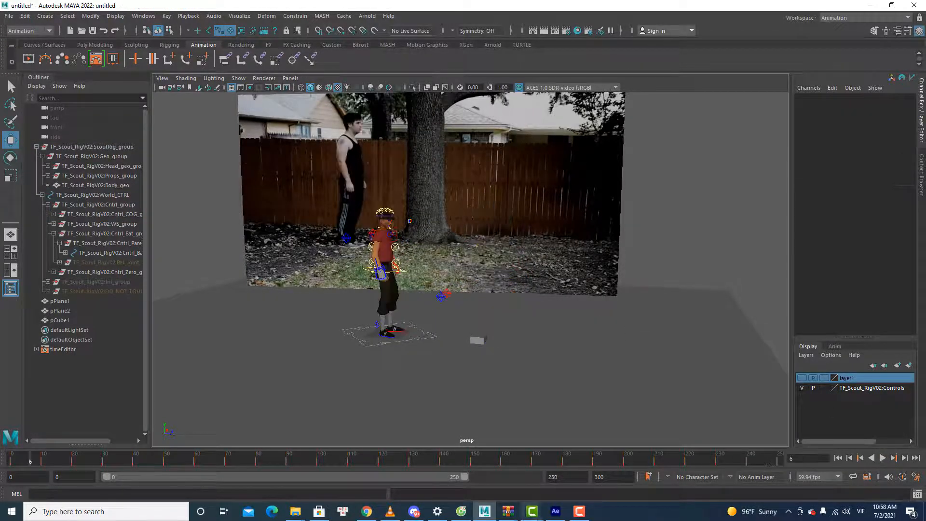
Step: Switch to Discord, send the message "10 frame 1" in the chat channel, and return to Maya
left_click(414, 511)
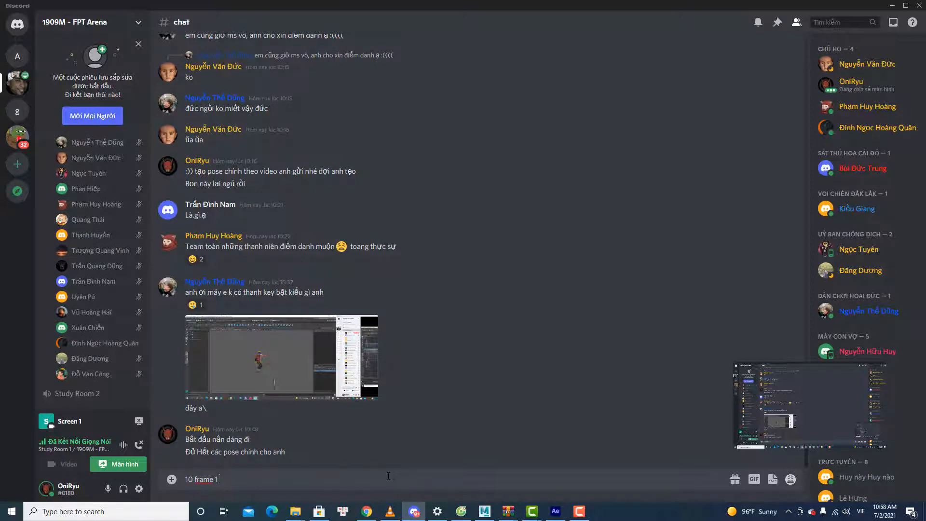
key("Return")
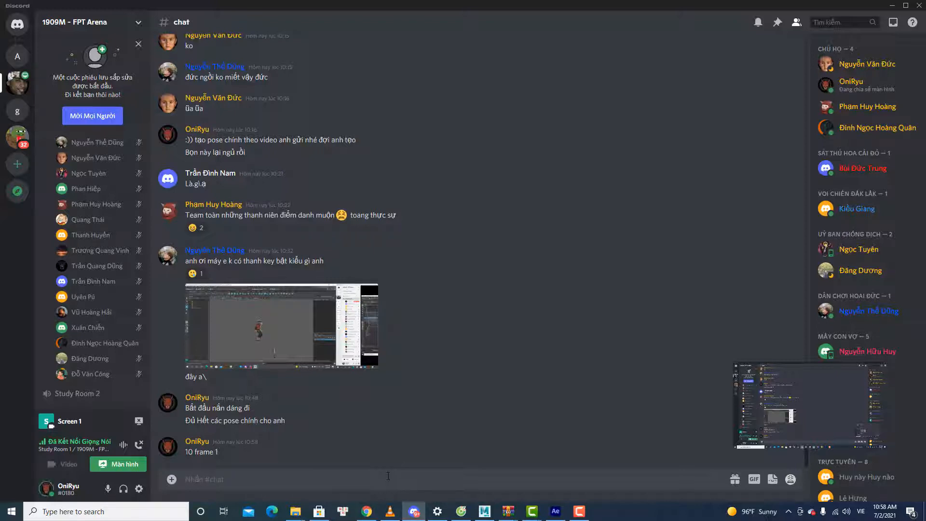
left_click(484, 510)
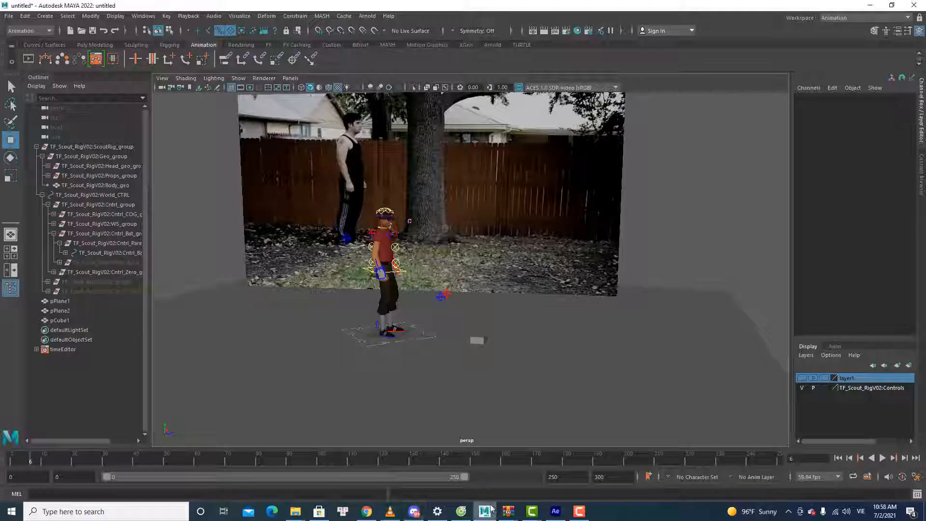
Step: Return to frame 0, frame the character more closely and play the whole jump
scroll(519, 409, "up", 2)
left_click_drag(470, 461, 10, 465)
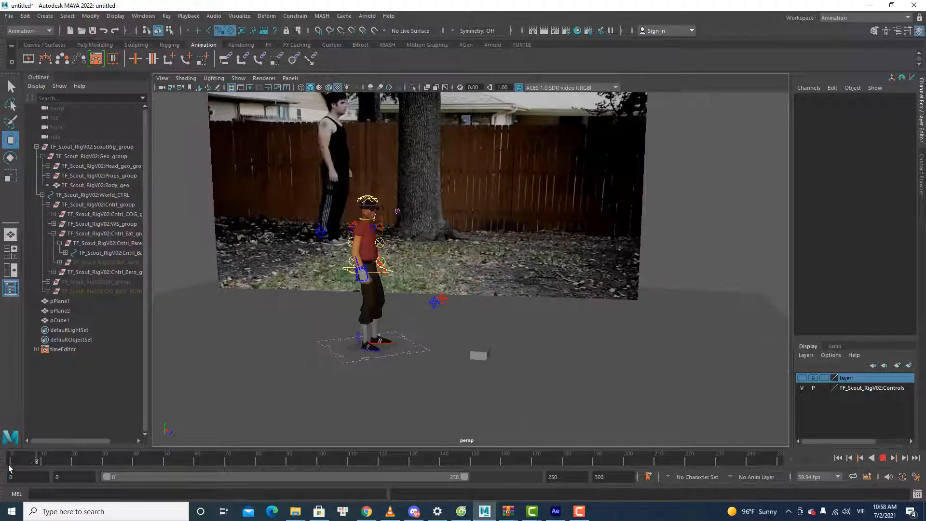
middle_click_drag(446, 317, 450, 361, "alt")
left_click_drag(449, 361, 445, 341, "alt")
scroll(444, 342, "up", 3)
middle_click_drag(445, 342, 472, 323, "alt")
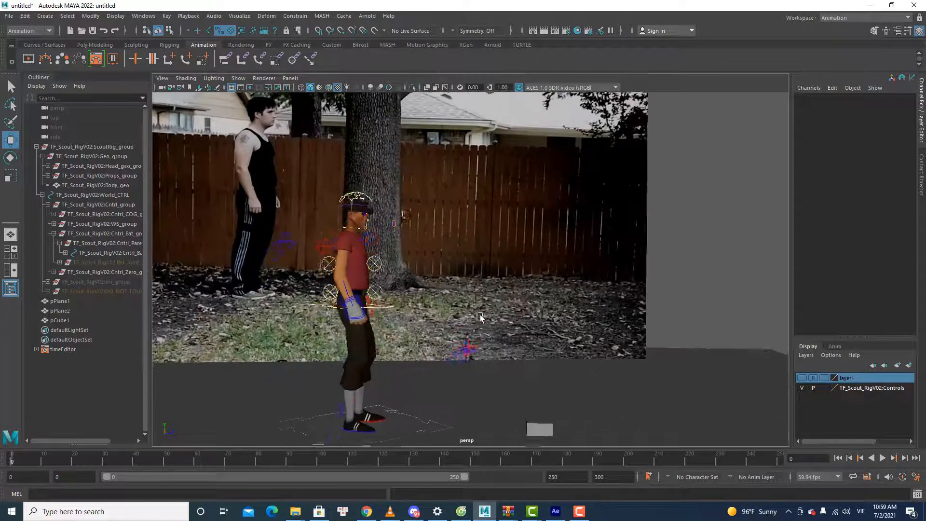
left_click_drag(473, 323, 454, 335, "alt")
left_click(883, 458)
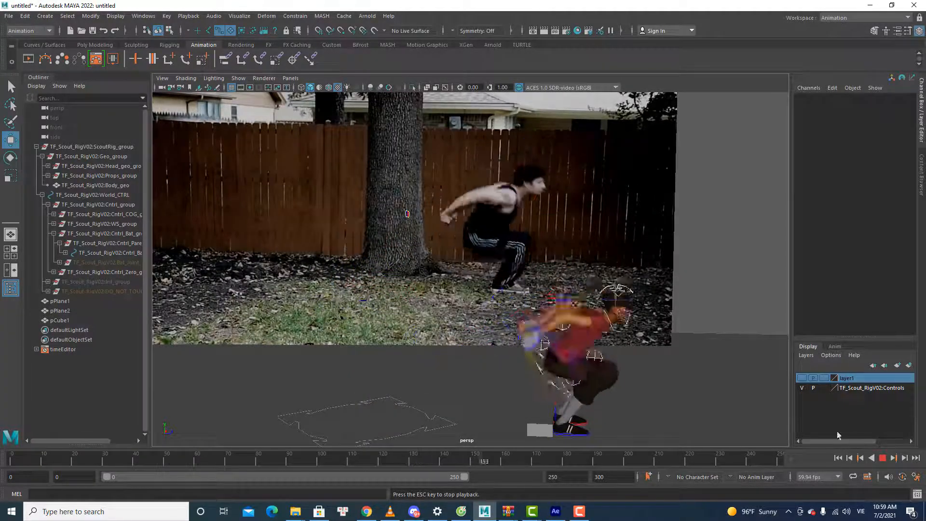
Step: Hide the NURBS curves in the viewport, review the looping jump without the rig controls, and stop playback
left_click(238, 78)
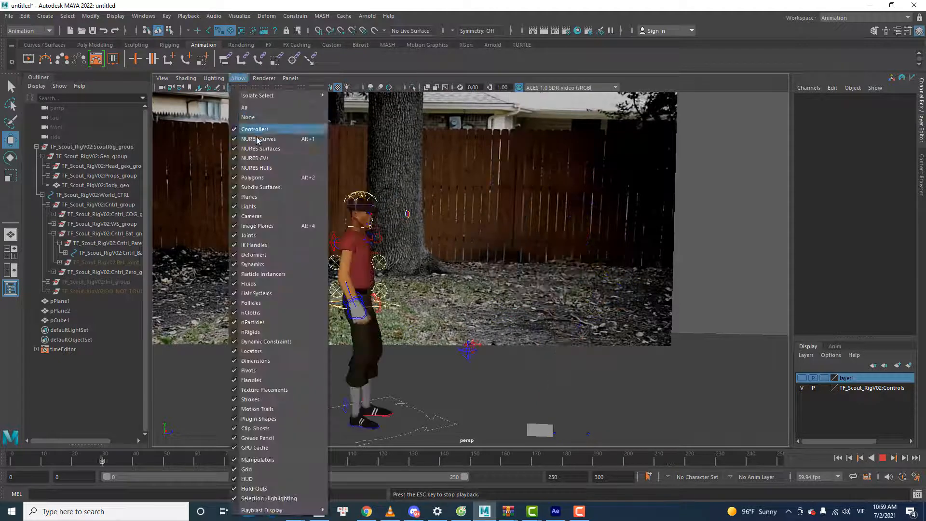
left_click(260, 139)
scroll(414, 222, "down", 2)
left_click_drag(426, 224, 405, 231, "alt")
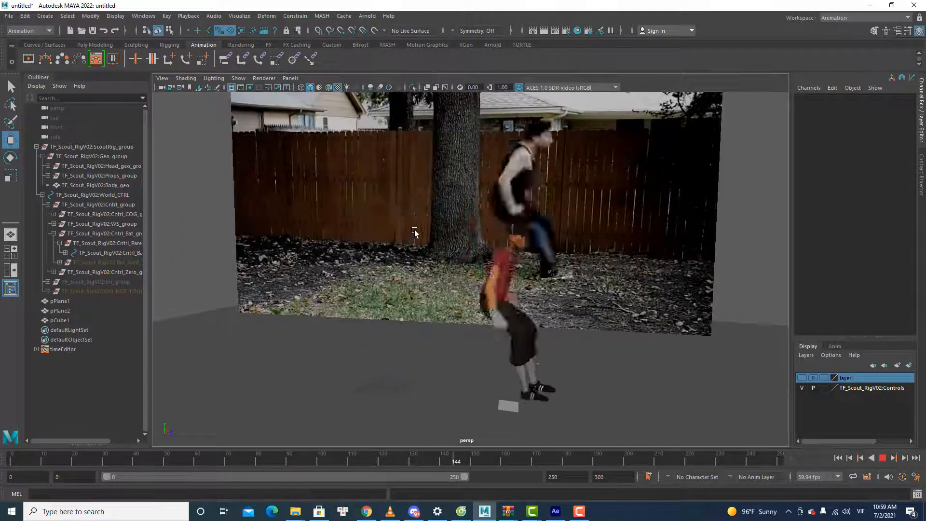
scroll(429, 229, "down", 2)
left_click_drag(445, 250, 448, 251, "alt")
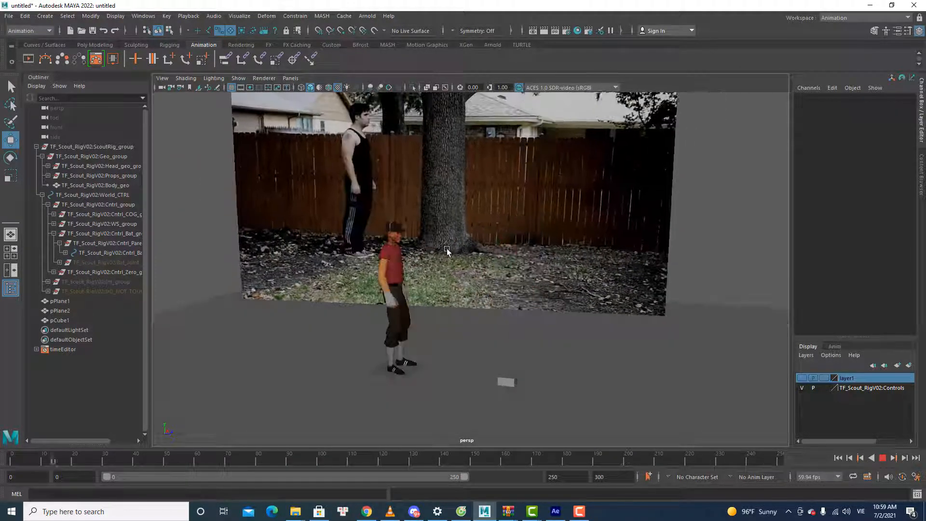
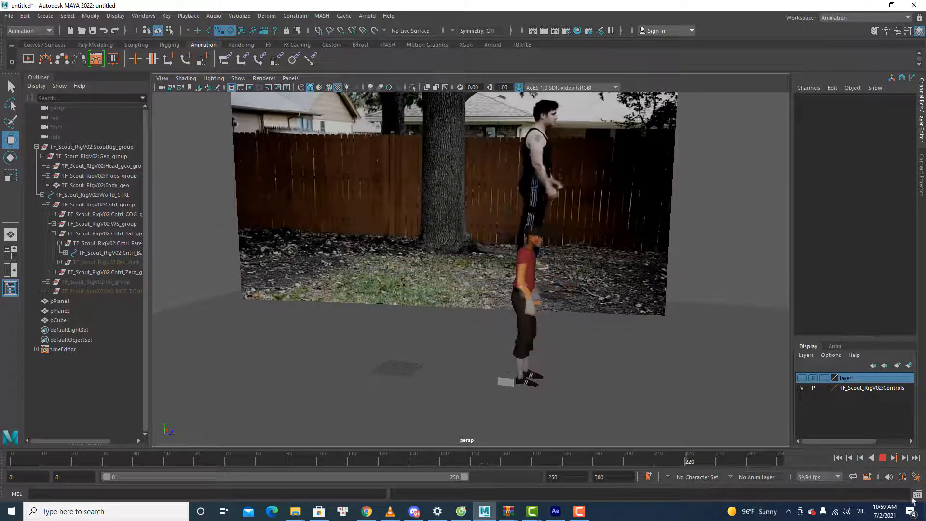
left_click(882, 458)
Step: Go to the take-off pose around frame 112 and show the NURBS curves in the viewport again
left_click_drag(204, 455, 358, 468)
scroll(456, 382, "up", 2)
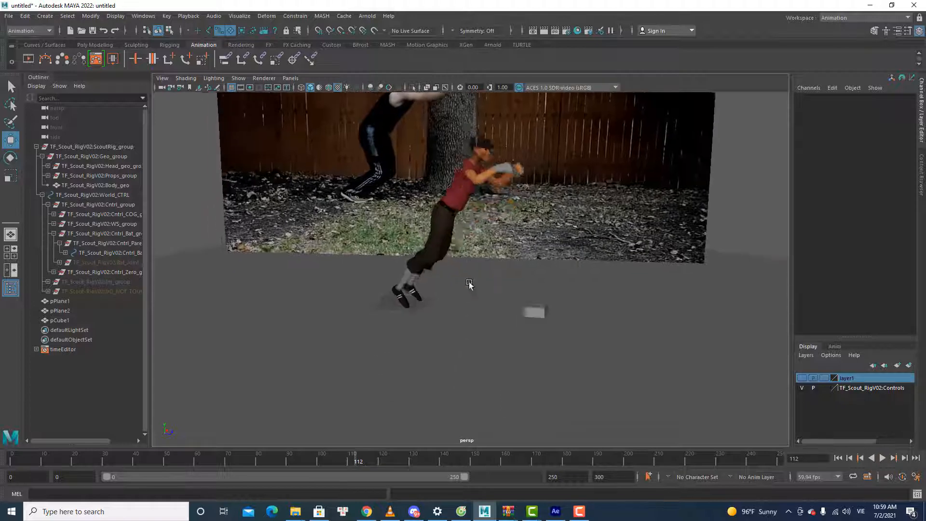
scroll(496, 278, "up", 3)
left_click(238, 78)
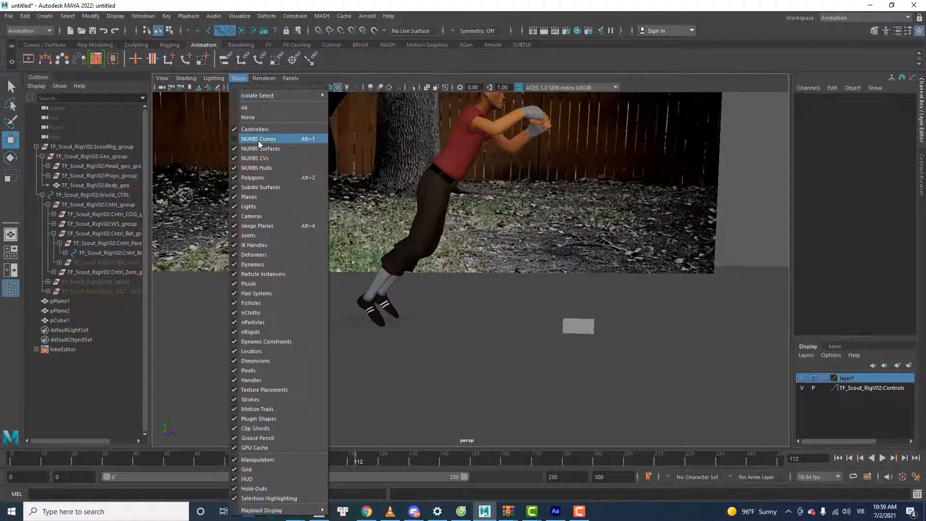
left_click(261, 140)
Step: Select the rig's left and right foot controls together
key("q")
left_click(364, 308)
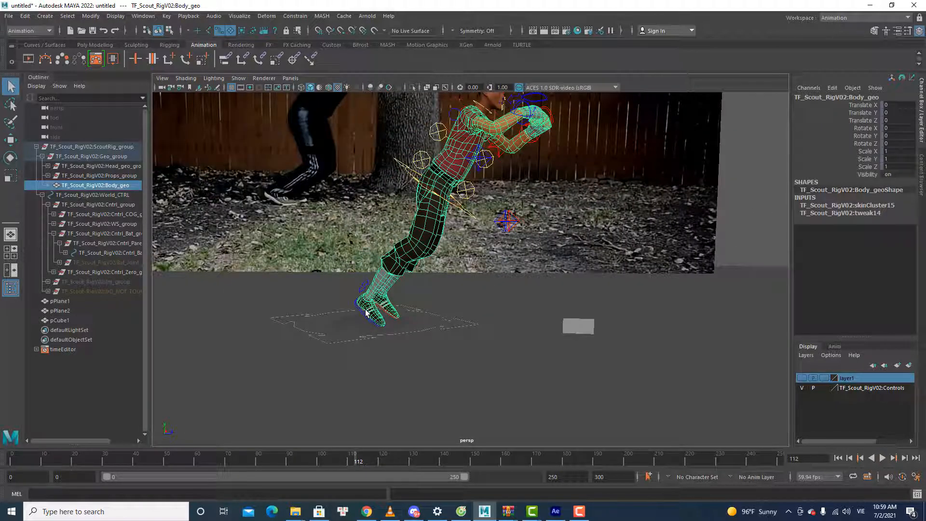
left_click(382, 315)
left_click(387, 314, "shift")
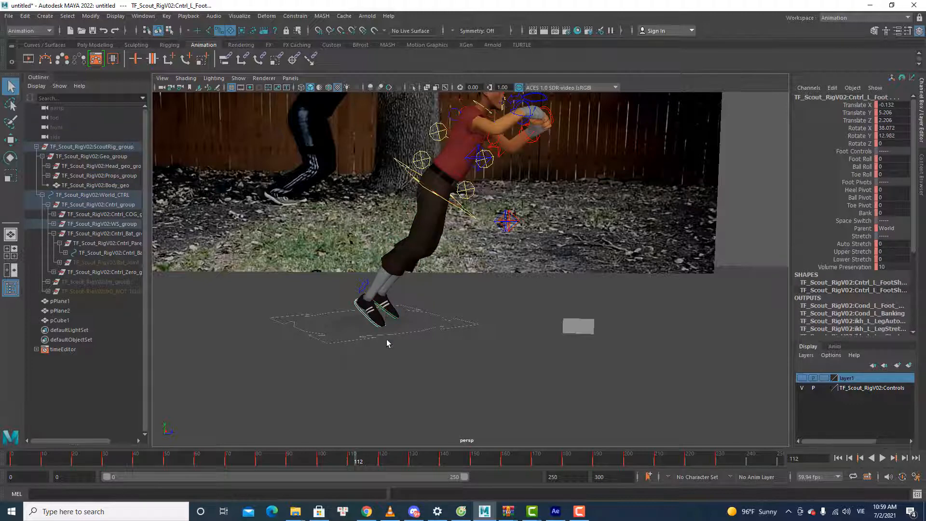
left_click(349, 462)
right_click(350, 462)
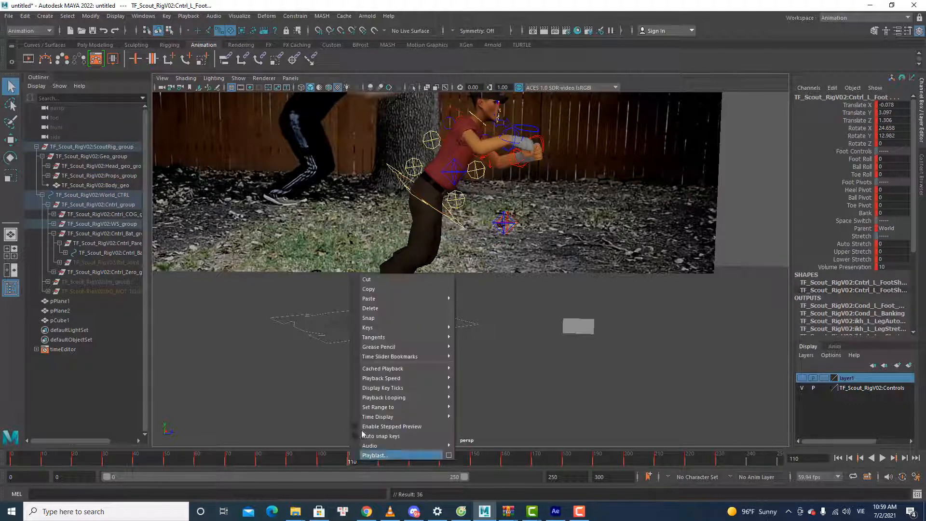
left_click(387, 288)
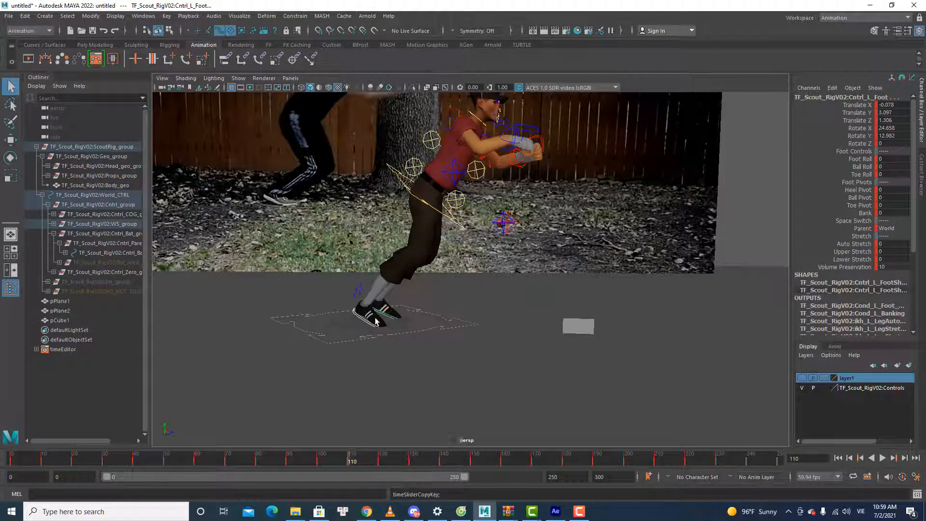
Step: Copy the foot controls' key at frame 100 and paste it at frame 110 so the feet stay planted
left_click(319, 462)
right_click(319, 461)
left_click(359, 289)
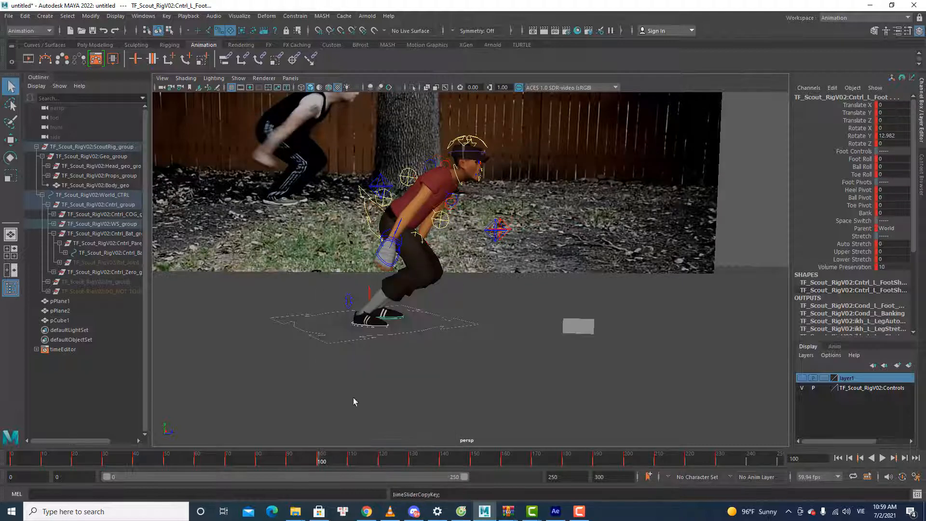
left_click(349, 461)
right_click(349, 462)
mouse_move(401, 306)
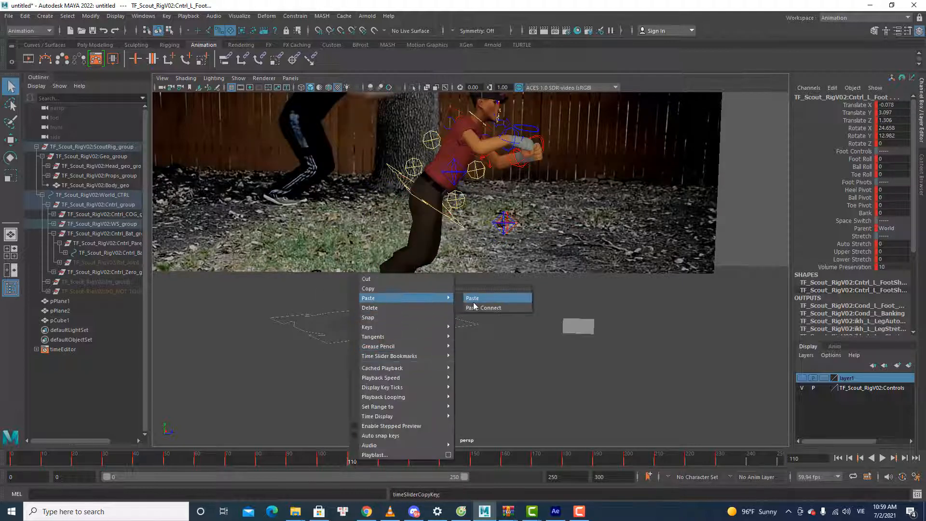
left_click(485, 295)
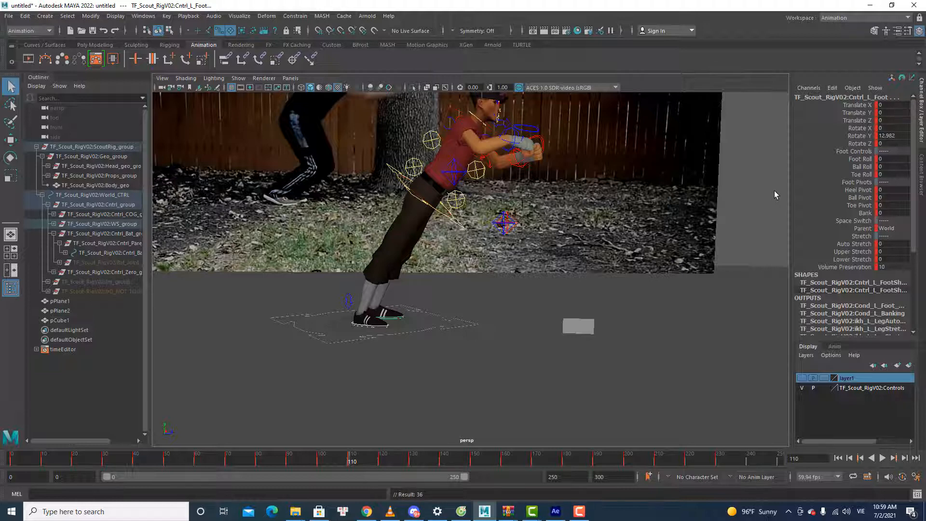
Step: Lower the COG control at frame 110 to a Translate Y of about -13.45 so the knees bend
middle_click_drag(481, 187, 475, 249, "alt")
mouse_move(475, 248)
left_mouse_down("alt")
mouse_move(453, 256)
mouse_move(468, 263)
left_mouse_up("alt")
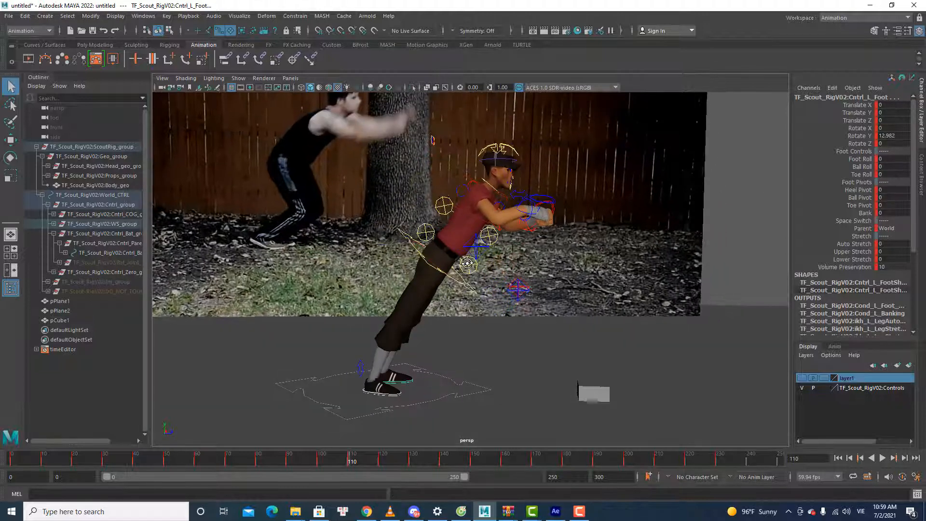
left_click(453, 279)
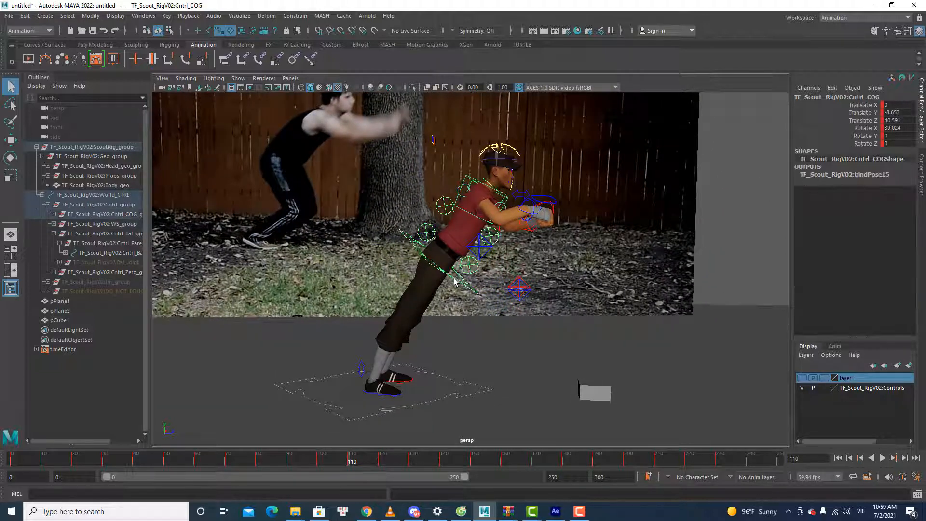
key("w")
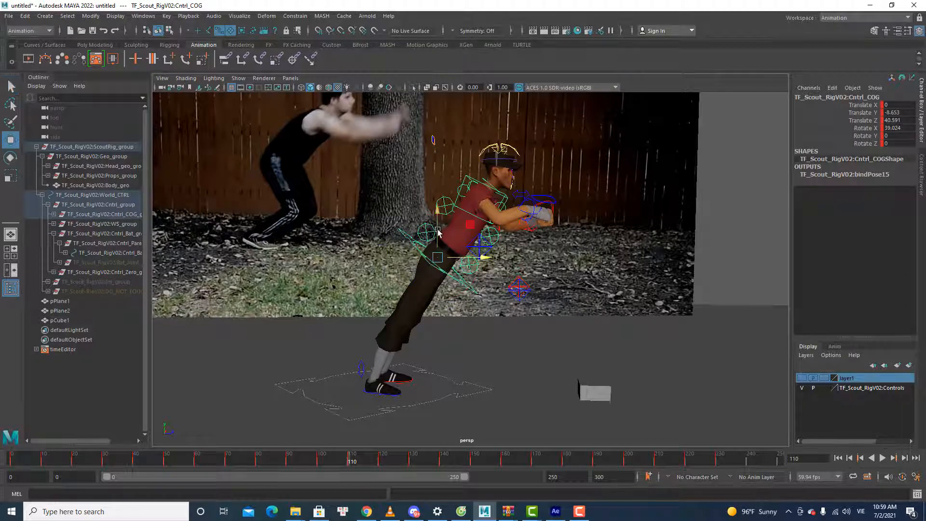
left_click_drag(437, 232, 437, 238)
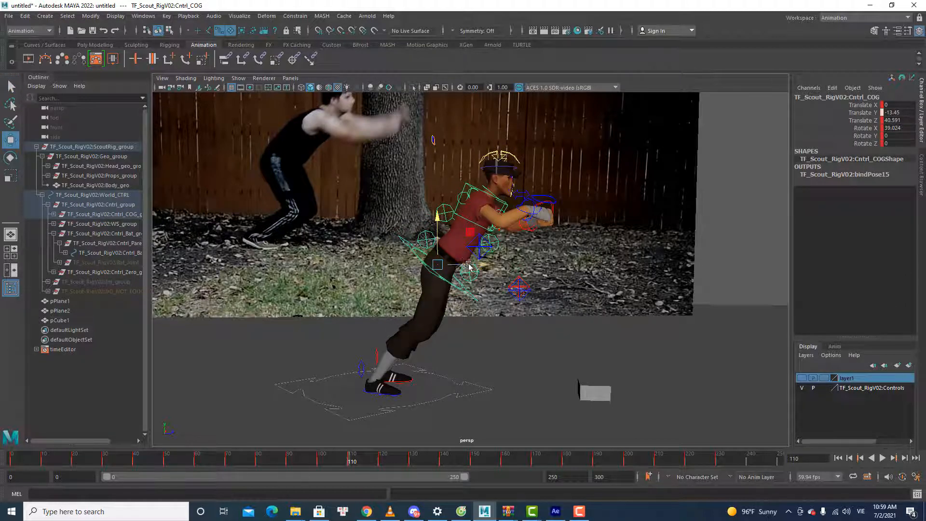
Step: Shift the COG control backward and lower it slightly at frame 110 so the body crouches over the feet
left_click_drag(468, 266, 447, 265)
left_click_drag(421, 237, 420, 246)
key("q")
Step: Rotate the right IK hand control at frame 110 to about -32.8, -19.1, -105.1, bring the arm to chest height, and key it
left_click(531, 216)
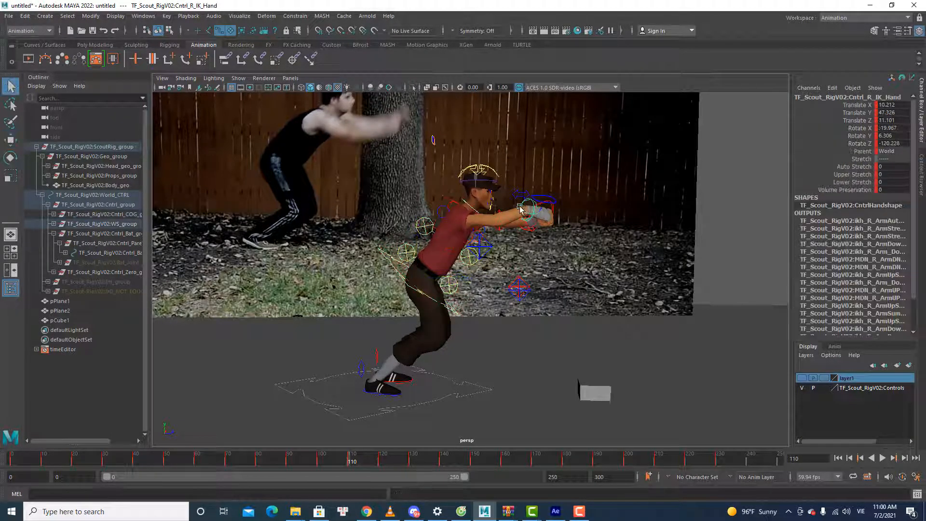
key("e")
left_click_drag(500, 217, 522, 223)
key("s")
key("w")
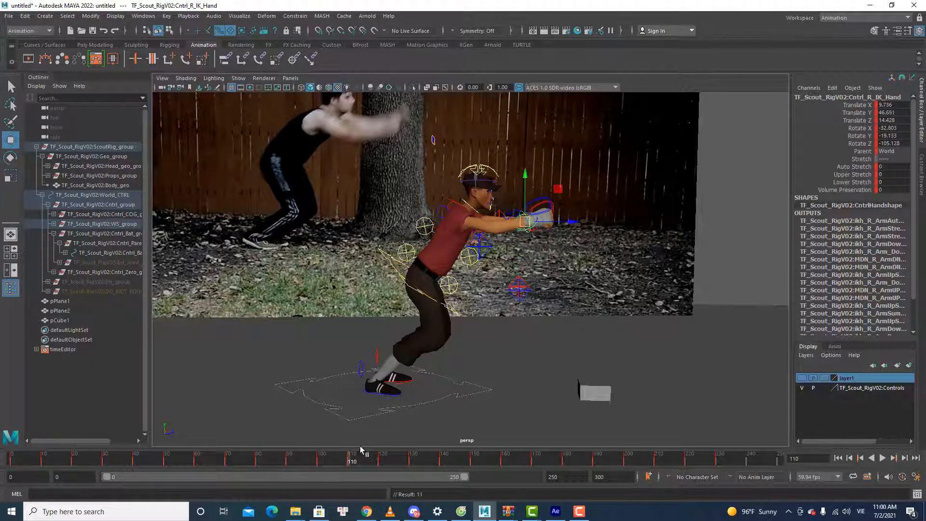
Step: Increase Foot Roll on both foot controls at frame 110 so the heels lift off the ground
left_click(400, 394)
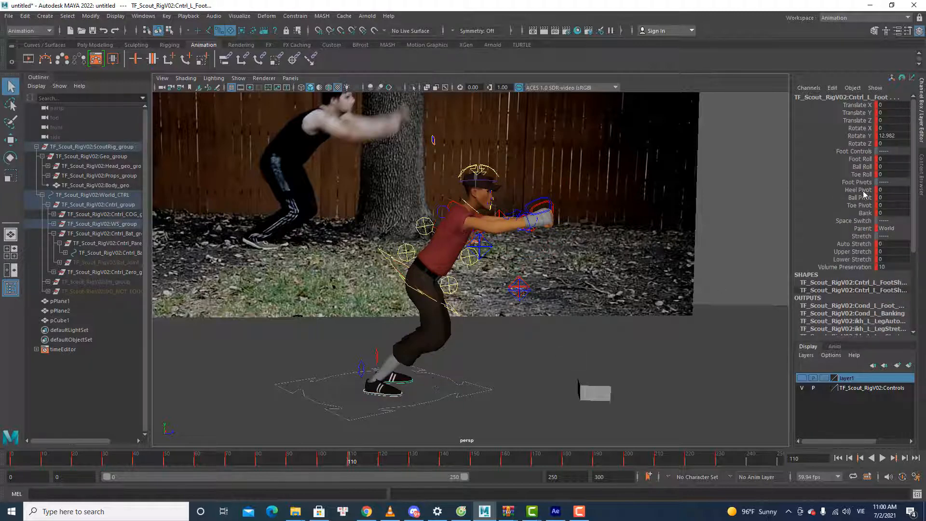
left_click(861, 159)
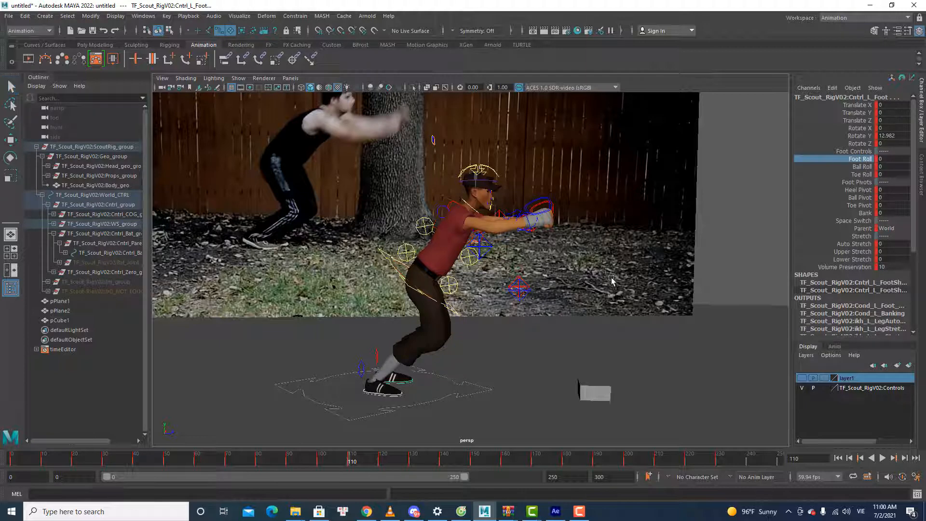
middle_click_drag(682, 282, 737, 283)
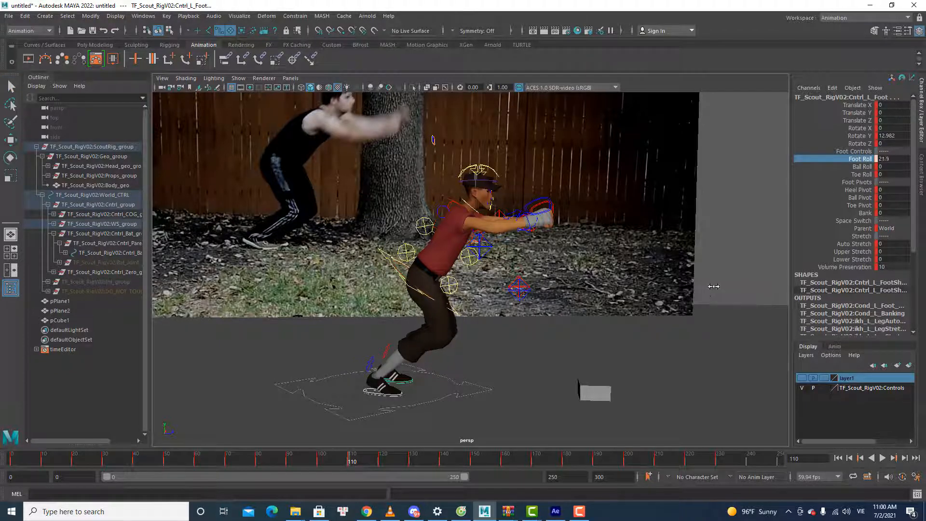
Step: Play the jump repeatedly from a wider side view and compare the rig's take-off, flight and landing with the reference footage
key("alt+v")
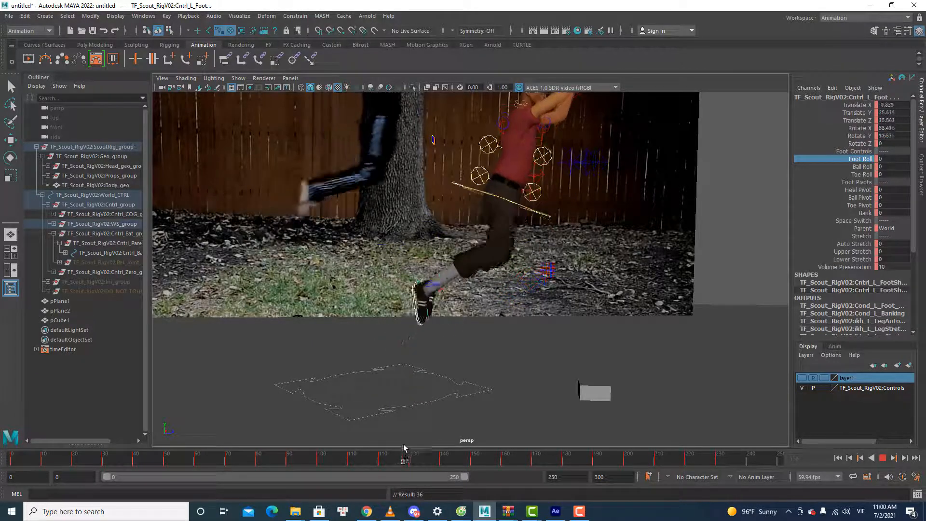
key("alt+v")
scroll(623, 404, "down", 2)
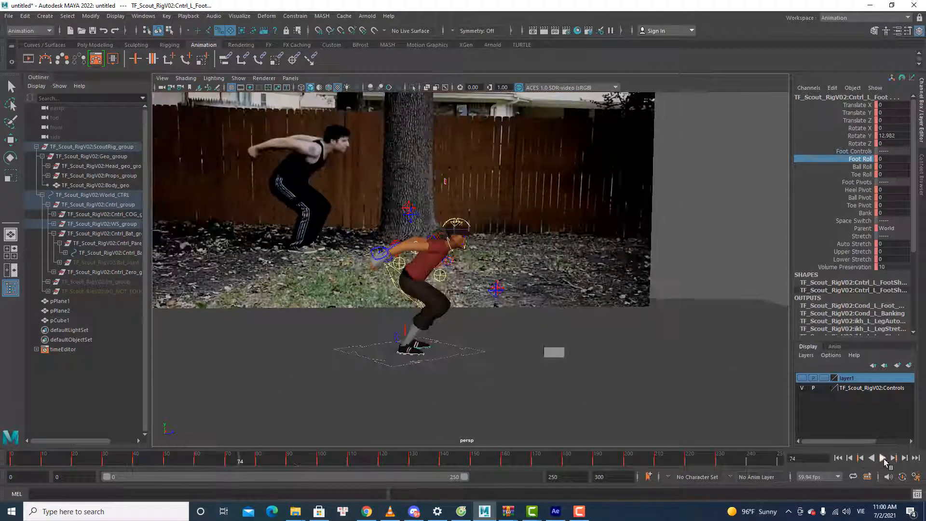
left_click(882, 458)
left_click_drag(660, 361, 506, 333, "alt")
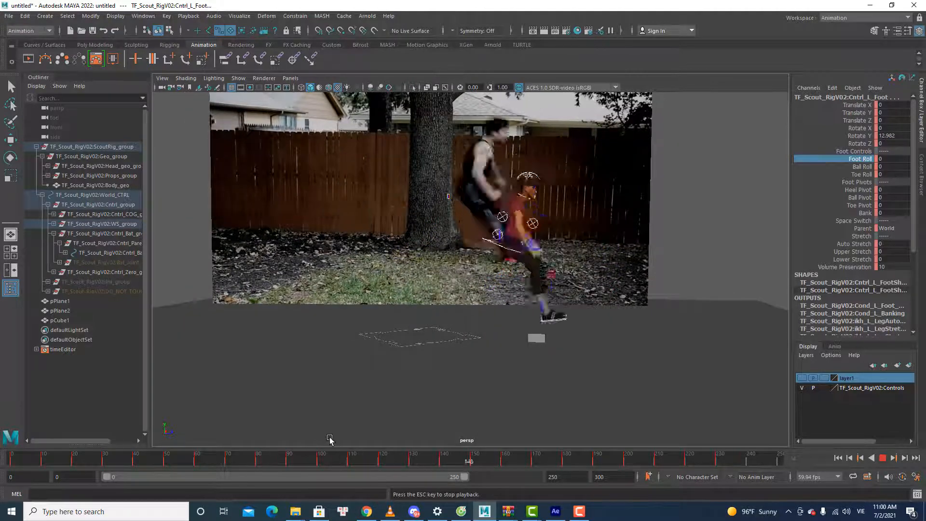
left_click(235, 461)
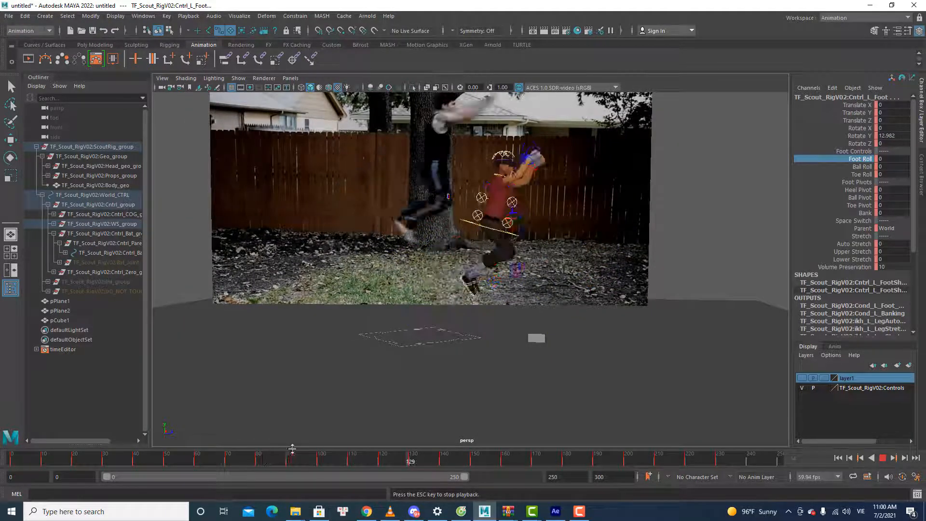
left_click(253, 456)
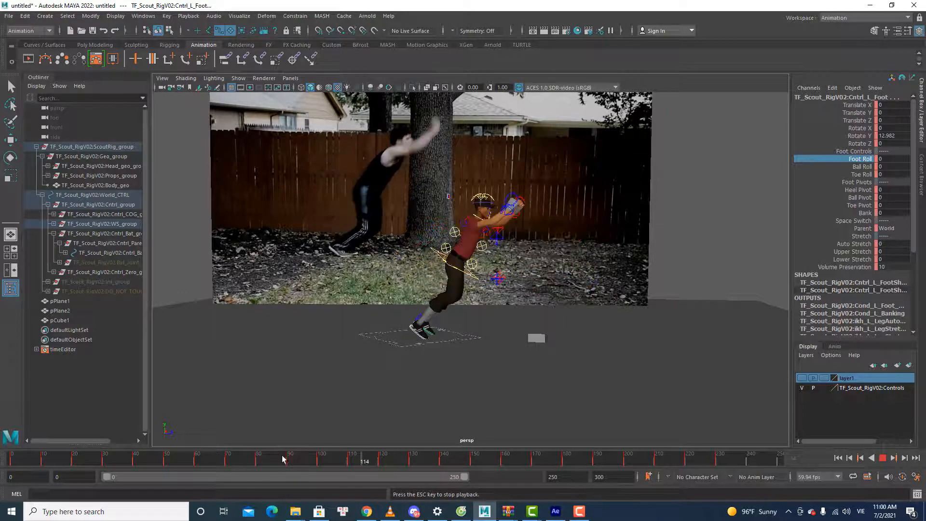
left_click(206, 457)
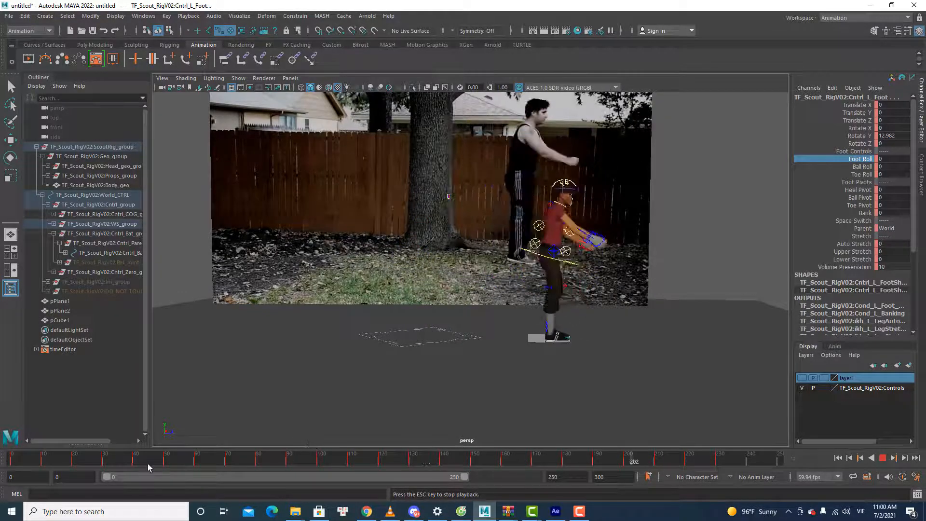
left_click(203, 457)
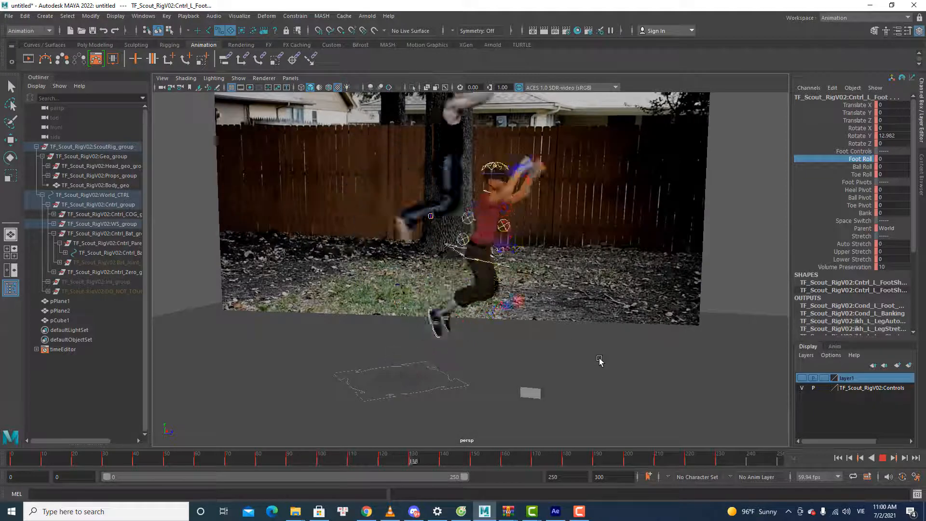
left_click(882, 459)
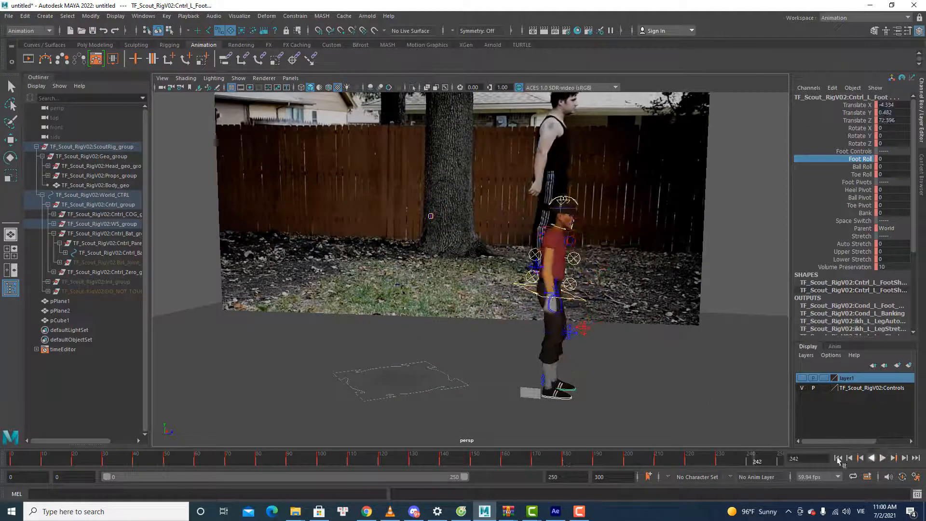
Step: Switch to Discord to check the class chat and return to Maya
left_click(414, 511)
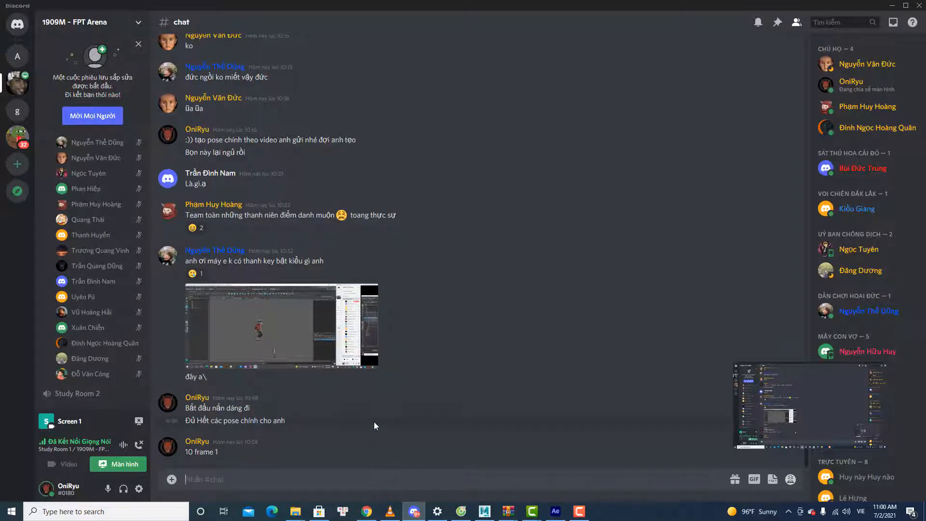
left_click(493, 509)
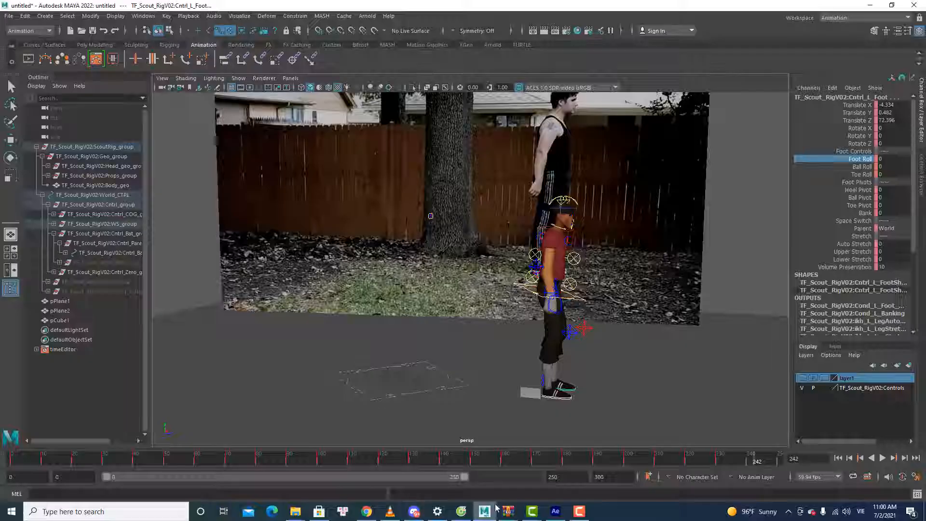
left_click_drag(539, 378, 434, 376, "alt")
left_click_drag(409, 187, 613, 423)
left_click_drag(494, 389, 550, 405, "alt")
left_click(395, 285)
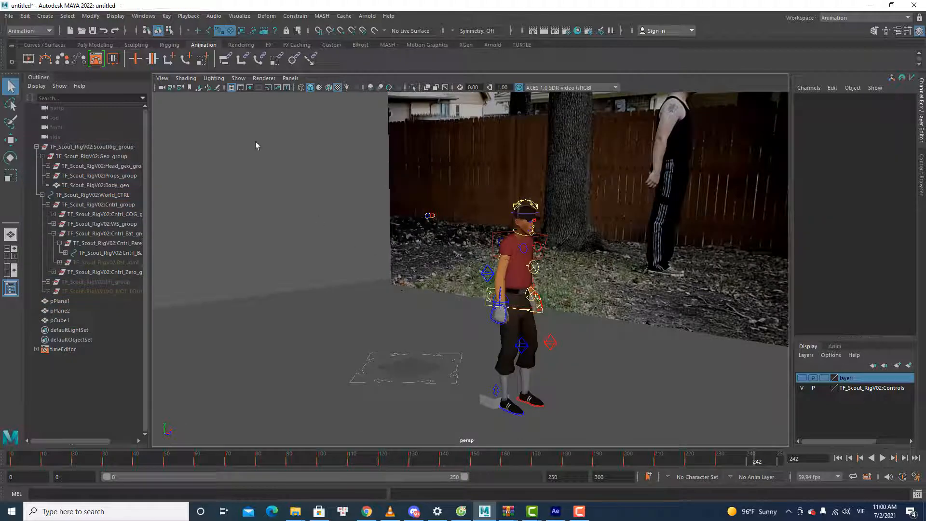
left_click_drag(626, 385, 631, 402)
left_click_drag(526, 384, 592, 400, "alt")
left_click_drag(491, 460, 0, 480)
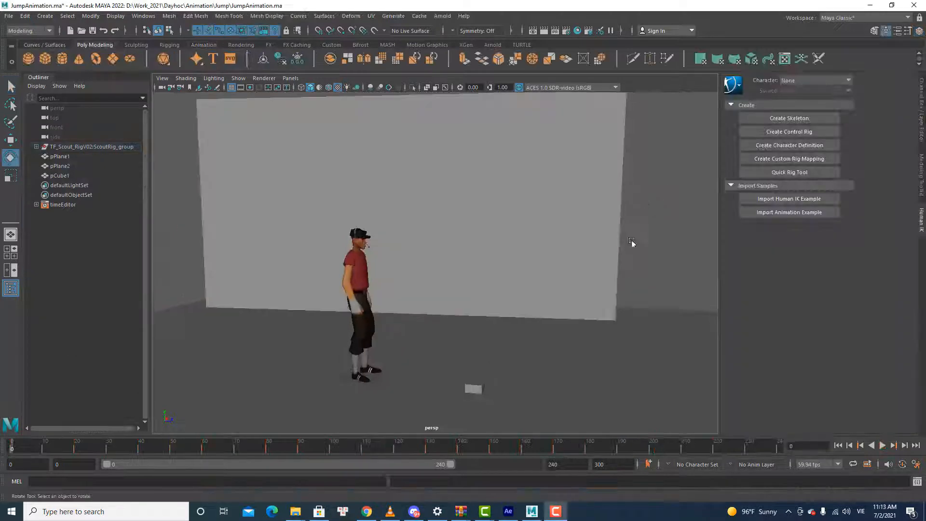
Step: Select the blank backdrop plane pPlane1 in the JumpAnimation scene and open its attributes and channel values
left_click_drag(632, 242, 576, 221, "alt")
left_click(579, 235)
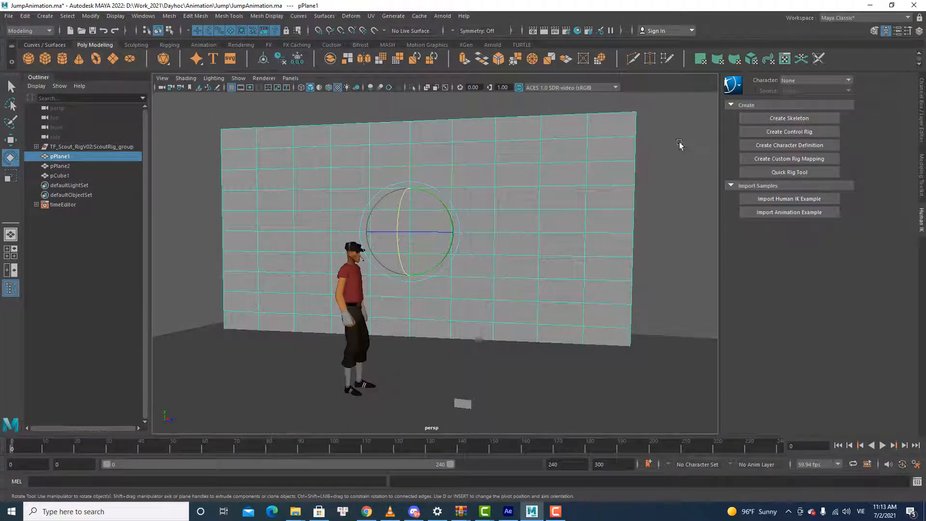
key("ctrl+a")
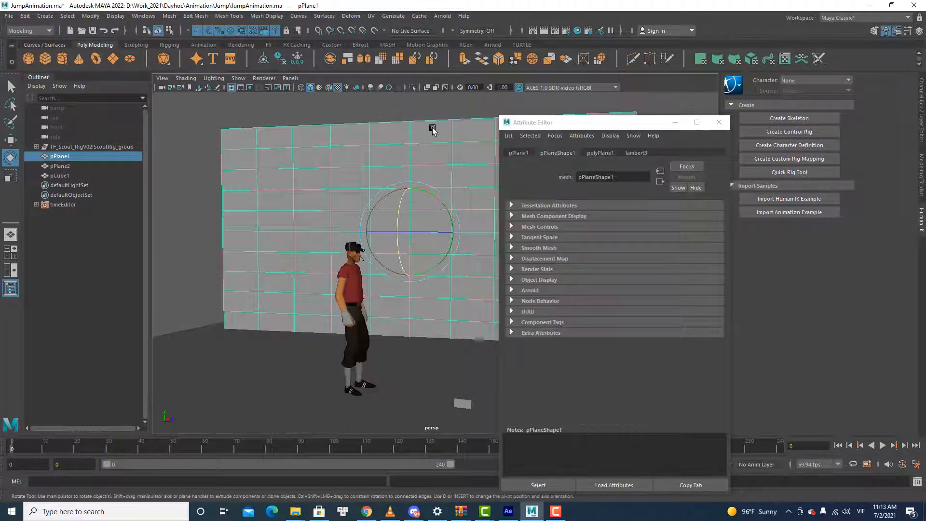
key("ctrl+a")
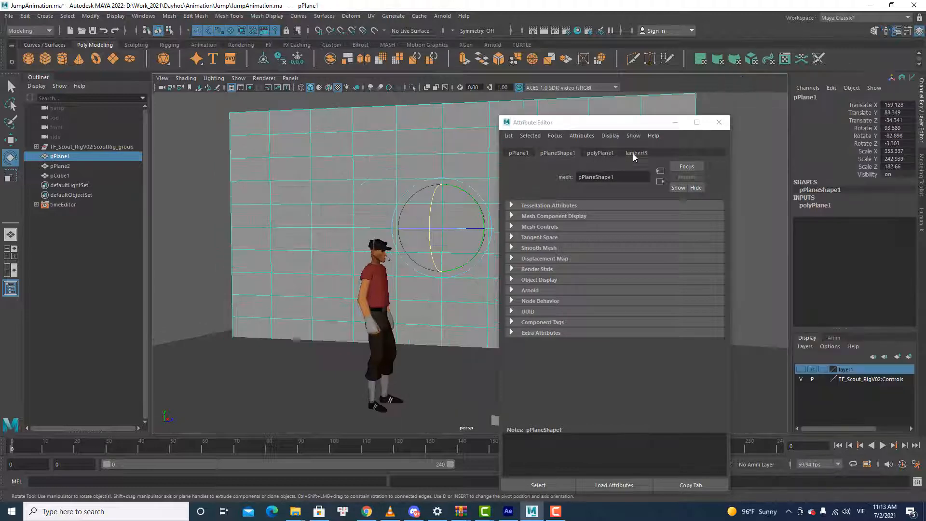
right_click(444, 146)
mouse_move(466, 403)
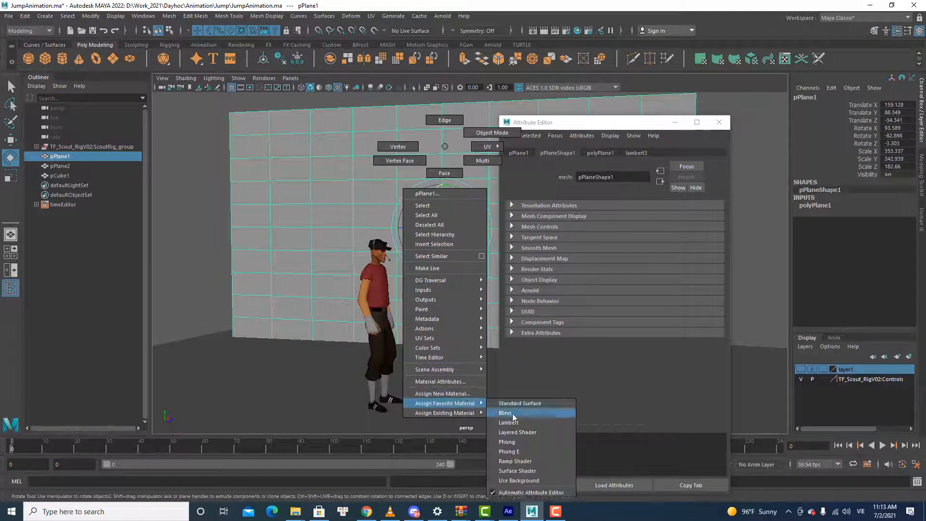
right_click_drag(367, 303, 282, 168)
left_click(312, 180)
right_click_drag(462, 134, 501, 111)
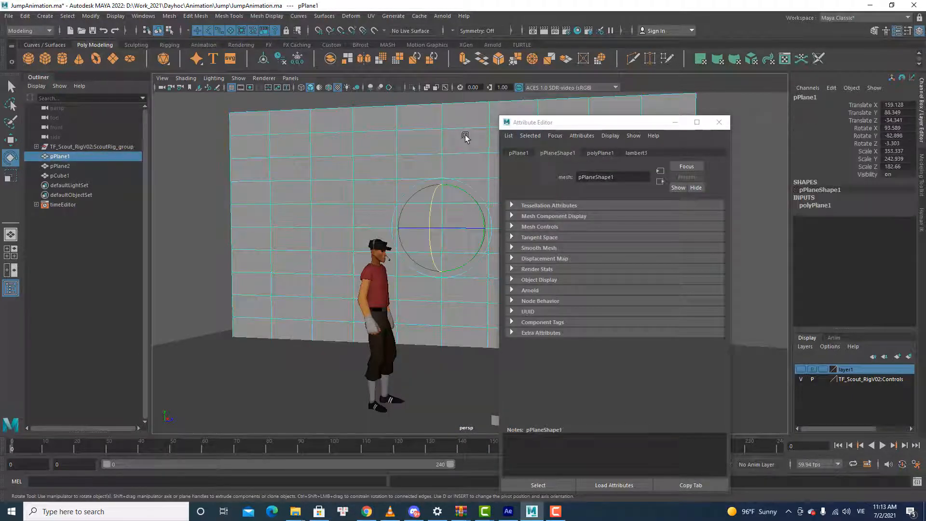
Step: Connect a File texture to the Color attribute of the backdrop plane's lambert3 material
left_click(636, 152)
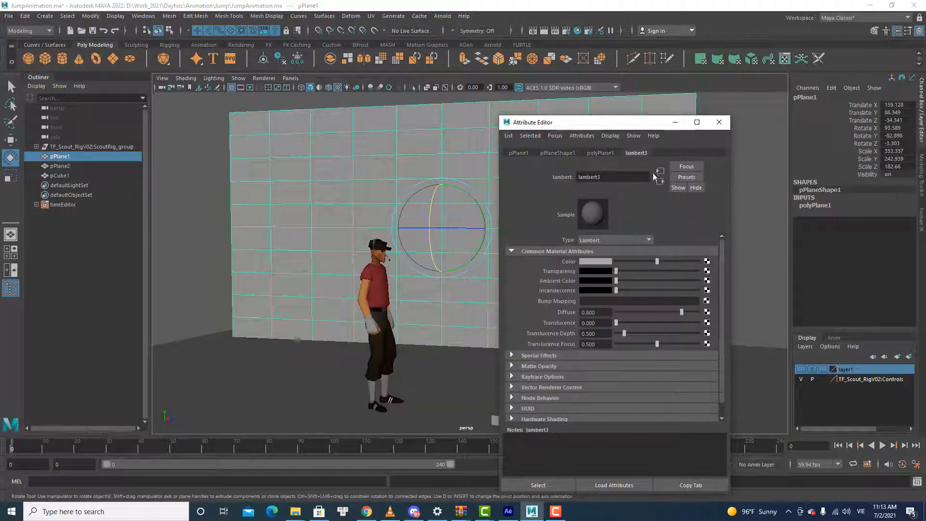
left_click(707, 261)
left_click(401, 250)
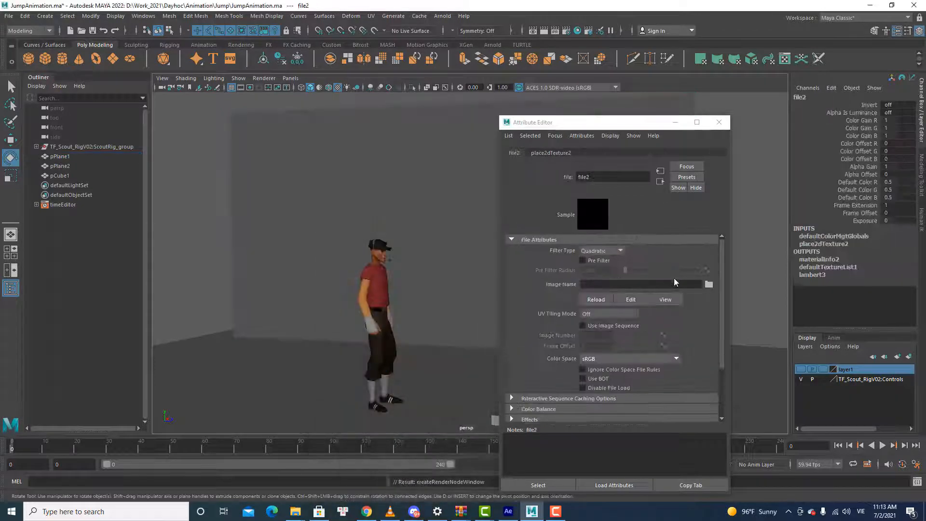
Step: Load Jumps.00000.jpg from D:\Work_2021\Dayhoc\Animation\Jump as the file texture's image
left_click(708, 285)
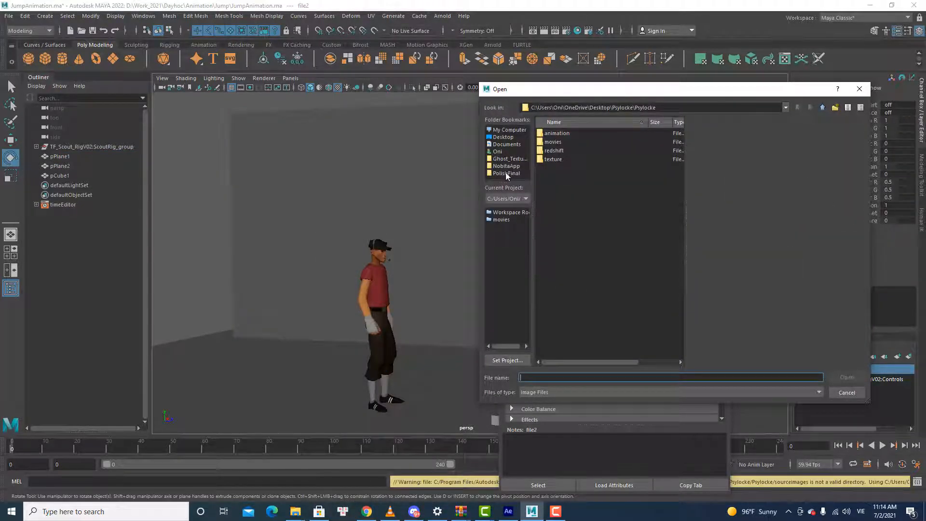
left_click(504, 137)
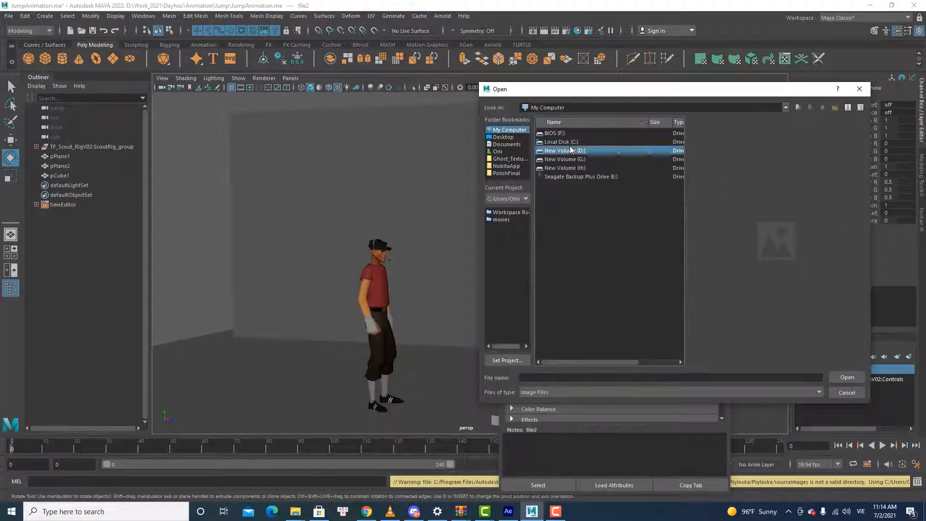
double_click(569, 146)
double_click(562, 193)
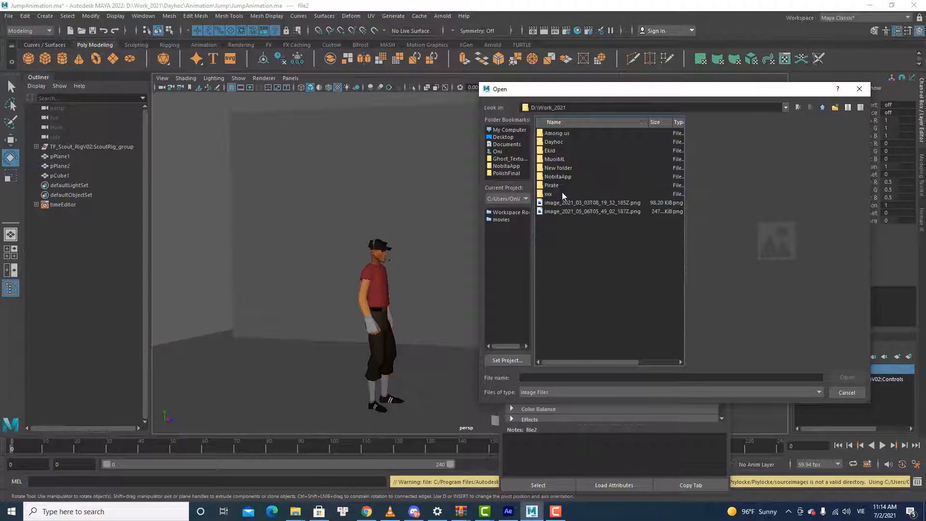
double_click(560, 142)
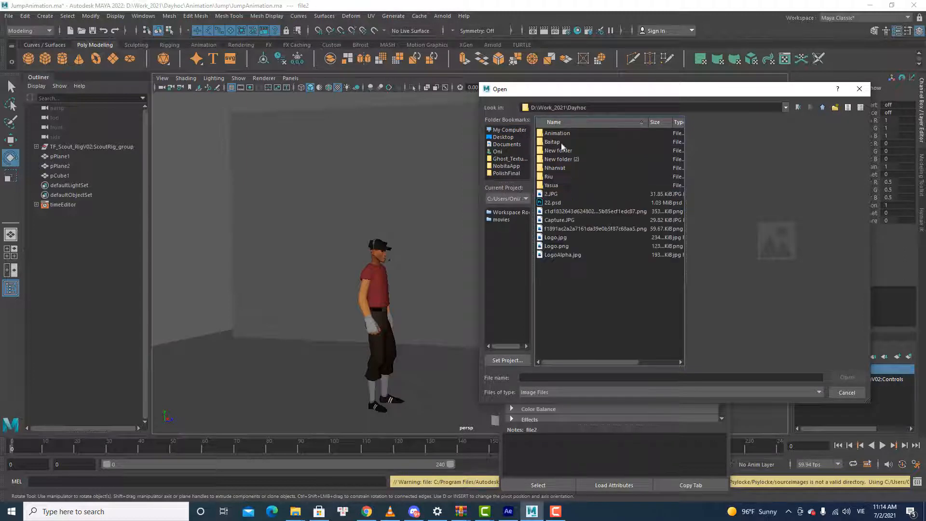
double_click(560, 134)
left_click(559, 150)
double_click(559, 150)
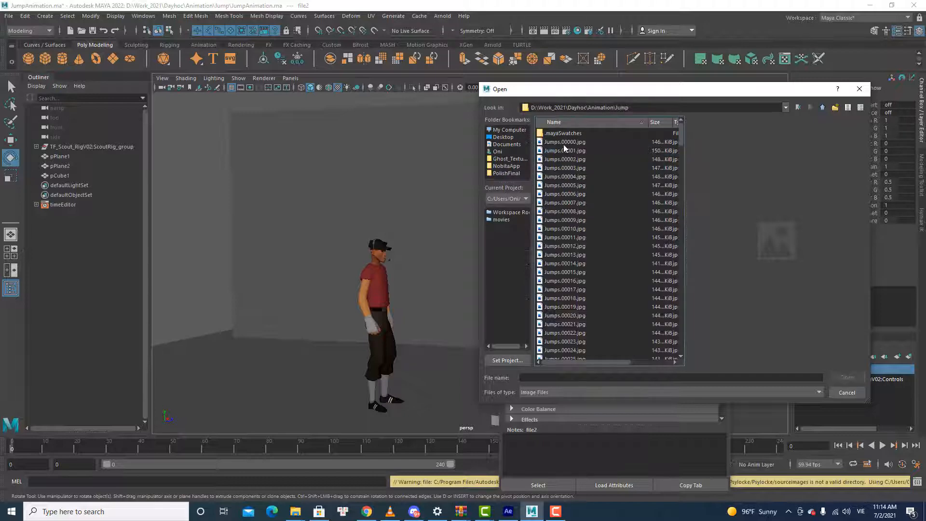
left_click(569, 142)
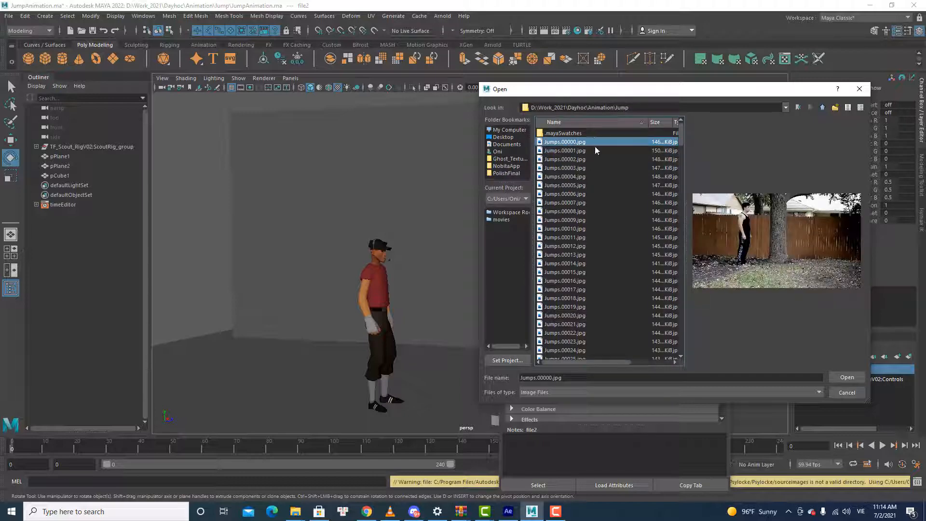
left_click(846, 376)
Step: Go to frame 31 and enable Use Image Sequence on the backdrop plane's file texture
left_click_drag(177, 445, 112, 418)
left_click(428, 119)
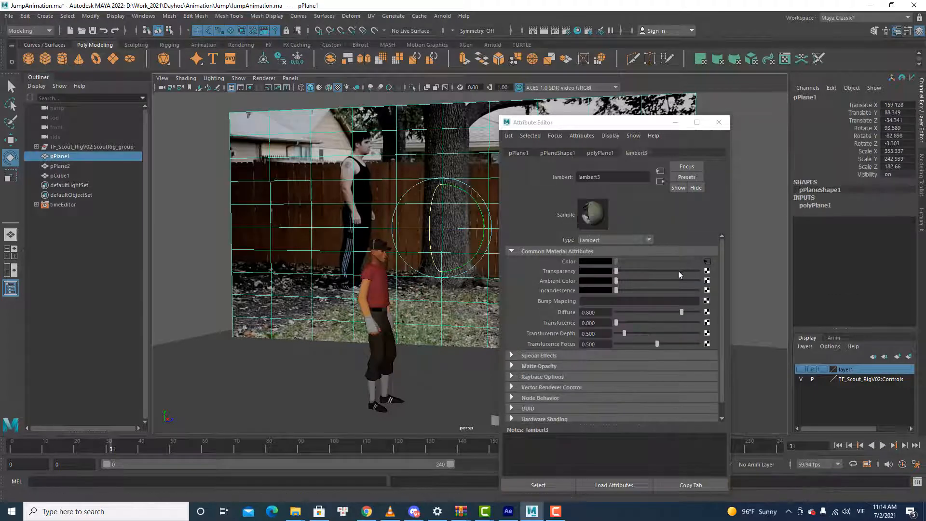
left_click(706, 262)
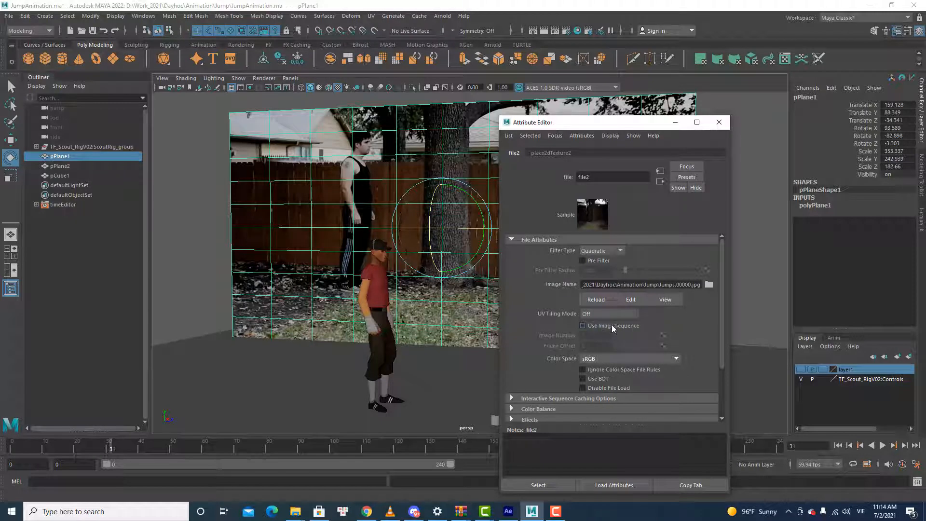
left_click(582, 325)
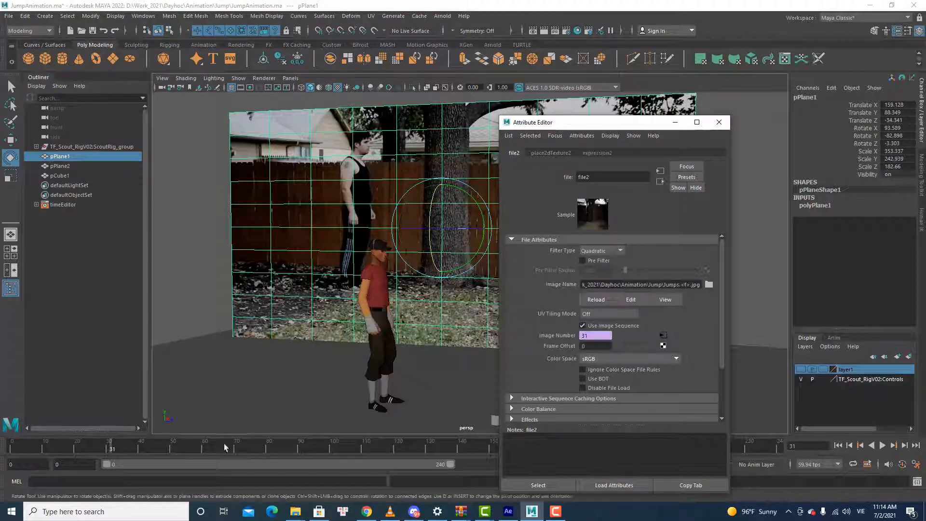
Step: Play the scene to check that the reference footage advances with the rig's jump, and close the Attribute Editor
key("alt+v")
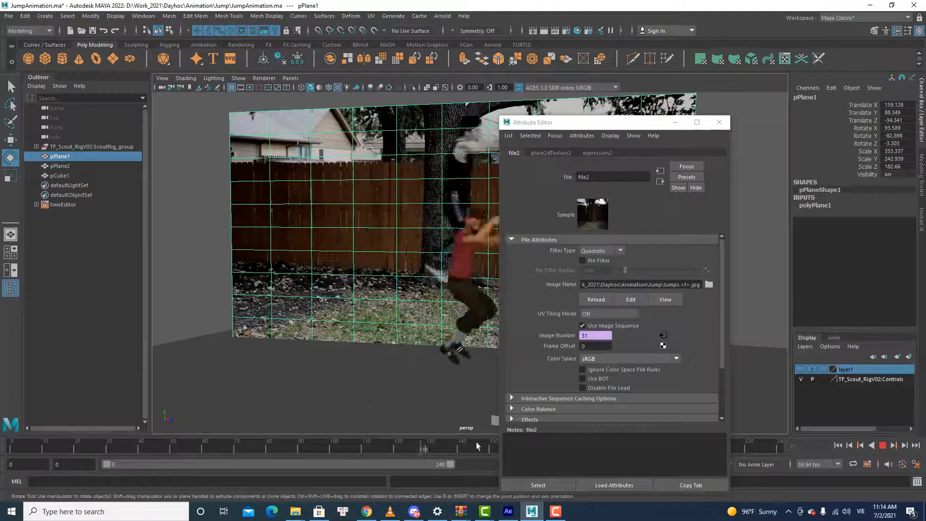
key("alt+v")
key("ctrl+a")
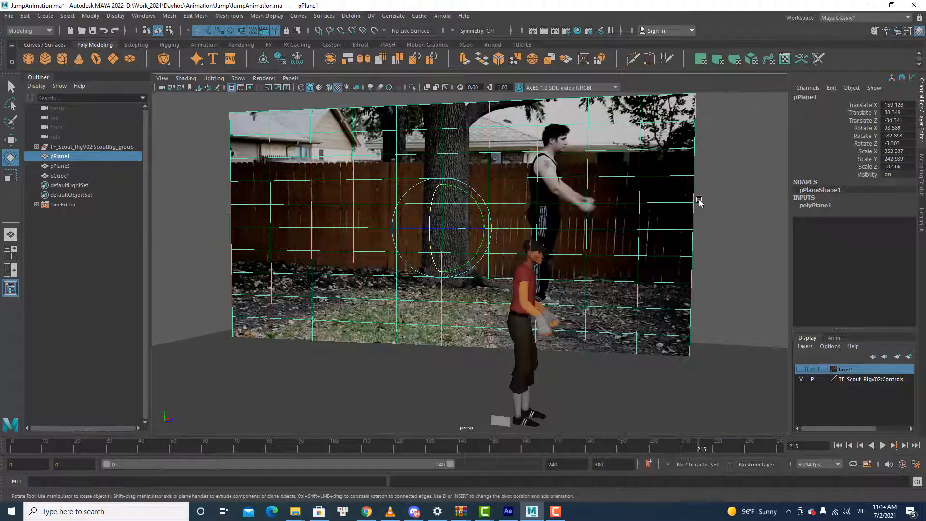
Step: Choose 59.94 fps as the playback rate and return to frame 0
left_click(823, 462)
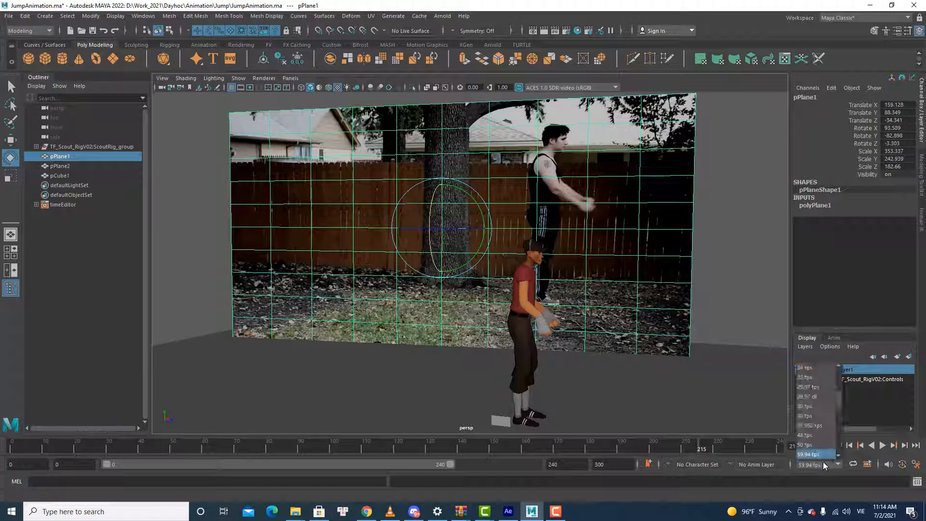
left_click(814, 456)
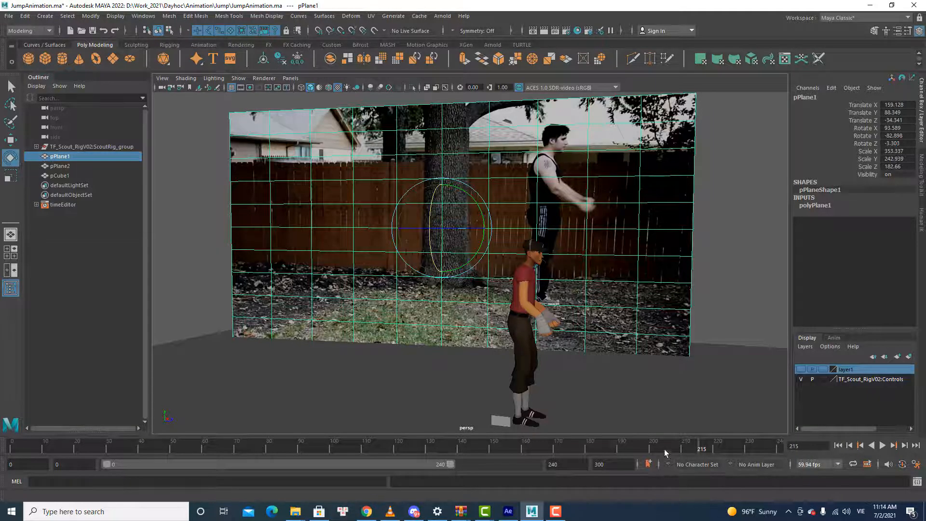
left_click_drag(664, 449, 12, 449)
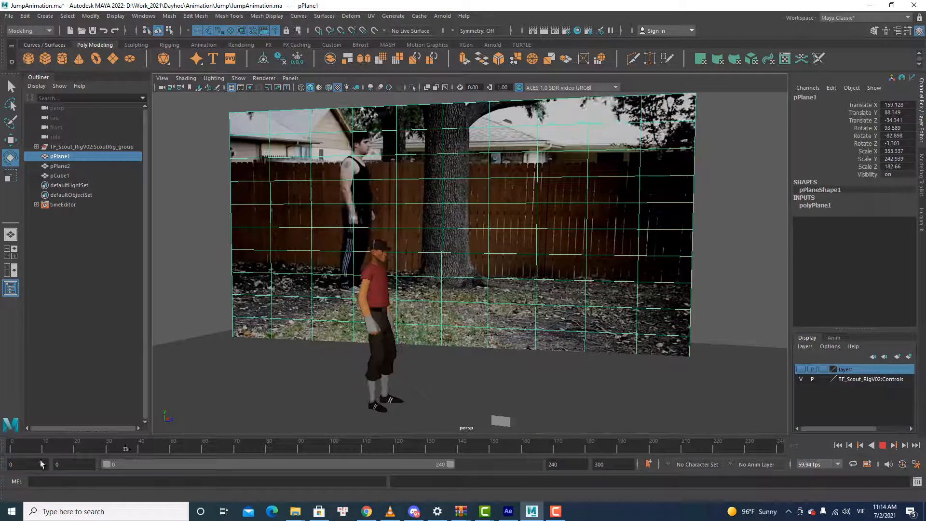
Step: Show the rig's control curves in the perspective view, try a region selection over the rig, and reselect the backdrop plane
left_click(241, 78)
left_click(251, 139)
left_click_drag(316, 224, 526, 433)
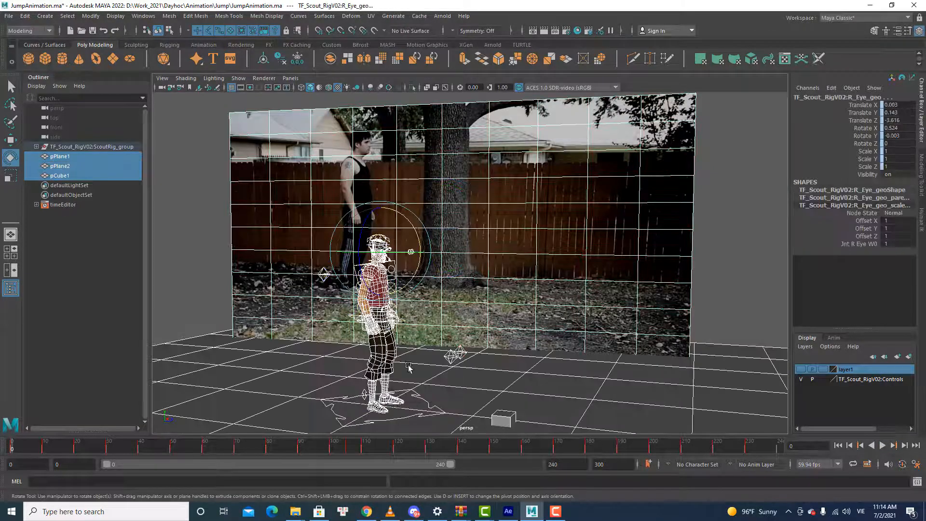
left_click(680, 236)
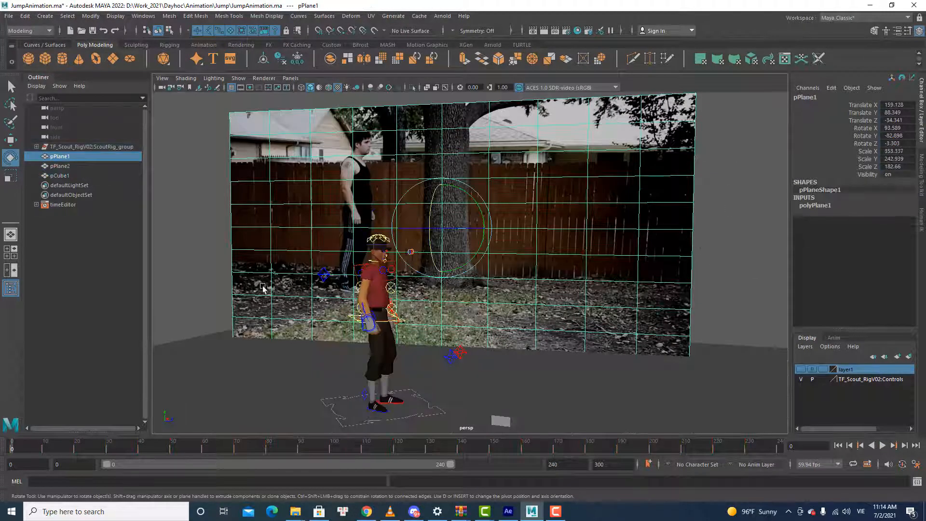
Step: Limit the selection mask to curves and select all of the Scout rig's controls
left_click_drag(263, 289, 342, 260, "alt")
middle_click_drag(357, 255, 365, 292, "alt")
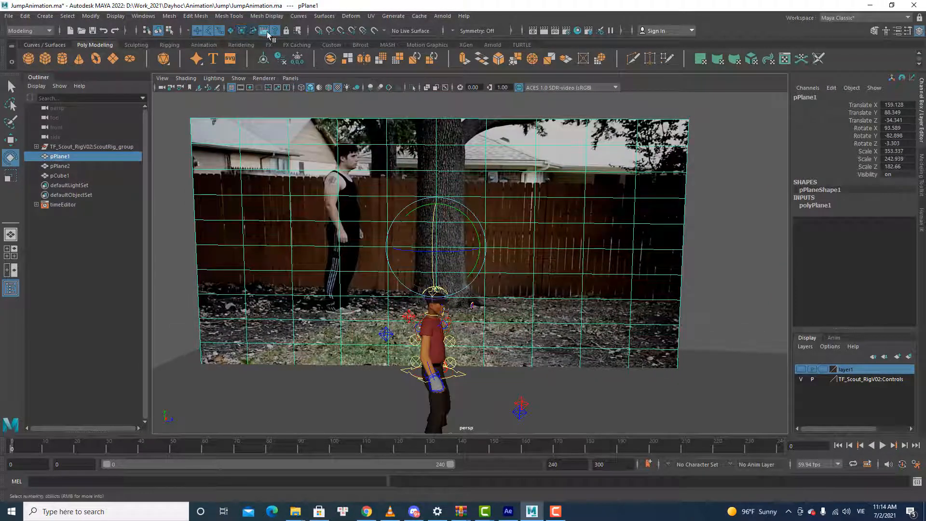
left_click(199, 32)
left_click(157, 133)
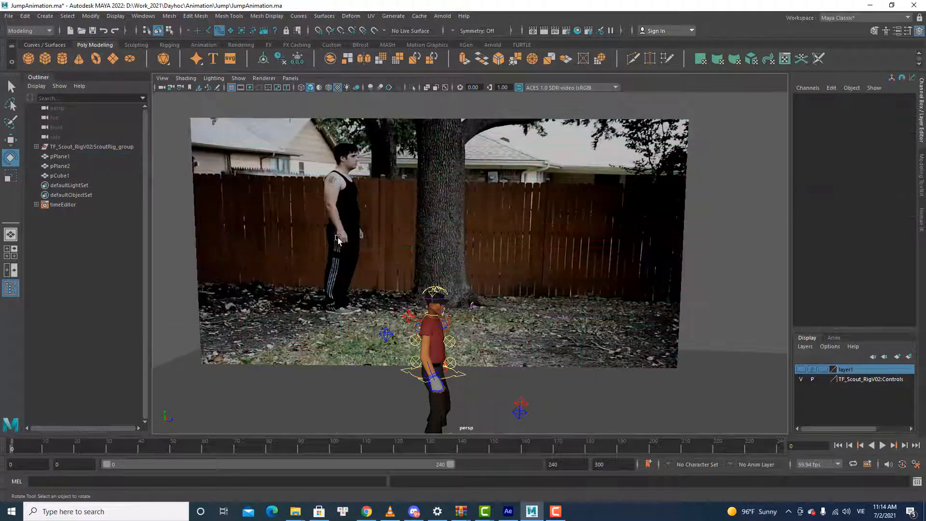
left_click_drag(337, 234, 600, 431)
middle_click_drag(554, 366, 536, 328, "alt")
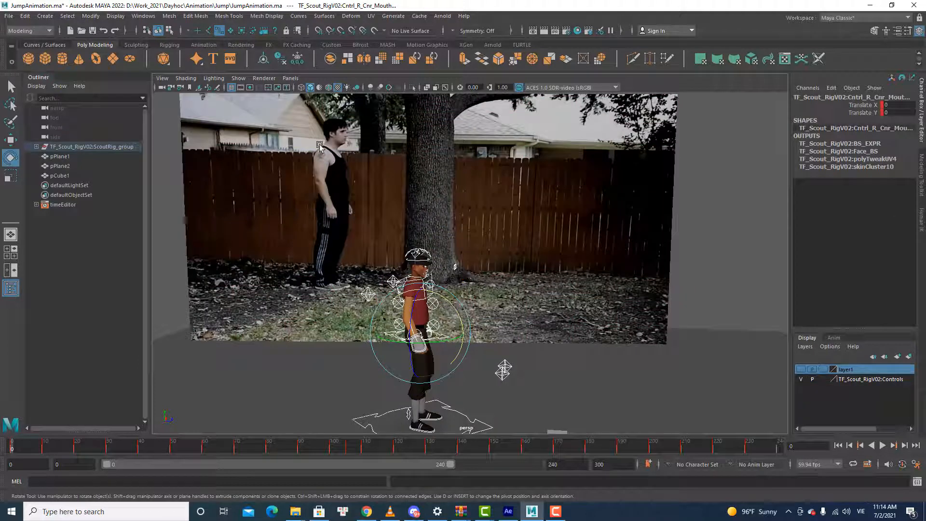
Step: Key all selected rig controls at frame 0 and run through the crouch up to frame 80 against the reference footage
key("alt+v")
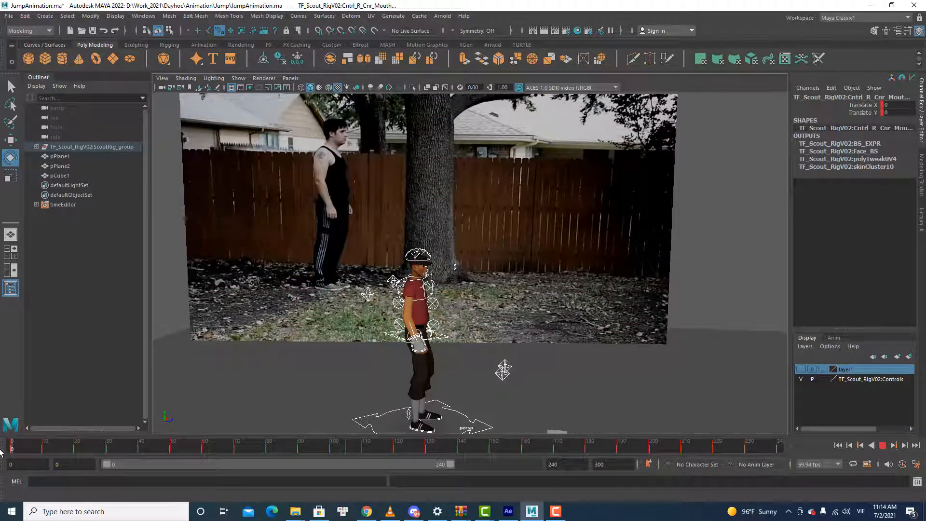
key("alt+v")
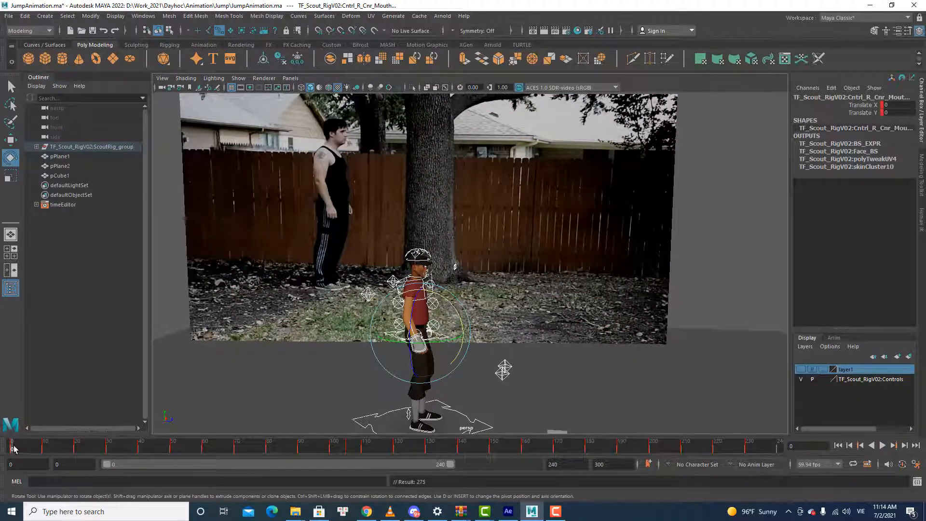
key("alt+v")
key("Escape")
key("alt+v")
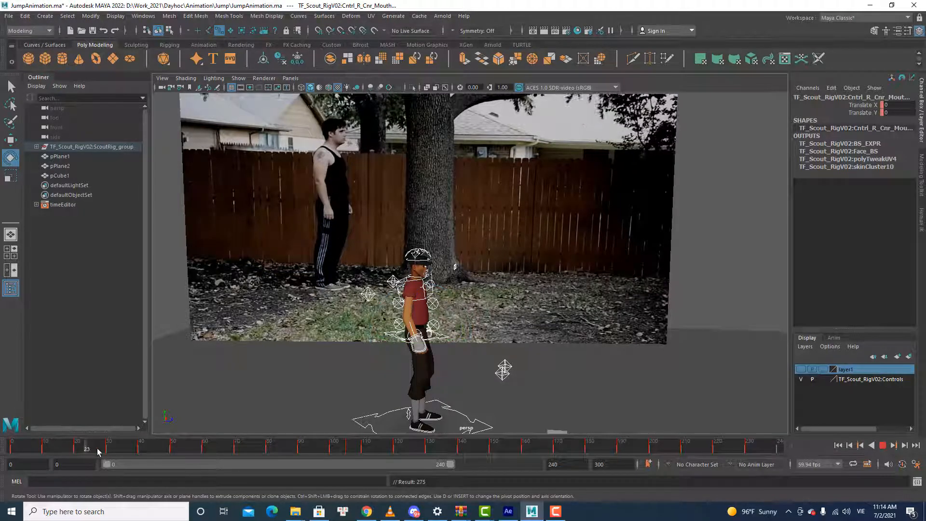
key("alt+v")
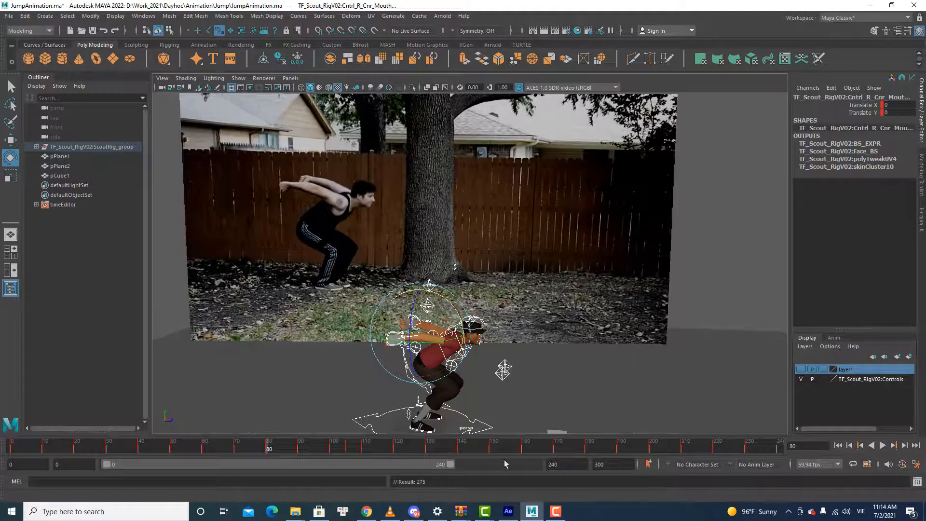
Step: Scrub and play the whole jump to compare the rig's poses and landing with the reference footage
mouse_move(264, 449)
left_mouse_down()
mouse_move(388, 441)
mouse_move(523, 448)
left_mouse_up()
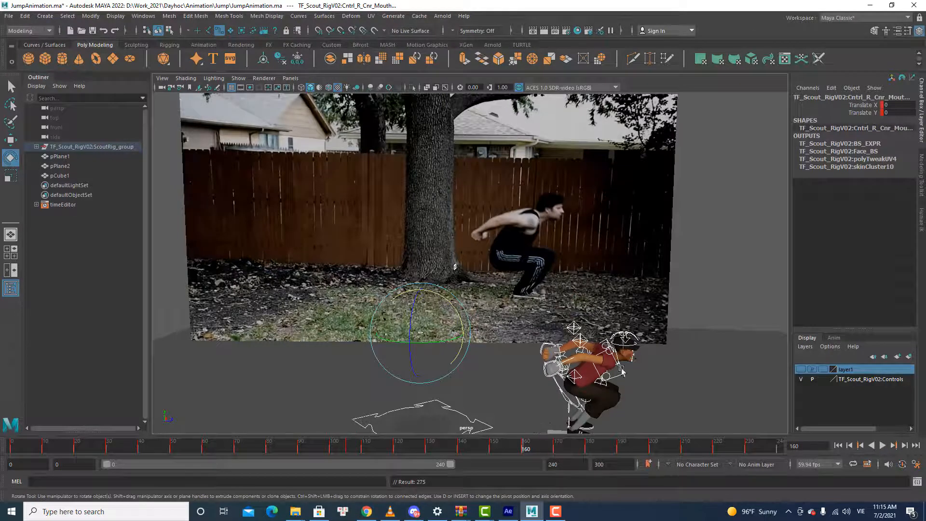
left_click_drag(621, 370, 617, 352, "alt")
middle_click_drag(616, 352, 554, 337, "alt")
key("alt+v")
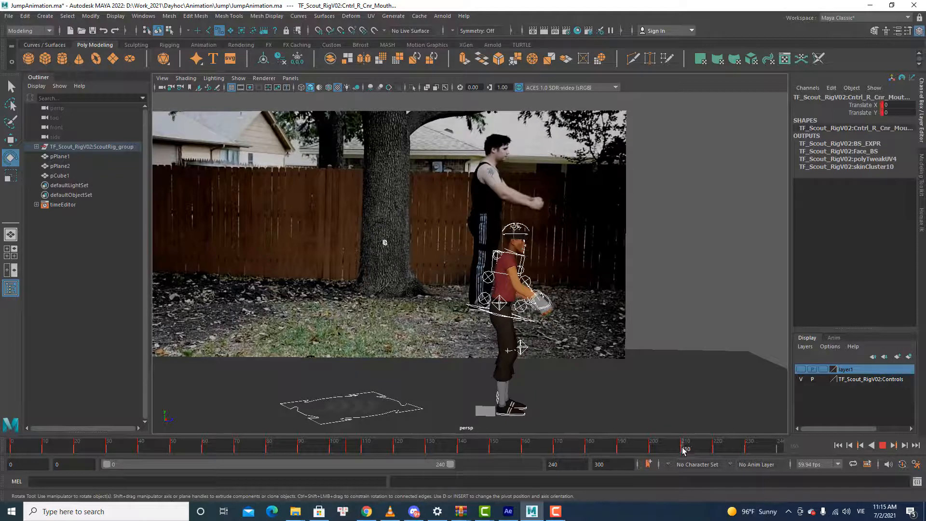
left_click_drag(682, 449, 30, 440)
mouse_move(102, 449)
left_mouse_down()
mouse_move(511, 448)
mouse_move(498, 450)
left_mouse_up()
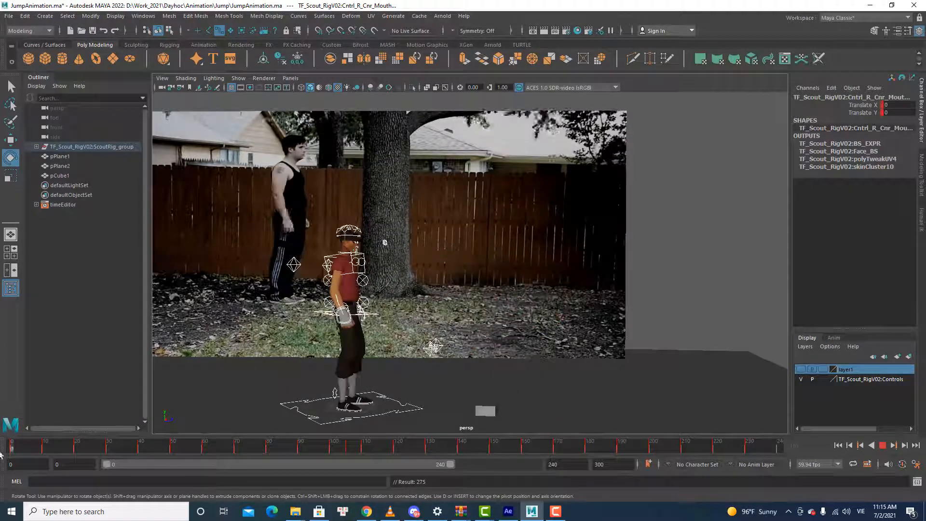
left_click(883, 445)
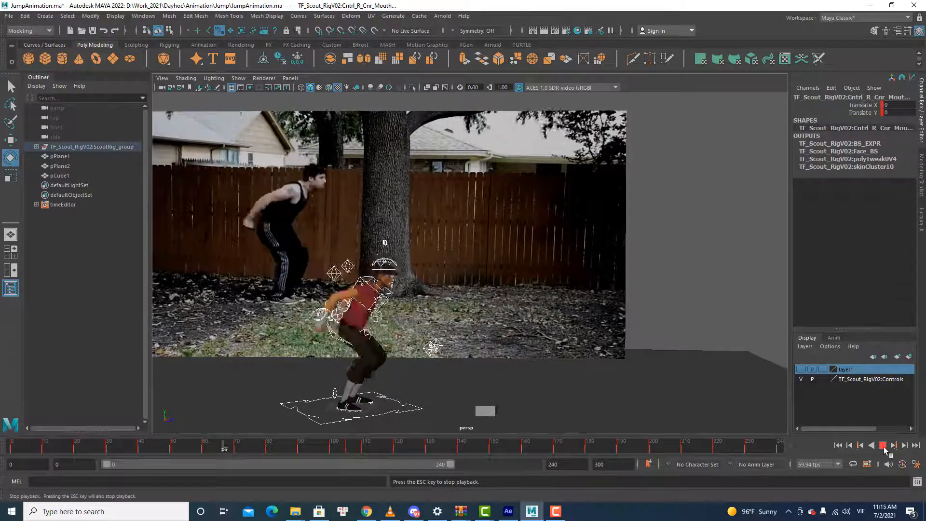
left_click(884, 449)
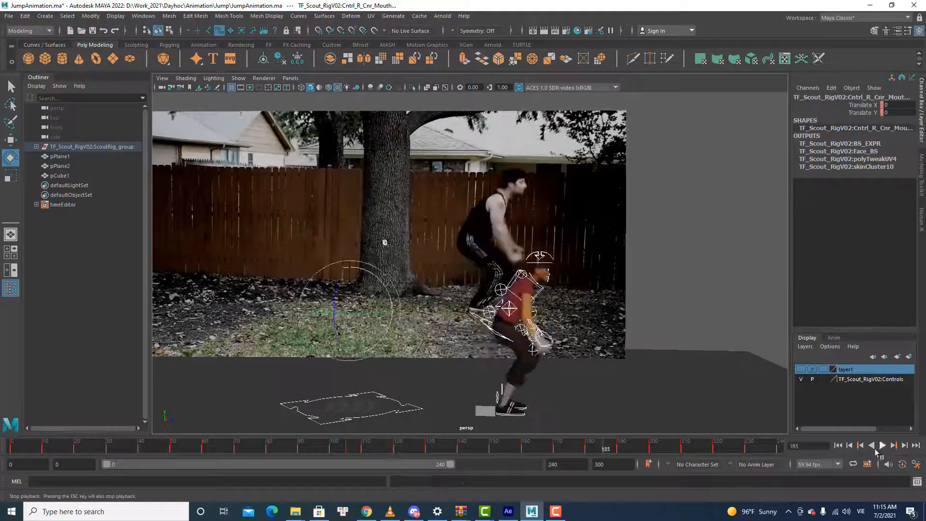
Step: At frame 150, set the COG control to about Rotate X 20.3, Translate Y -27.78 and Translate Z 118.05, and key it
left_click_drag(384, 452, 490, 455)
key("q")
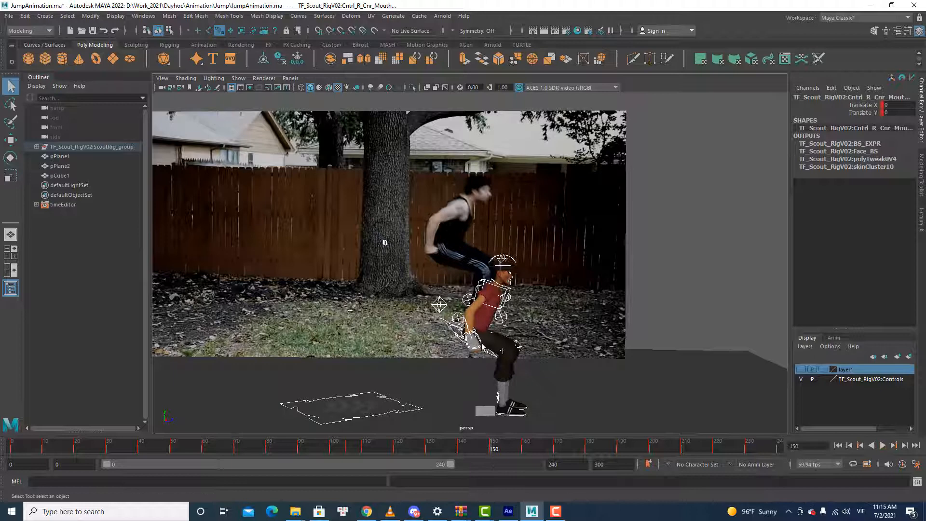
left_click(454, 333)
key("e")
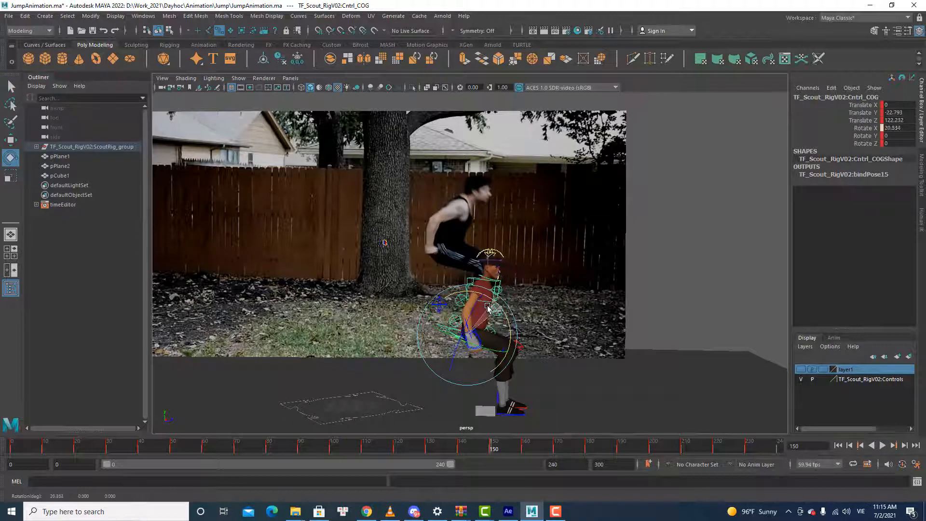
key("w")
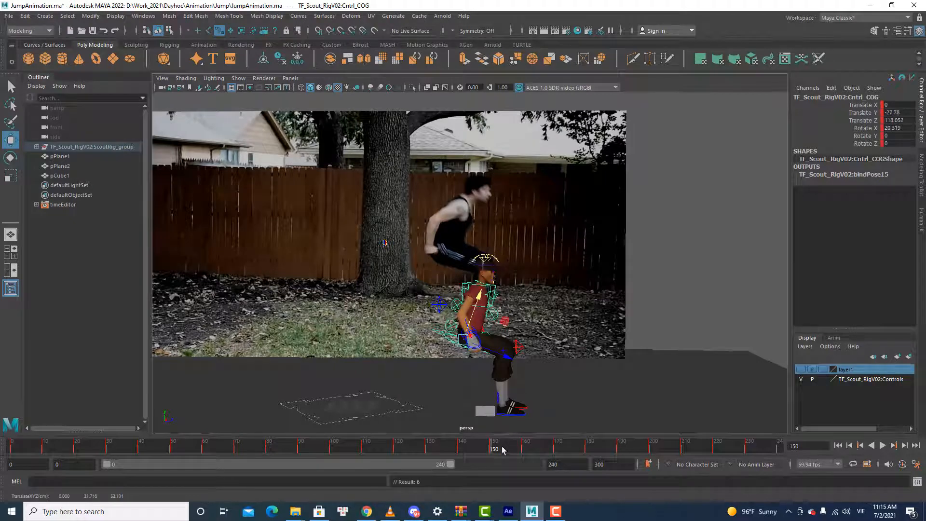
Step: Move the COG control to about Y 36.6, Z 98.2 at frame 140, and to about Y -29.1, Z 121.6 with more forward tilt at frame 150
left_click_drag(496, 450, 459, 449)
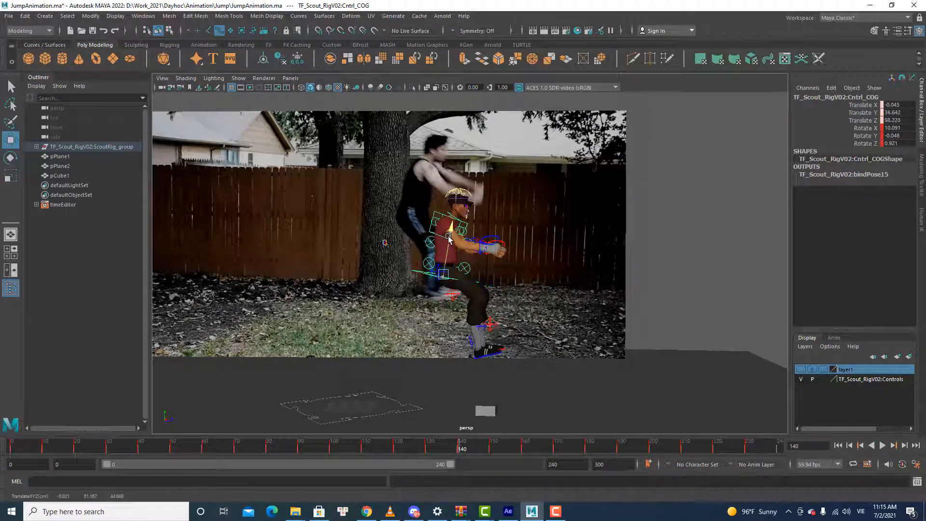
key("alt+v")
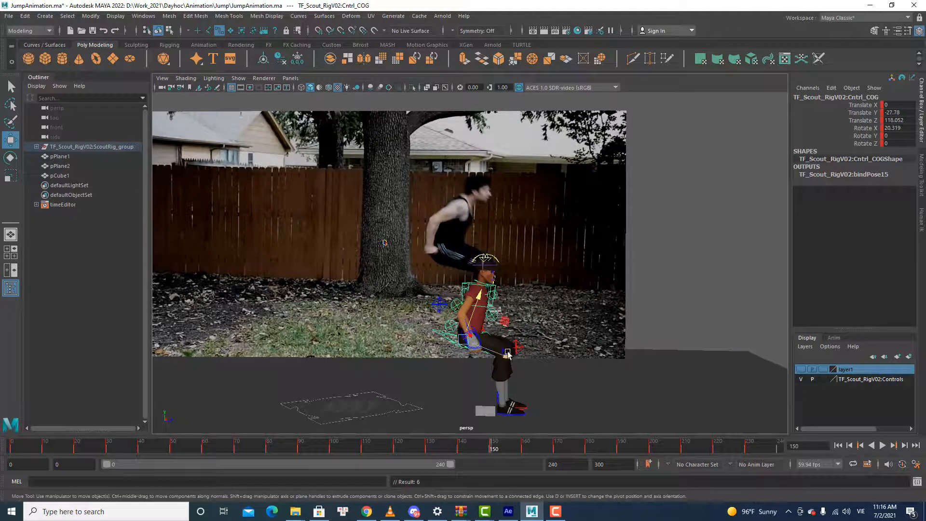
left_click_drag(507, 355, 510, 355)
key("e")
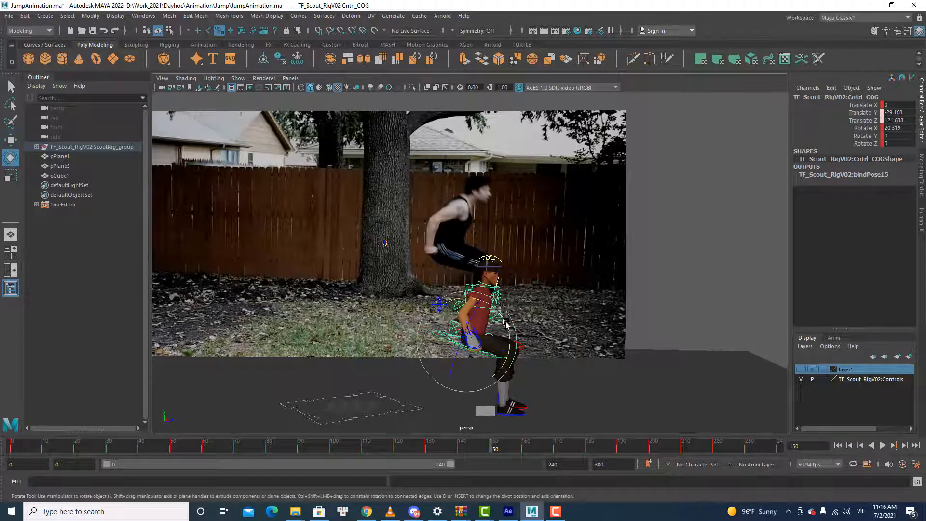
left_click_drag(506, 323, 510, 332)
mouse_move(514, 447)
left_mouse_down()
mouse_move(554, 442)
mouse_move(453, 443)
mouse_move(530, 443)
mouse_move(487, 444)
left_mouse_up()
Step: Rotate the neck control at frame 150 to about Rotate Z -3.5 and check the neighbouring frames
key("q")
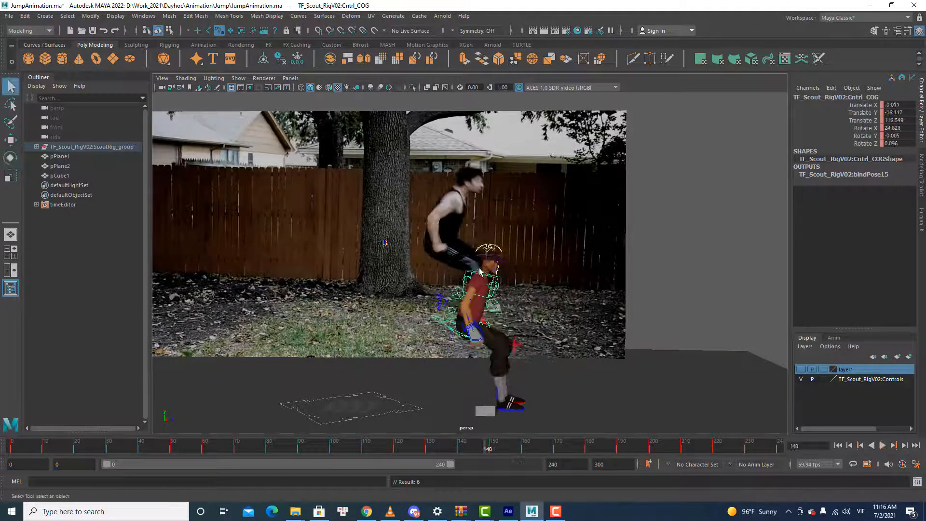
left_click(480, 270)
key("alt+v")
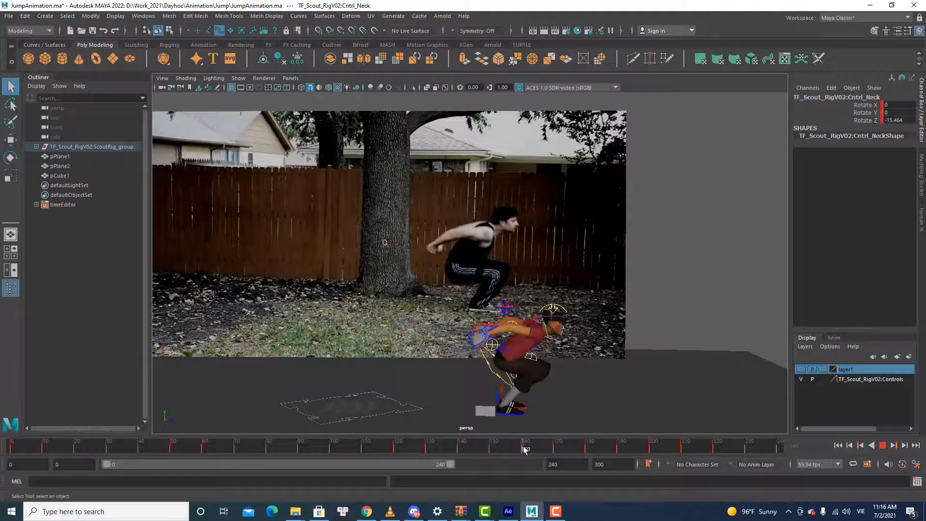
key("e")
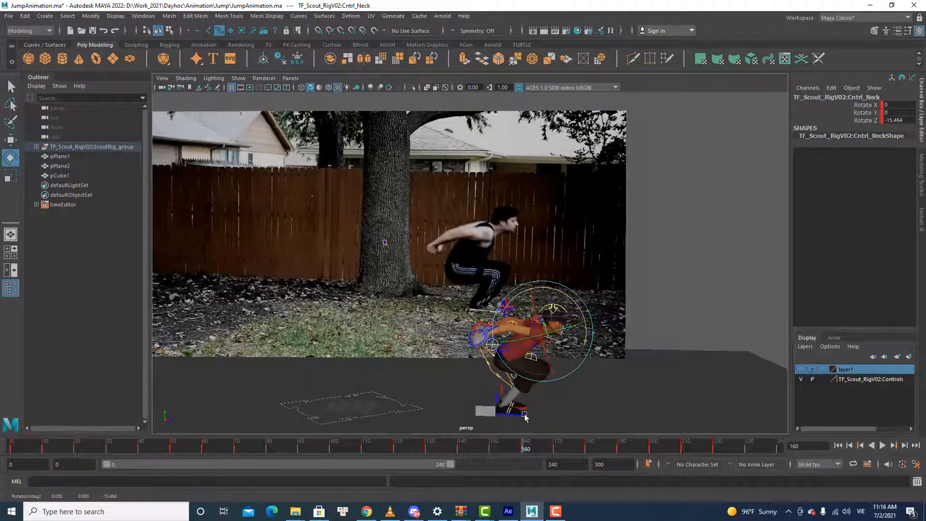
key("comma")
left_click_drag(529, 274, 533, 282)
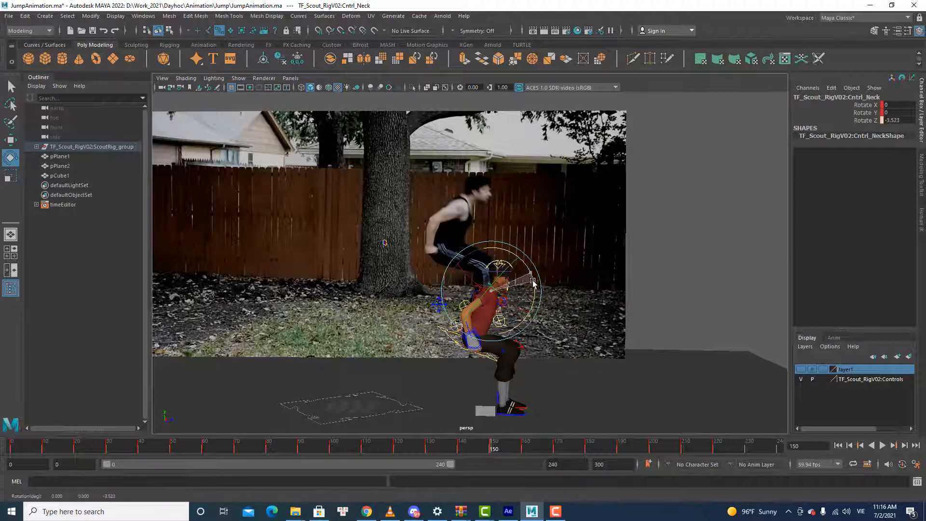
mouse_move(485, 449)
left_mouse_down()
mouse_move(459, 447)
mouse_move(527, 449)
mouse_move(491, 447)
left_mouse_up()
Step: Rotate the Cntrl_Spine_03 control at frame 150 to about Rotate Y 1.27 and key it
key("q")
left_click(503, 323)
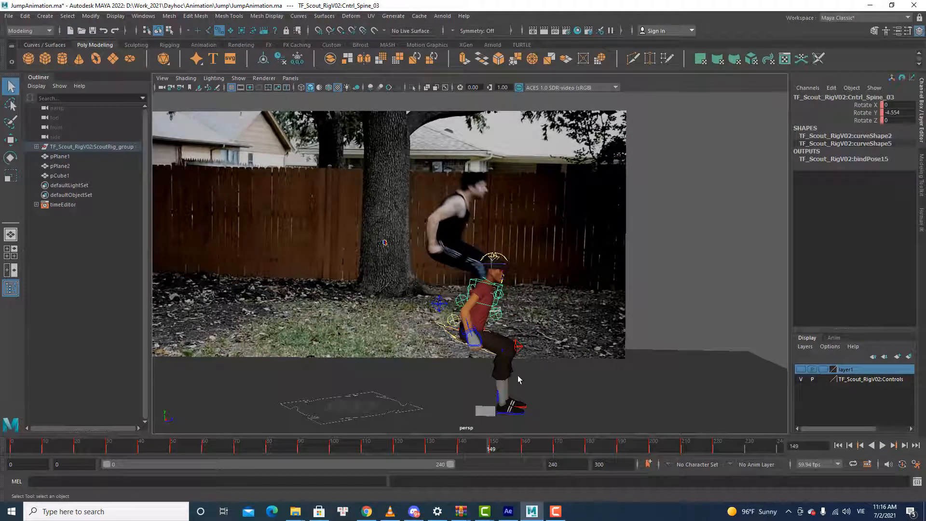
left_click(492, 447)
key("e")
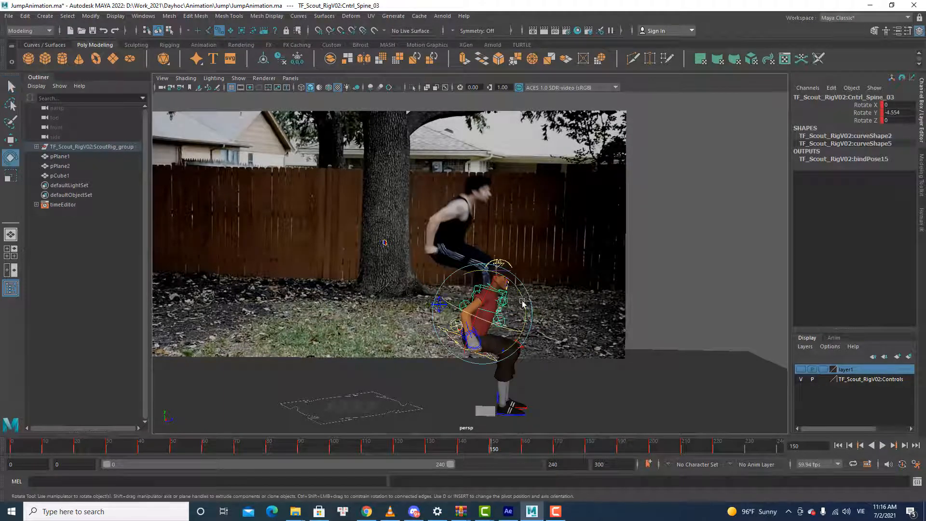
left_click_drag(522, 303, 523, 306)
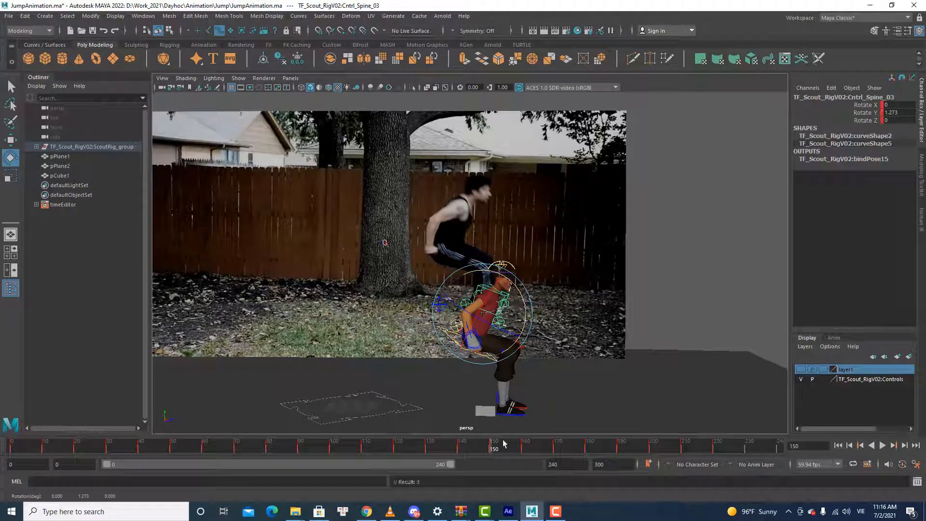
key("alt+v")
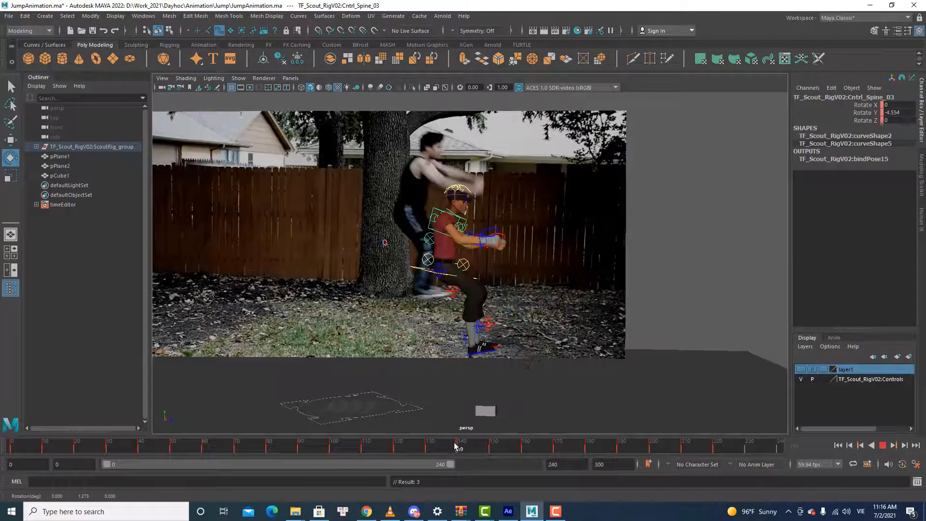
Step: At frame 130, bend the Cntrl_Spine_03 control backward to about Rotate Y -15.3 and review the motion through the landing
mouse_move(461, 445)
left_mouse_down()
mouse_move(485, 445)
mouse_move(393, 444)
mouse_move(427, 444)
left_mouse_up()
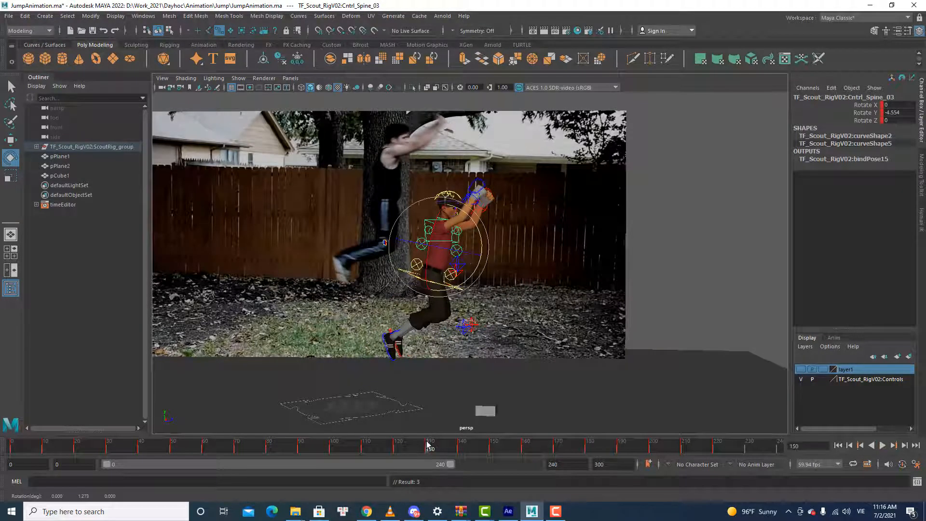
left_click_drag(482, 223, 472, 218)
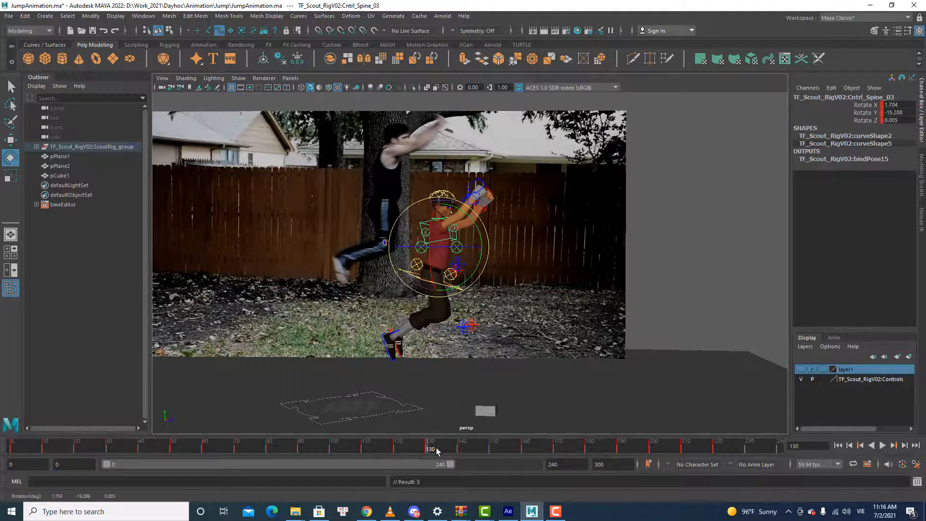
key("alt+v")
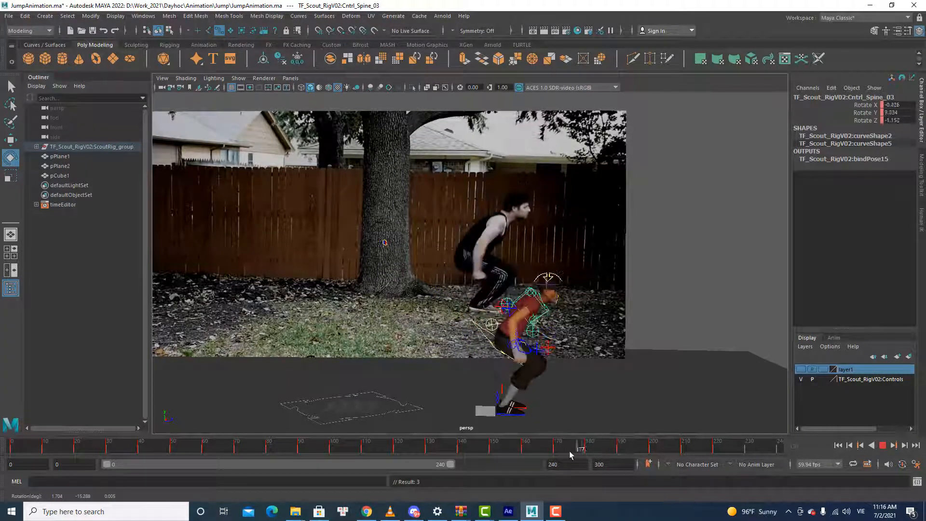
Step: Select the COG control at frame 160 and set the Move tool's axis orientation to World
mouse_move(569, 450)
left_mouse_down()
mouse_move(465, 453)
mouse_move(537, 458)
mouse_move(488, 446)
mouse_move(550, 443)
mouse_move(524, 443)
left_mouse_up()
key("q")
left_click(512, 384)
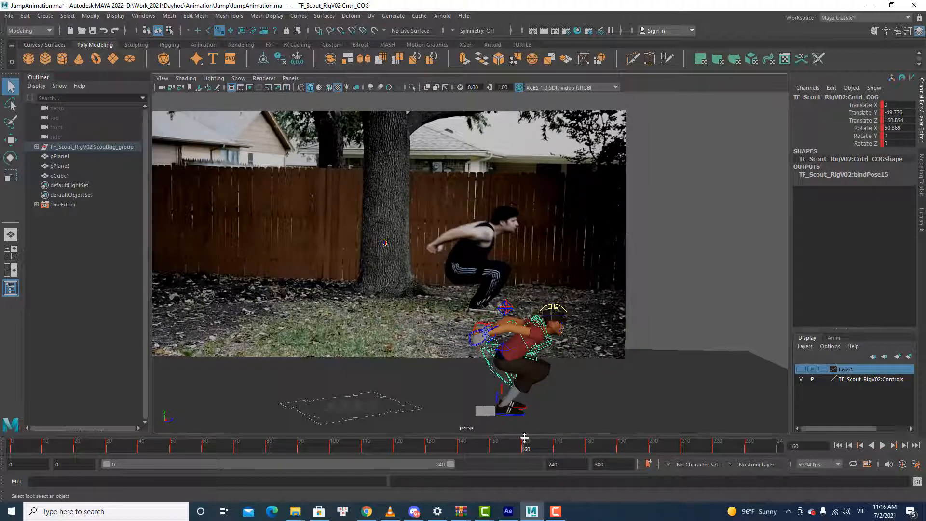
key("e")
key("w")
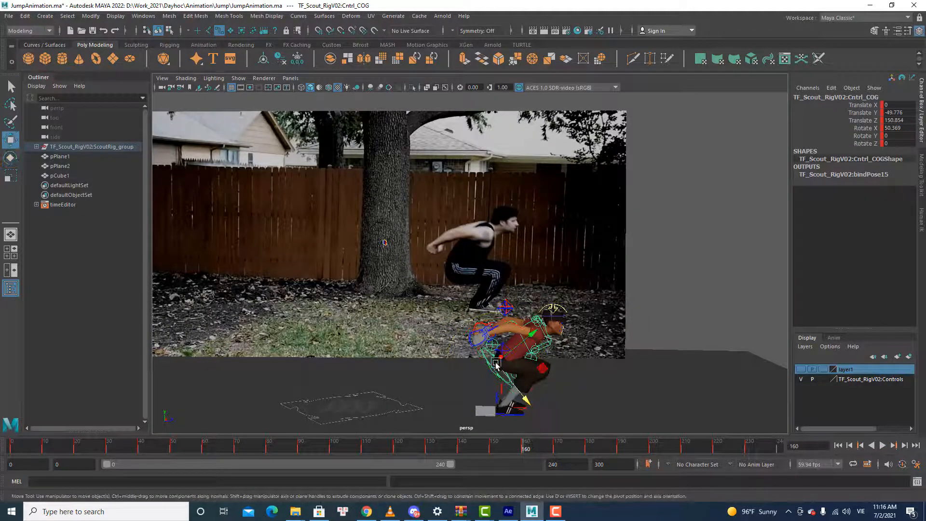
double_click(11, 140)
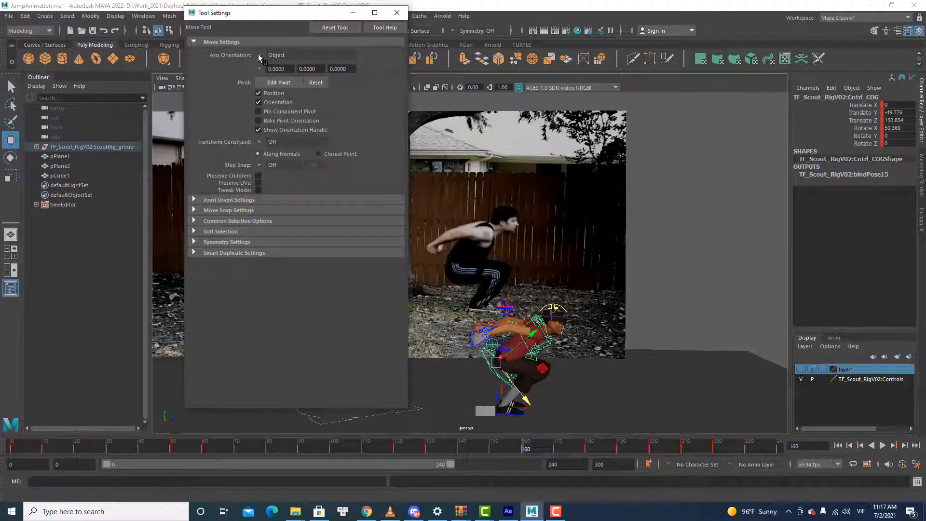
left_click(331, 30)
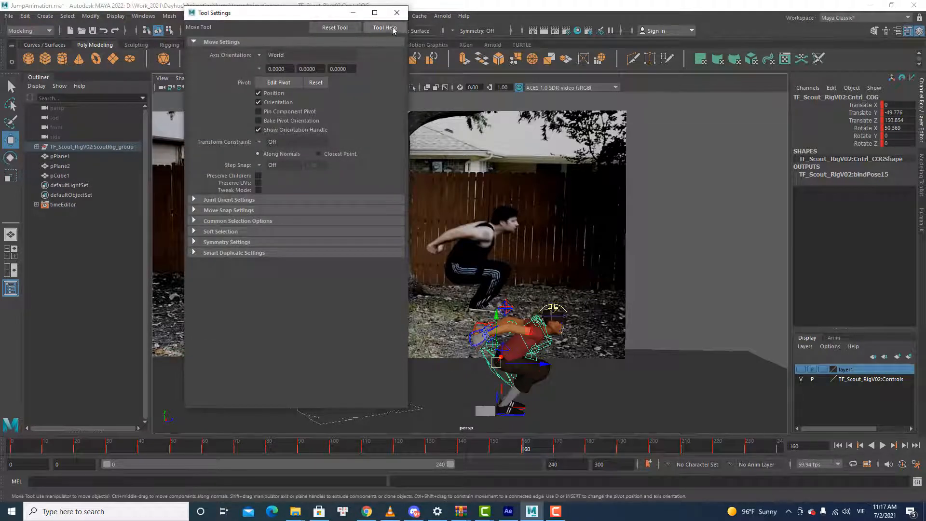
left_click(396, 20)
Step: Shift the COG control backward at frame 160 to about Translate Z 147.1 and review the landing motion
left_click_drag(544, 362, 540, 360)
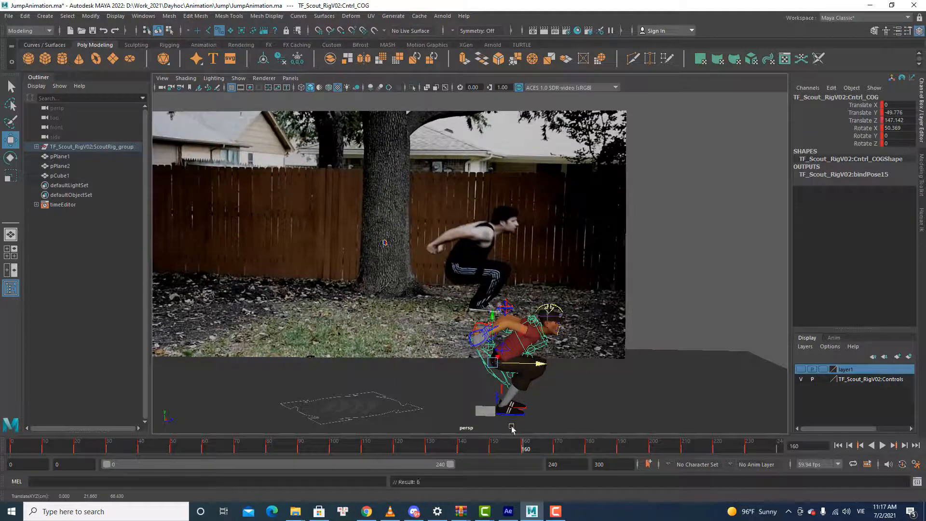
key("alt+v")
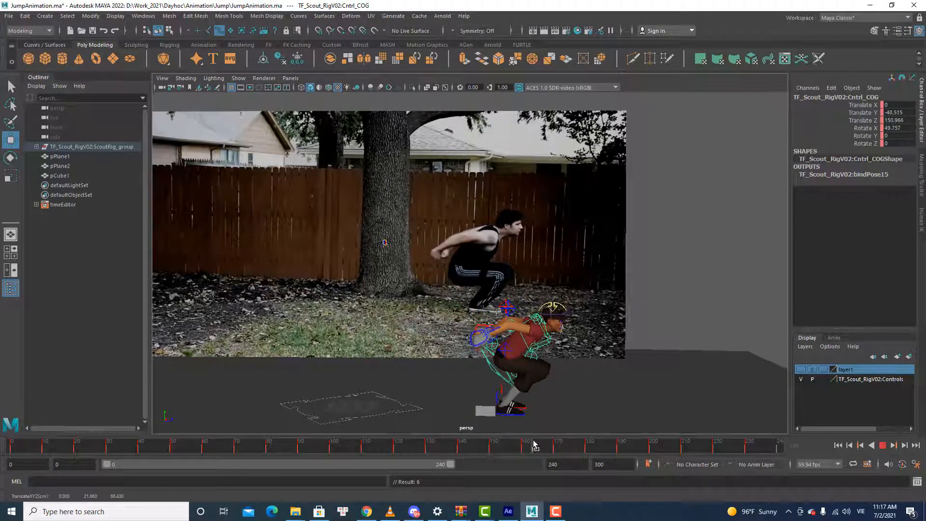
left_click_drag(533, 441, 522, 440)
Step: Move the left IK hand control backward at frame 160 to about Y -64.7, Z -29.9 and key it
key("q")
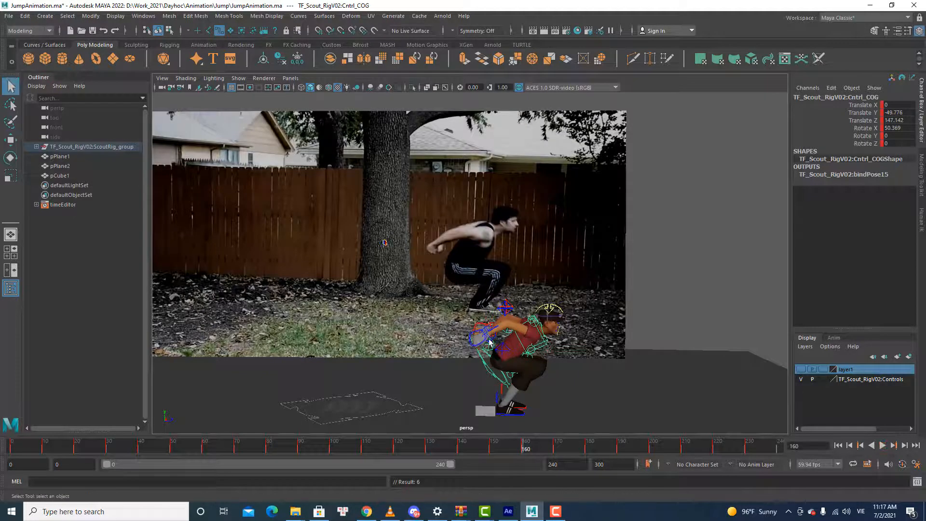
left_click(485, 335)
scroll(485, 336, "up", 5)
middle_click_drag(485, 335, 438, 174, "alt")
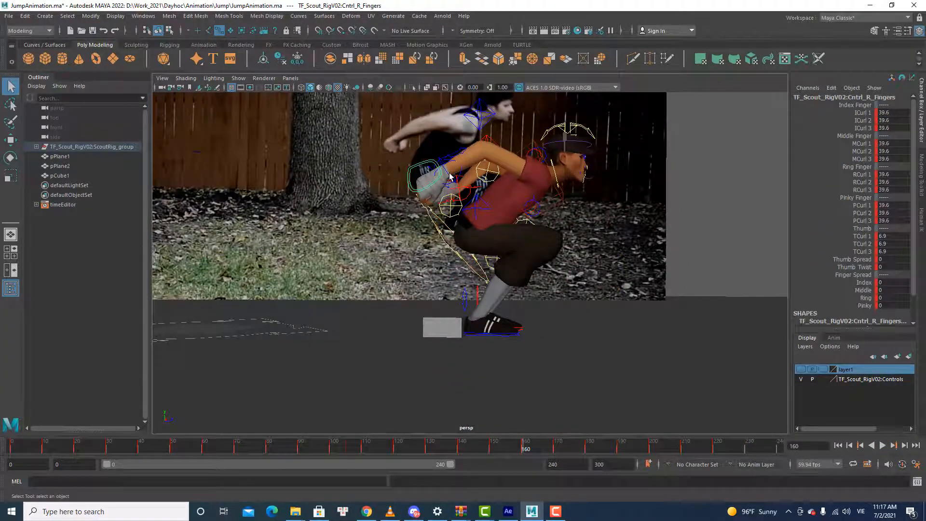
left_click(450, 176)
left_click_drag(453, 181, 477, 192, "alt")
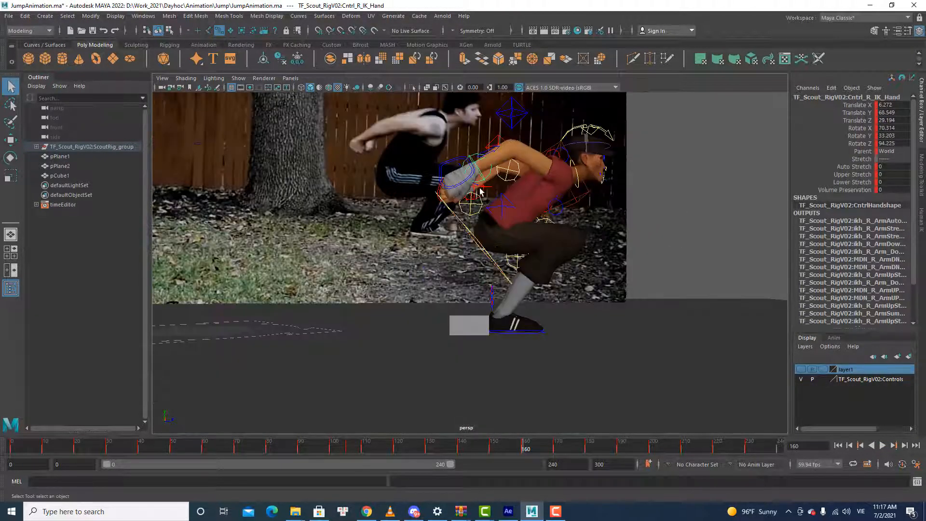
left_click(482, 194)
key("w")
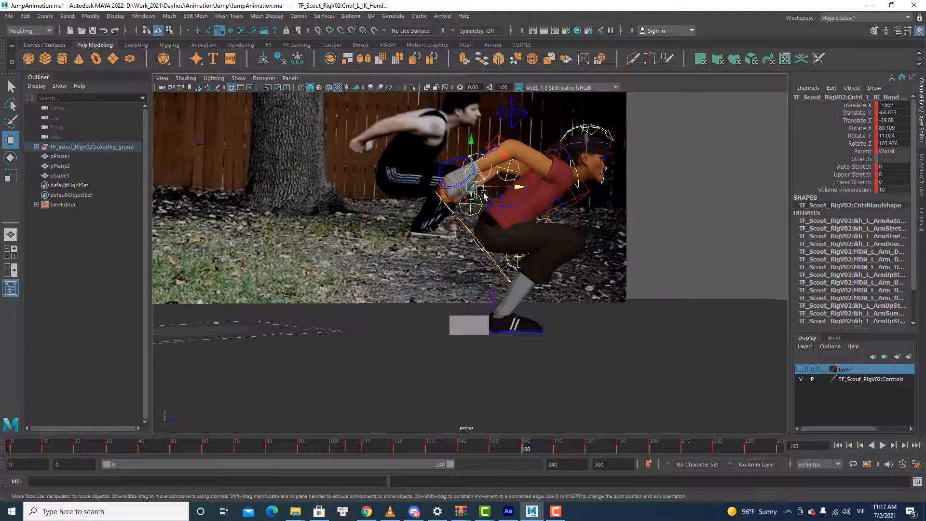
left_click_drag(488, 186, 478, 185)
scroll(481, 189, "down", 5)
key("s")
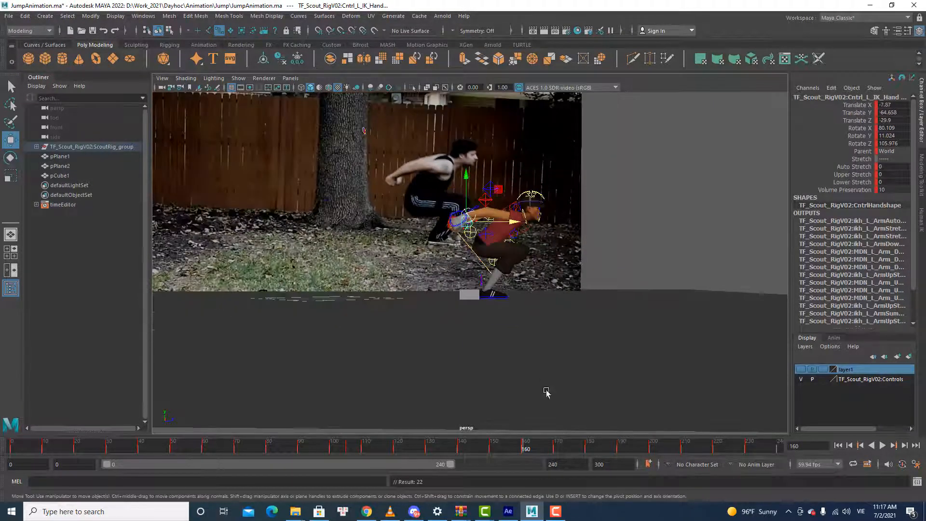
Step: Nudge the left IK hand control to about Y -67.9 at frame 170 and Y -64.4 at frame 160, reviewing the motion
left_click_drag(531, 450, 555, 442)
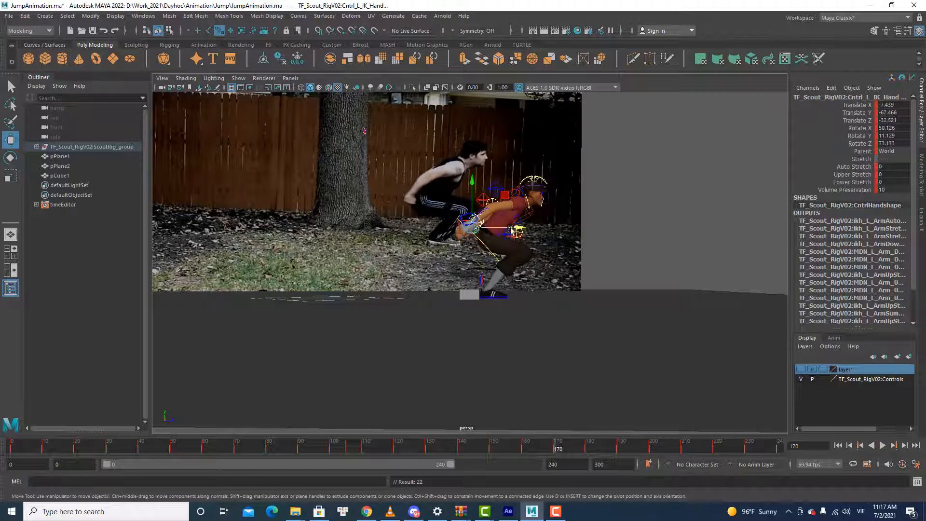
left_click_drag(511, 230, 509, 228)
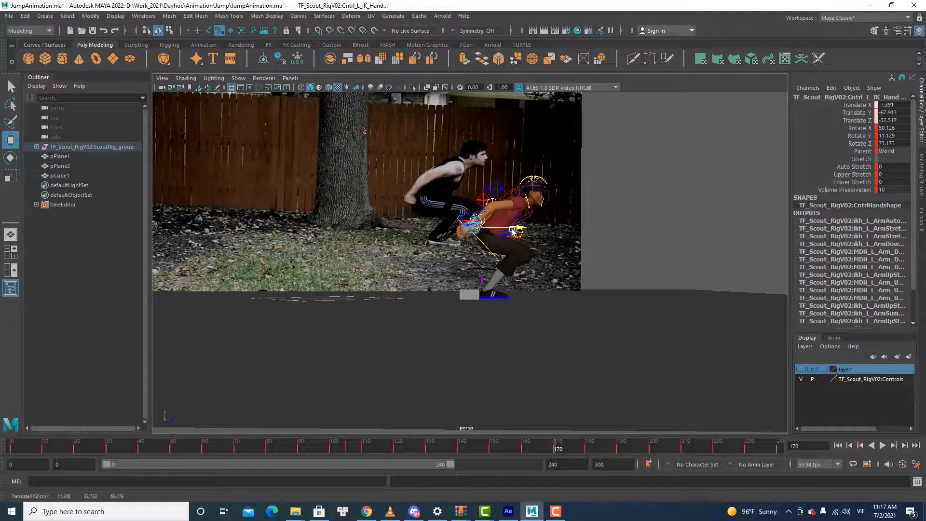
key("alt+v")
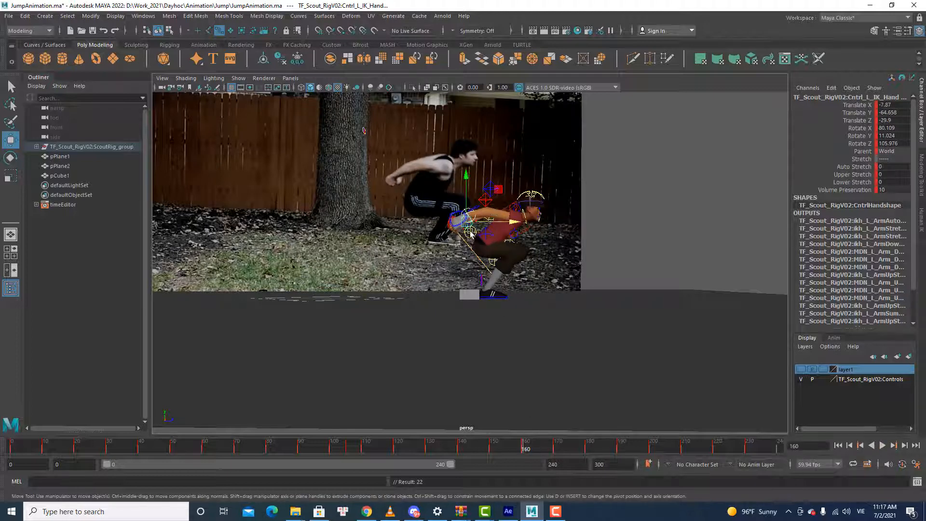
left_click_drag(499, 222, 497, 224)
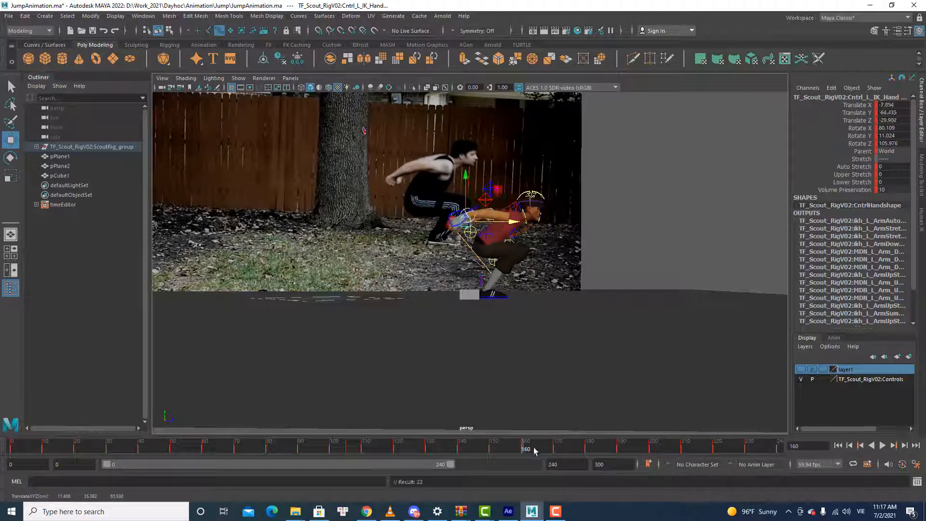
key("alt+v")
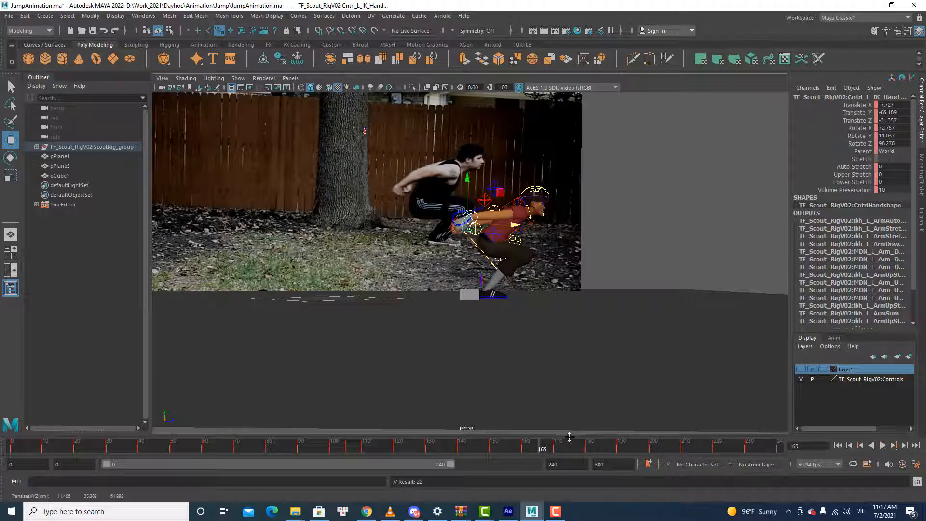
Step: Try the left IK hand control at about Y -67.2, Z -34.7 at frame 165, and delete that key
left_click_drag(466, 195, 497, 229)
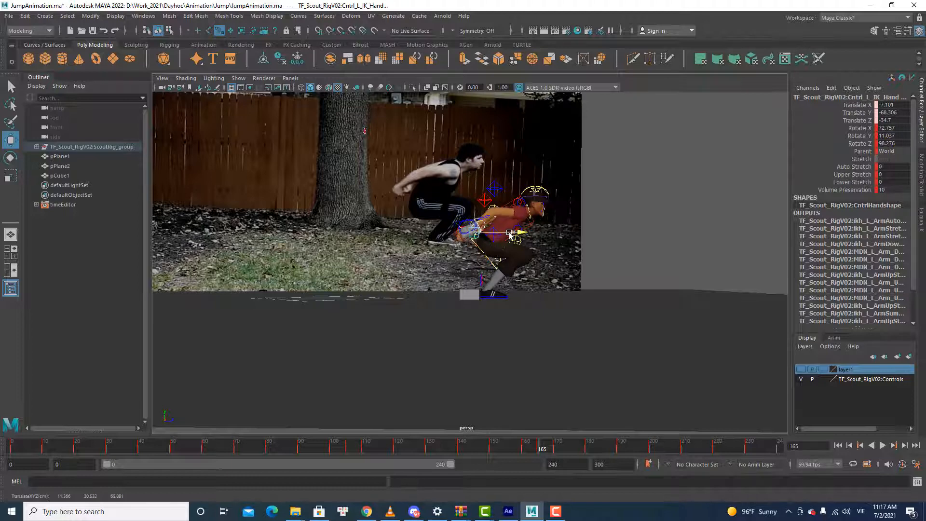
key("alt+v")
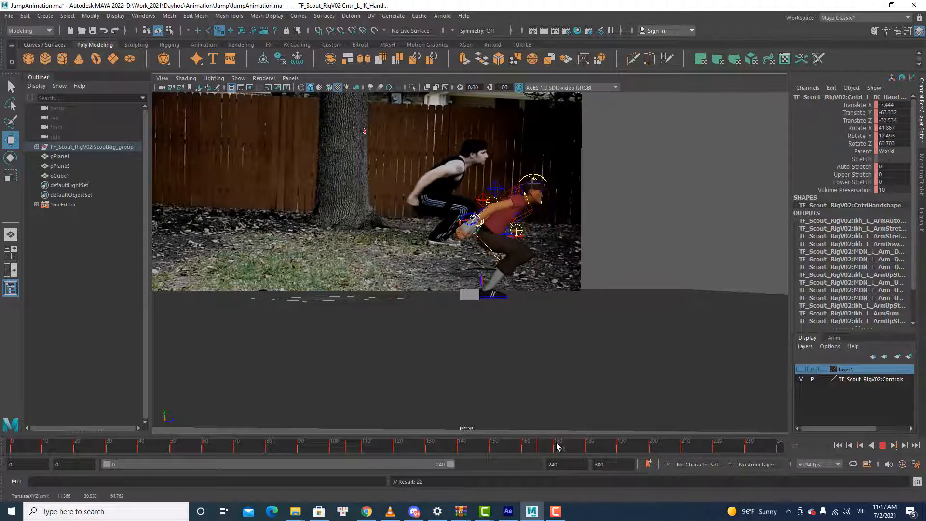
left_click(555, 446)
right_click(555, 439)
left_click(542, 446)
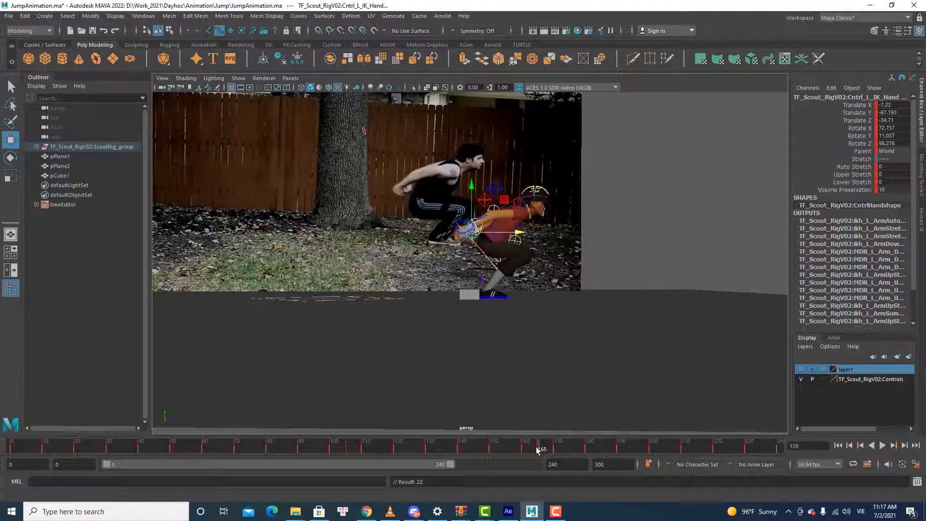
right_click(540, 448)
left_click(560, 295)
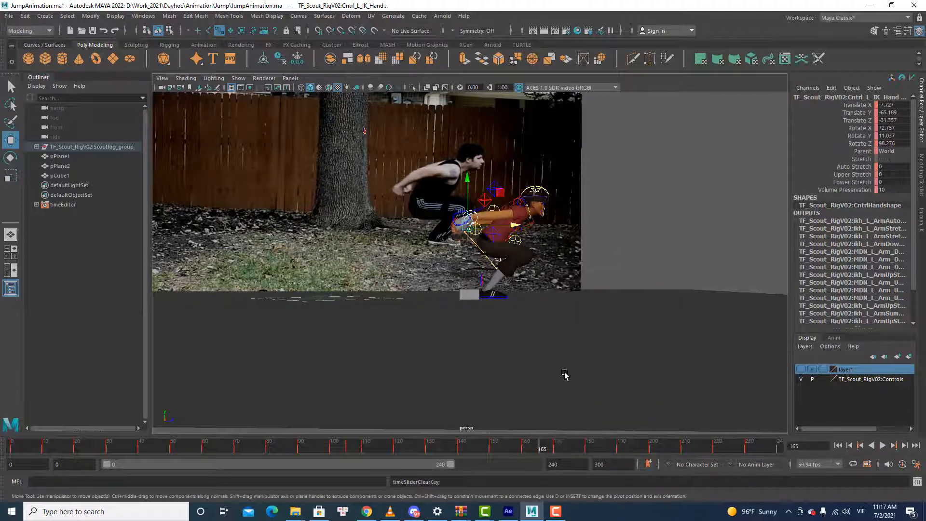
Step: Move the left IK hand control slightly backward at frame 150 and play through the landing to check the arm swing
key("alt+v")
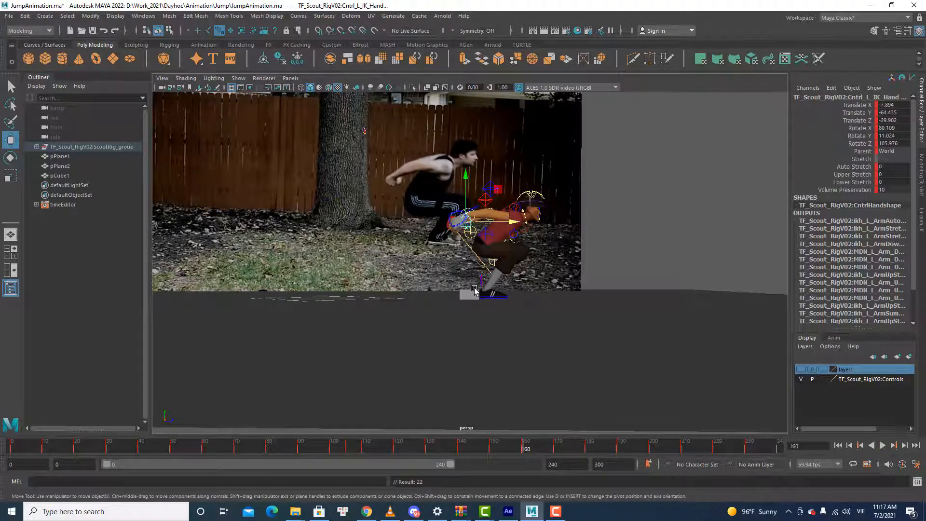
scroll(474, 289, "up", 2)
left_click(489, 448)
key("alt+v")
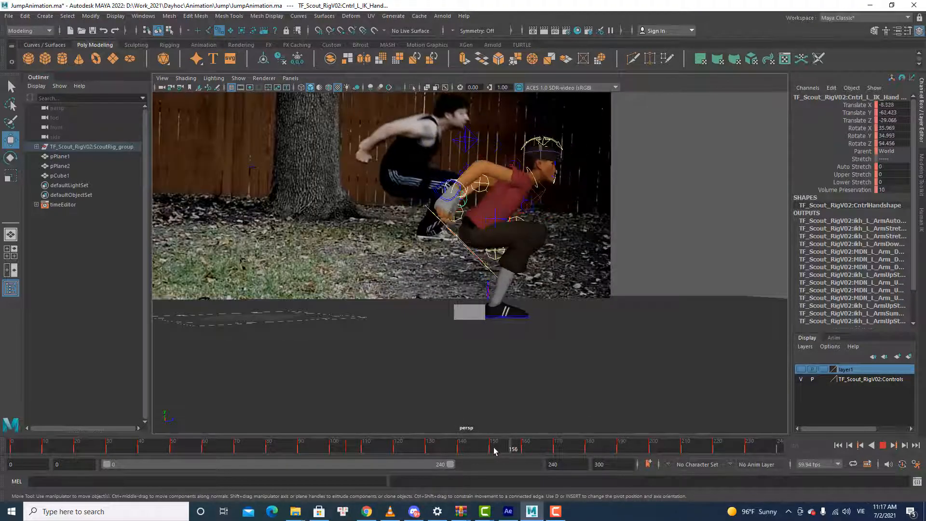
left_click(475, 450)
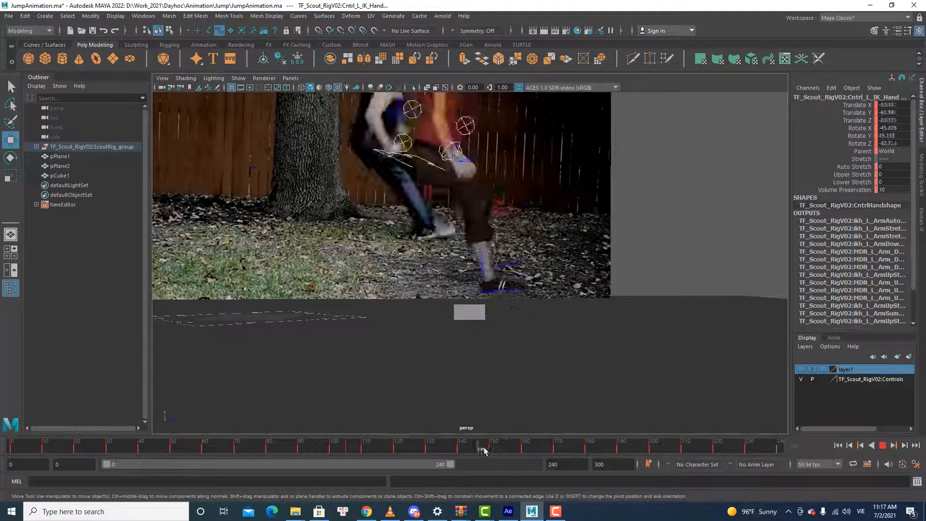
left_click_drag(484, 451, 491, 450)
middle_click_drag(505, 308, 518, 389, "alt")
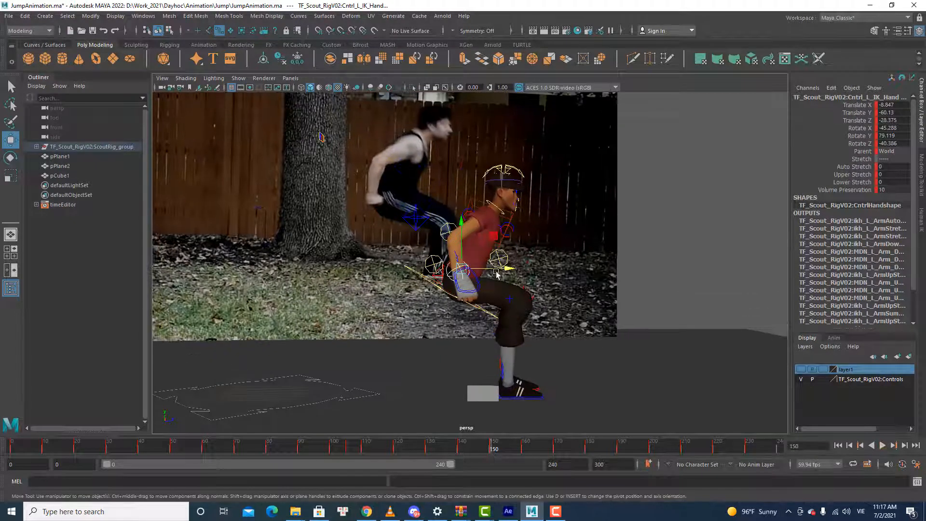
left_click_drag(501, 270, 493, 271)
key("alt+v")
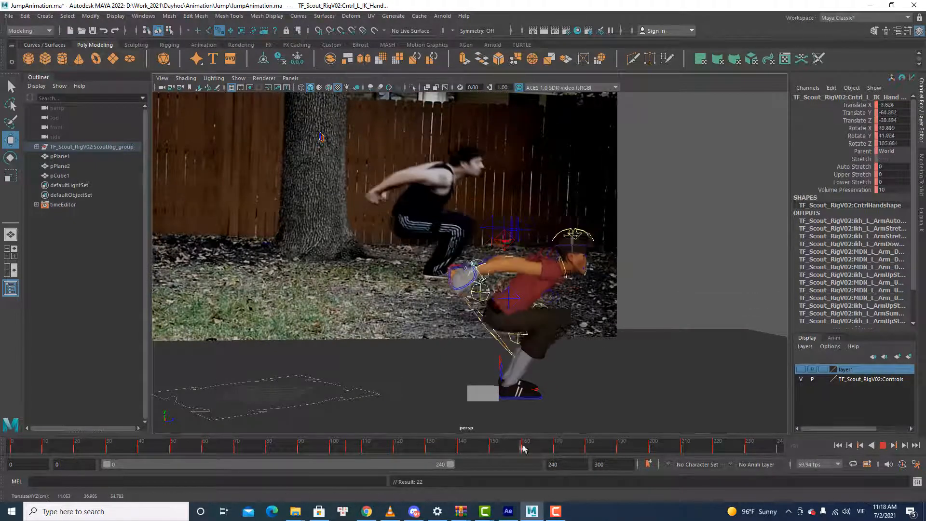
Step: Delete the left IK hand's key at frame 170, reposition the control there to about Y -70.5, Z -35.2, and review
left_click(564, 443)
right_click(564, 443)
left_click(590, 296)
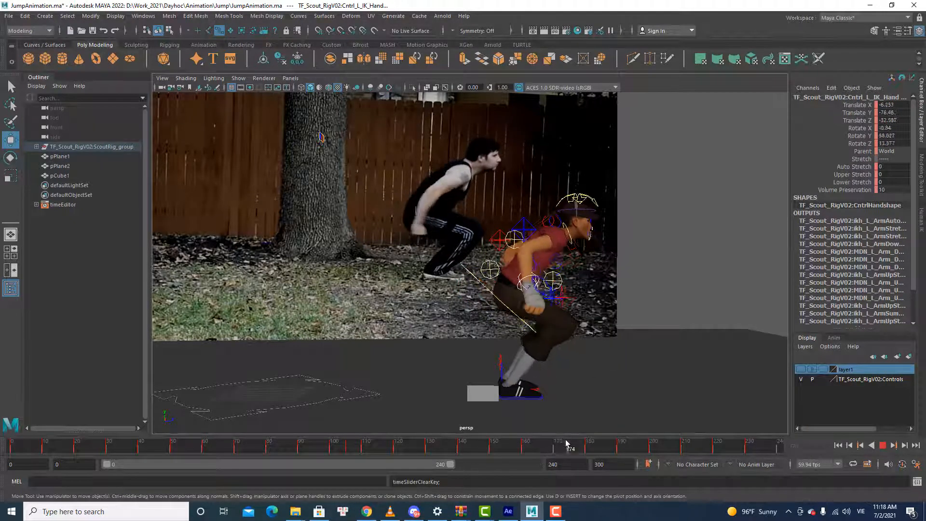
left_click_drag(506, 262, 504, 265)
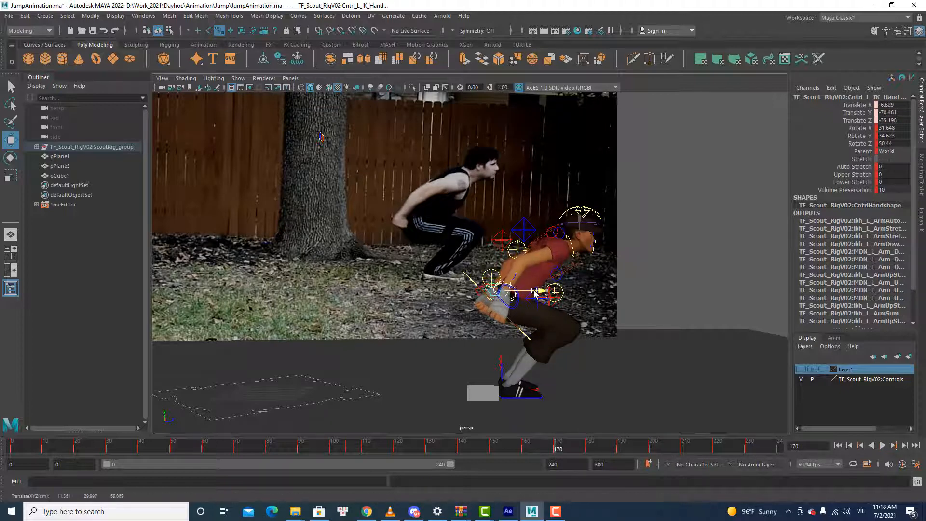
key("alt+v")
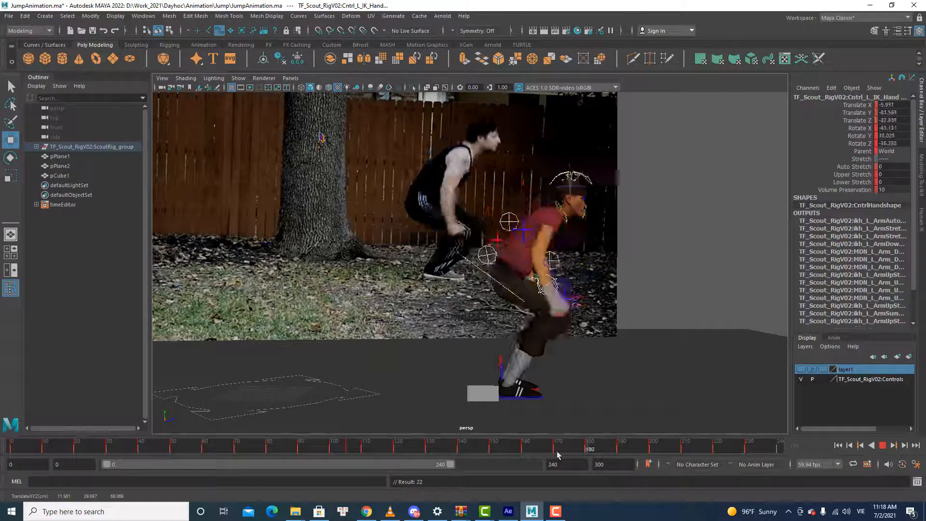
Step: Play back the jump from several points in the timeline to compare the rig's motion with the reference
left_click(494, 448)
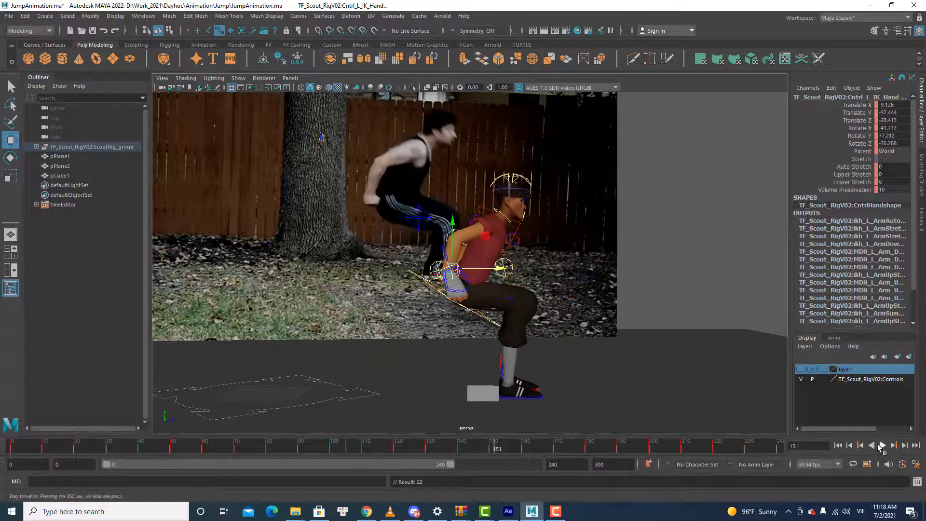
left_click(880, 446)
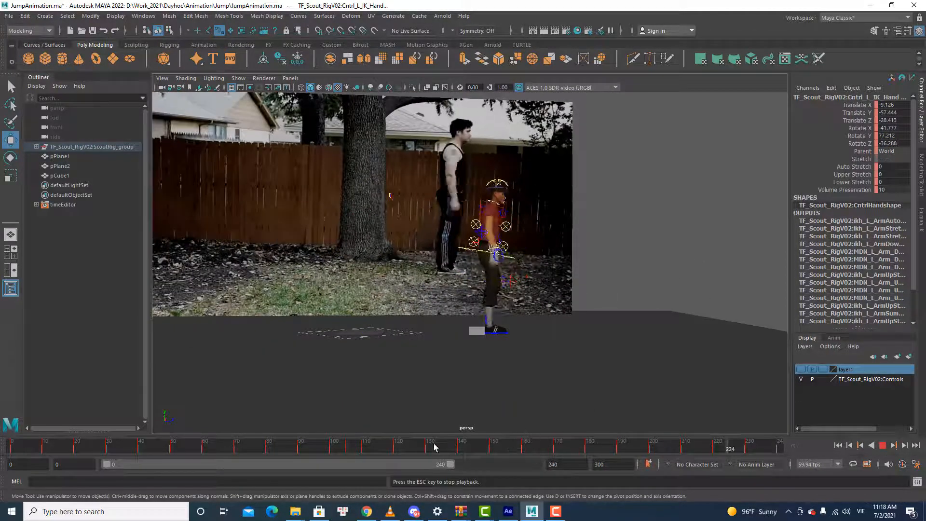
left_click(435, 447)
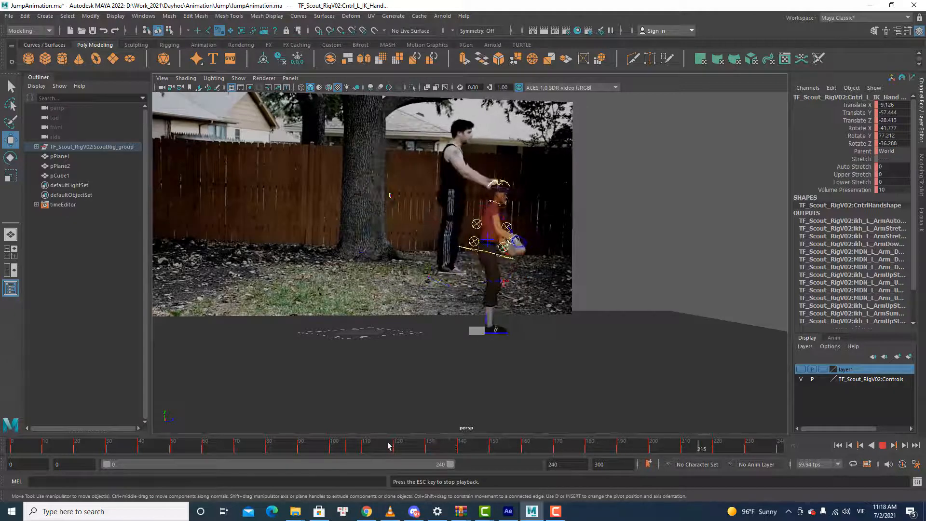
left_click(425, 445)
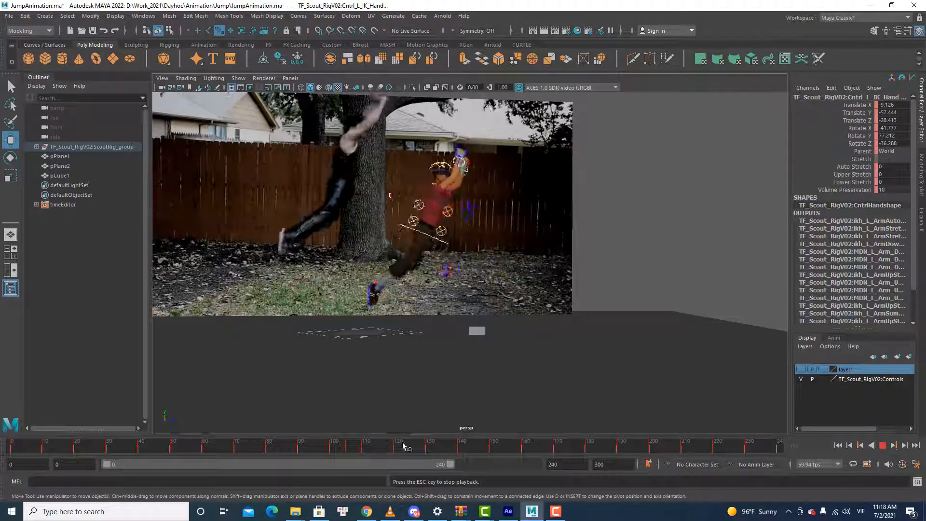
left_click(317, 447)
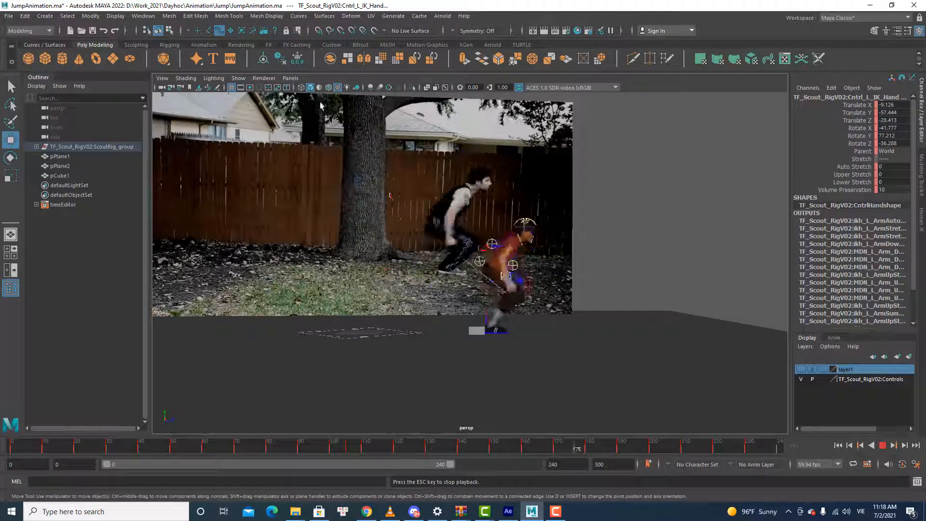
Step: Hide NURBS curves in the viewport and frame the character closer during playback
left_click(238, 77)
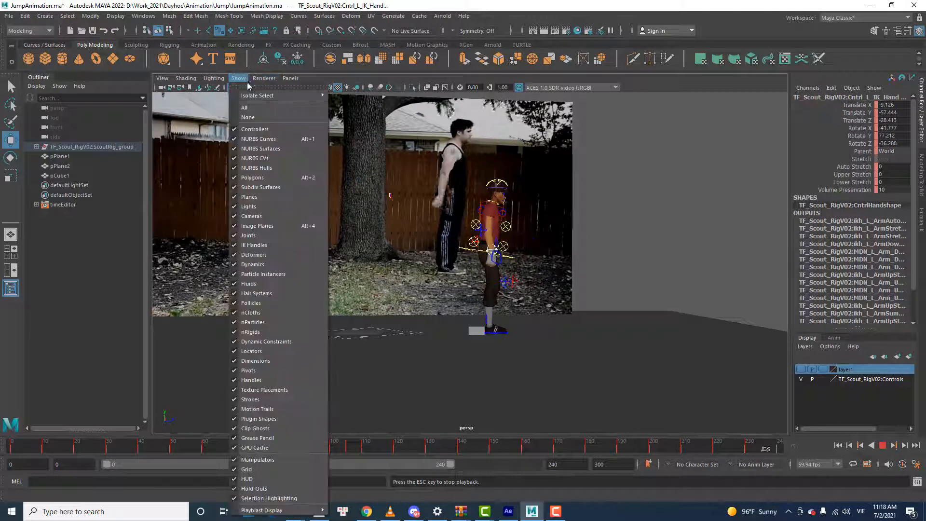
left_click(270, 138)
scroll(495, 212, "up", 2)
middle_click_drag(495, 212, 540, 228, "alt")
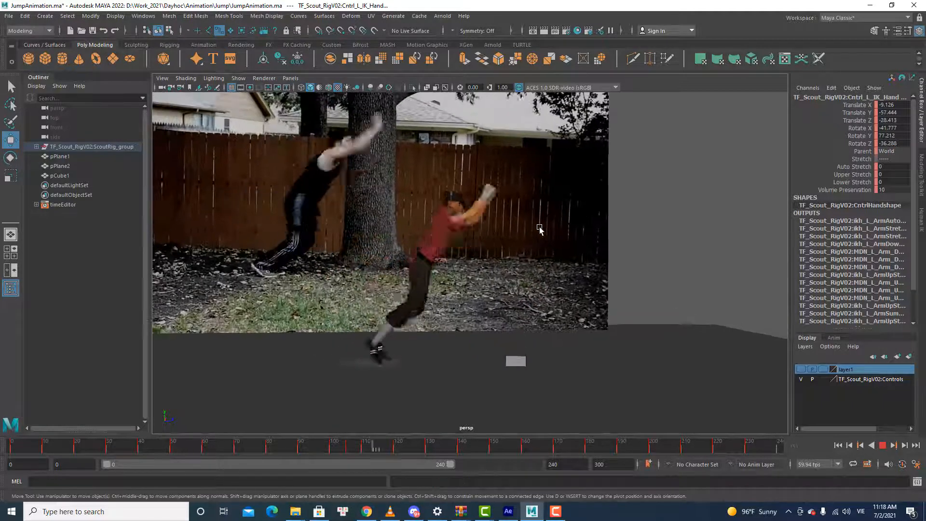
Step: Stop the playback, check the landing around frames 140 to 148, and show NURBS curves again at frame 140
scroll(548, 209, "down", 2)
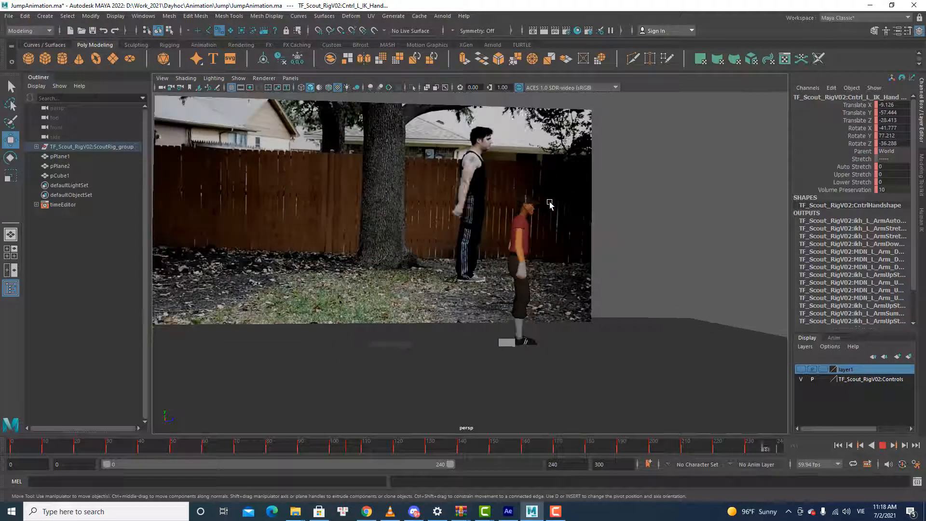
left_click(883, 447)
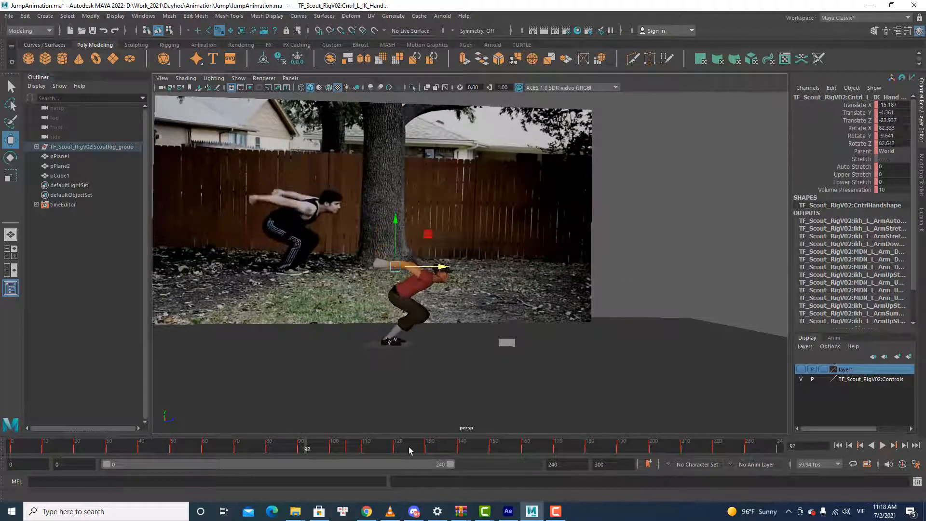
left_click_drag(393, 448, 473, 443)
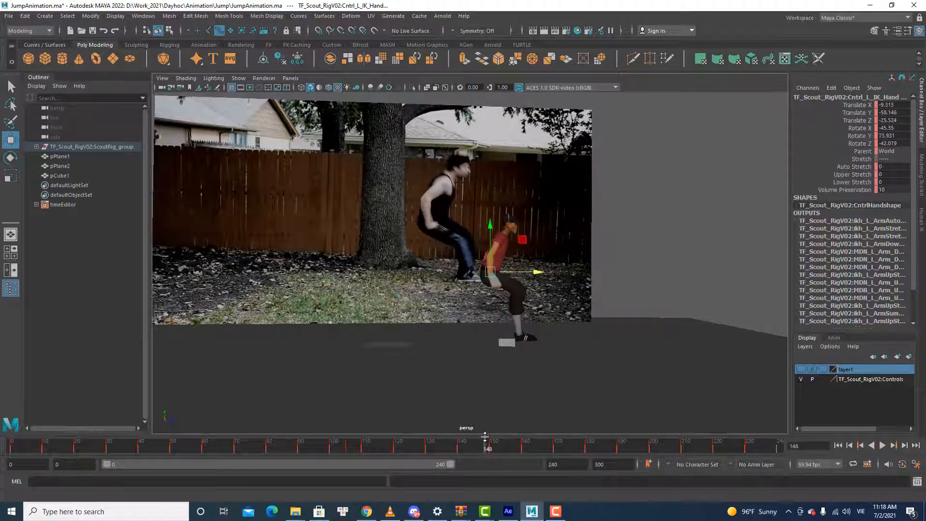
left_click_drag(472, 452, 459, 451)
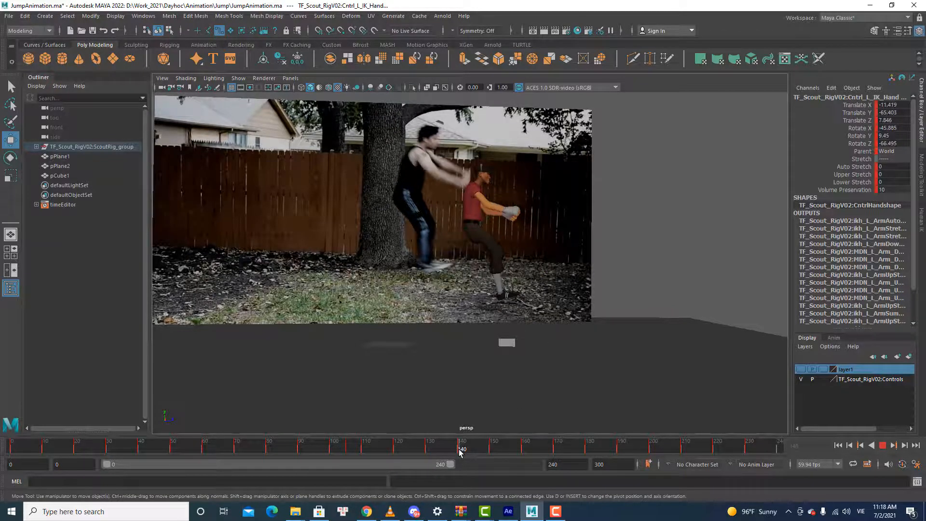
scroll(496, 235, "up", 4)
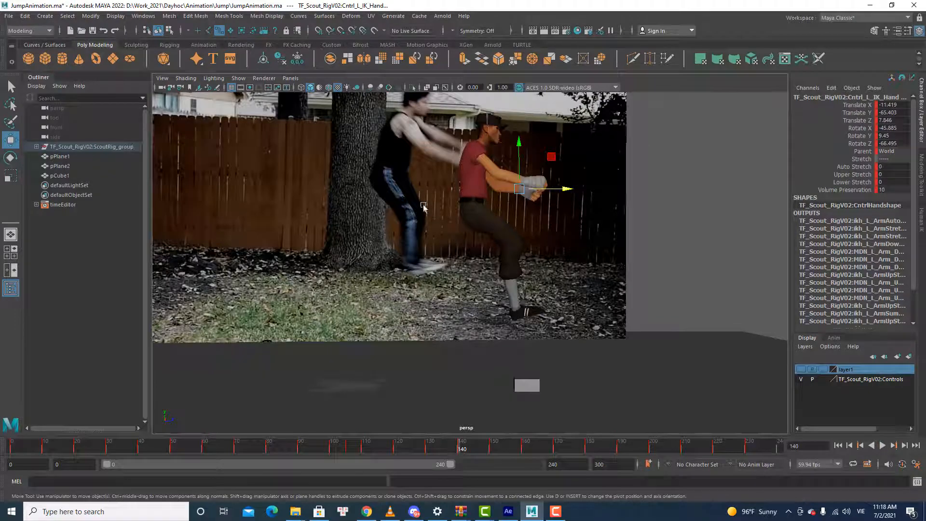
left_click(238, 78)
left_click(247, 139)
key("q")
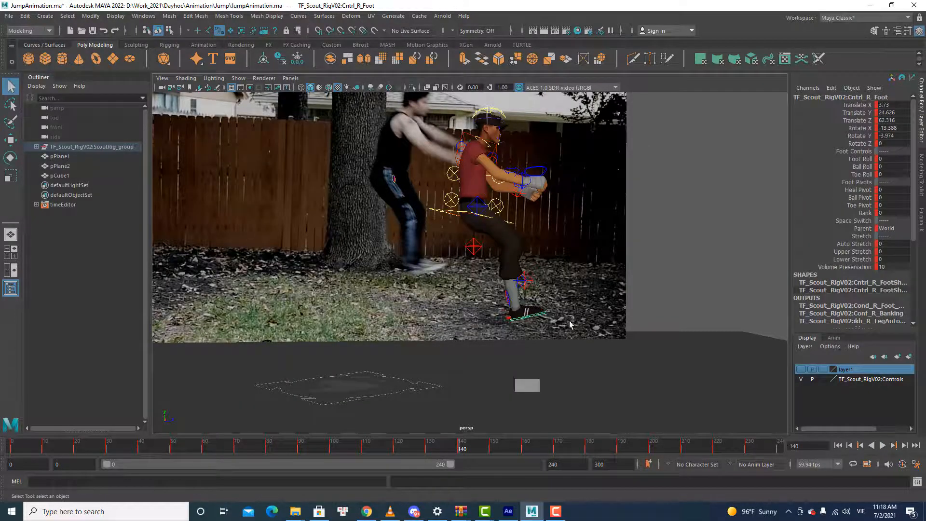
Step: At frame 140, reposition both foot controls, with the left at about Y 23, Z 63.7, rotate them to about X -33.2, and key them
left_click_drag(569, 322, 530, 333, "alt")
left_click(474, 317, "shift")
key("alt+shift")
key("w")
left_click_drag(500, 296, 550, 316)
key("s")
key("e")
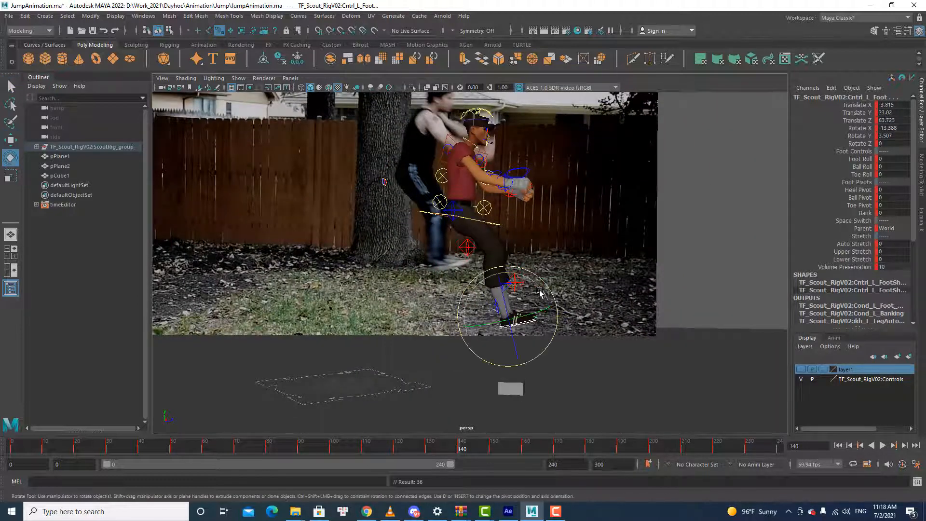
left_click_drag(534, 285, 522, 279)
key("s")
Step: At frame 145, lower both foot controls and shift them slightly forward, with the left at Y 8.99, Z 71.47, and key them
left_click_drag(464, 446, 491, 448)
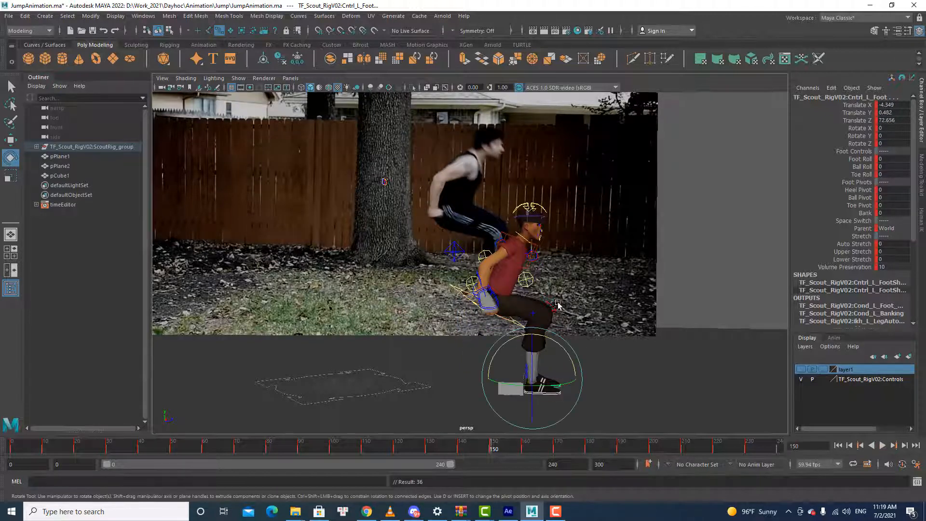
middle_click_drag(557, 304, 559, 273, "alt")
mouse_move(559, 273)
left_mouse_down("alt")
mouse_move(591, 271)
mouse_move(563, 268)
left_mouse_up("alt")
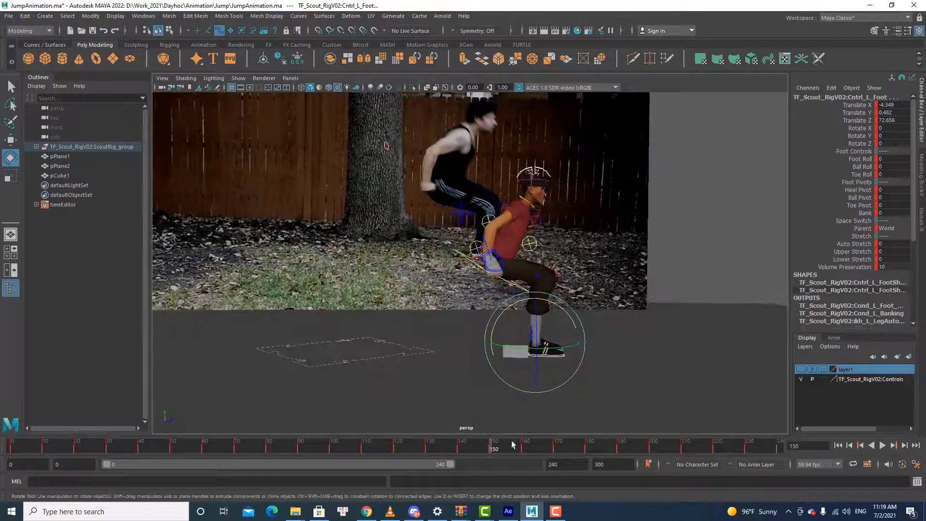
left_click_drag(491, 446, 476, 448)
key("w")
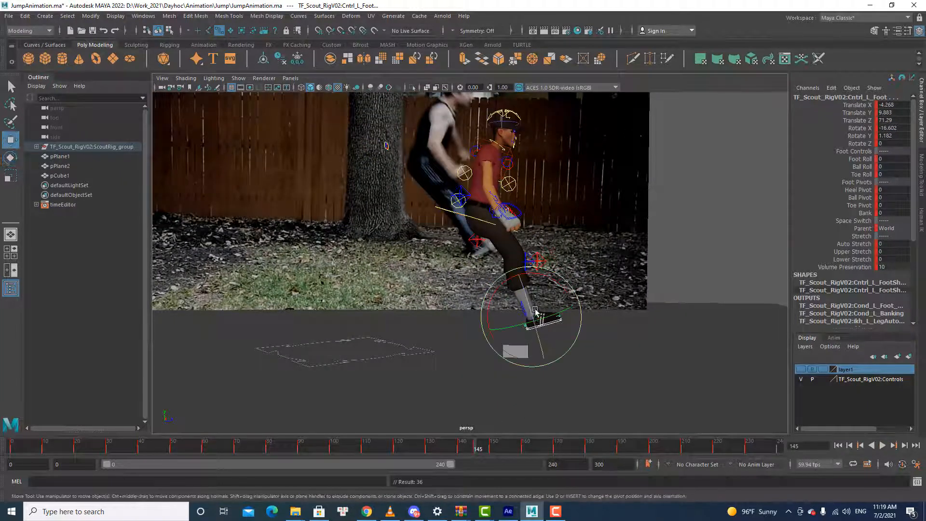
left_click_drag(532, 298, 531, 302)
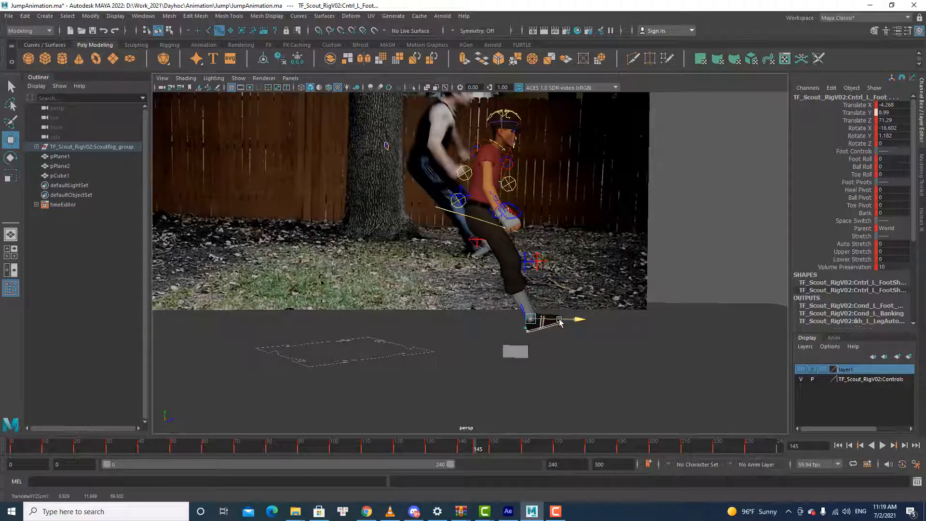
key("s")
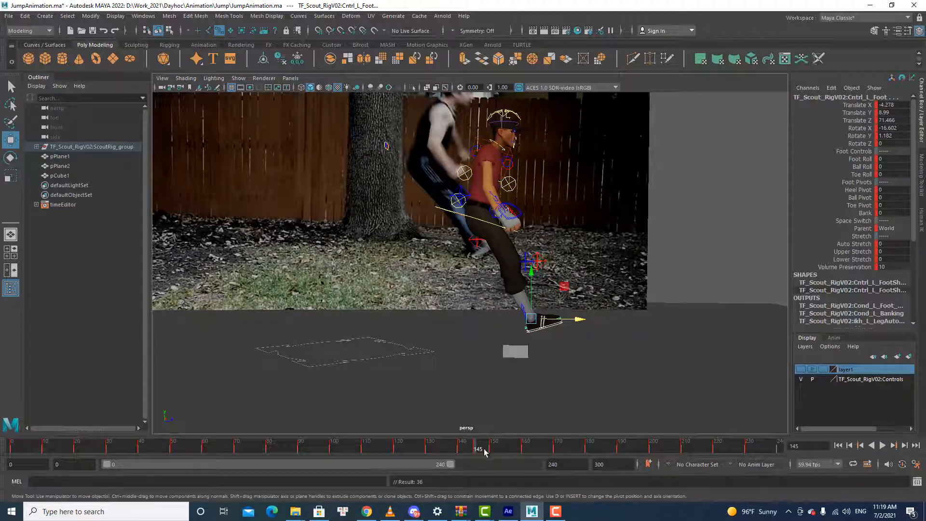
Step: Select the COG and torso controls and key them at frame 145
left_click_drag(484, 450, 462, 450)
key("q")
left_click(502, 190)
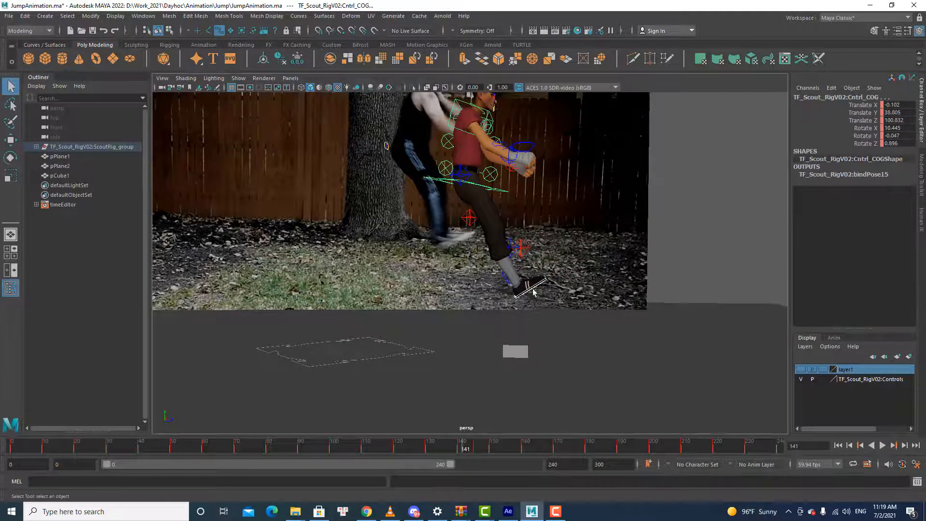
mouse_move(514, 290)
left_mouse_down("alt")
mouse_move(491, 292)
mouse_move(504, 285)
left_mouse_up("alt")
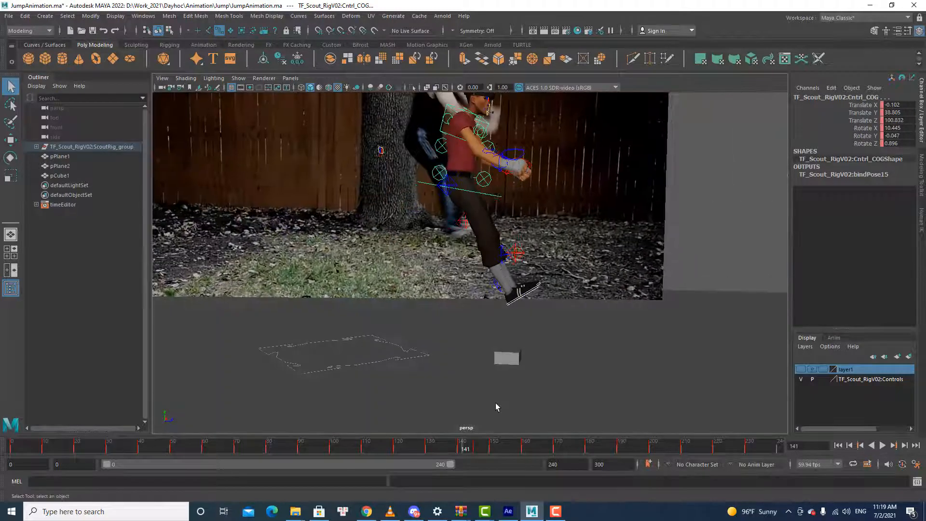
left_click_drag(464, 449, 475, 447)
left_click_drag(486, 413, 495, 399, "alt")
key("s")
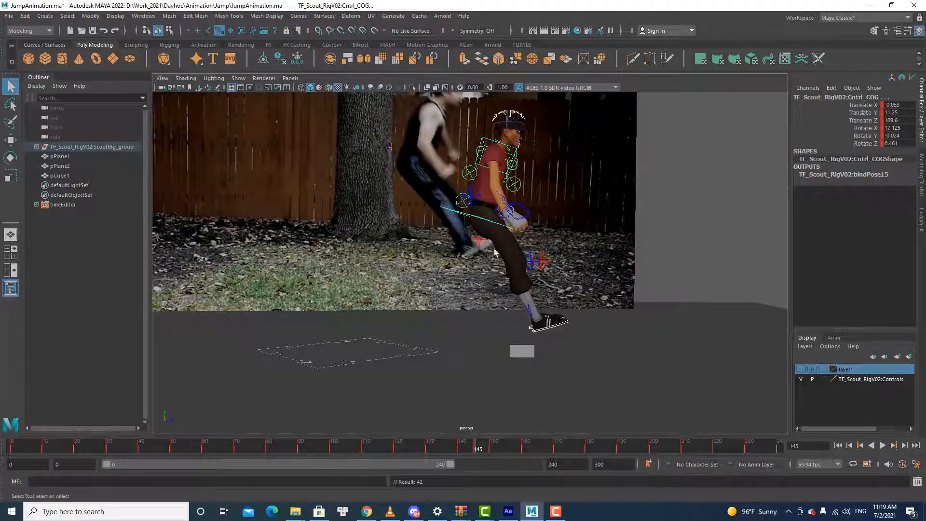
Step: Try lowering the selected COG and torso controls at frame 145
key("e")
key("w")
left_click_drag(481, 197, 481, 209)
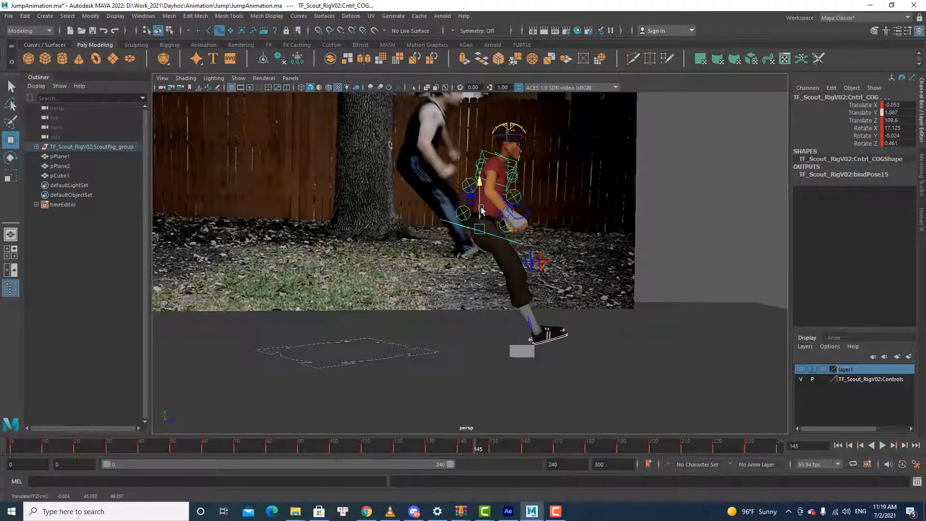
key("ctrl+z")
Step: Add both IK hand controls and the arm and leg pole vectors to the selected body controls at frame 145
key("q")
left_click(513, 225)
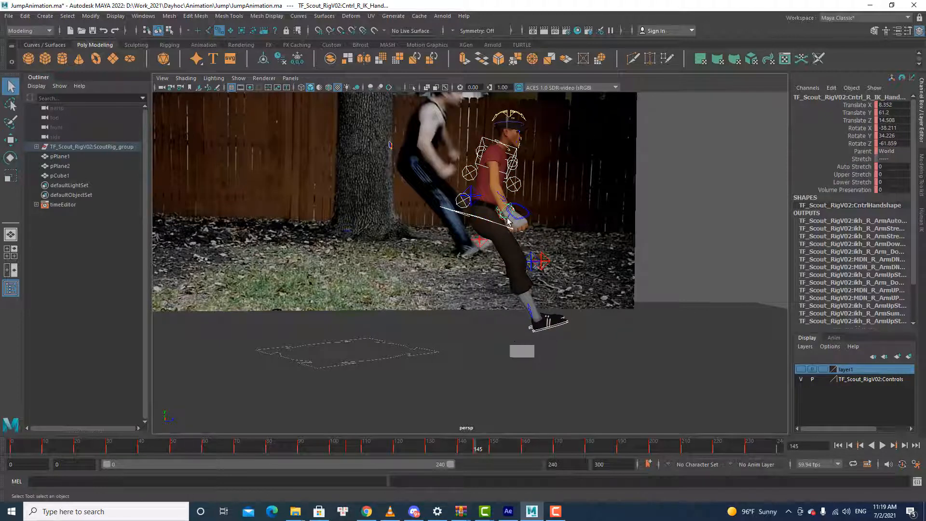
scroll(530, 204, "up", 3)
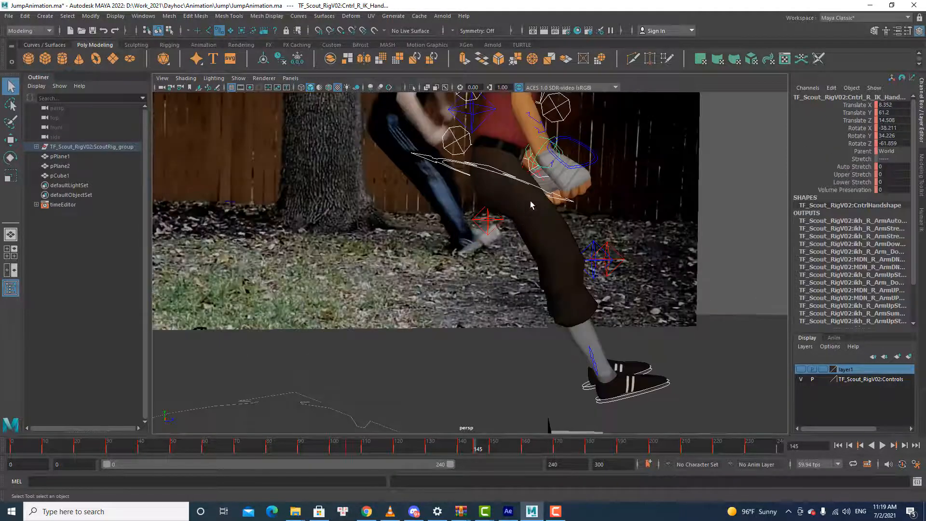
left_click(553, 156)
key("ctrl+z")
left_click(529, 176)
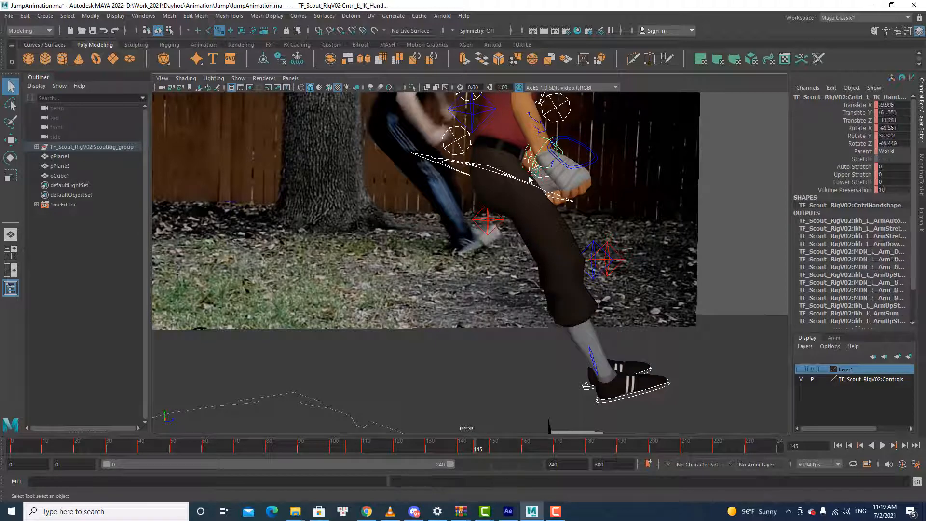
left_click(468, 116)
left_click_drag(468, 118, 530, 245, "alt")
left_click(541, 313)
left_click_drag(542, 313, 500, 322, "alt")
left_click(552, 337)
Step: Lower the selected body, hand and pole vector controls at frame 145, shift them slightly forward, and key the pose
key("e")
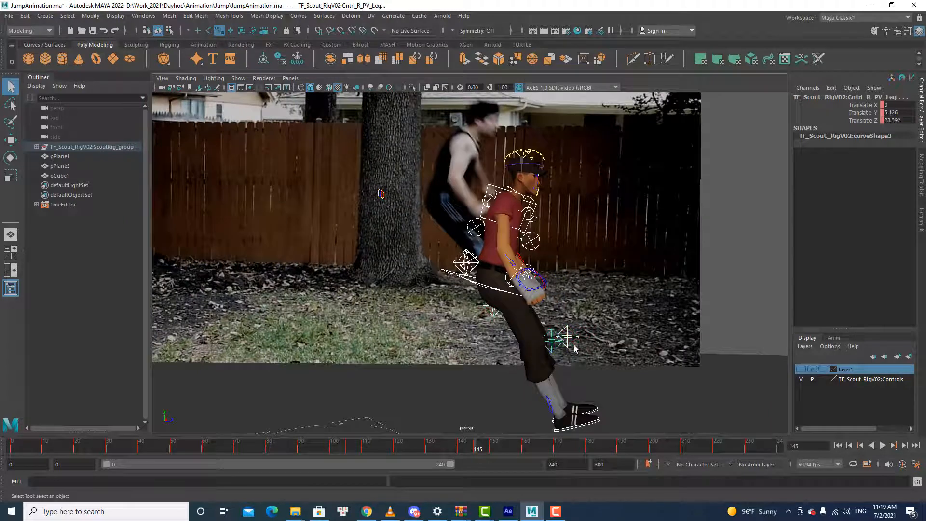
right_click_drag(549, 337, 500, 331, "alt")
key("w")
left_click_drag(516, 260, 517, 279)
left_click_drag(556, 317, 560, 318)
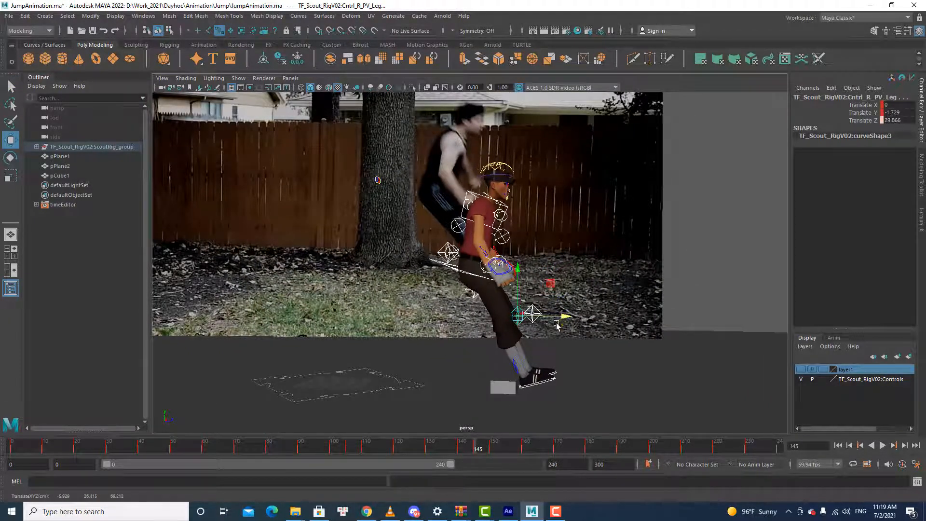
mouse_move(479, 449)
left_mouse_down()
mouse_move(496, 447)
mouse_move(450, 448)
mouse_move(492, 447)
mouse_move(459, 459)
mouse_move(476, 461)
left_mouse_up()
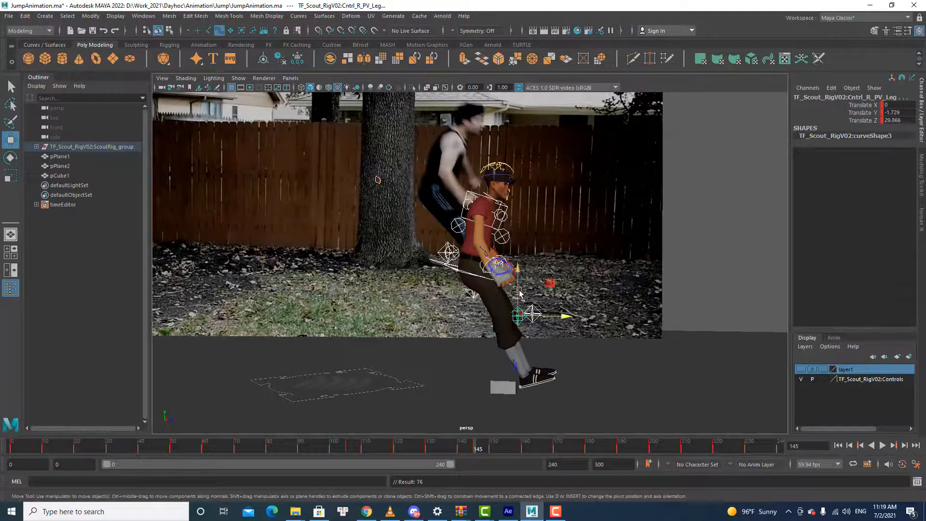
left_click_drag(518, 286, 517, 283)
left_click_drag(548, 315, 557, 318)
mouse_move(488, 445)
left_mouse_down()
mouse_move(462, 448)
mouse_move(497, 447)
mouse_move(461, 449)
left_mouse_up()
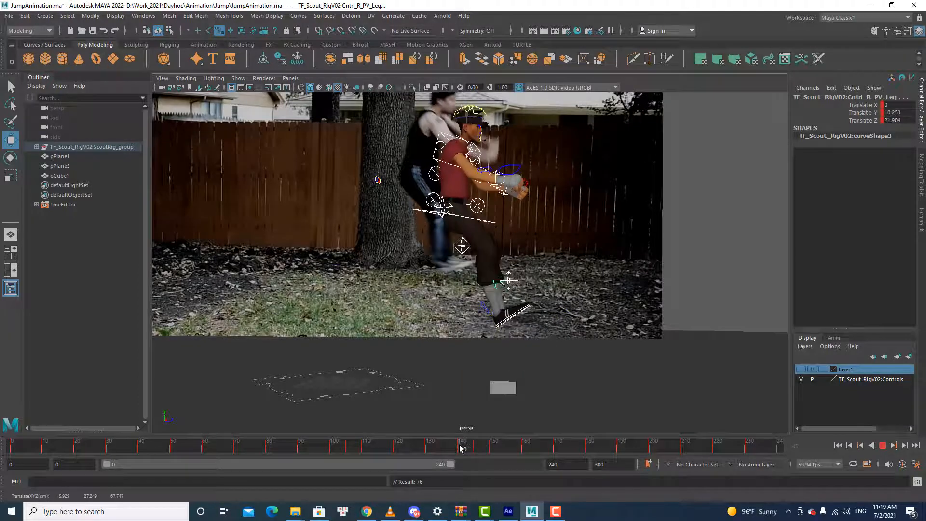
Step: At frame 140, lower both foot controls, with the left at about Y 21.6, Z 64.4, key them, and review the motion
key("q")
left_click(525, 319)
left_click(528, 310)
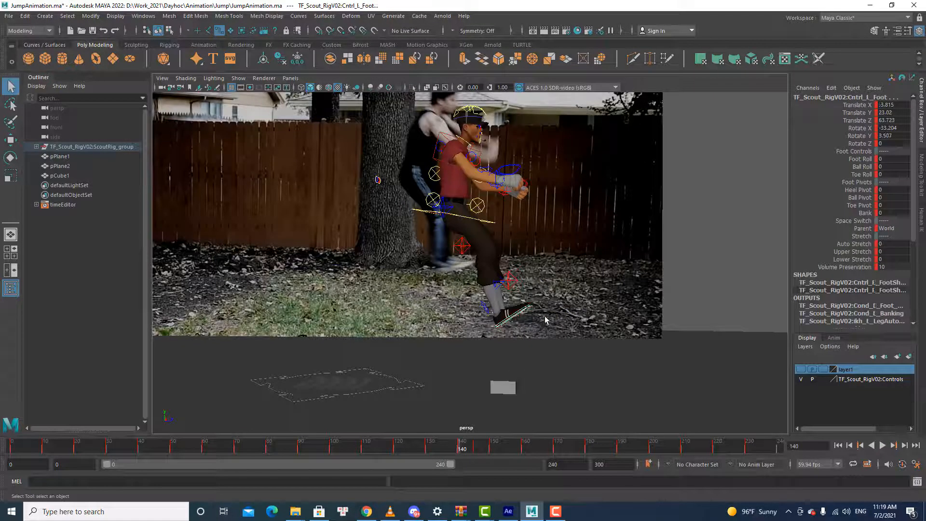
key("w")
left_click_drag(504, 291, 504, 295)
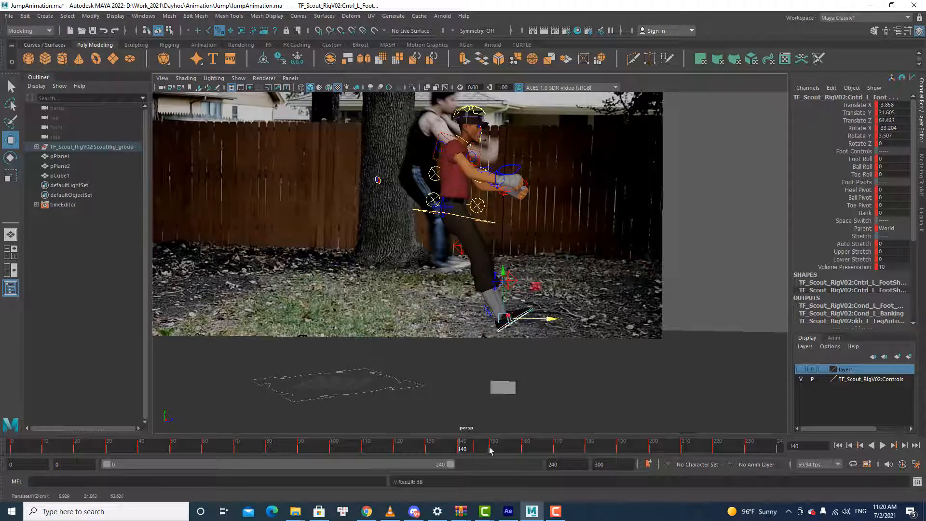
key("alt+v")
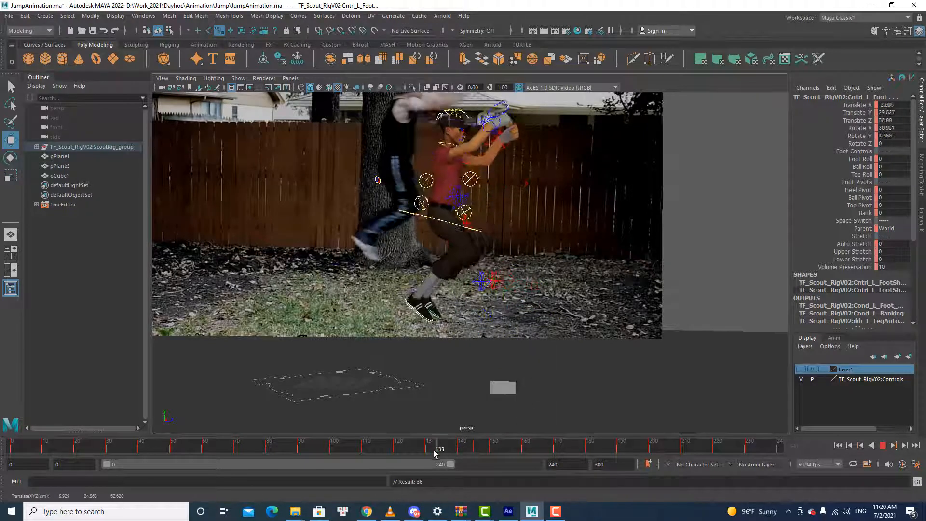
Step: At frame 145, lower the foot controls to about Y 4.5, rotate them to about X -30.6, key them, and check the landing
left_click(474, 449)
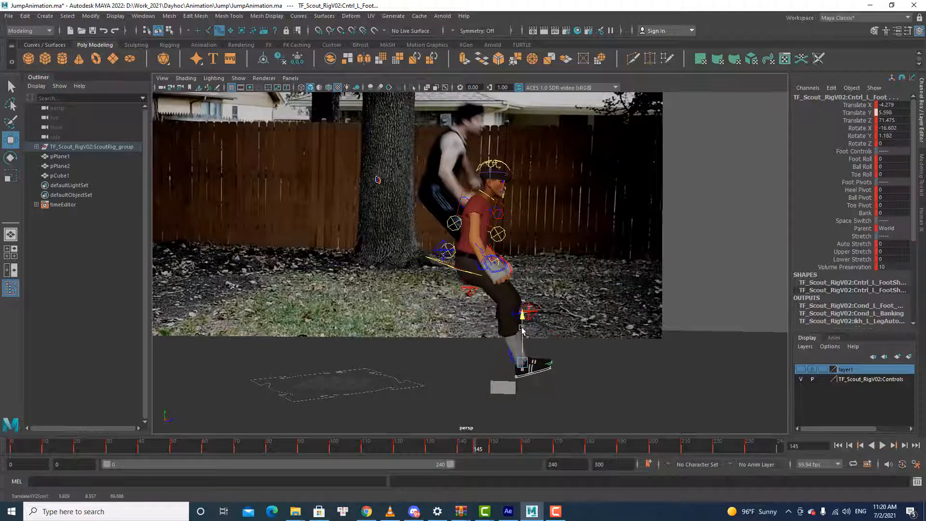
key("e")
left_click_drag(547, 334, 539, 328)
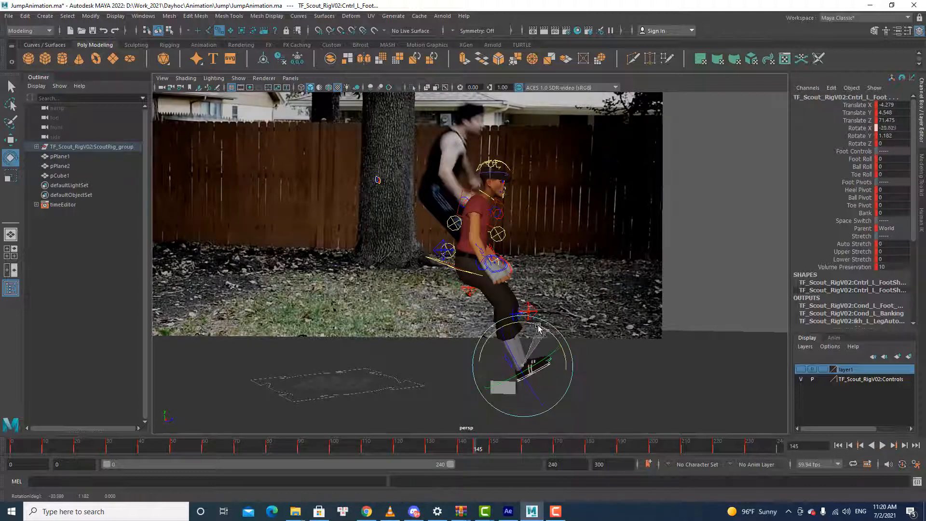
key("alt+v")
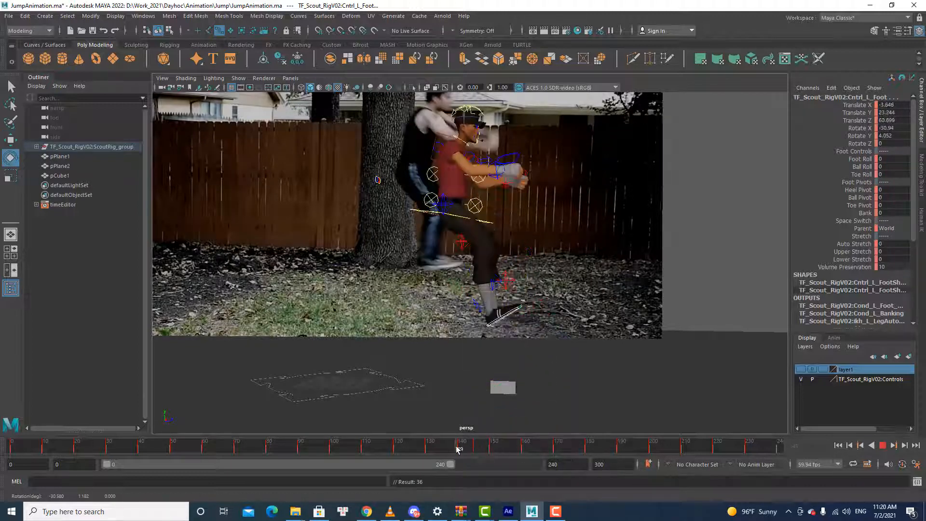
Step: Play back the whole jump with NURBS curves hidden to compare the landing with the reference, and stop the playback
left_click(461, 446)
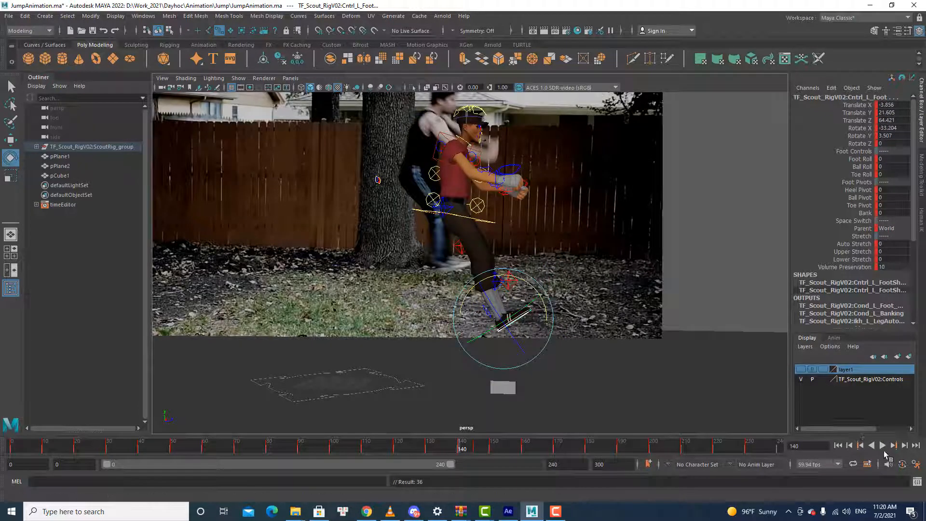
left_click(881, 445)
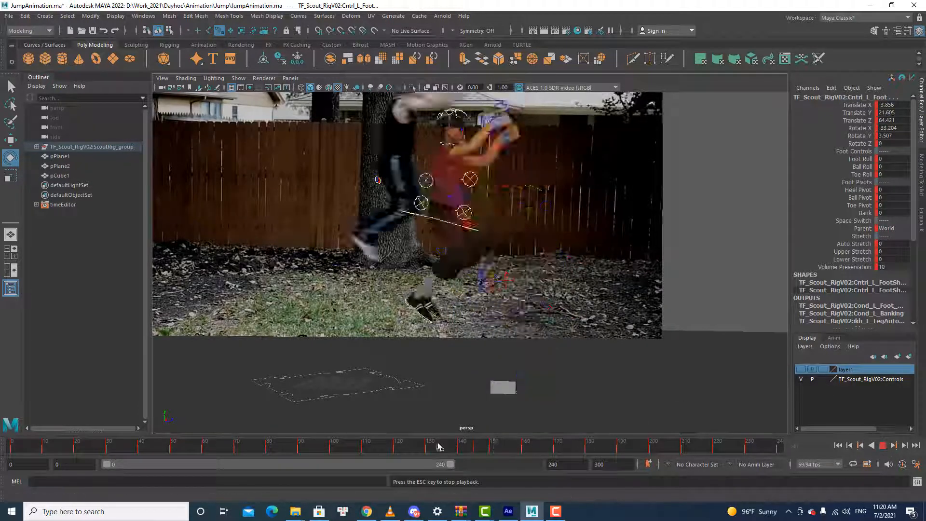
scroll(550, 388, "down", 3)
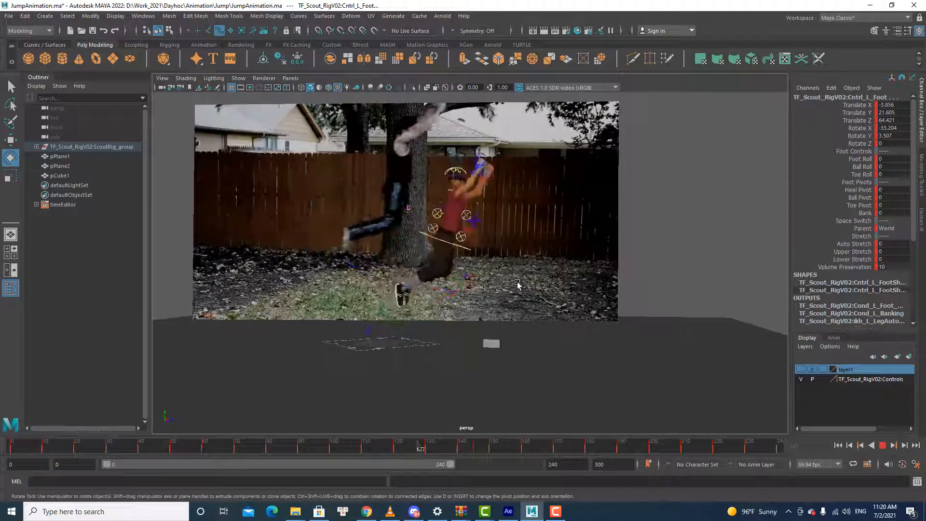
left_click(238, 78)
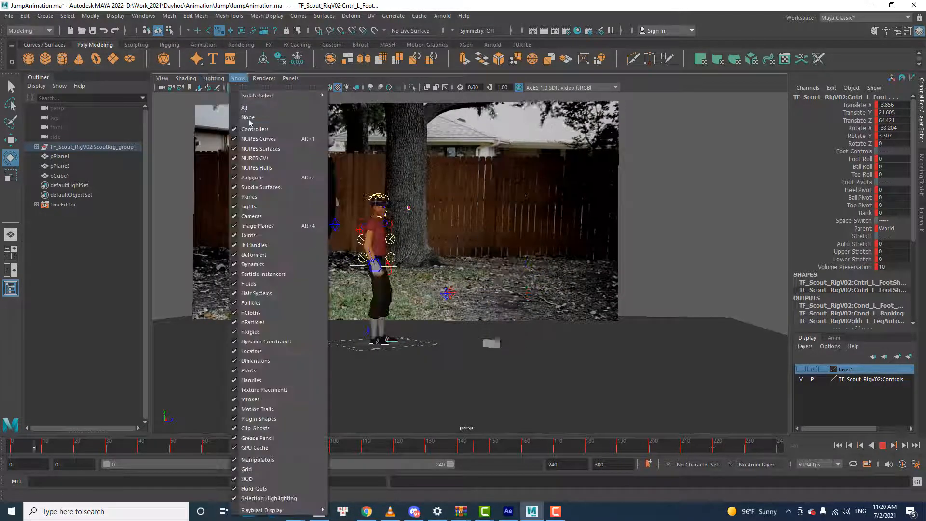
left_click(268, 139)
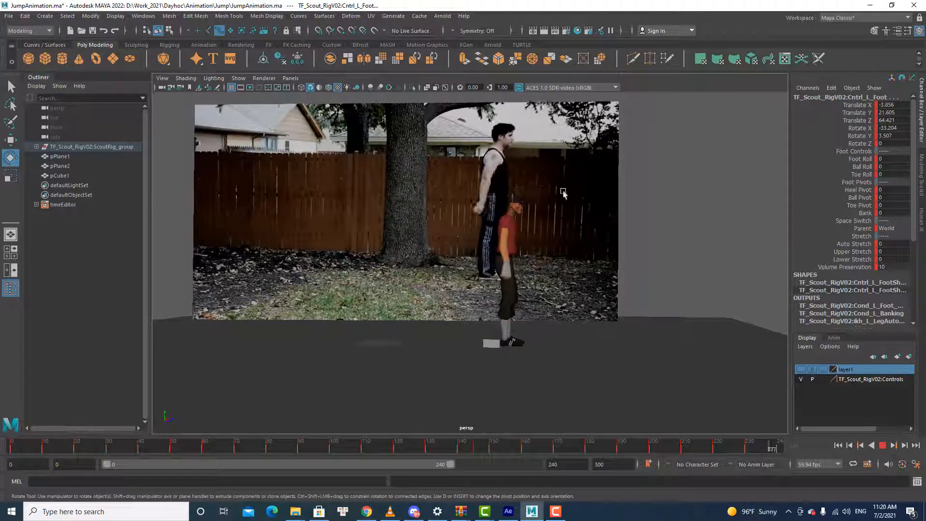
left_click(882, 445)
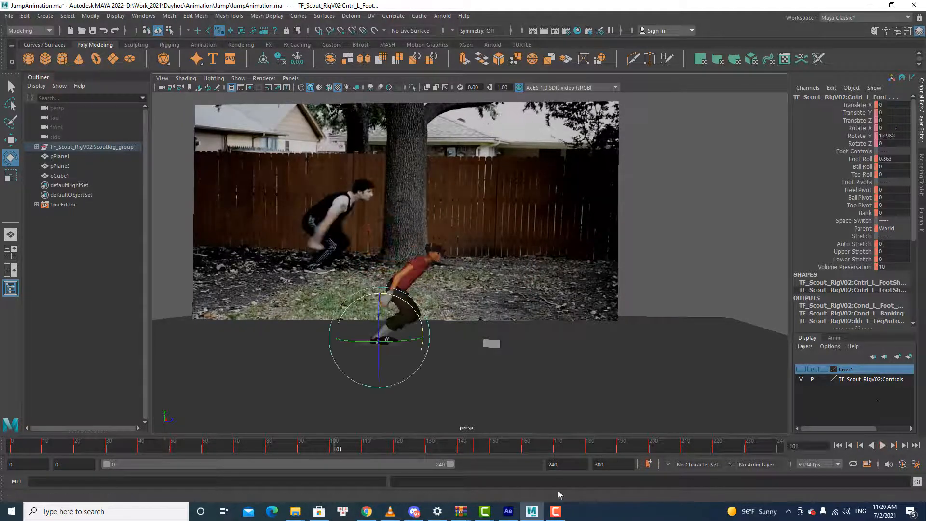